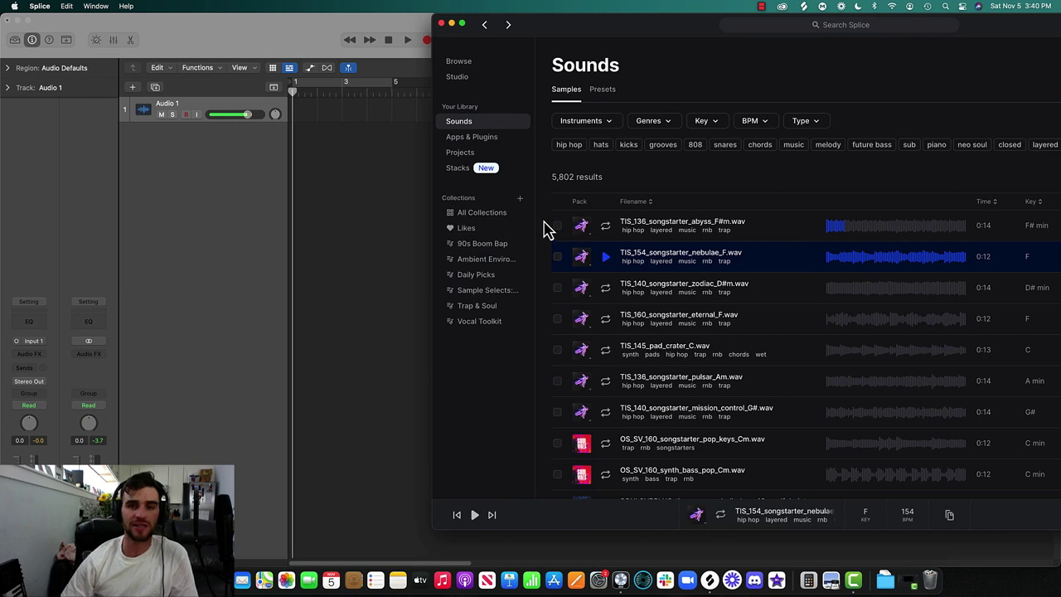
- Place the TIS_154_songstarter_nebulae_F.wav sample from Splice at bar 1 on a new track in Logic Pro
{"action": "left_click_drag", "start_coordinate": [590, 38], "coordinate": [466, 12]}
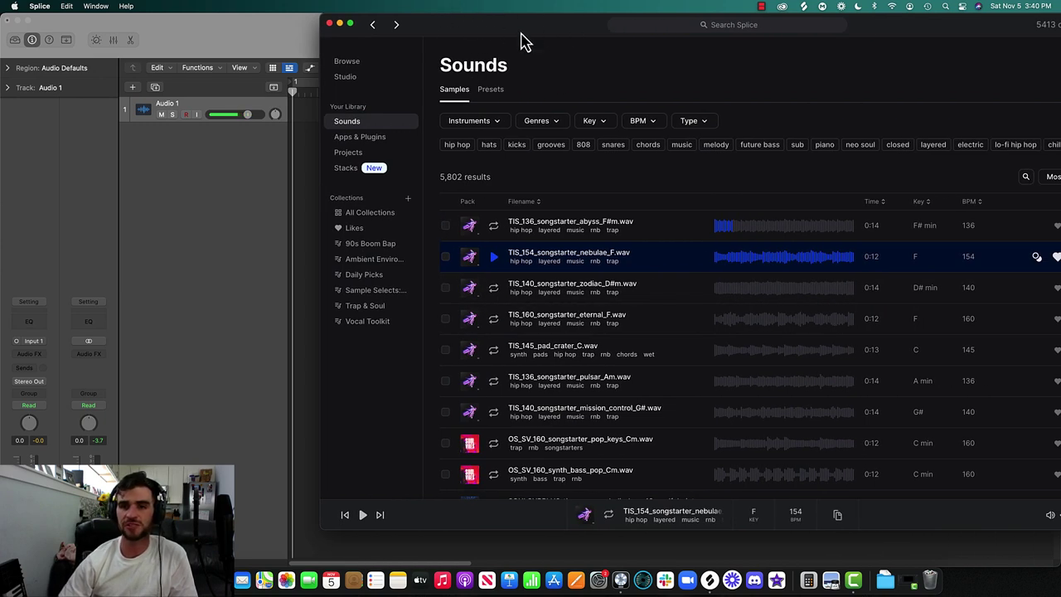
{"action": "left_click_drag", "start_coordinate": [523, 38], "coordinate": [443, 28]}
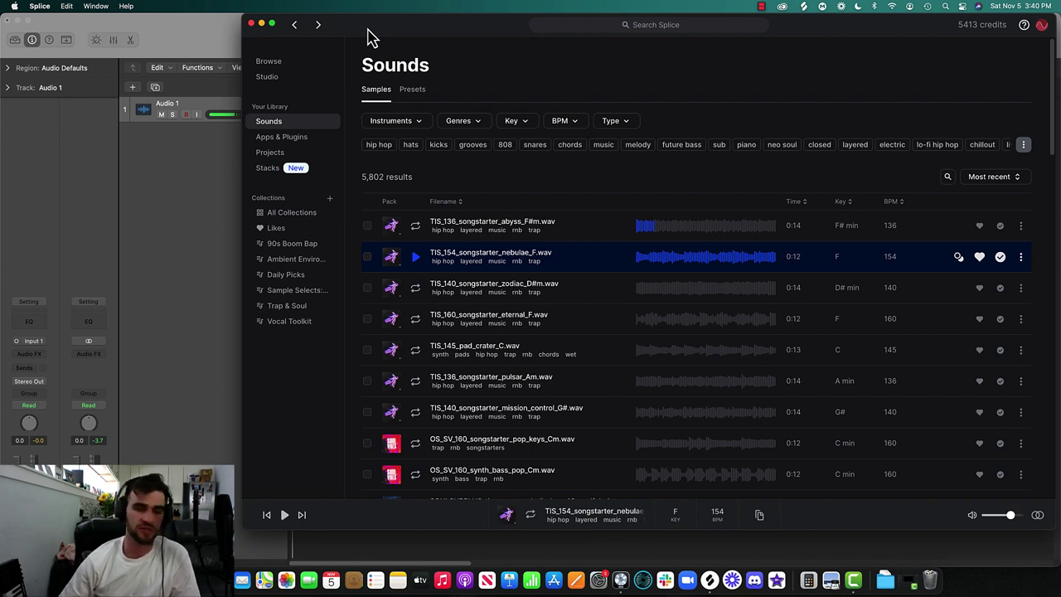
{"action": "left_click_drag", "start_coordinate": [370, 37], "coordinate": [484, 33]}
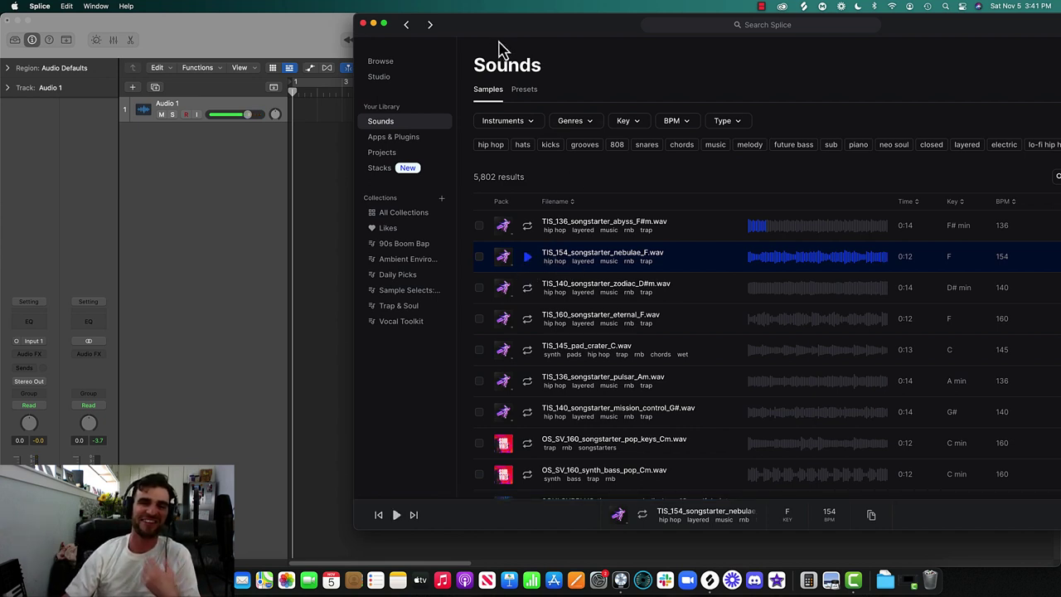
{"action": "left_click_drag", "start_coordinate": [561, 256], "coordinate": [293, 201]}
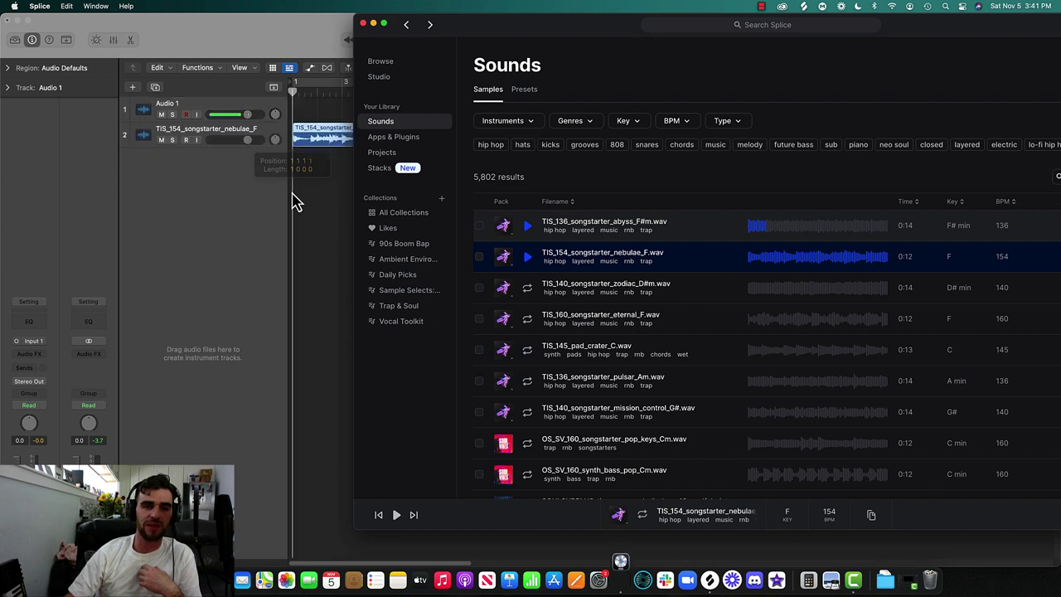
{"action": "left_click", "coordinate": [531, 220]}
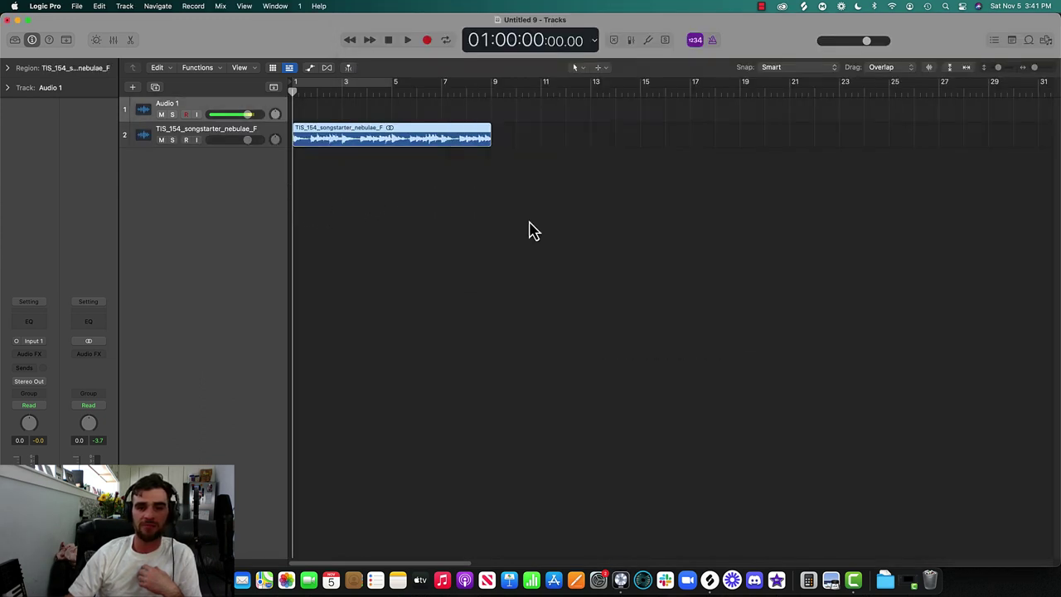
- Switch the control bar display to beats with project tempo, time signature and key, and delete the empty Audio 1 track
{"action": "left_click", "coordinate": [597, 44]}
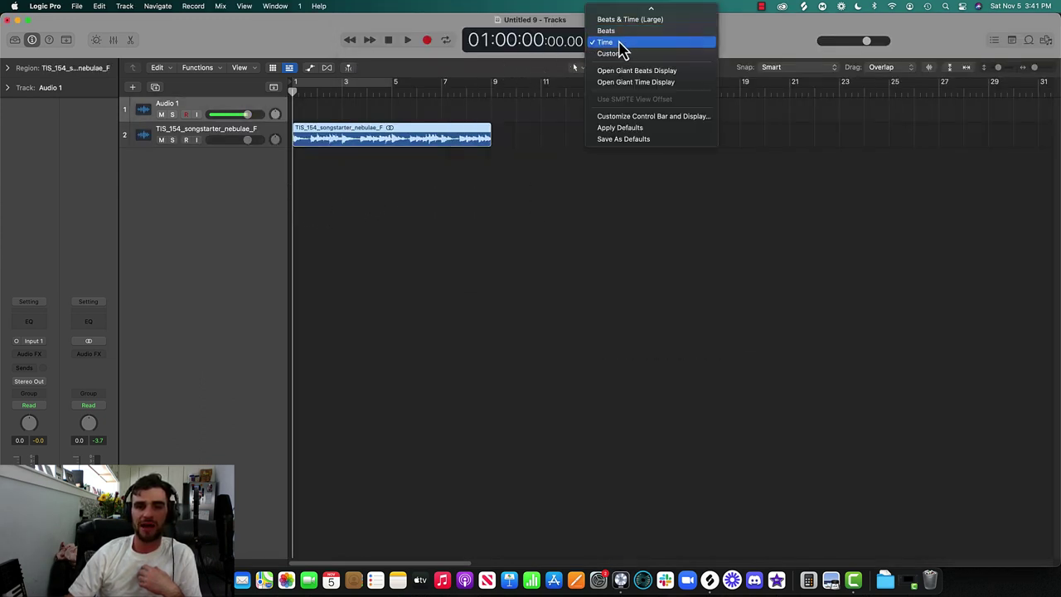
{"action": "left_click", "coordinate": [619, 14]}
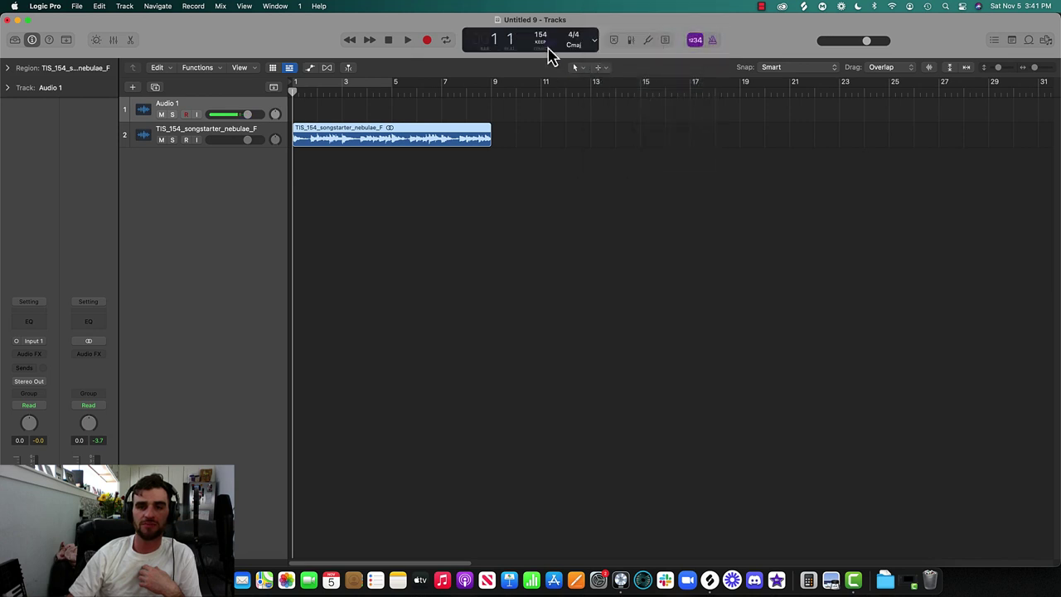
{"action": "left_click", "coordinate": [206, 113]}
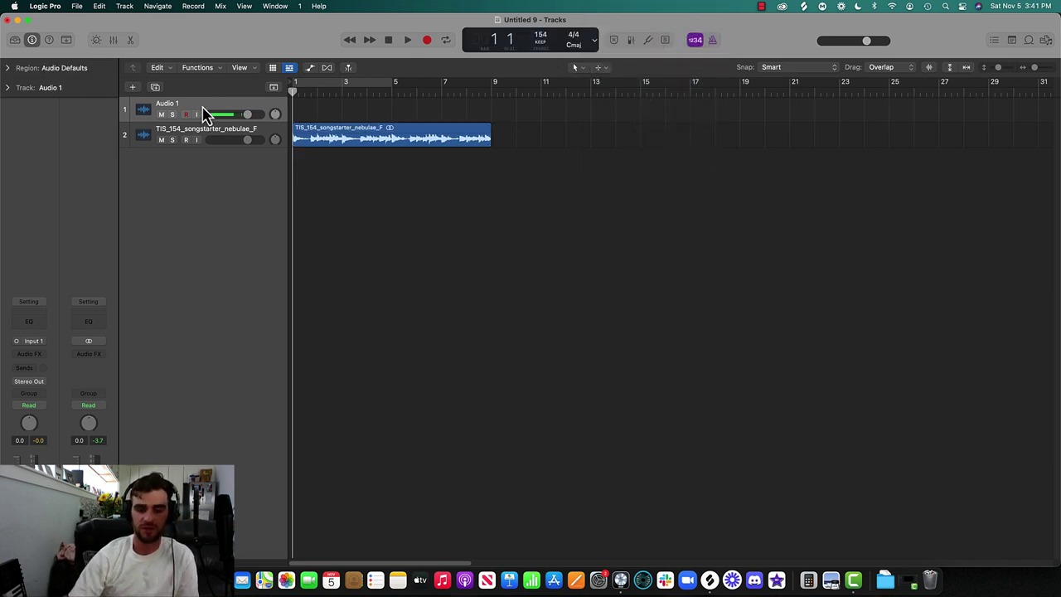
{"action": "key", "text": "super+BackSpace"}
- Set the cycle range from bar 1 to bar 9 over the sample and play it briefly
{"action": "left_click_drag", "start_coordinate": [310, 85], "coordinate": [492, 84]}
{"action": "key", "text": "space"}
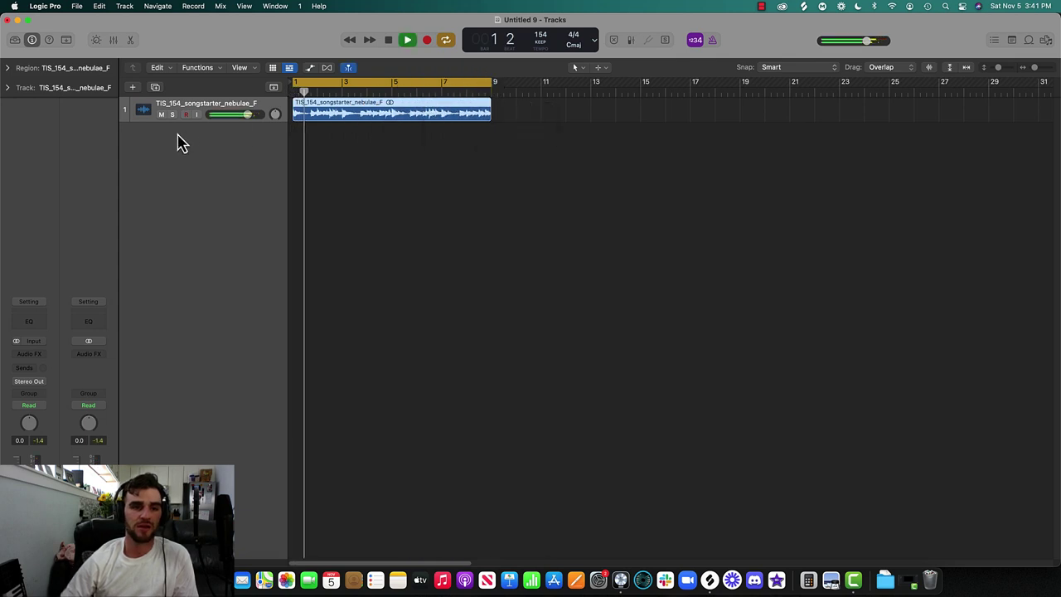
{"action": "key", "text": "space"}
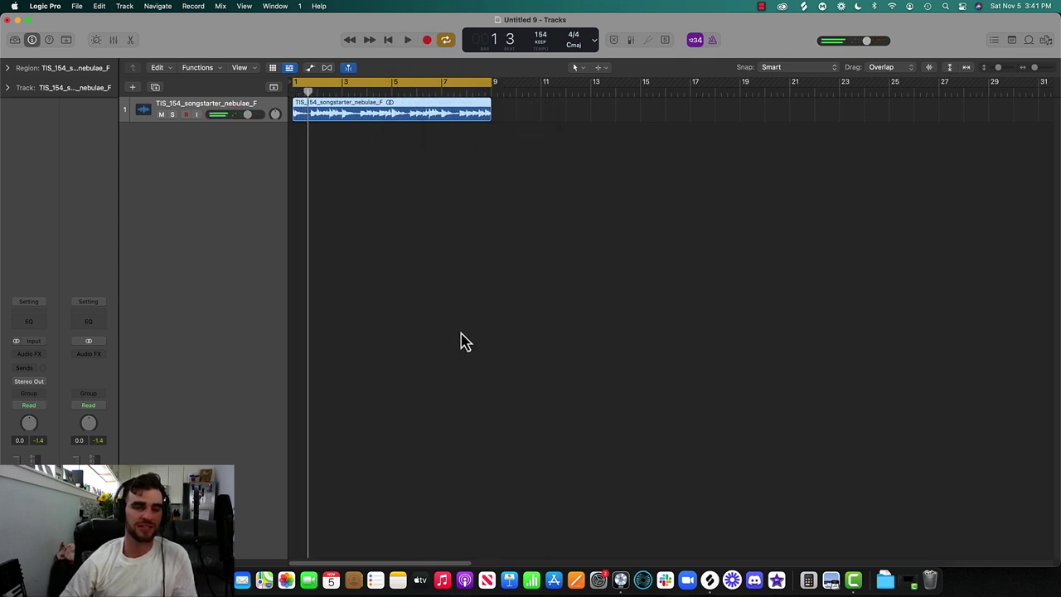
- Create one software instrument track with Output's Arcade as its instrument and close the plug-in window
{"action": "left_click", "coordinate": [131, 87]}
{"action": "left_click", "coordinate": [382, 198]}
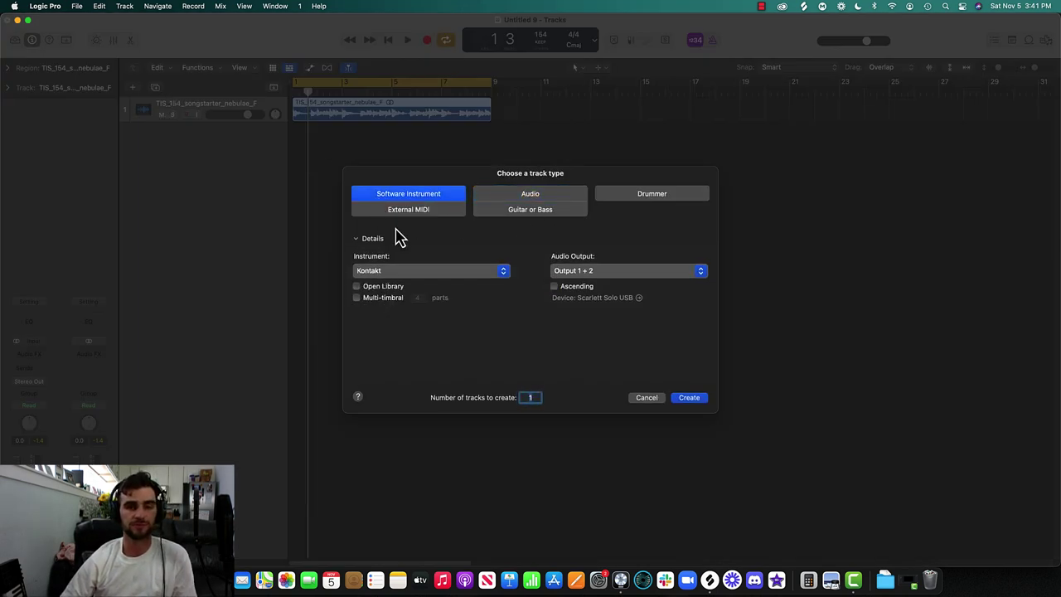
{"action": "left_click", "coordinate": [430, 279]}
{"action": "mouse_move", "coordinate": [406, 543]}
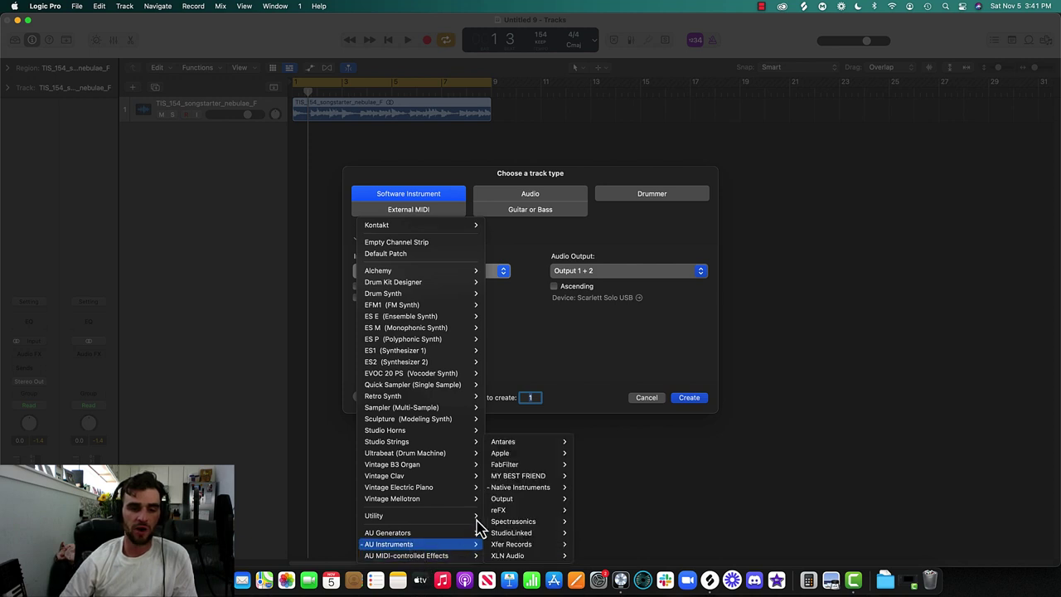
{"action": "mouse_move", "coordinate": [551, 499]}
{"action": "left_click", "coordinate": [634, 504]}
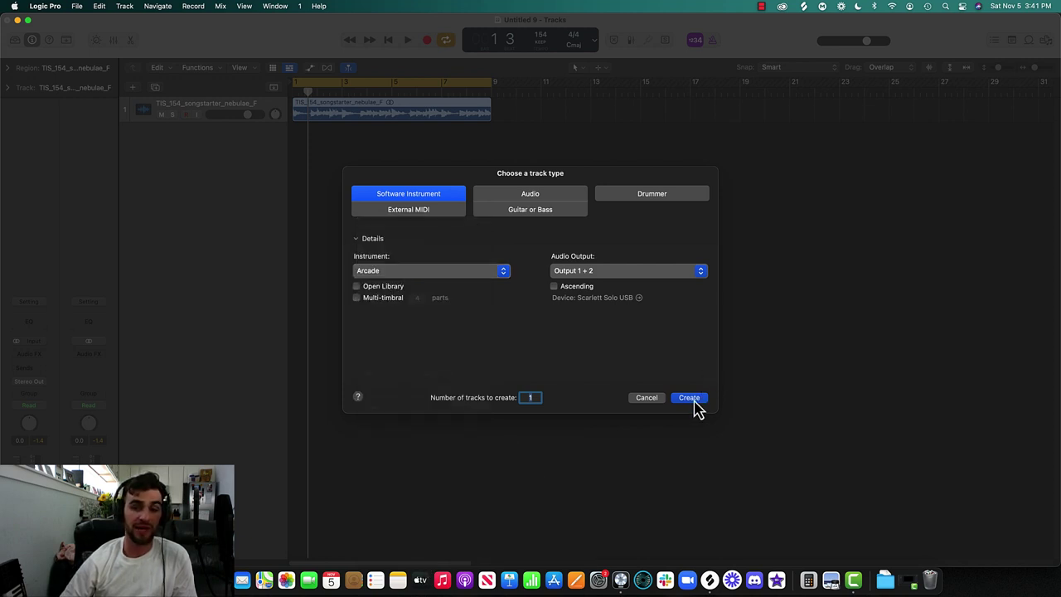
{"action": "left_click", "coordinate": [693, 400]}
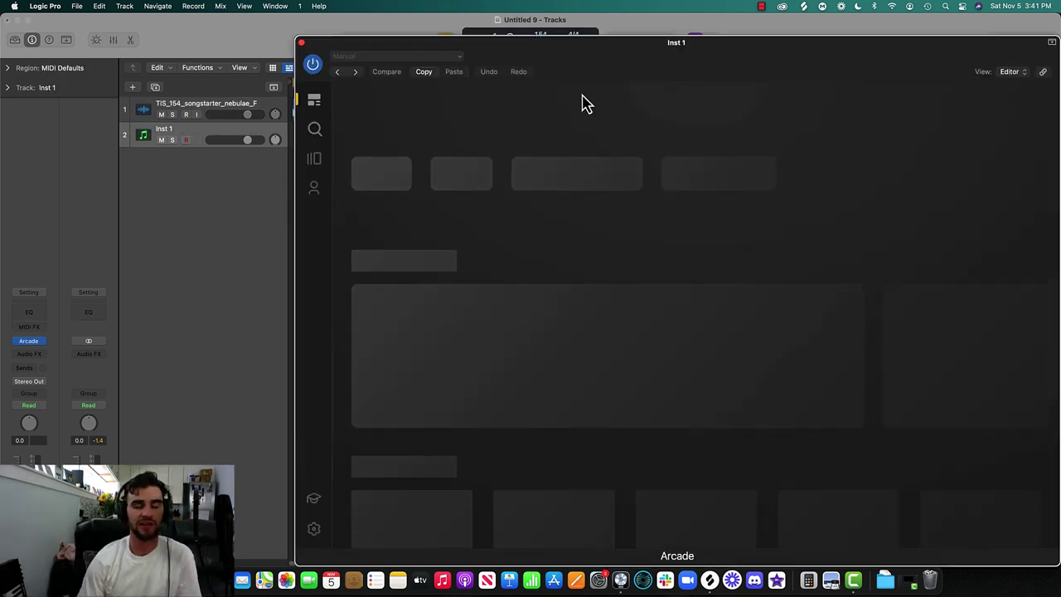
{"action": "left_click_drag", "start_coordinate": [666, 56], "coordinate": [557, 10]}
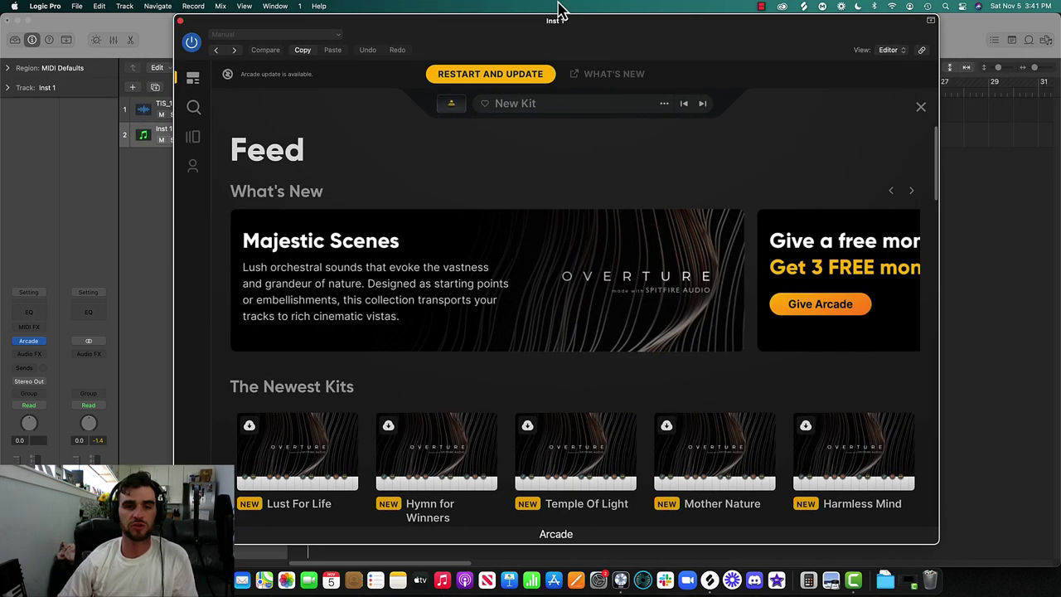
{"action": "left_click", "coordinate": [178, 20]}
- Select the songstarter sample's track and listen to part of the loop
{"action": "left_click", "coordinate": [229, 107]}
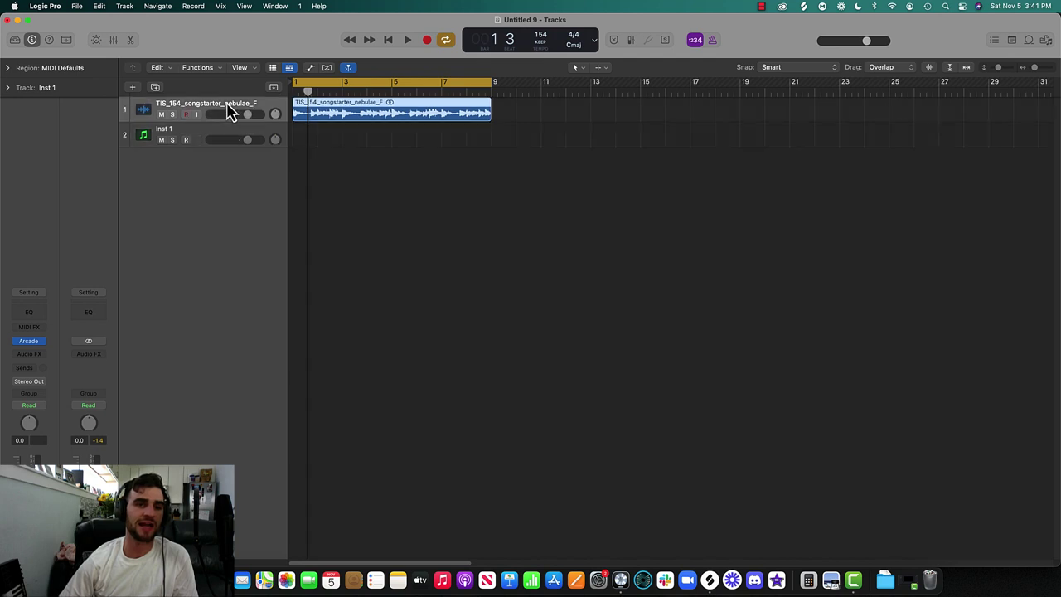
{"action": "key", "text": "space"}
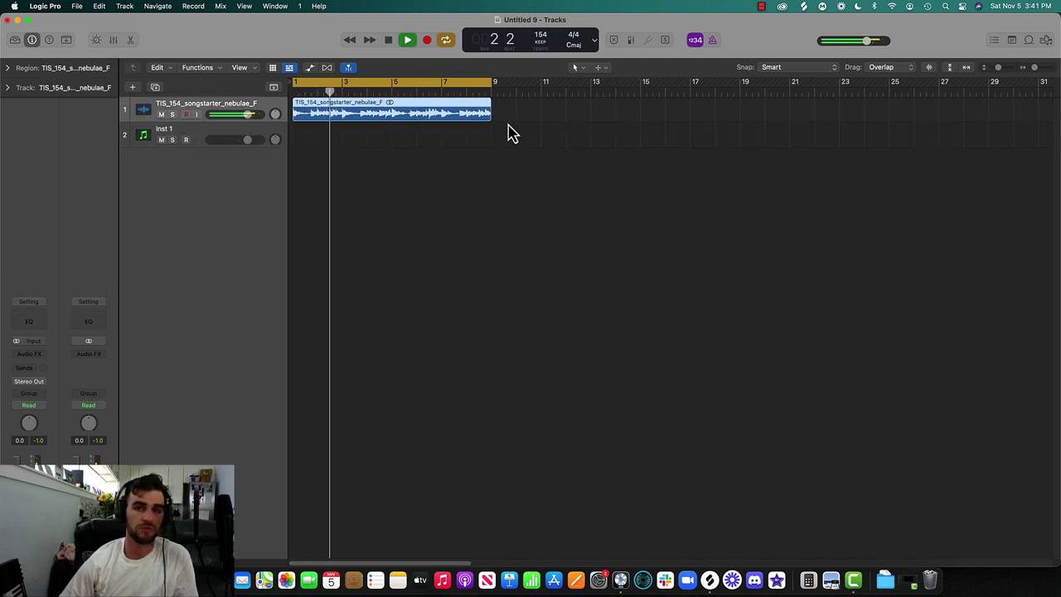
{"action": "key", "text": "space"}
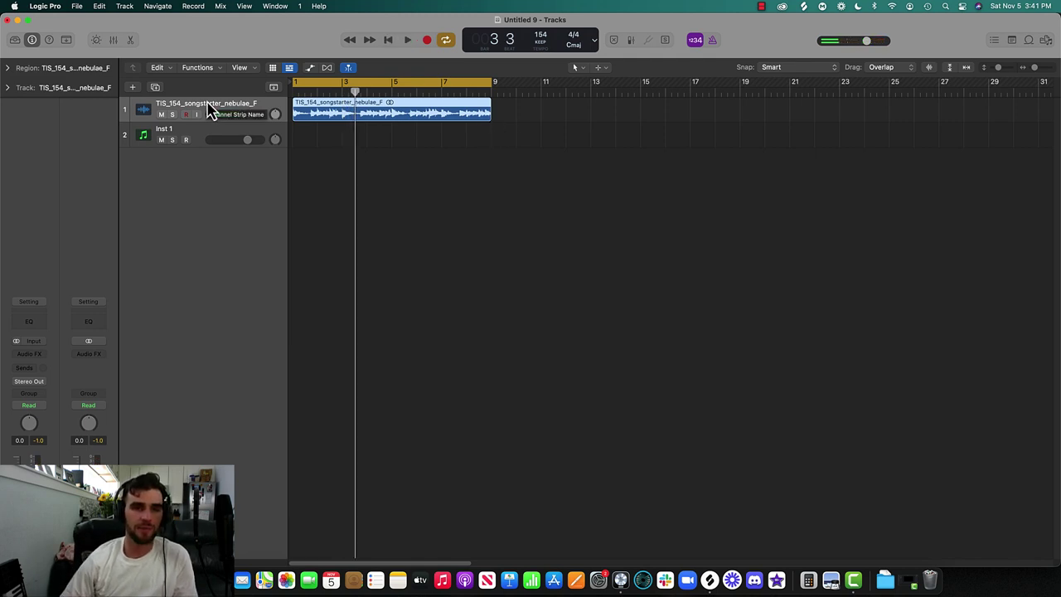
- Copy the sample region to a new audio track at bar 1 and bounce the copy in place to a new track, leaving the source
{"action": "key", "text": "alt+super+a"}
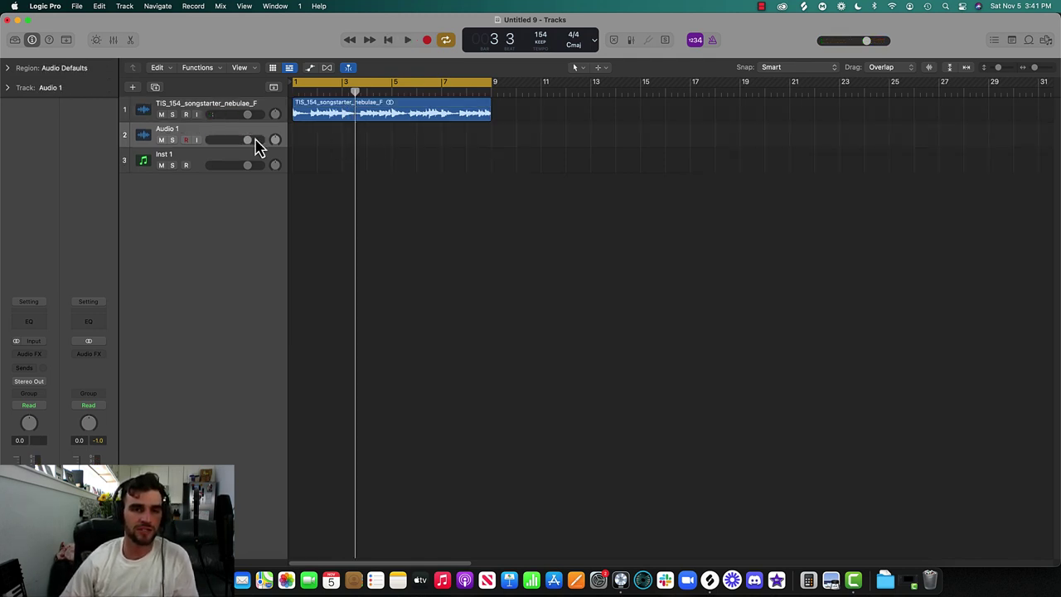
{"action": "mouse_move", "coordinate": [344, 120]}
{"action": "left_mouse_down"}
{"action": "mouse_move", "coordinate": [337, 135]}
{"action": "mouse_move", "coordinate": [334, 113]}
{"action": "mouse_move", "coordinate": [333, 138]}
{"action": "left_mouse_up"}
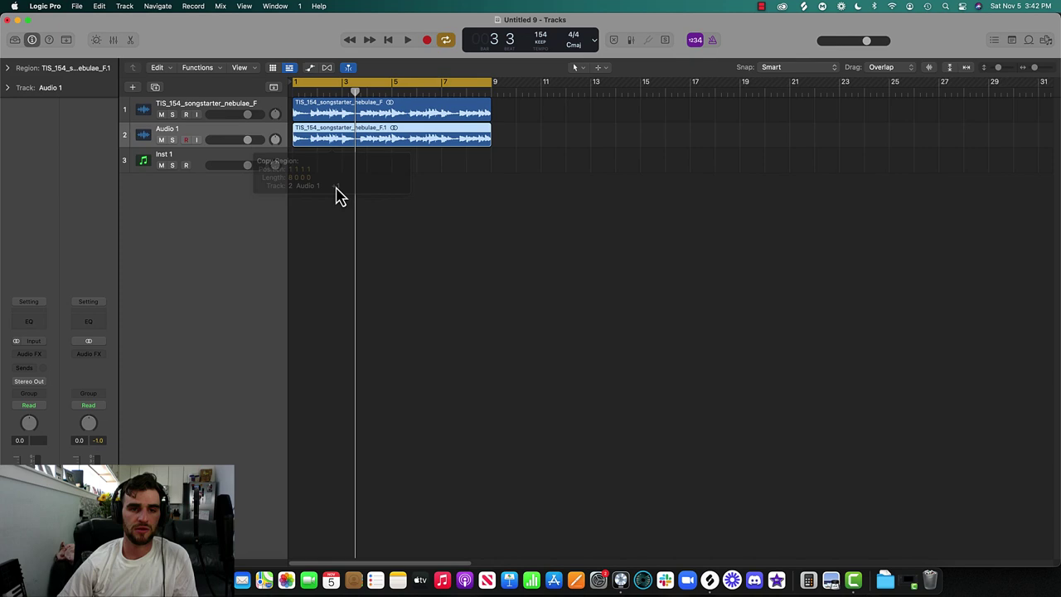
{"action": "right_click", "coordinate": [336, 137]}
{"action": "left_click", "coordinate": [343, 137]}
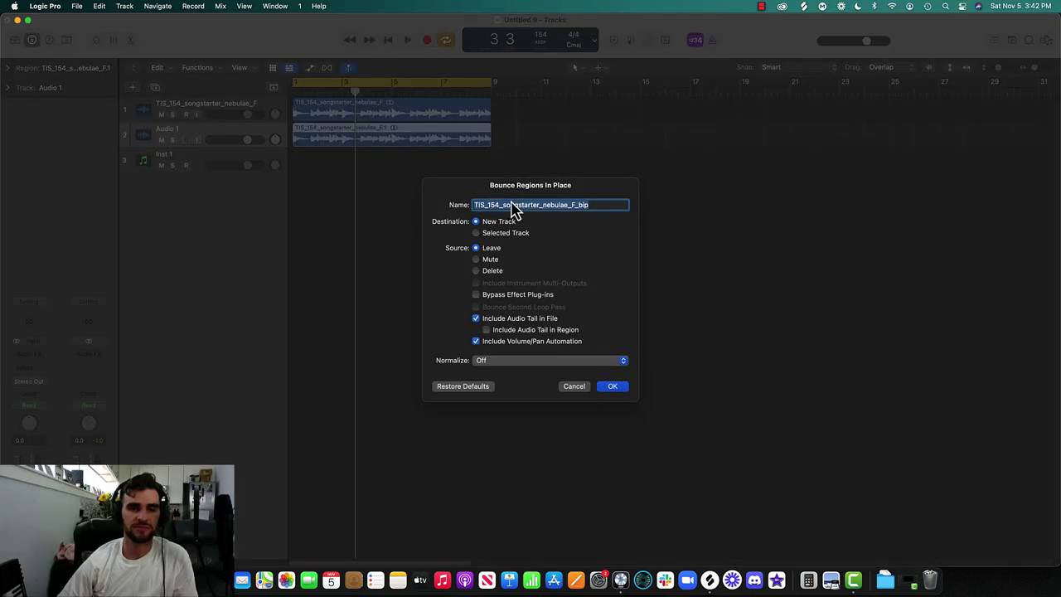
{"action": "left_click", "coordinate": [614, 386]}
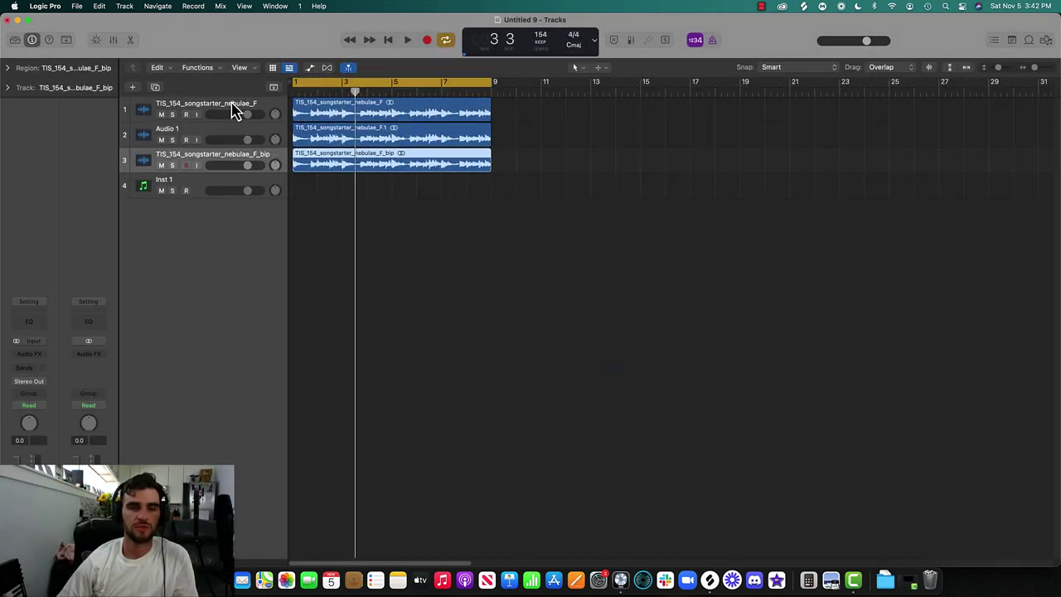
- Delete the Audio 1 track together with its copied sample region
{"action": "left_click", "coordinate": [202, 134]}
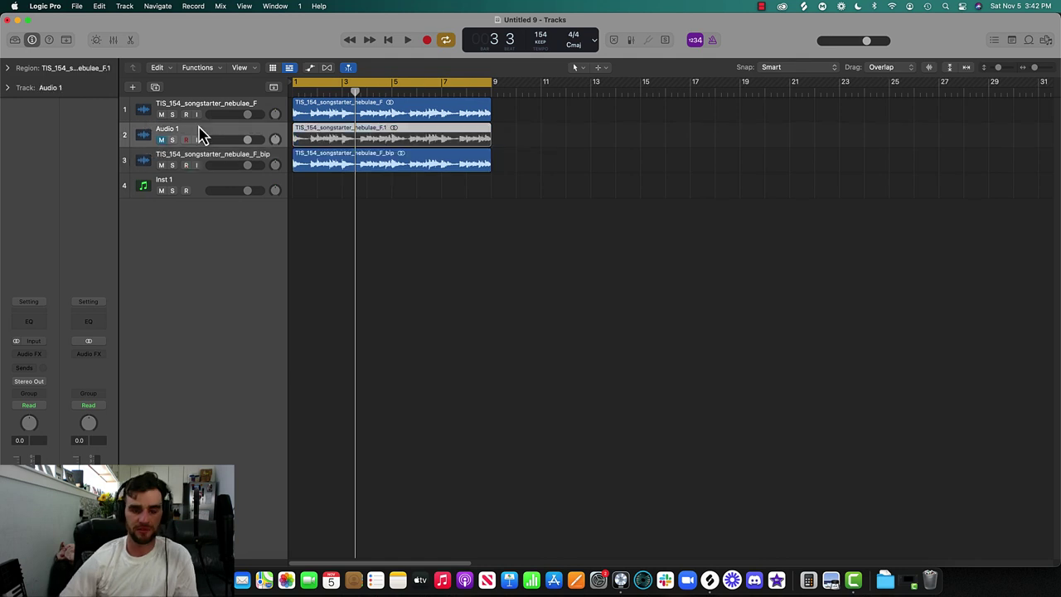
{"action": "key", "text": "Delete"}
{"action": "key", "text": "Delete"}
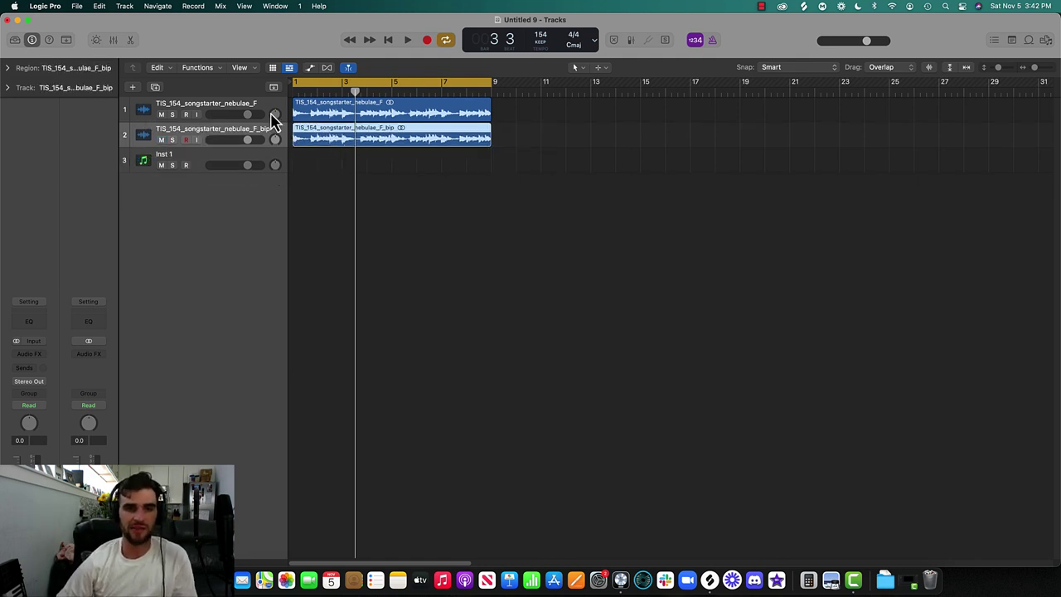
- Mute the original songstarter track and rename the bounced track SAMPLE_bip
{"action": "left_click", "coordinate": [162, 114]}
{"action": "double_click", "coordinate": [172, 131]}
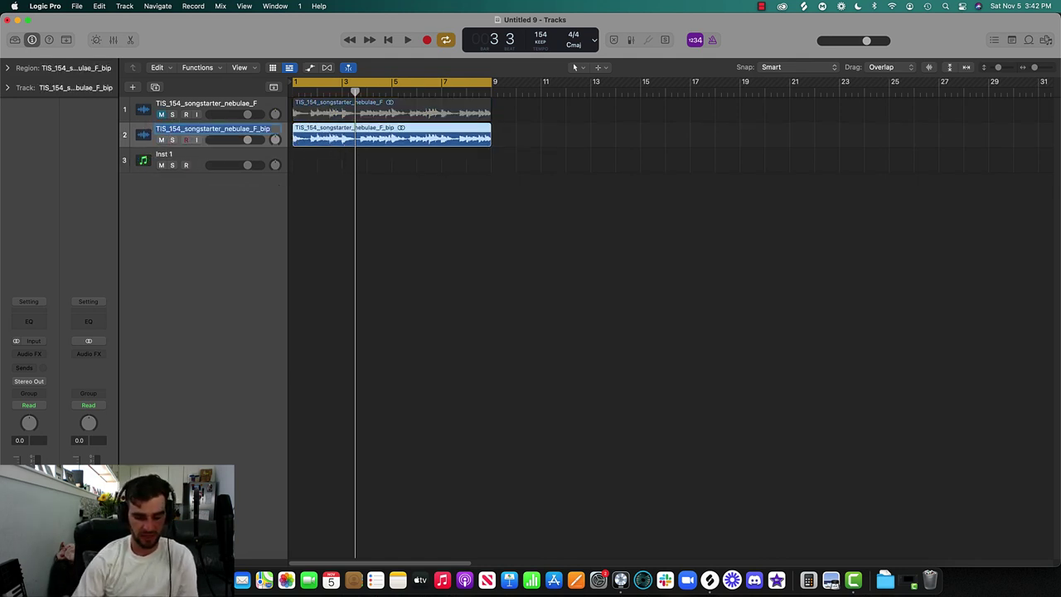
{"action": "type", "text": "SAMPLE"}
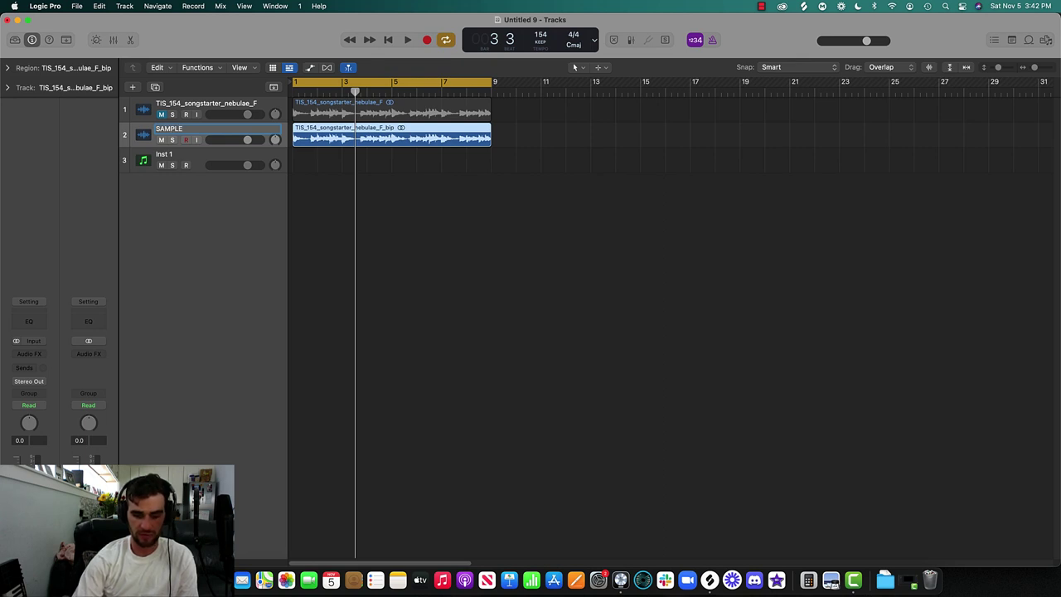
{"action": "type", "text": "_bip"}
{"action": "key", "text": "Return"}
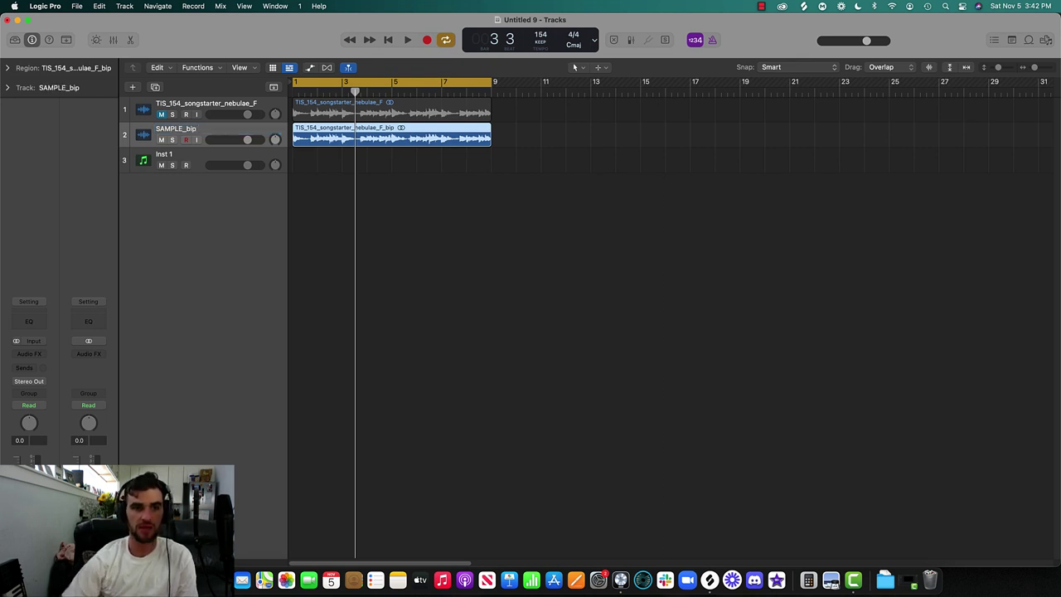
- Open the bounced region on the SAMPLE_bip track in the audio file editor and reverse the audio
{"action": "left_click", "coordinate": [365, 115]}
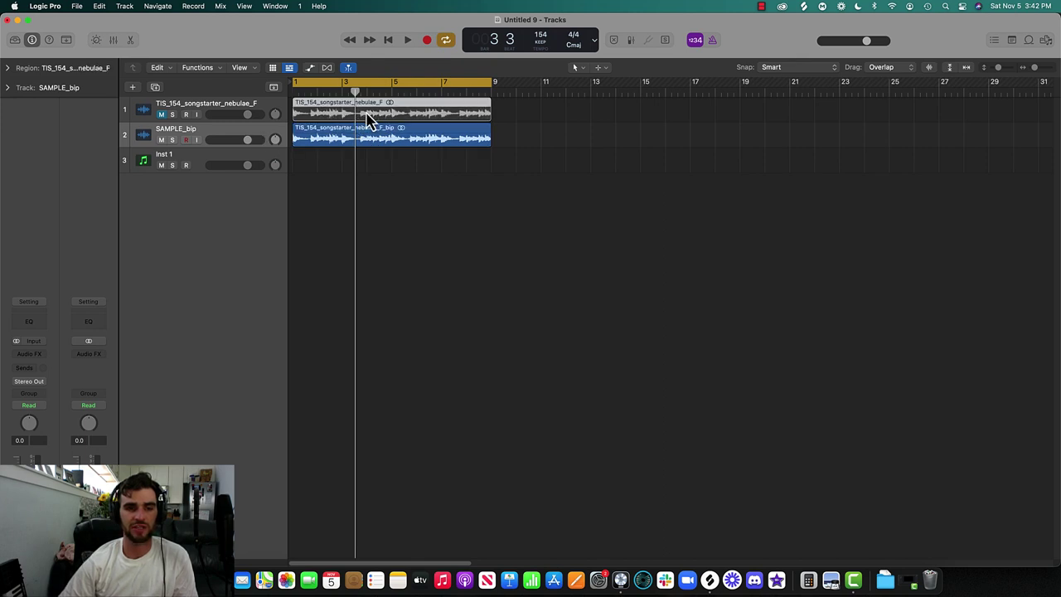
{"action": "left_click", "coordinate": [363, 140]}
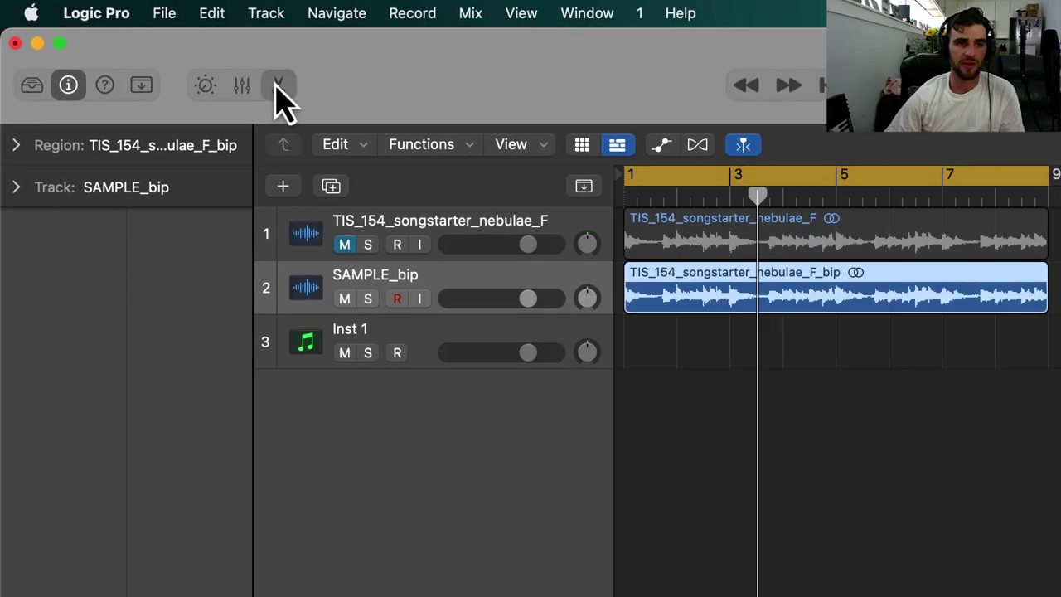
{"action": "left_click", "coordinate": [130, 40]}
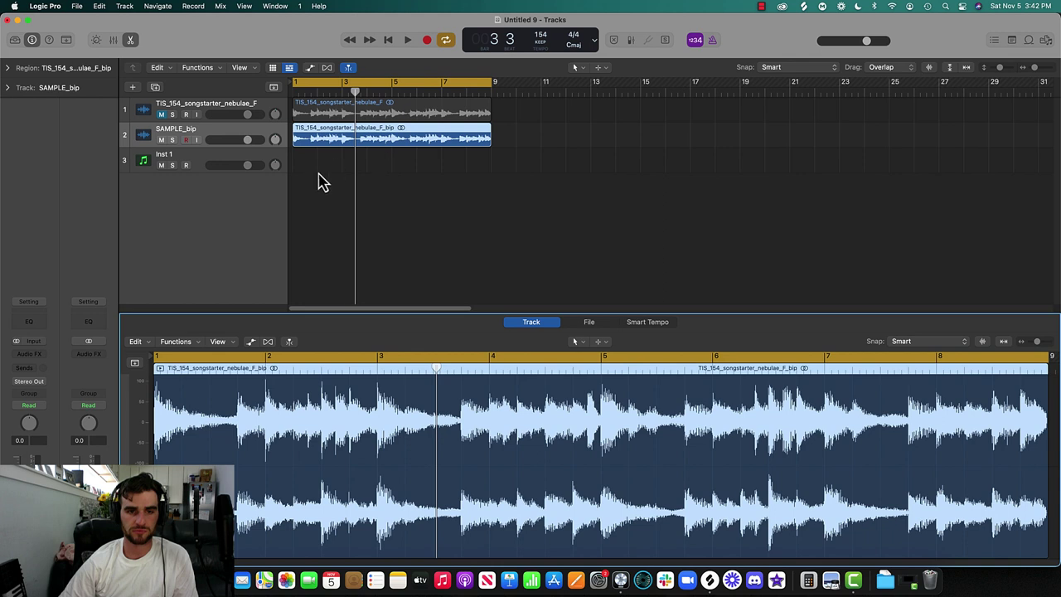
{"action": "left_click", "coordinate": [324, 183]}
{"action": "left_click", "coordinate": [325, 139]}
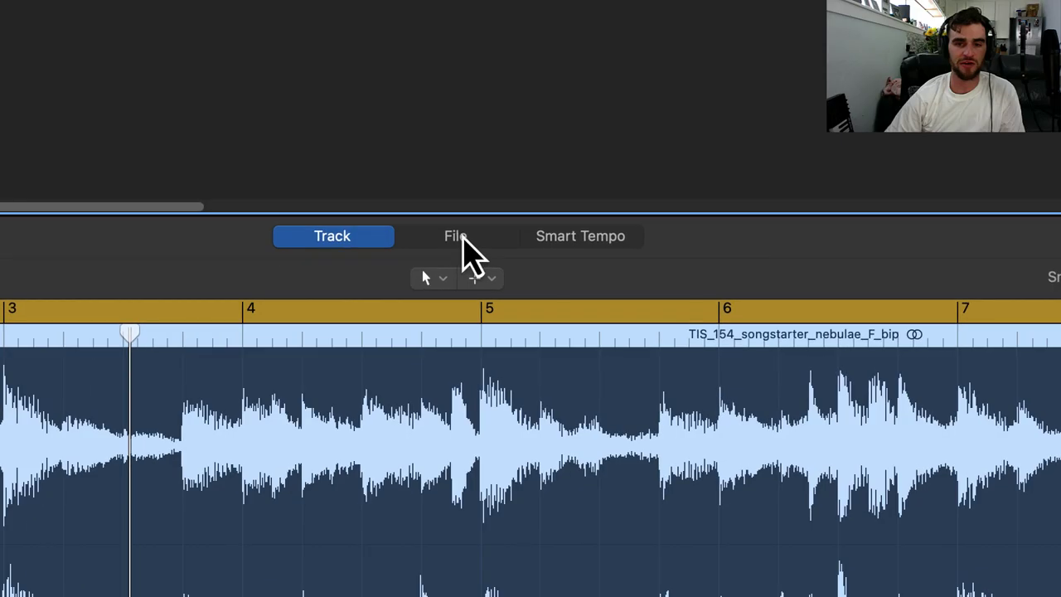
{"action": "left_click", "coordinate": [590, 323]}
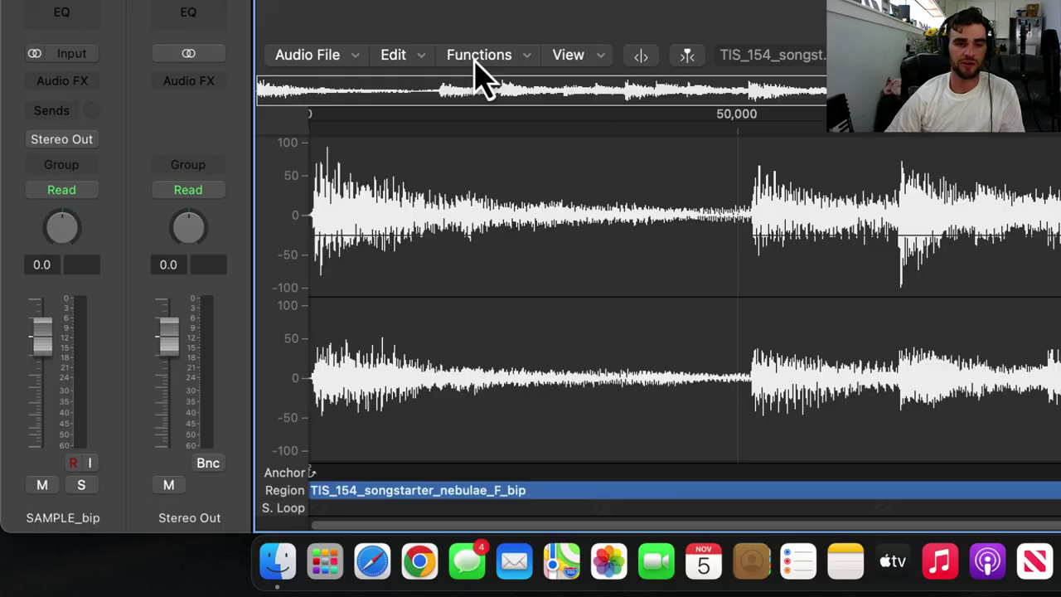
{"action": "left_click", "coordinate": [477, 56]}
{"action": "left_click", "coordinate": [529, 228]}
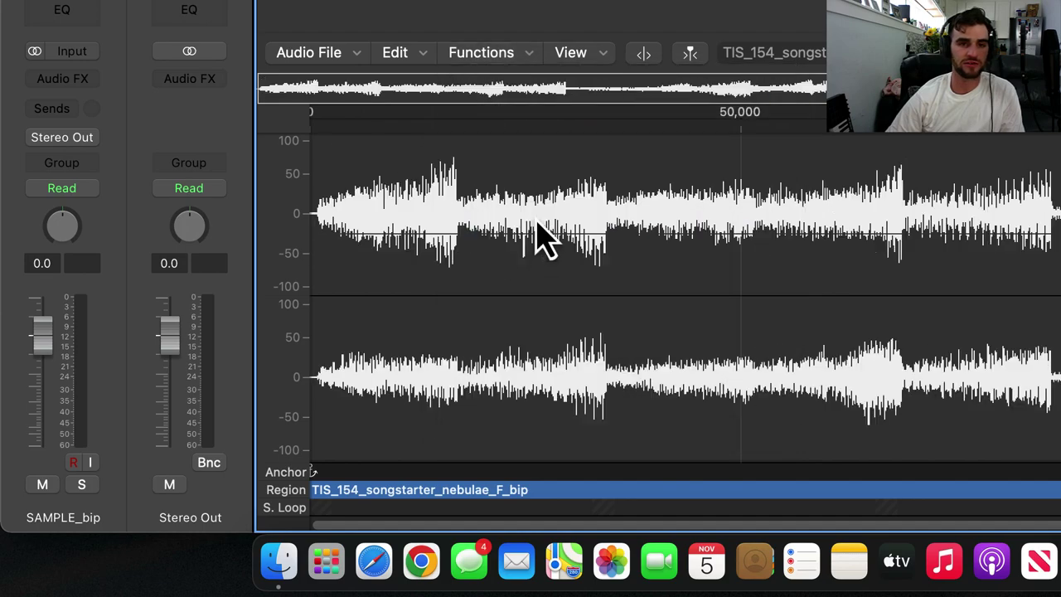
- Play the reversed sample and lower the SAMPLE_bip track volume to -4.0 dB
{"action": "key", "text": "space"}
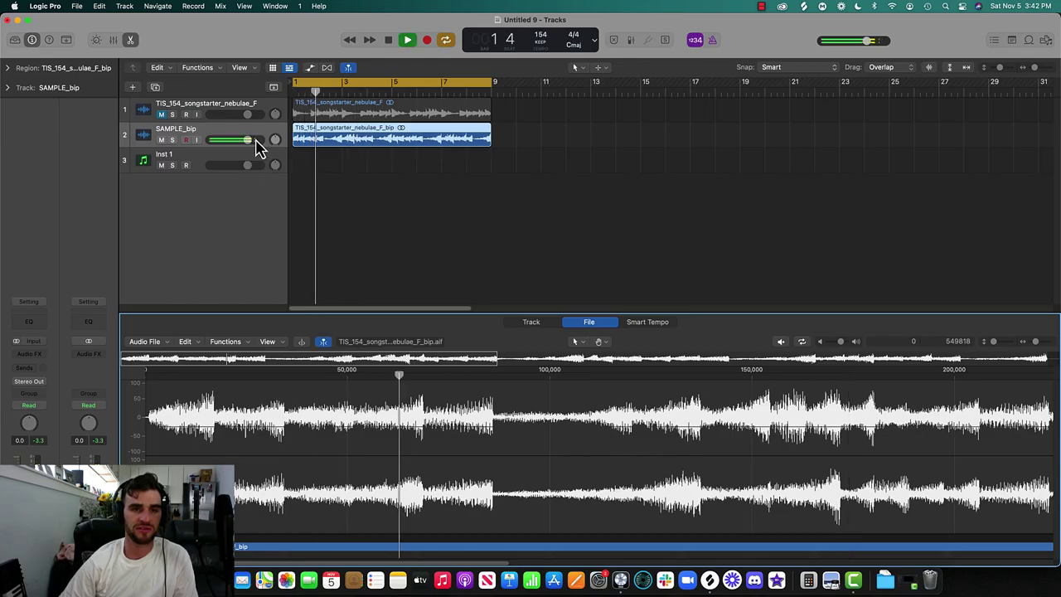
{"action": "left_click_drag", "start_coordinate": [256, 146], "coordinate": [237, 141]}
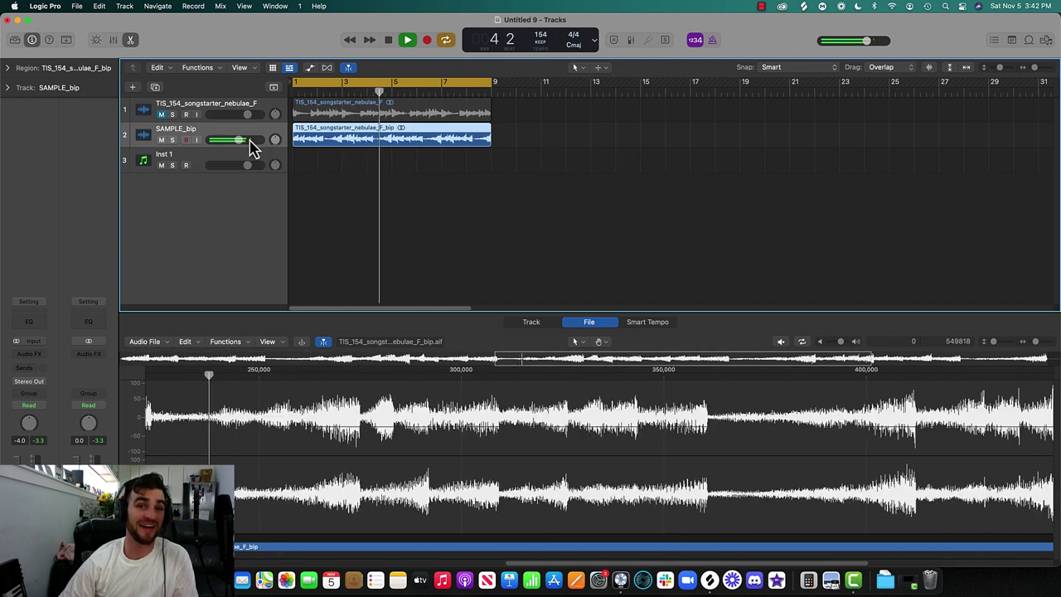
- Mute the SAMPLE_bip track, unmute the original songstarter track and play the original loop from the beginning
{"action": "key", "text": "space"}
{"action": "left_click", "coordinate": [161, 138]}
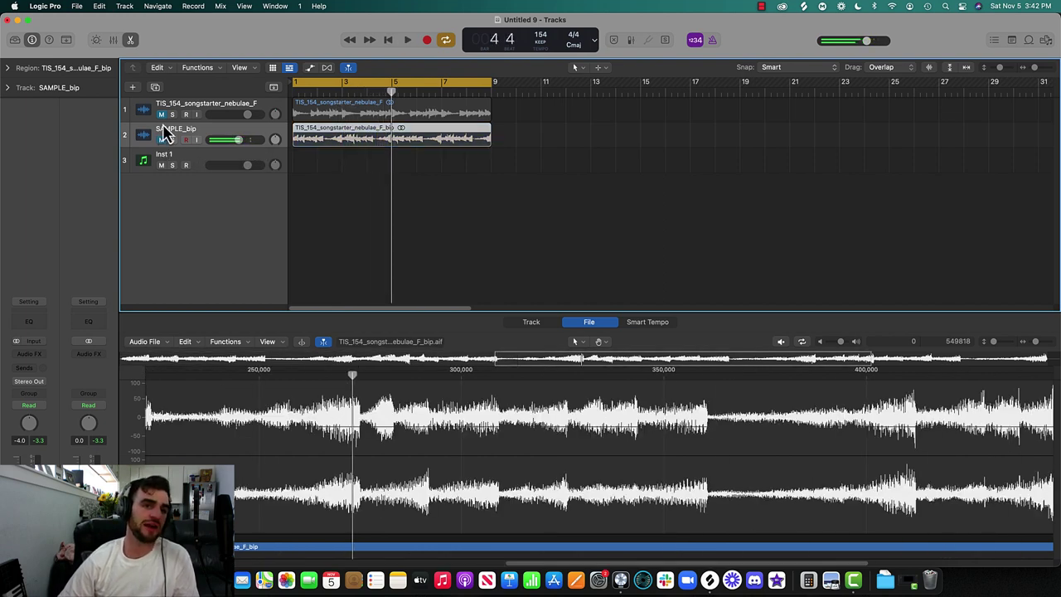
{"action": "left_click", "coordinate": [227, 109]}
{"action": "key", "text": "Return"}
{"action": "key", "text": "space"}
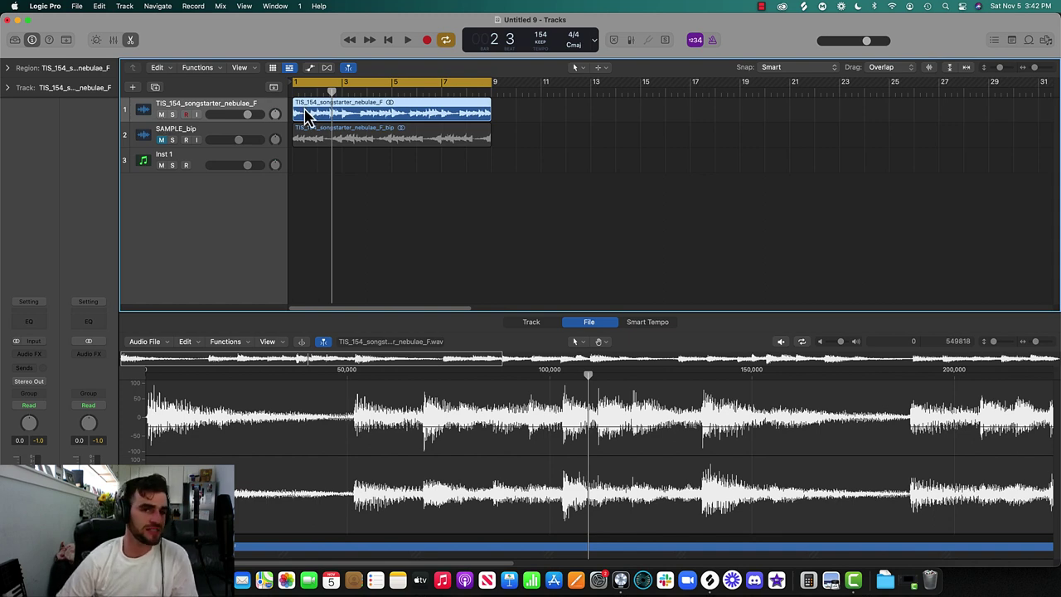
- Mute the original songstarter track again, unmute SAMPLE_bip and play the reversed sample for comparison
{"action": "left_click", "coordinate": [161, 115]}
{"action": "left_click", "coordinate": [162, 140]}
{"action": "key", "text": "space"}
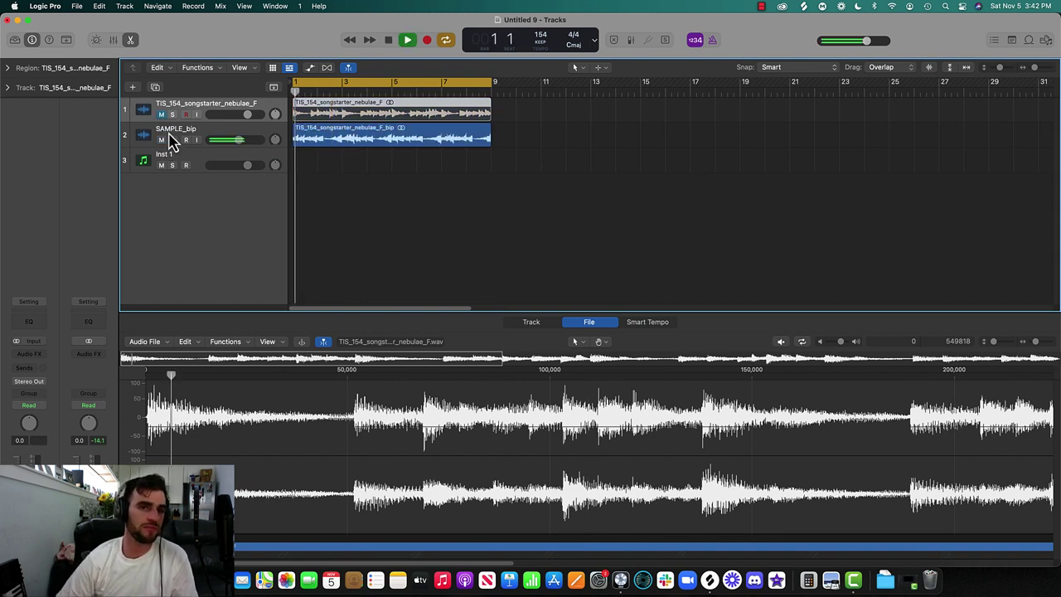
{"action": "left_click", "coordinate": [184, 141]}
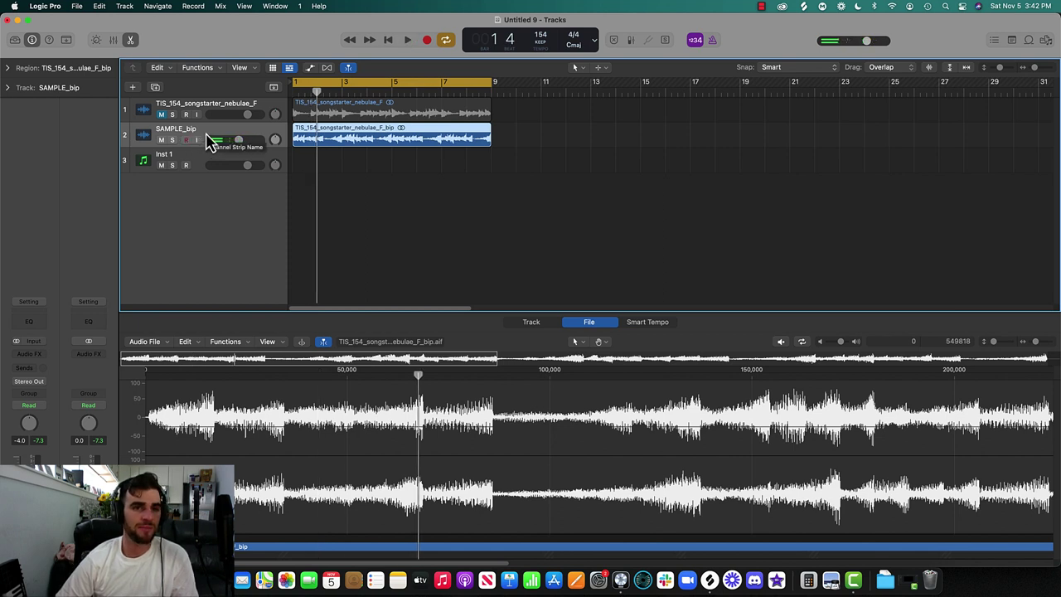
- Open the Arcade instrument on the Inst 1 track and go to its Your Stuff library
{"action": "left_click", "coordinate": [199, 168]}
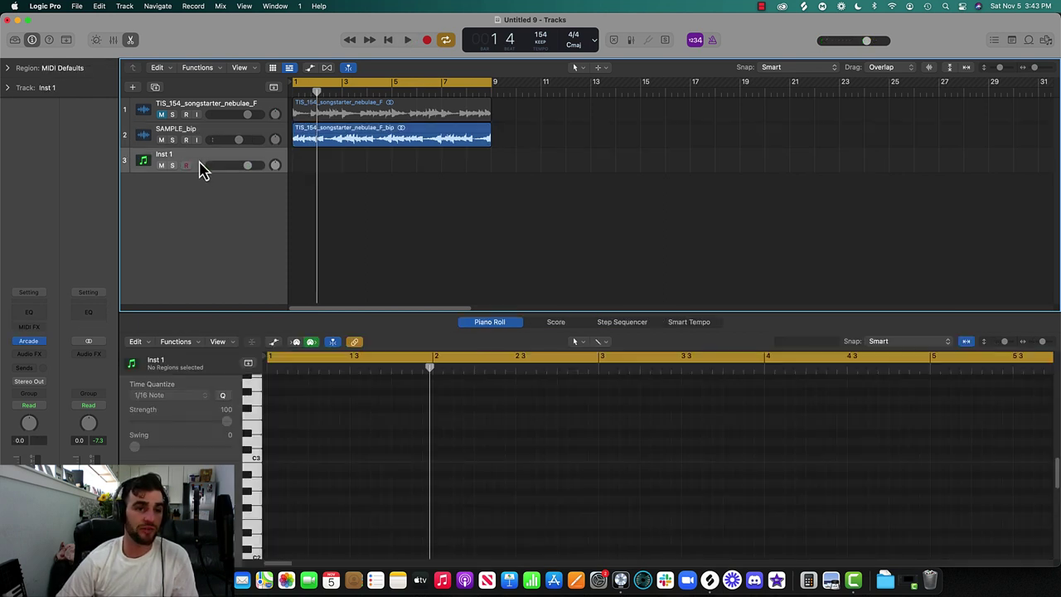
{"action": "left_click", "coordinate": [131, 40]}
{"action": "left_click", "coordinate": [29, 342]}
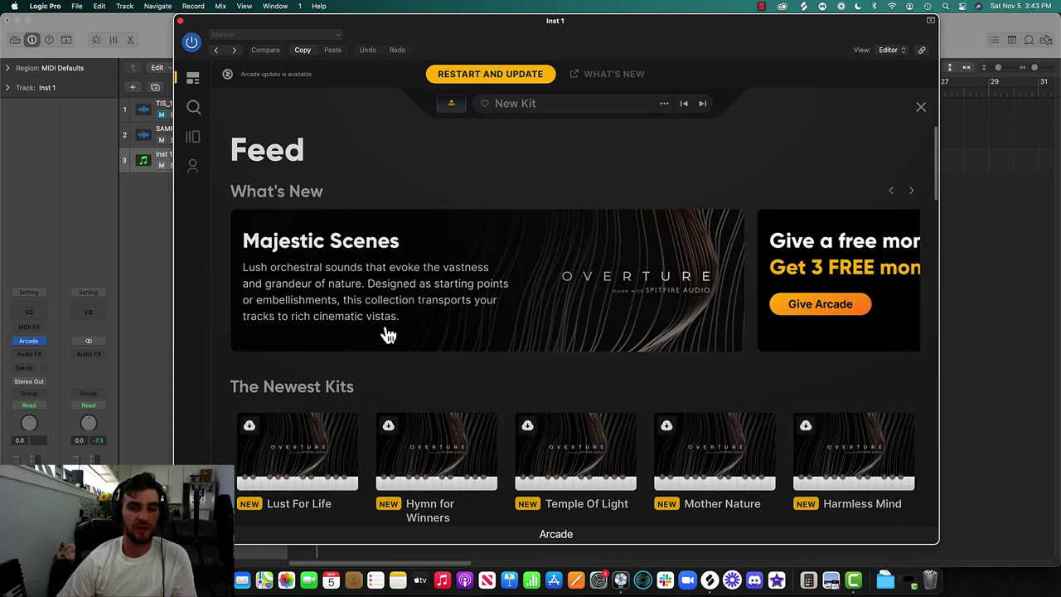
{"action": "scroll", "coordinate": [319, 390], "scroll_direction": "down", "scroll_amount": 5}
{"action": "scroll", "coordinate": [319, 389], "scroll_direction": "up", "scroll_amount": 5}
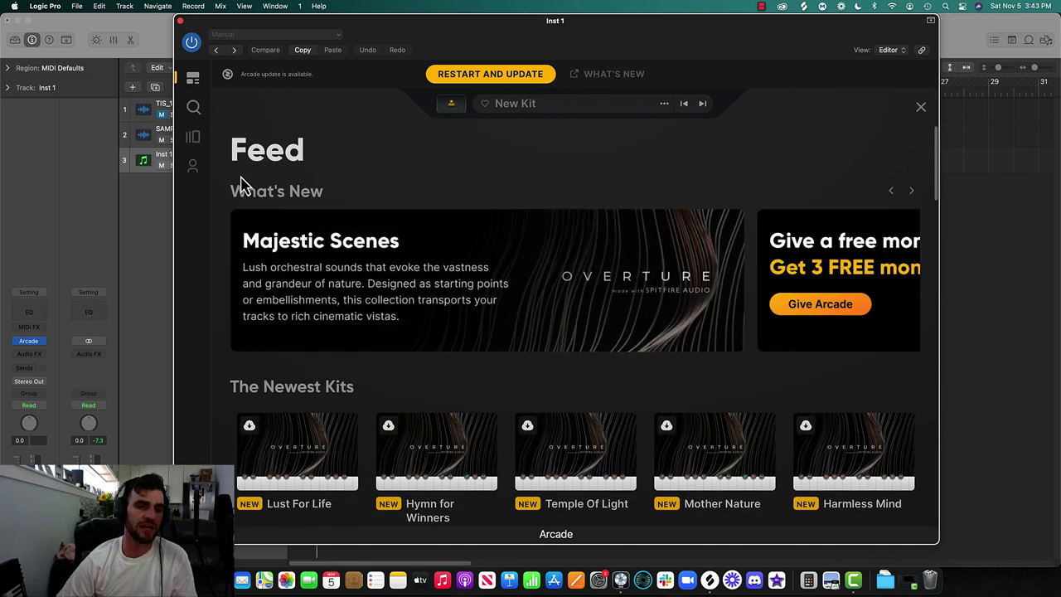
{"action": "left_click", "coordinate": [194, 169]}
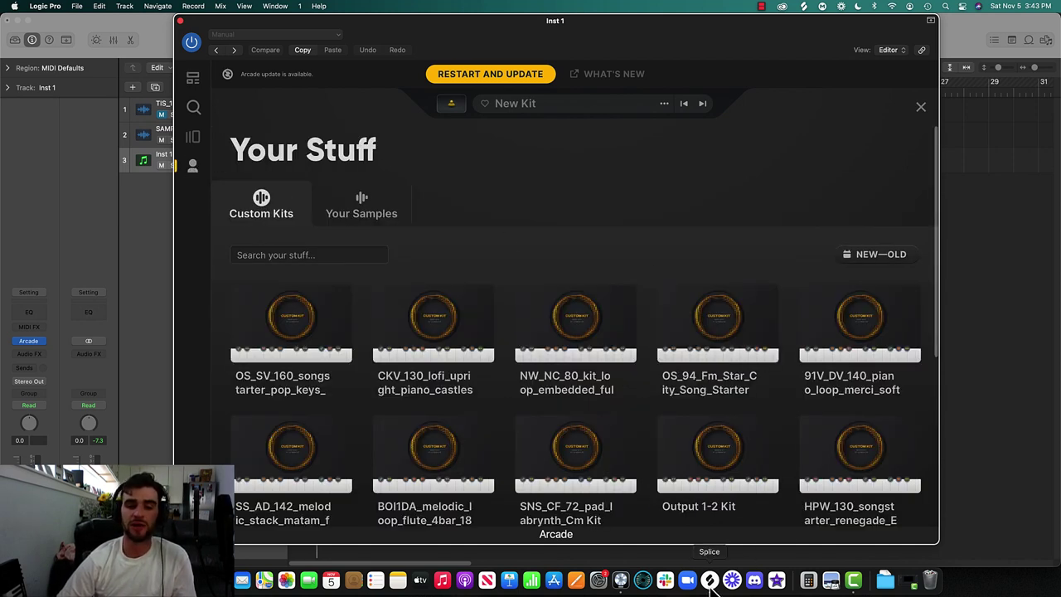
- Switch to Splice and bring the TIS_154_songstarter_nebulae_F.wav loop into Arcade's Your Samples
{"action": "left_click", "coordinate": [710, 587]}
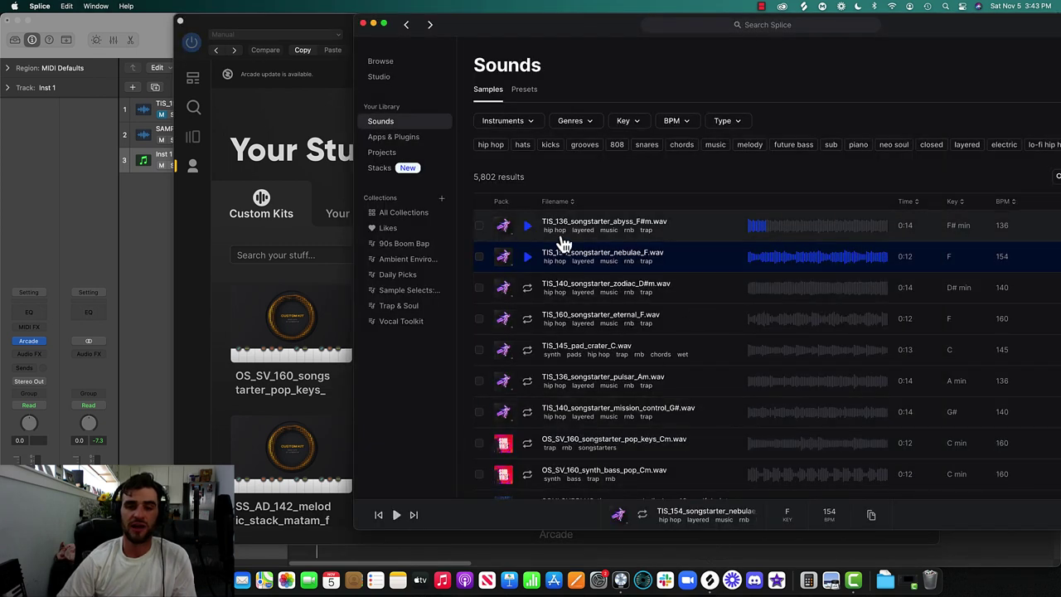
{"action": "left_click_drag", "start_coordinate": [489, 35], "coordinate": [713, 37]}
{"action": "left_click_drag", "start_coordinate": [808, 257], "coordinate": [473, 218]}
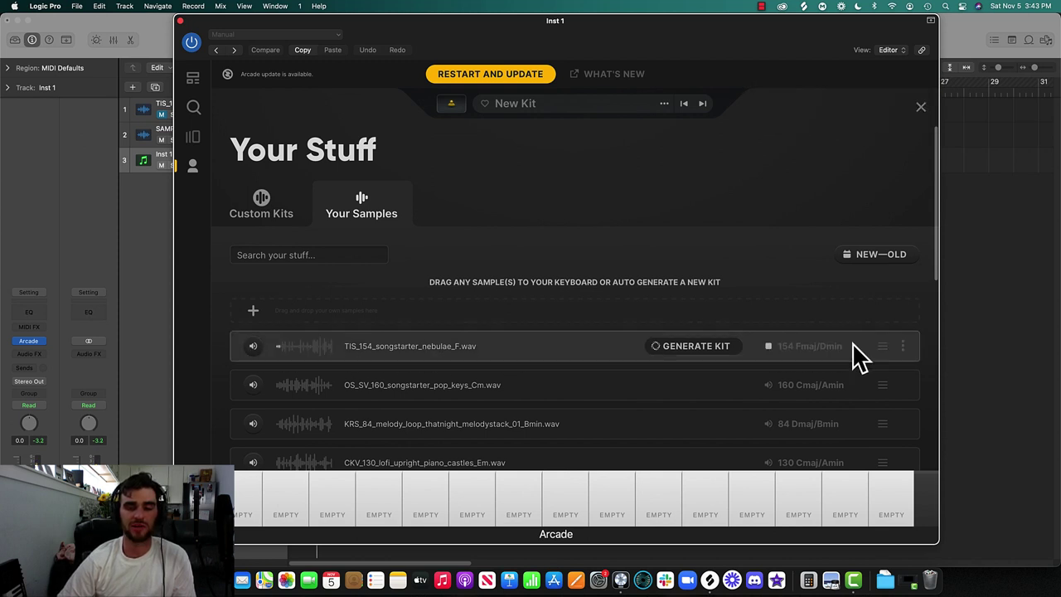
- Generate an Arcade kit from TIS_154_songstarter_nebulae_F.wav and choose the Modern Lift FX preset
{"action": "left_click", "coordinate": [826, 360]}
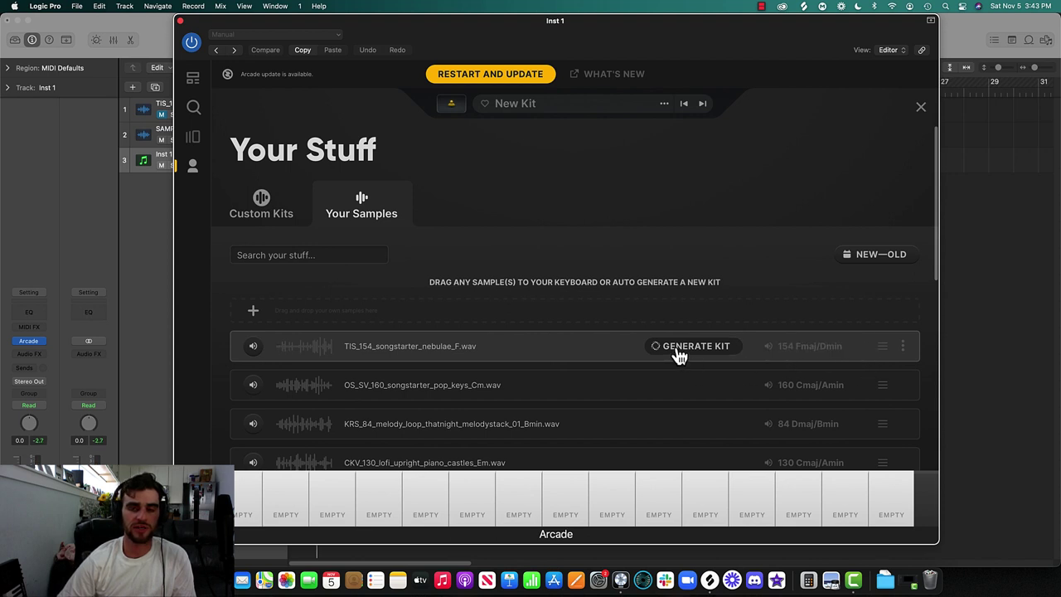
{"action": "left_click", "coordinate": [903, 350]}
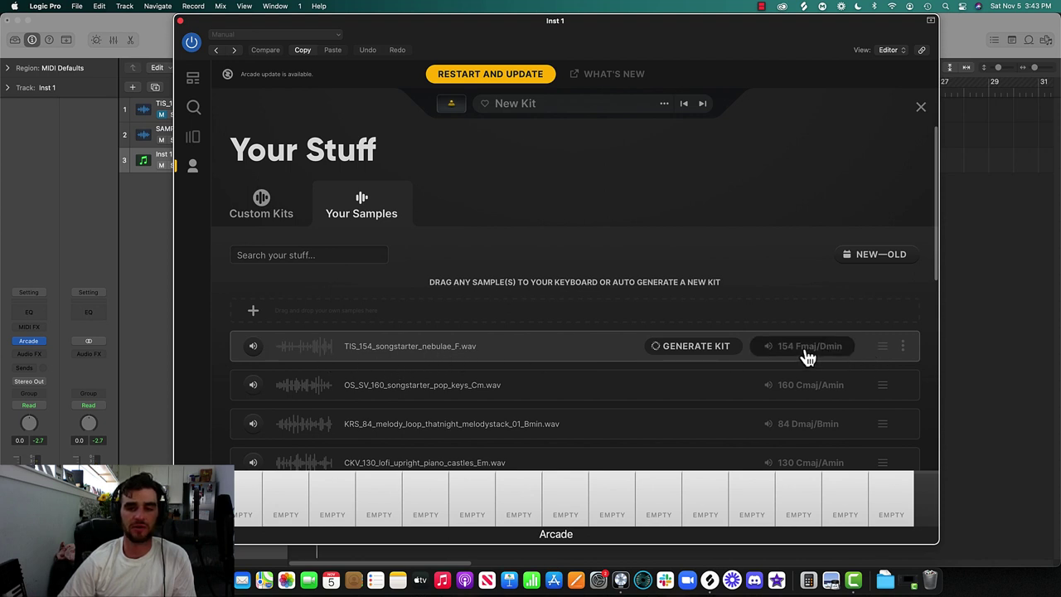
{"action": "left_click", "coordinate": [663, 355]}
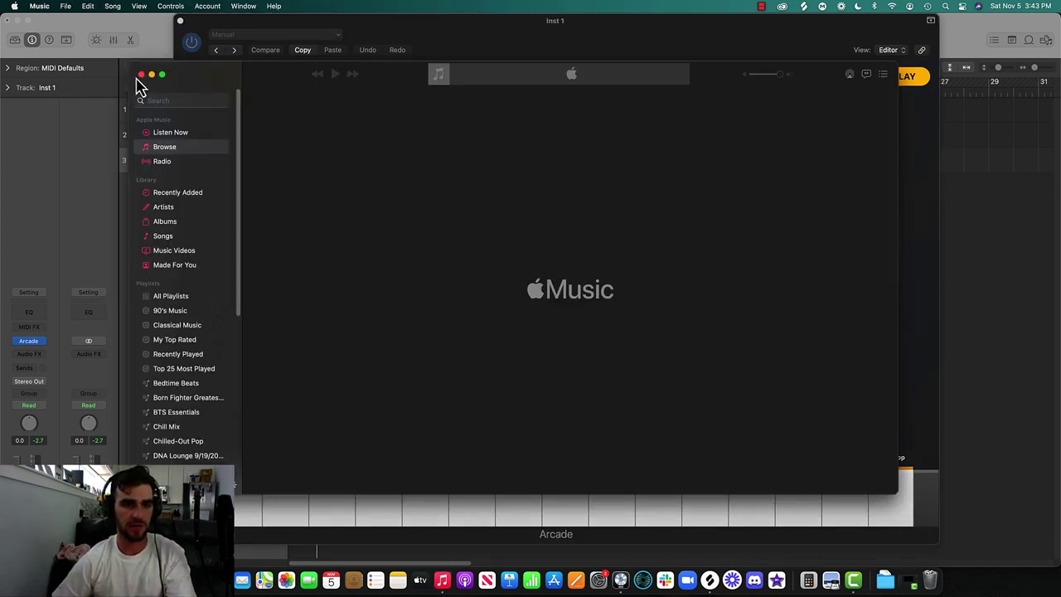
{"action": "left_click", "coordinate": [141, 75]}
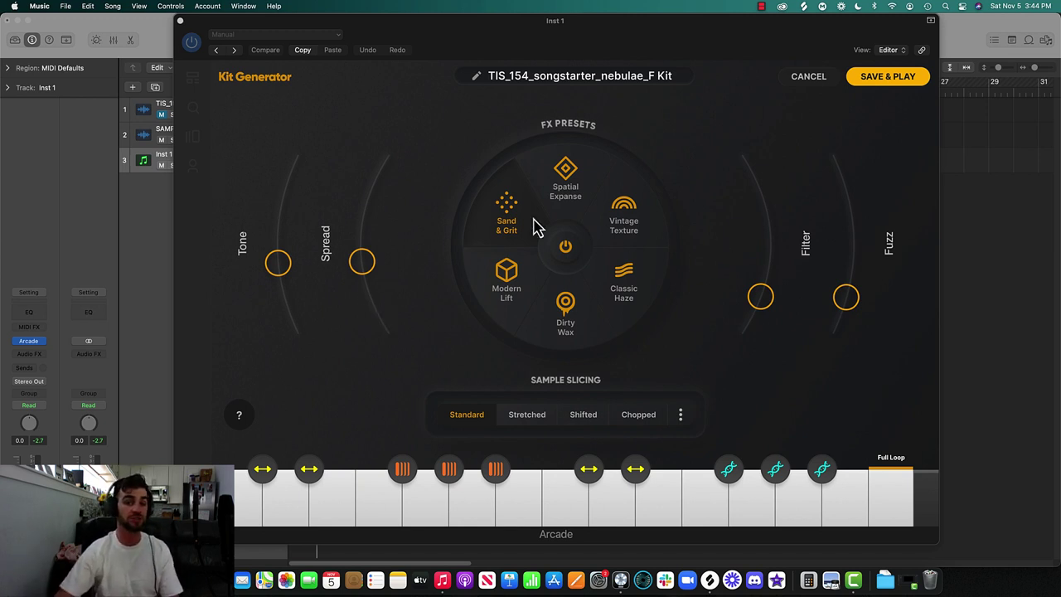
{"action": "left_click", "coordinate": [511, 298]}
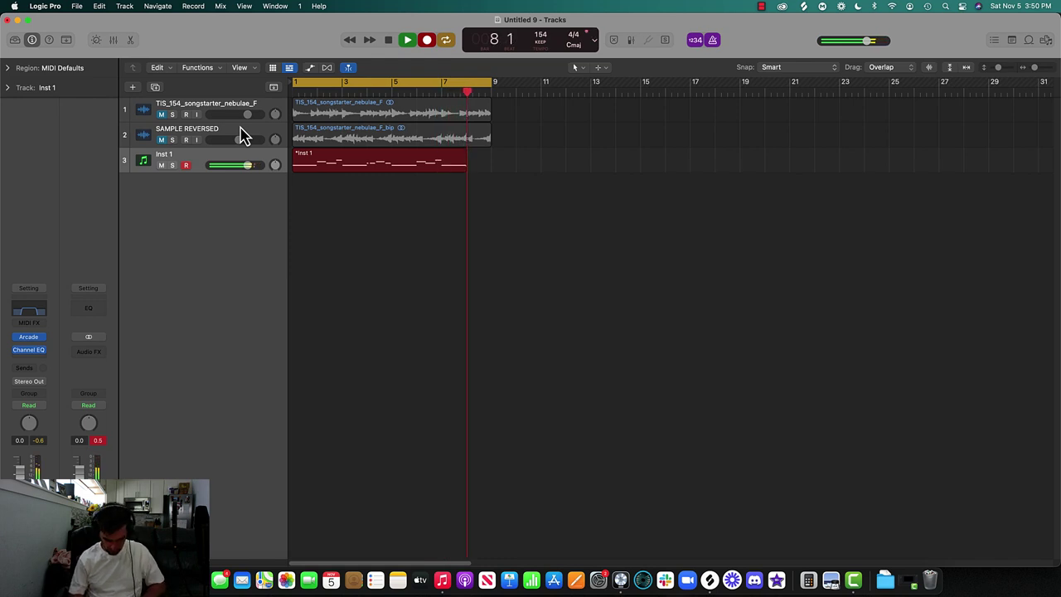
- Finish recording the chopped part on the Inst 1 track and play it back
{"action": "key", "text": "space"}
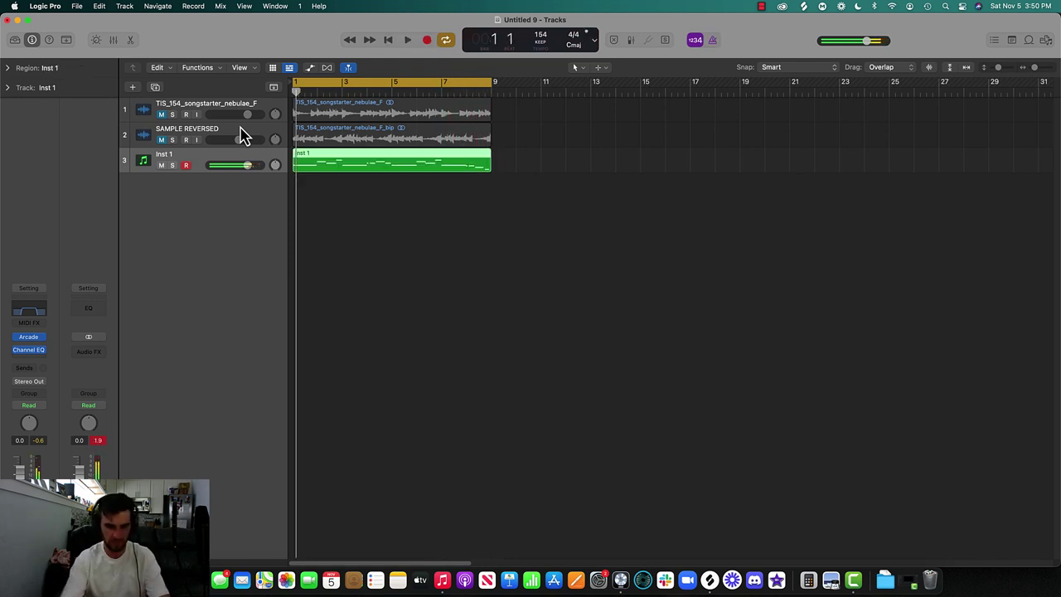
{"action": "key", "text": "space"}
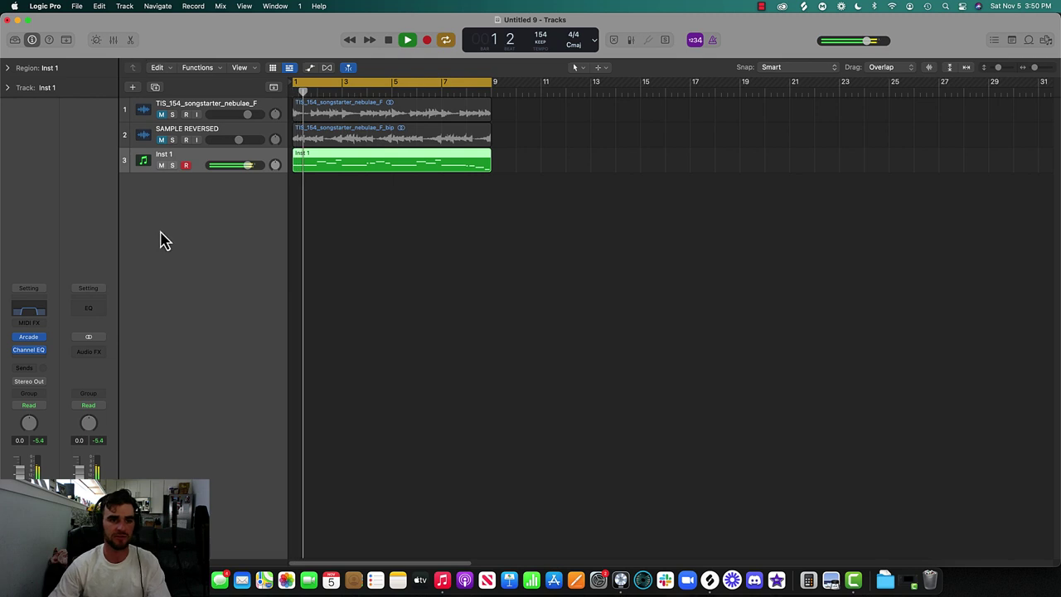
- In Inst 1's Channel EQ, set the low cut to 133 Hz, the high cut to 5000 Hz and the 1050 Hz band to -1.3 dB
{"action": "left_click", "coordinate": [30, 309]}
{"action": "left_click_drag", "start_coordinate": [644, 336], "coordinate": [641, 339]}
{"action": "left_click_drag", "start_coordinate": [726, 398], "coordinate": [784, 406]}
{"action": "left_click_drag", "start_coordinate": [415, 421], "coordinate": [420, 422]}
{"action": "key", "text": "space"}
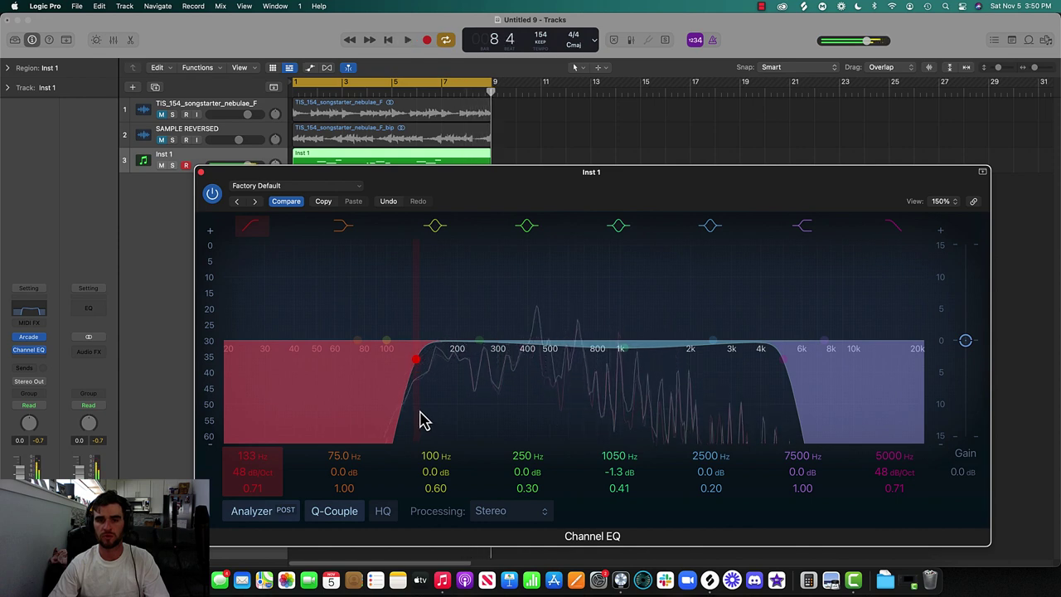
{"action": "left_click_drag", "start_coordinate": [523, 191], "coordinate": [489, 159]}
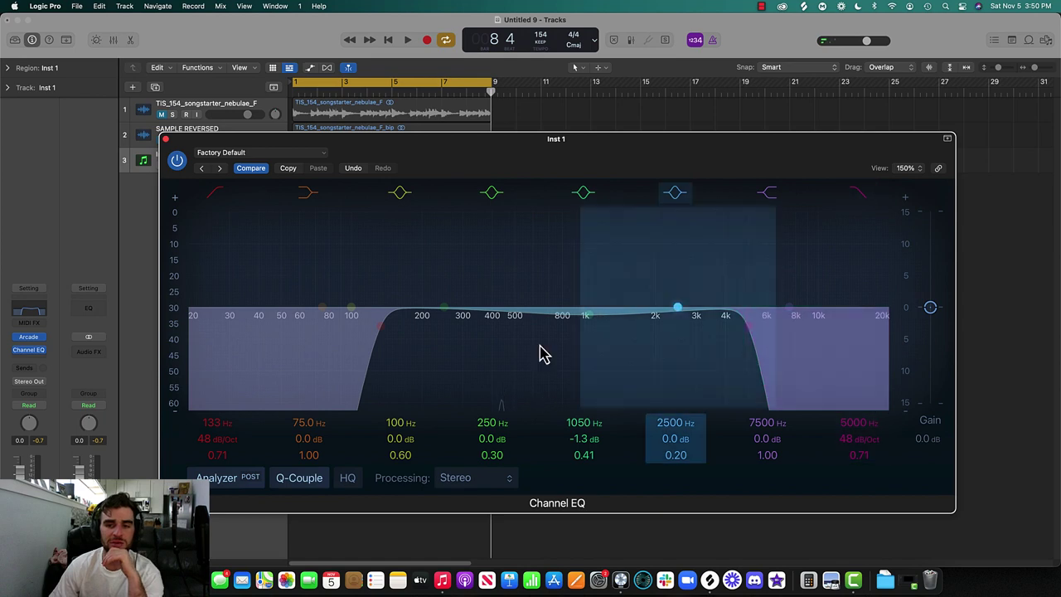
- Bypass Inst 1's Channel EQ, play the part, and re-enable the EQ to compare the sound
{"action": "left_click", "coordinate": [176, 163]}
{"action": "key", "text": "space"}
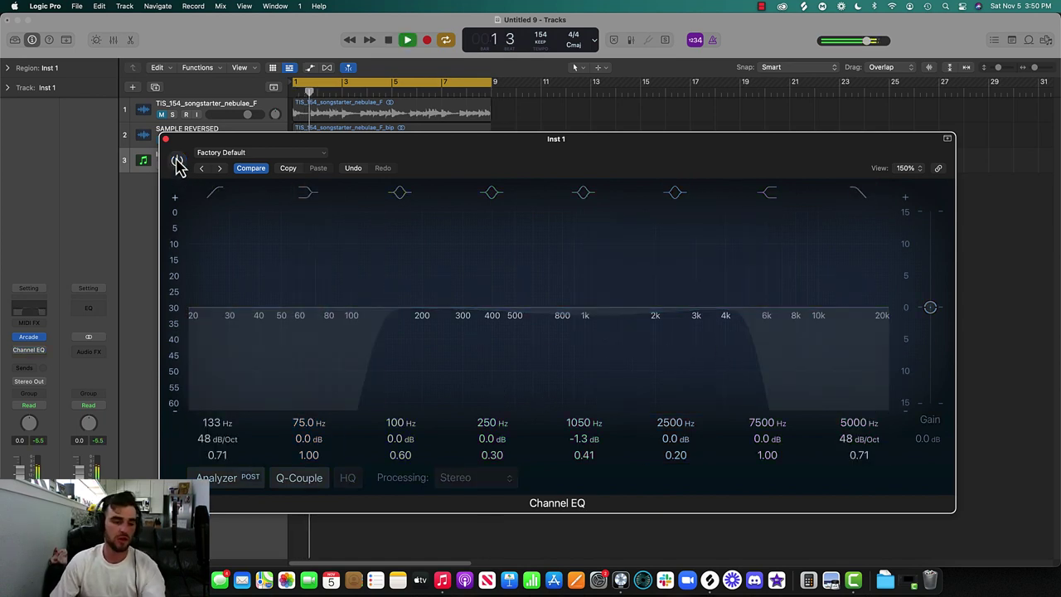
{"action": "key", "text": "space"}
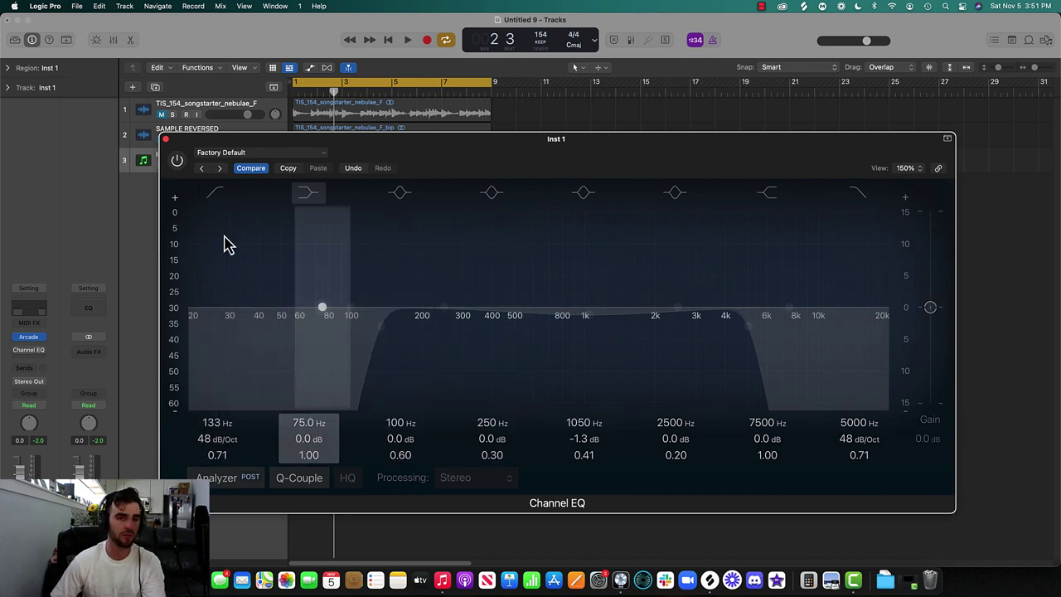
{"action": "key", "text": "space"}
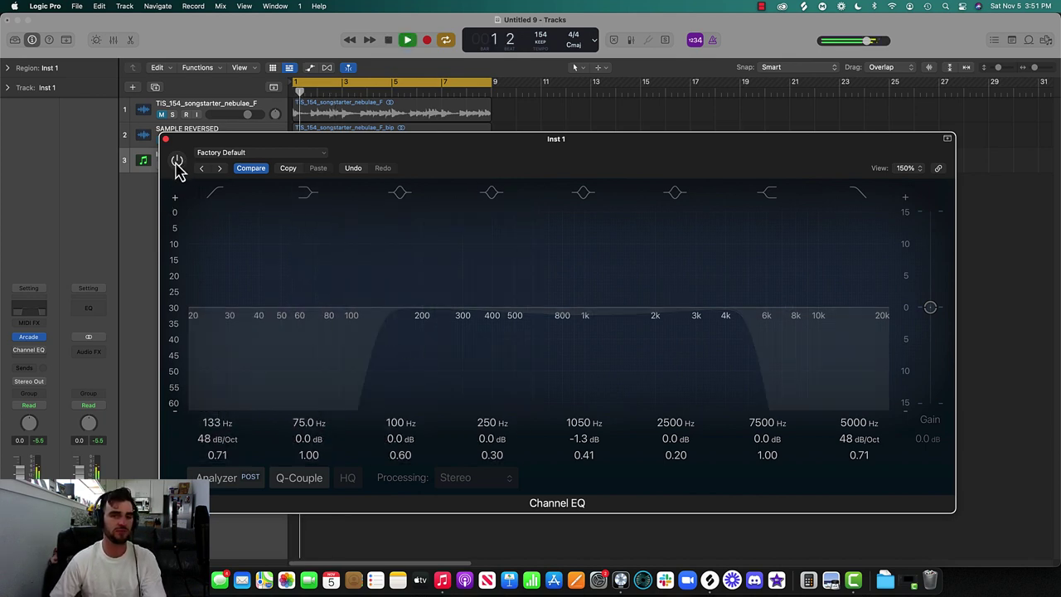
{"action": "left_click", "coordinate": [176, 162]}
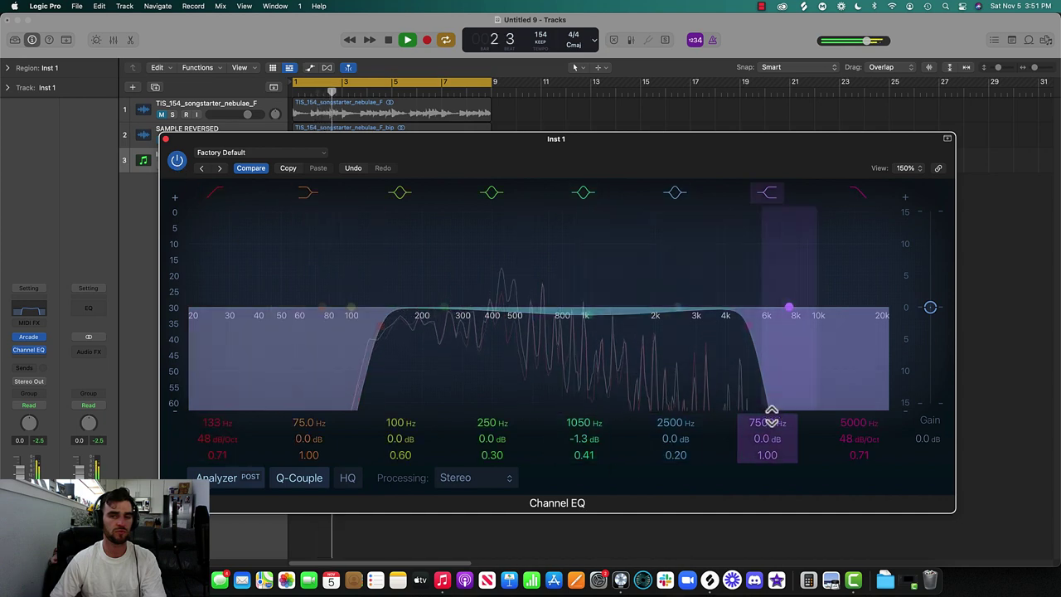
- Raise the Channel EQ's high cut to 20000 Hz to hear the part with its high end
{"action": "left_click_drag", "start_coordinate": [740, 368], "coordinate": [887, 374]}
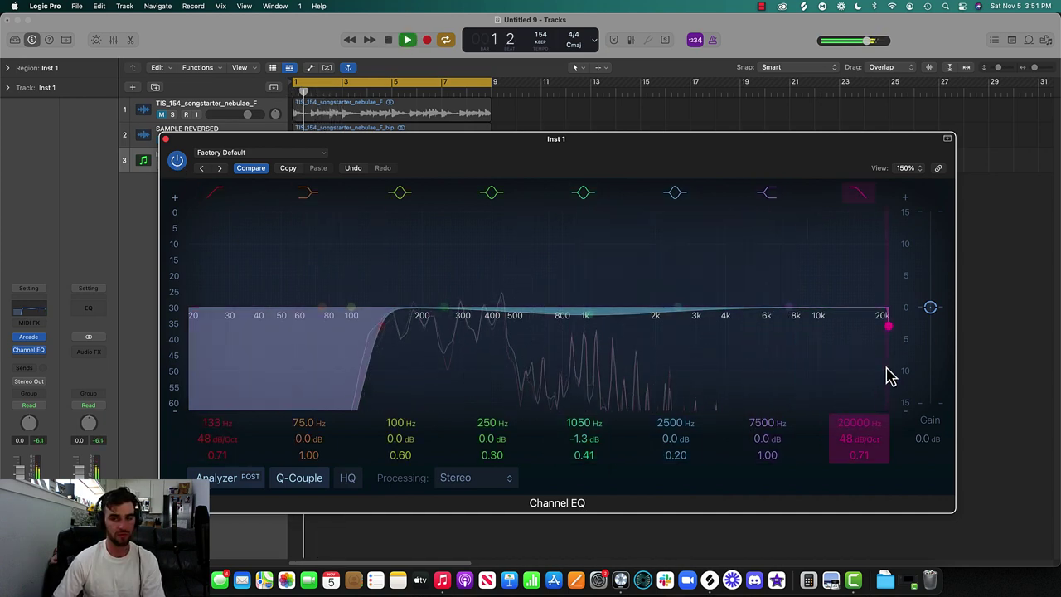
{"action": "key", "text": "space"}
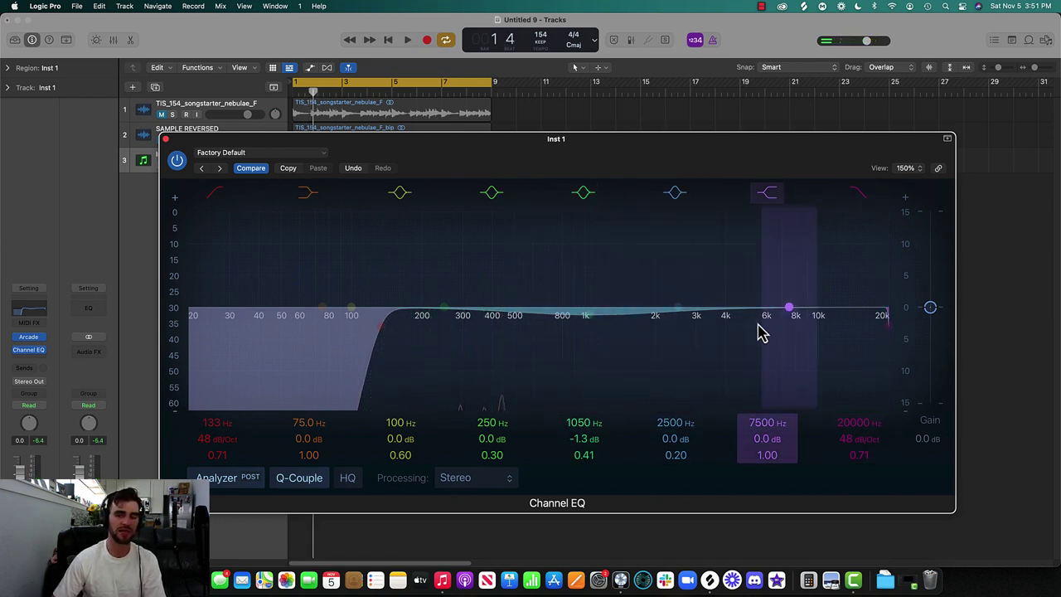
- Lower the Channel EQ's high cut to 3360 Hz during playback and close the EQ
{"action": "key", "text": "space"}
{"action": "left_click_drag", "start_coordinate": [880, 354], "coordinate": [695, 354]}
{"action": "key", "text": "space"}
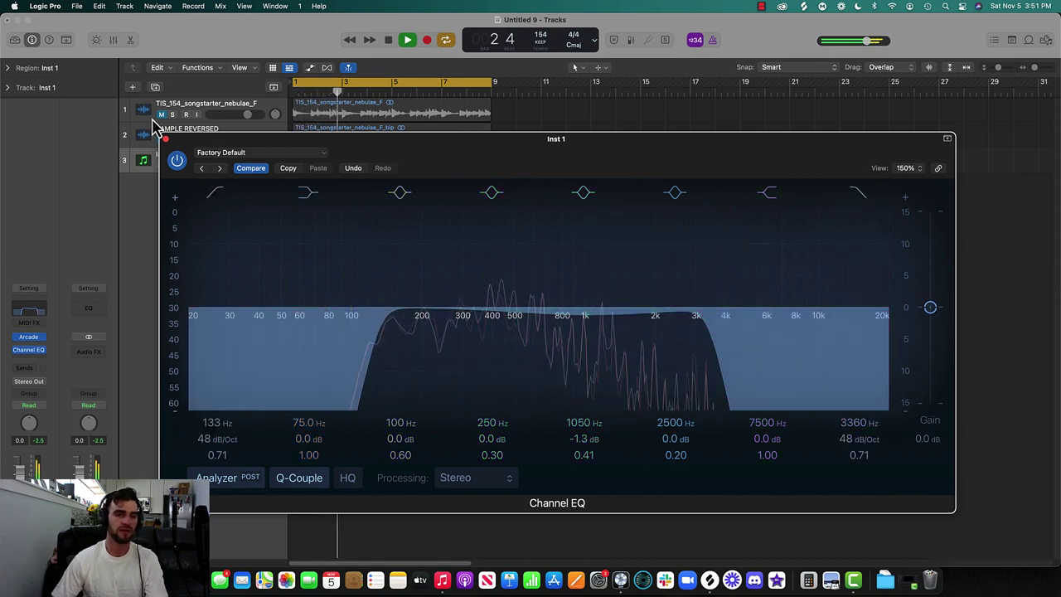
{"action": "left_click", "coordinate": [164, 138]}
{"action": "left_click", "coordinate": [444, 246]}
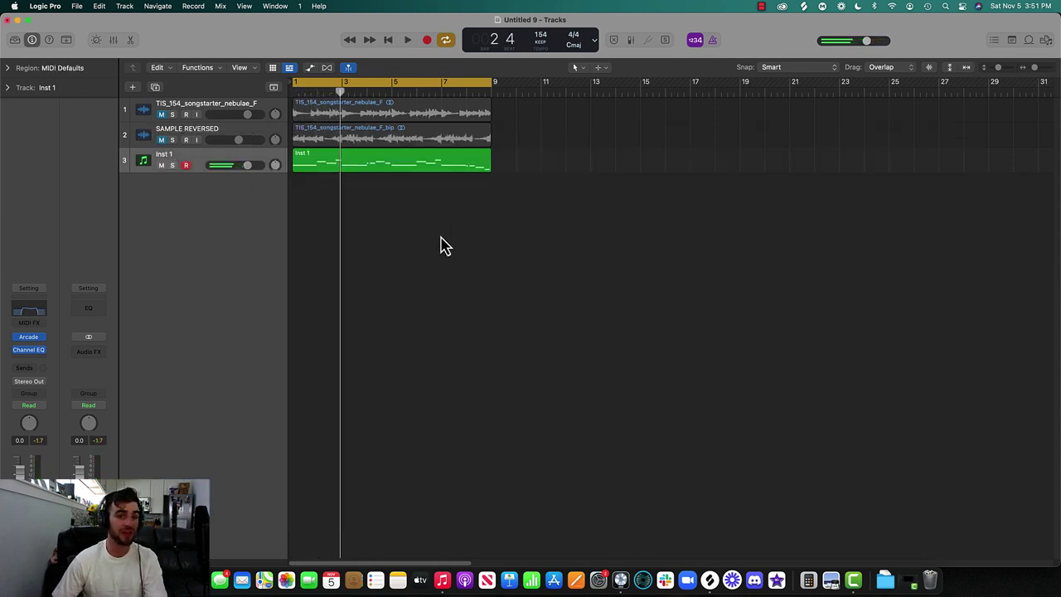
- Bounce the Inst 1 region in place to a new track named Chopped sample_bip
{"action": "left_click", "coordinate": [337, 161]}
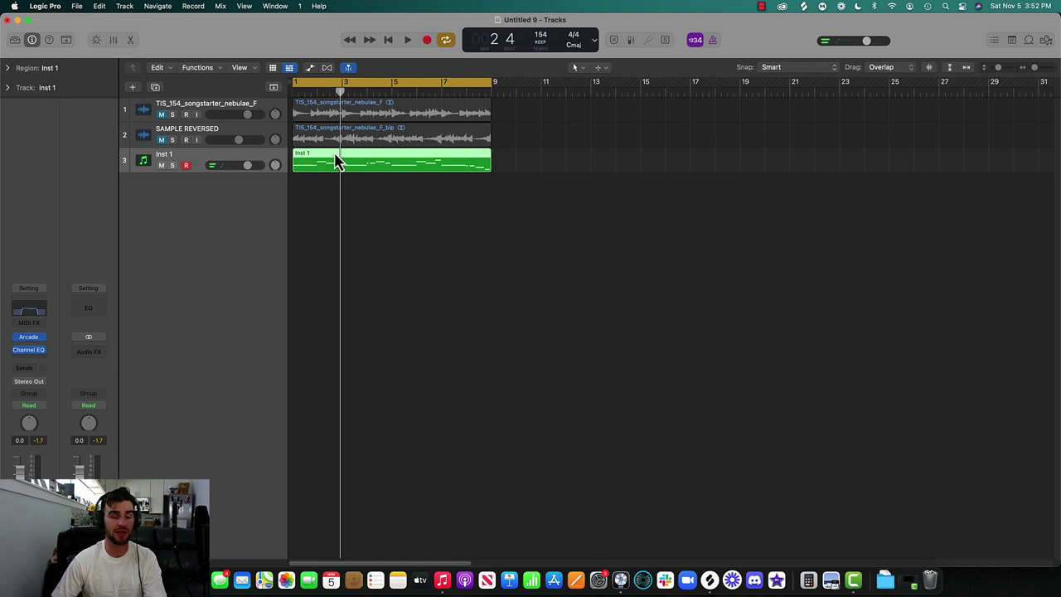
{"action": "right_click", "coordinate": [337, 161]}
{"action": "left_click", "coordinate": [244, 199]}
{"action": "right_click", "coordinate": [383, 164]}
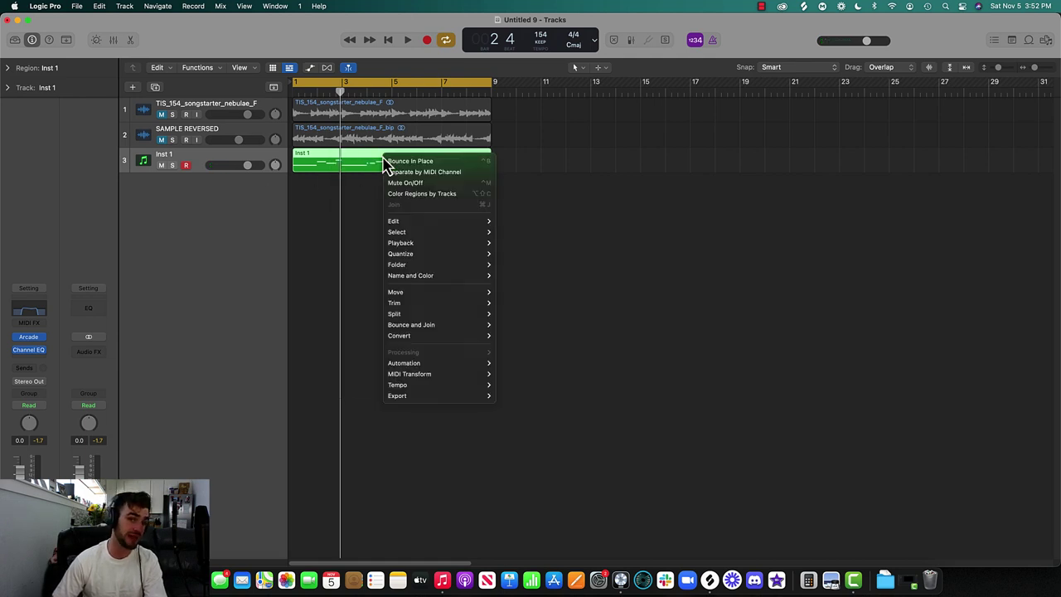
{"action": "left_click", "coordinate": [390, 163]}
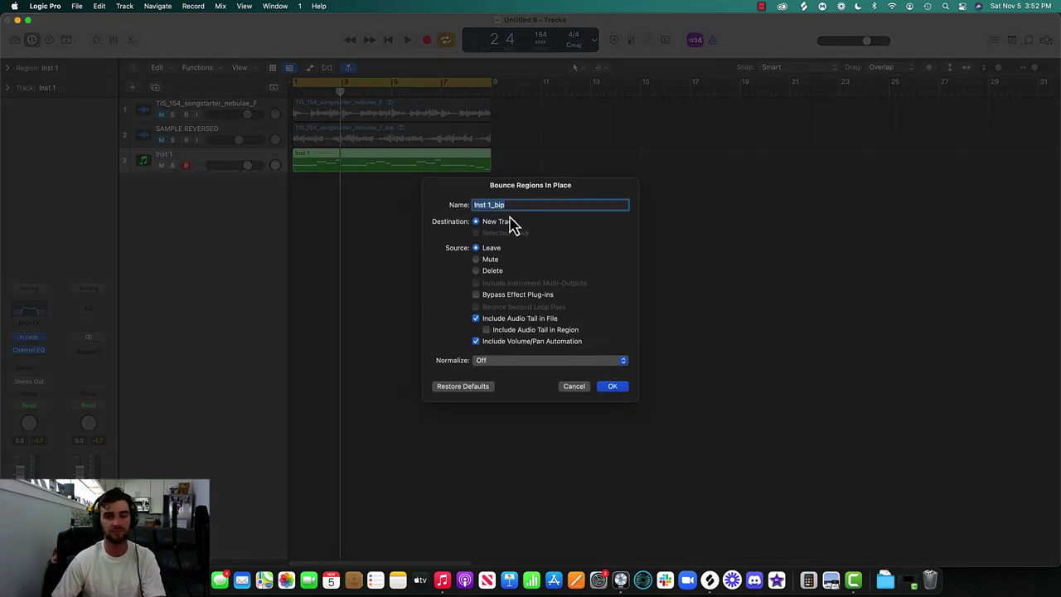
{"action": "type", "text": "Cho"}
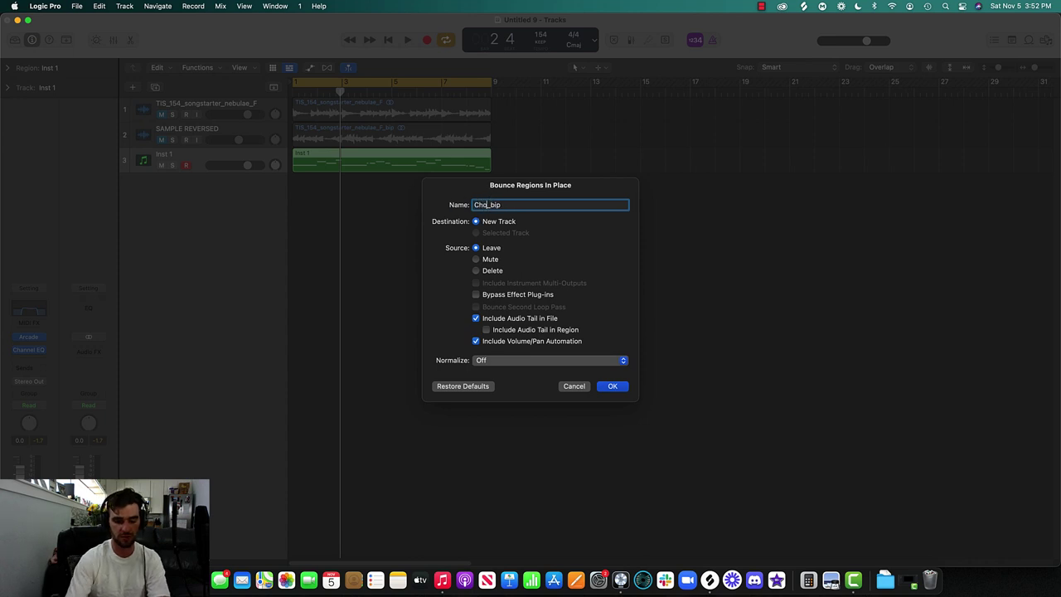
{"action": "type", "text": "pped sample"}
{"action": "key", "text": "Return"}
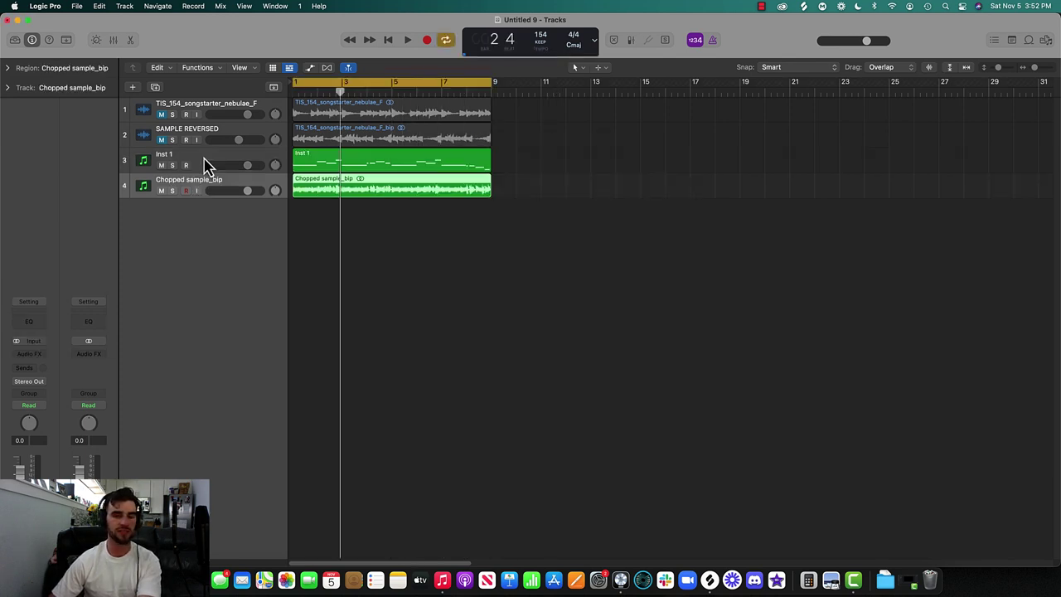
- Delete the Inst 1 track and play the bounced Chopped sample_bip track
{"action": "key", "text": "Delete"}
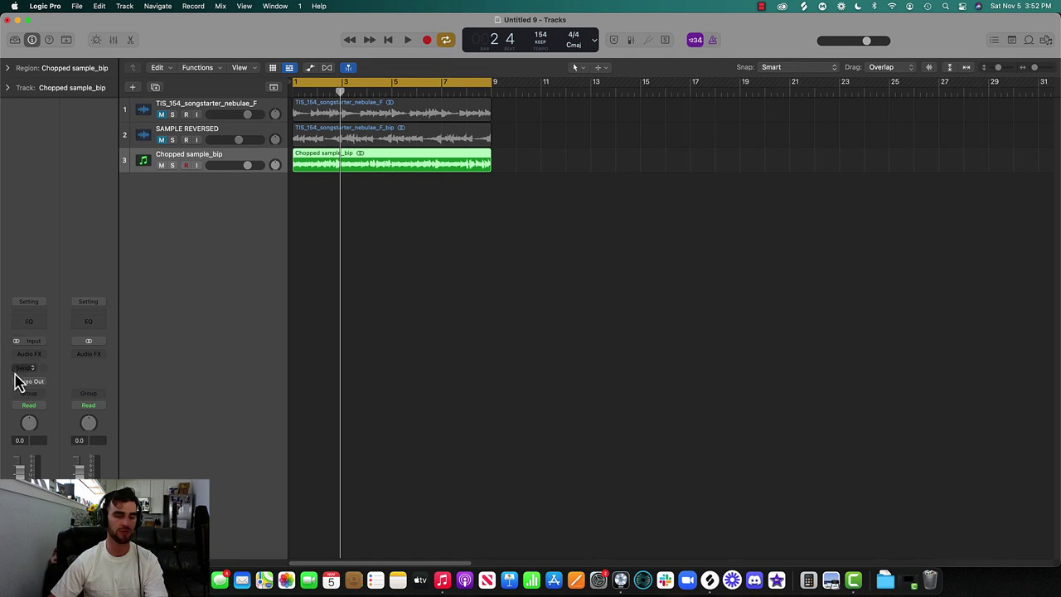
{"action": "key", "text": "space"}
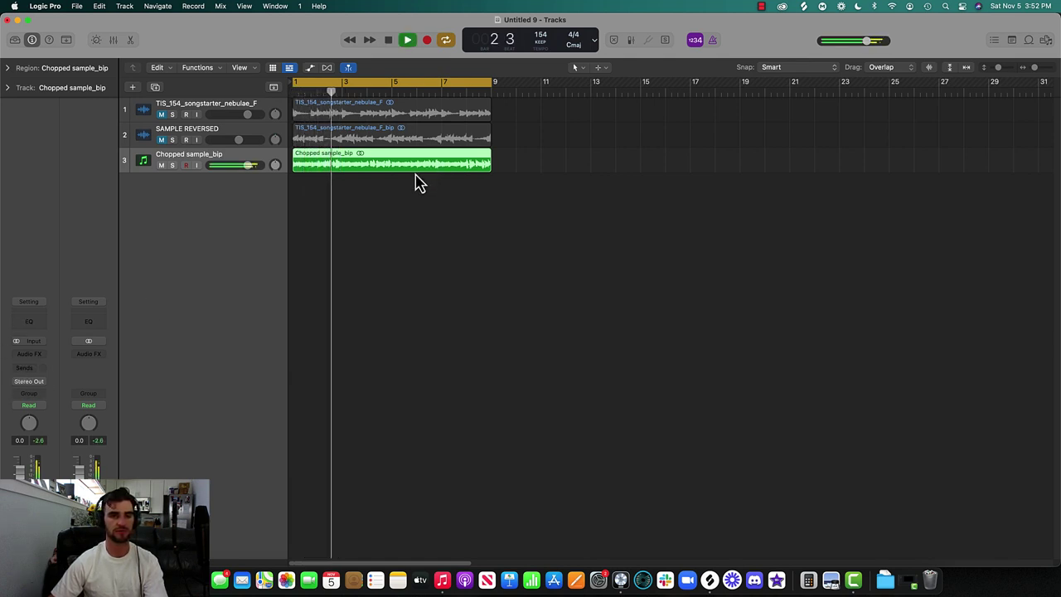
{"action": "key", "text": "space"}
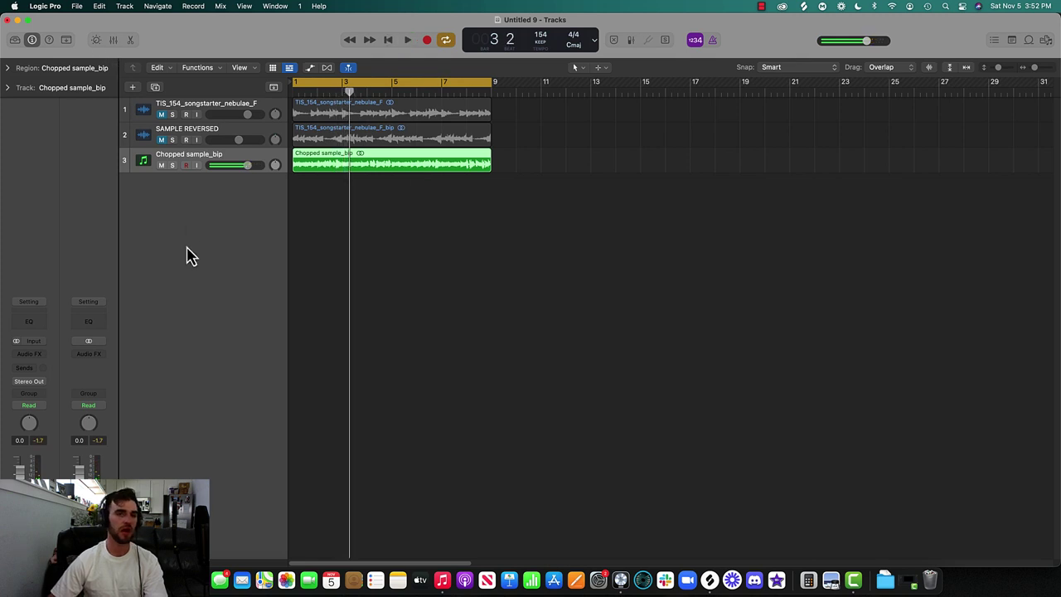
- Create a software instrument track with the stereo reFX Nexus instrument and dismiss its update notice
{"action": "left_click", "coordinate": [131, 87]}
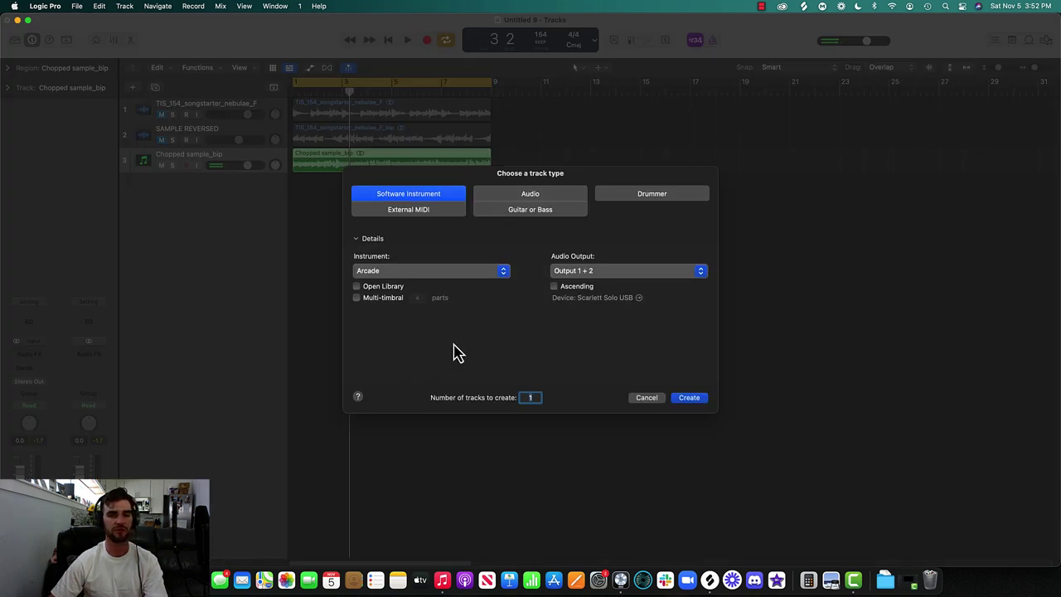
{"action": "left_click", "coordinate": [464, 273]}
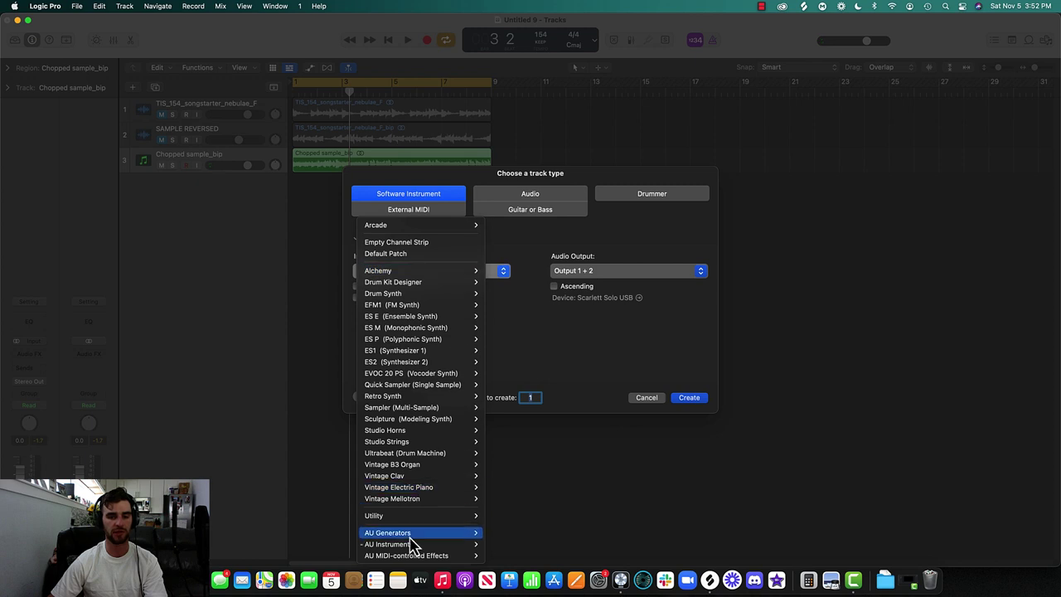
{"action": "mouse_move", "coordinate": [414, 545]}
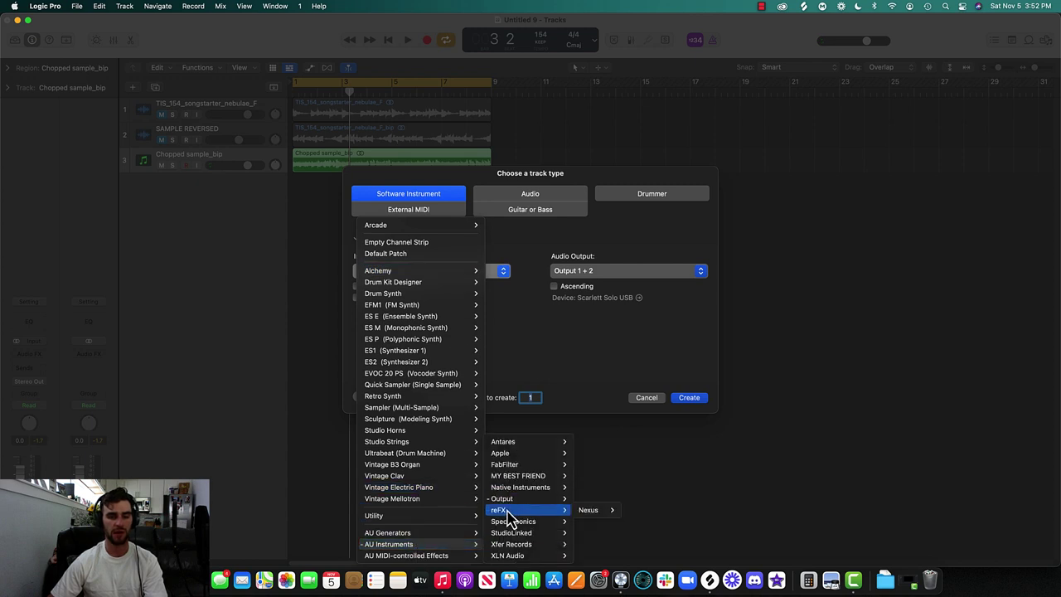
{"action": "mouse_move", "coordinate": [518, 477]}
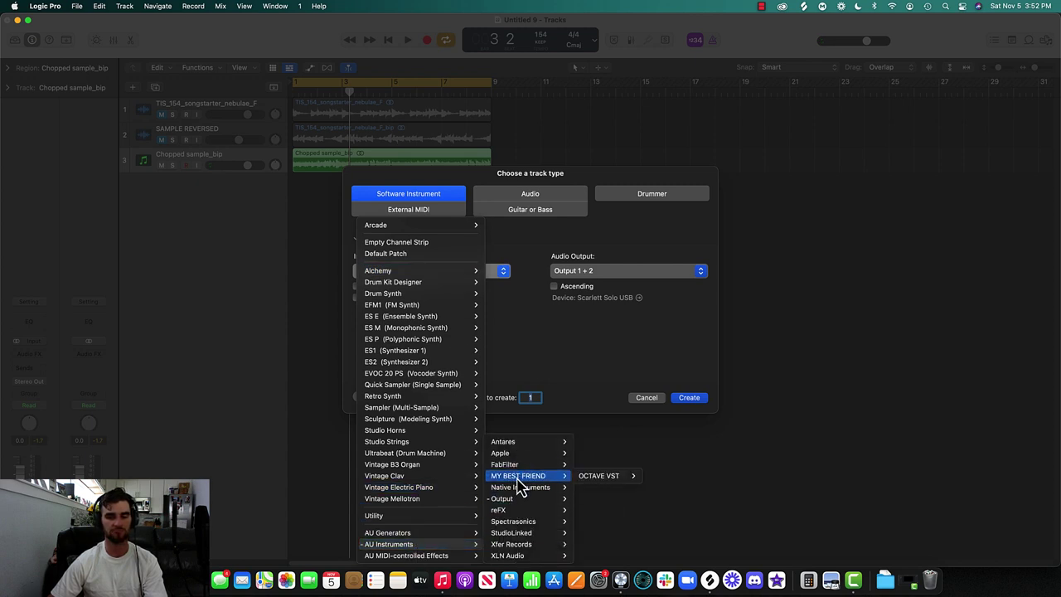
{"action": "mouse_move", "coordinate": [615, 490]}
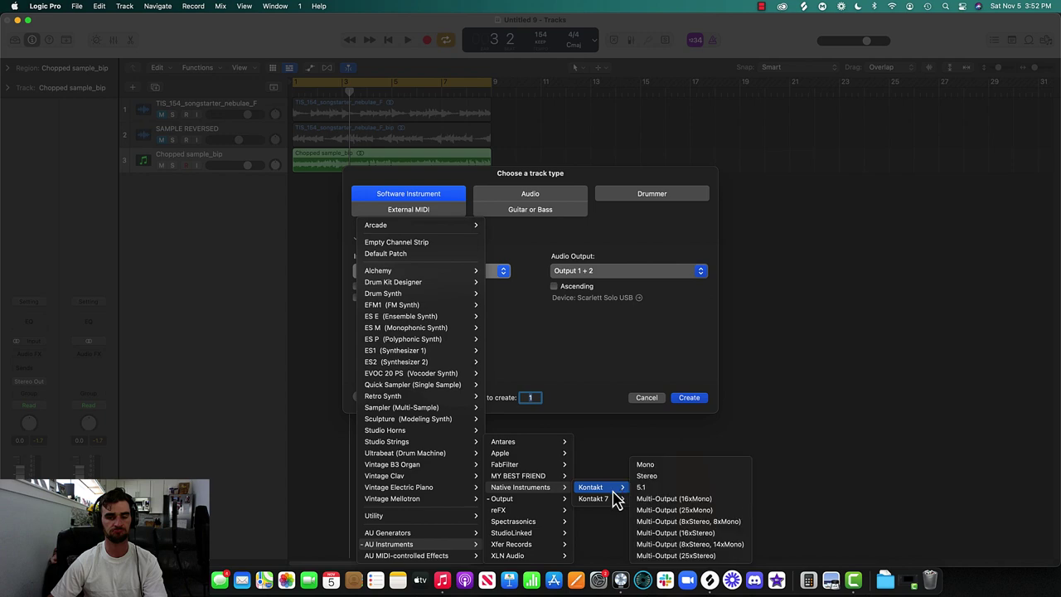
{"action": "mouse_move", "coordinate": [542, 511]}
{"action": "mouse_move", "coordinate": [590, 509]}
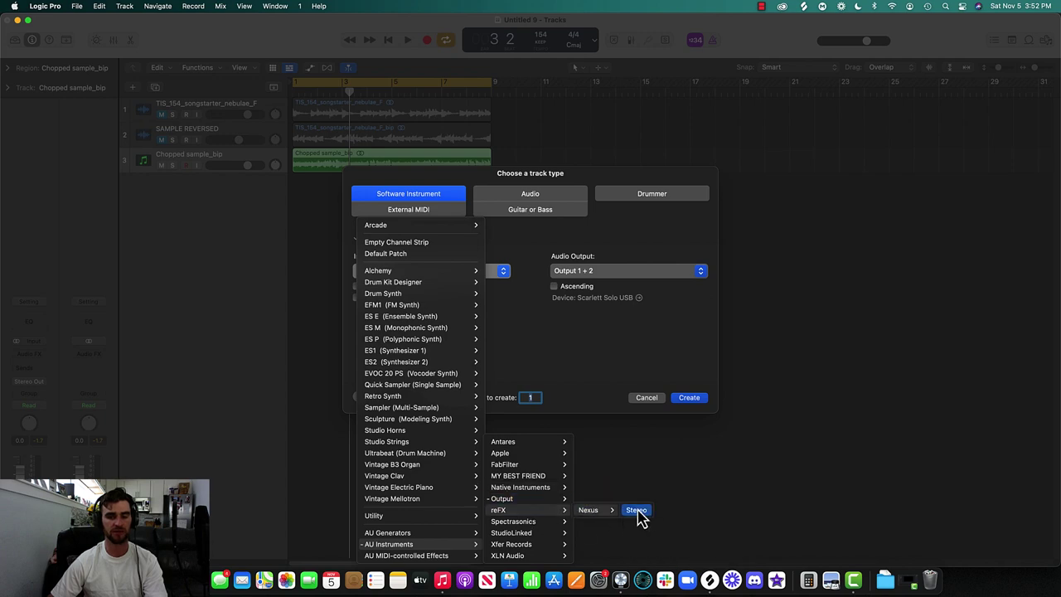
{"action": "left_click", "coordinate": [636, 511]}
{"action": "left_click", "coordinate": [688, 399]}
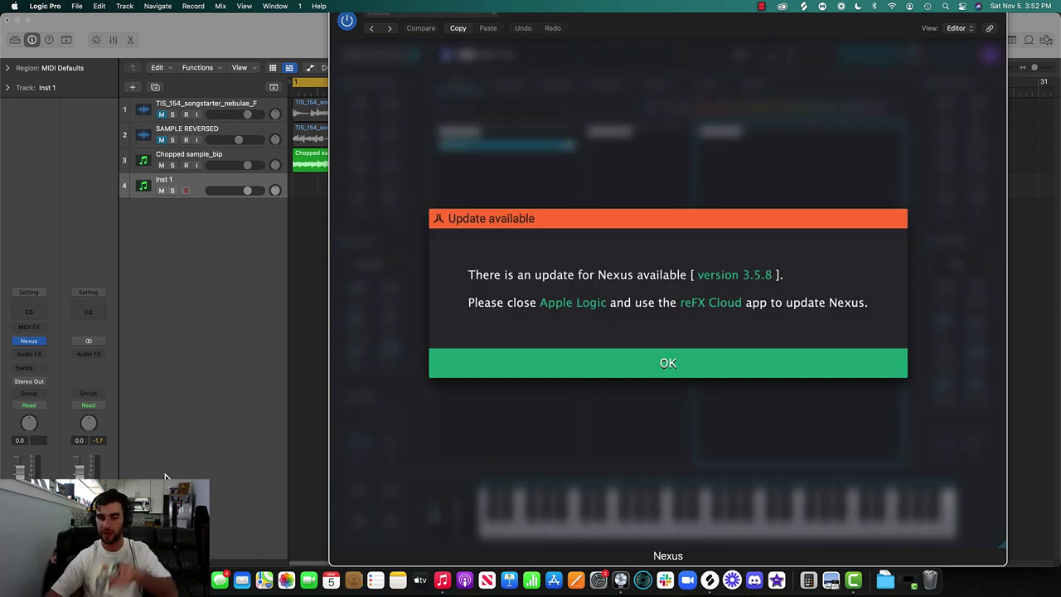
{"action": "left_click", "coordinate": [533, 375]}
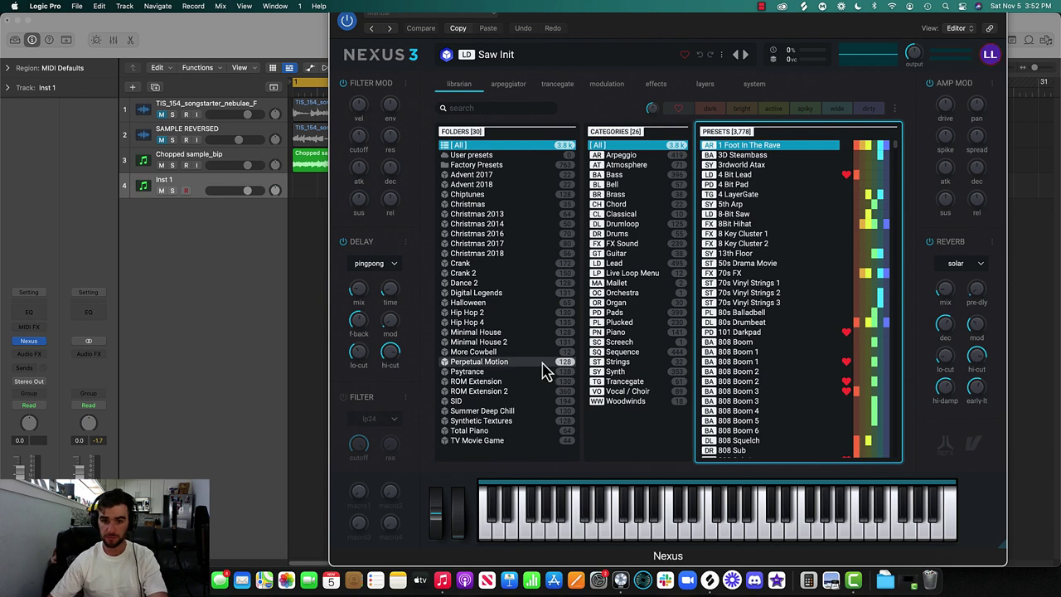
- Filter the Nexus presets to the Piano category and audition sounds from Brilliant Piano Soft to Cinematic Piano over the loop
{"action": "left_click", "coordinate": [632, 331]}
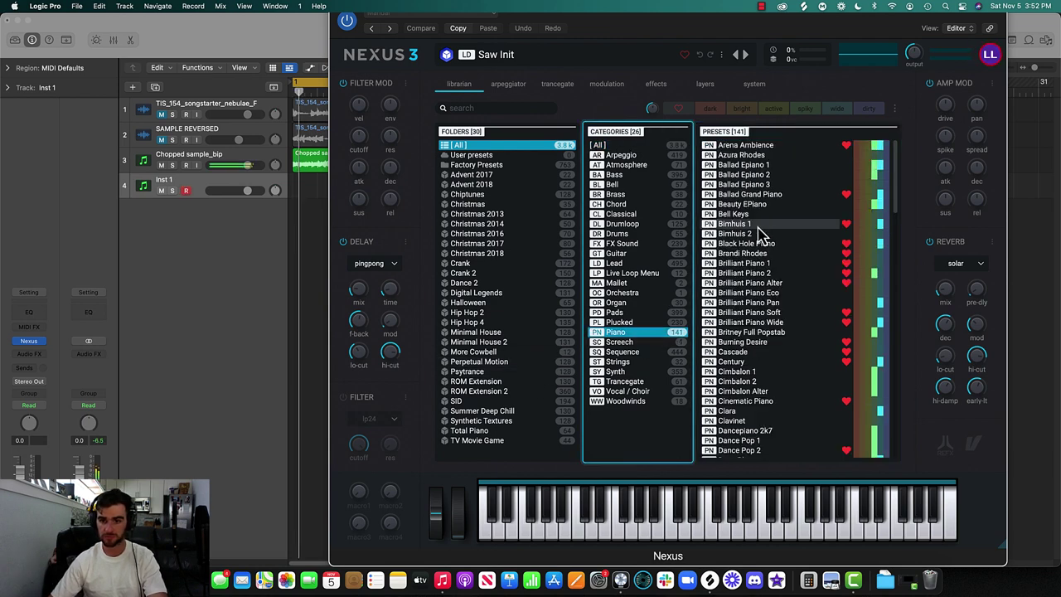
{"action": "left_click", "coordinate": [779, 313]}
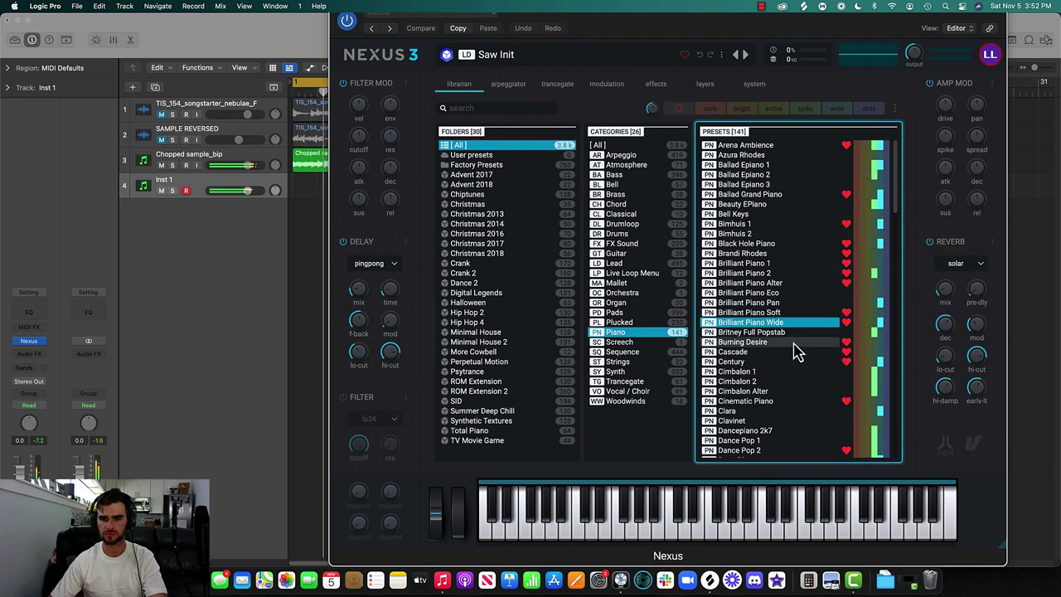
{"action": "left_click", "coordinate": [790, 323]}
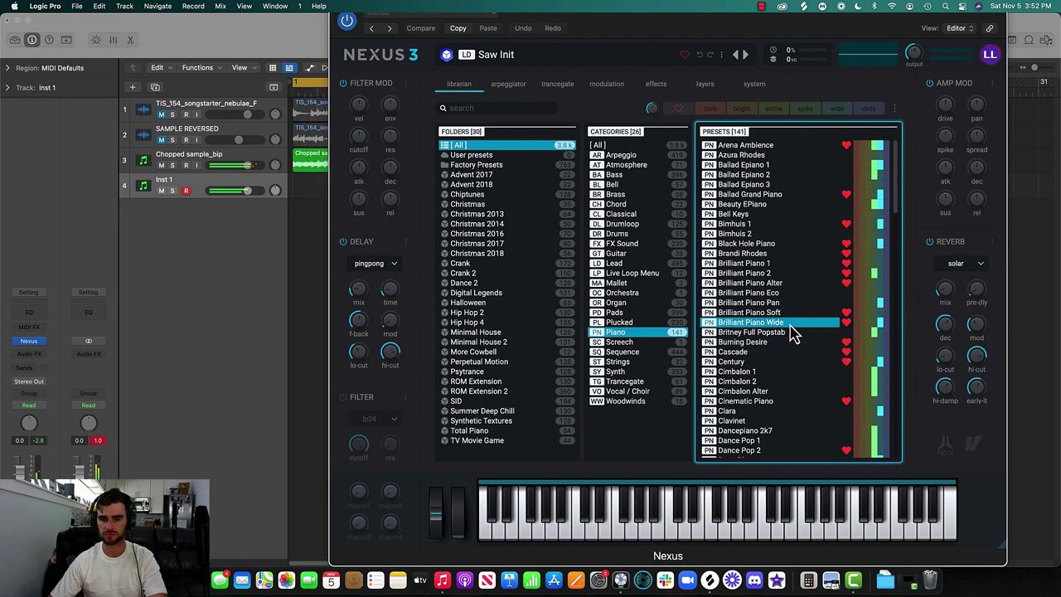
{"action": "left_click", "coordinate": [767, 353]}
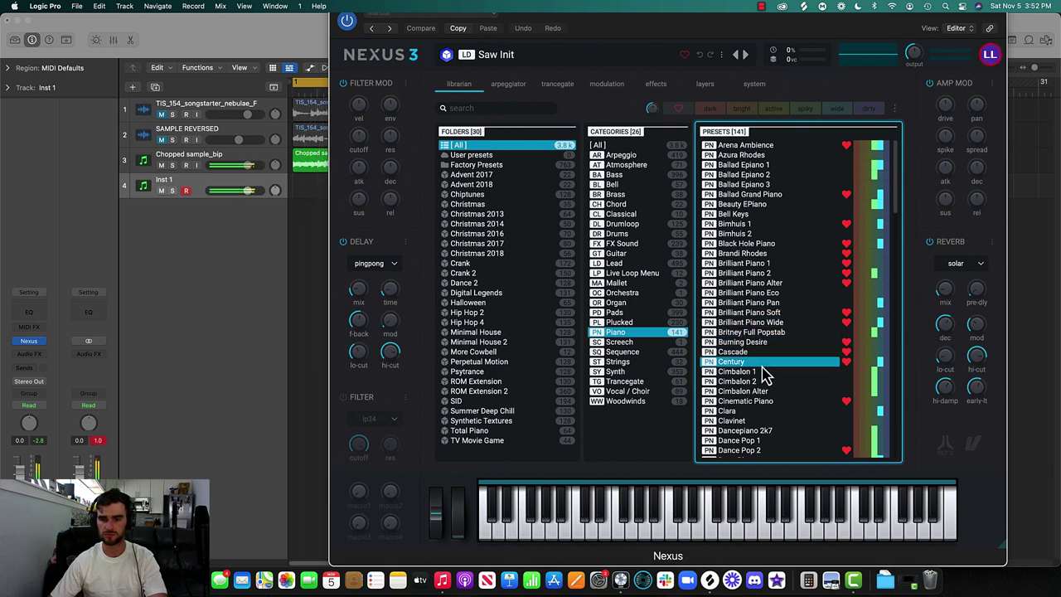
{"action": "left_click", "coordinate": [784, 411]}
{"action": "left_click", "coordinate": [780, 402]}
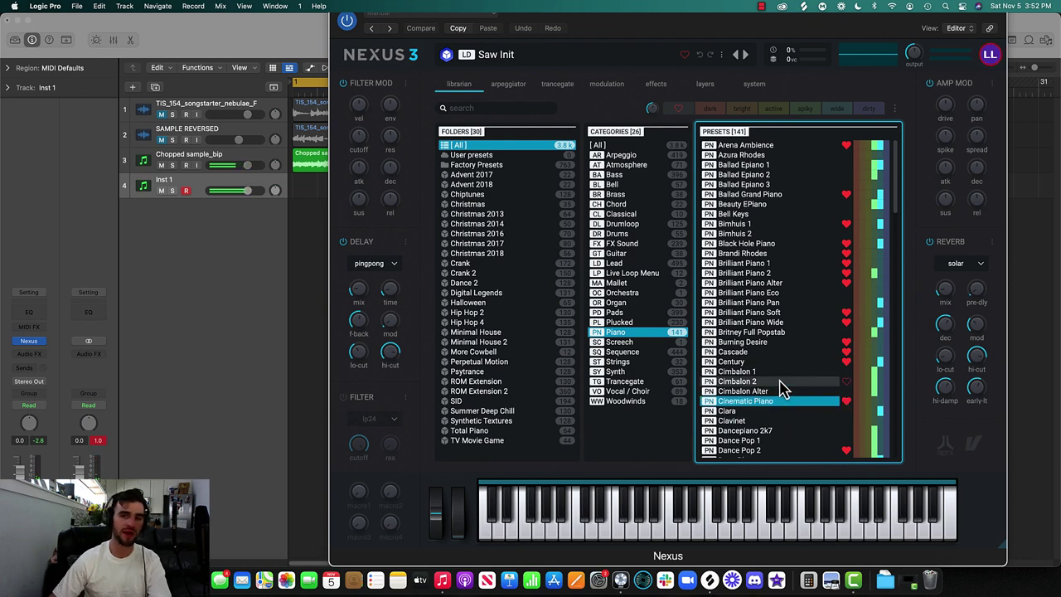
- Audition the piano presets from Dream Piano back up the list to Delayed Piano
{"action": "scroll", "coordinate": [779, 389], "scroll_direction": "down", "scroll_amount": 5}
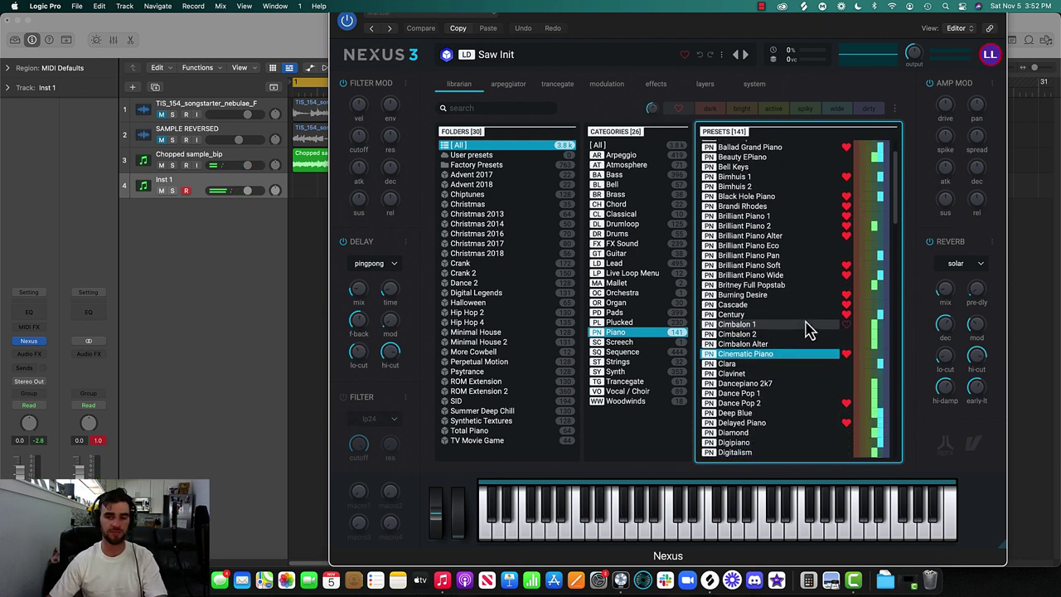
{"action": "scroll", "coordinate": [805, 329], "scroll_direction": "down", "scroll_amount": 3}
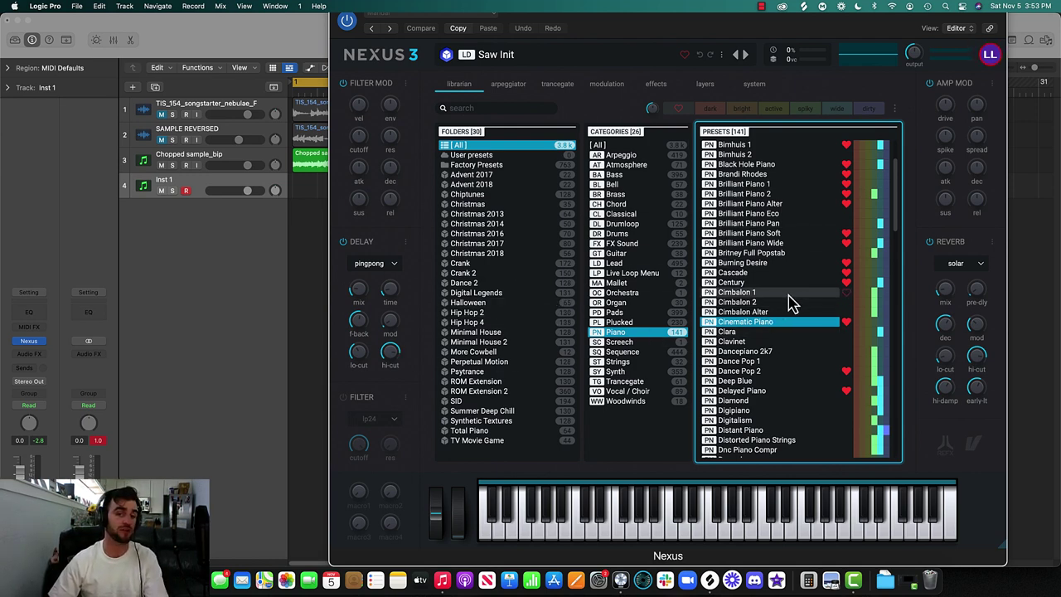
{"action": "scroll", "coordinate": [796, 310], "scroll_direction": "down", "scroll_amount": 2}
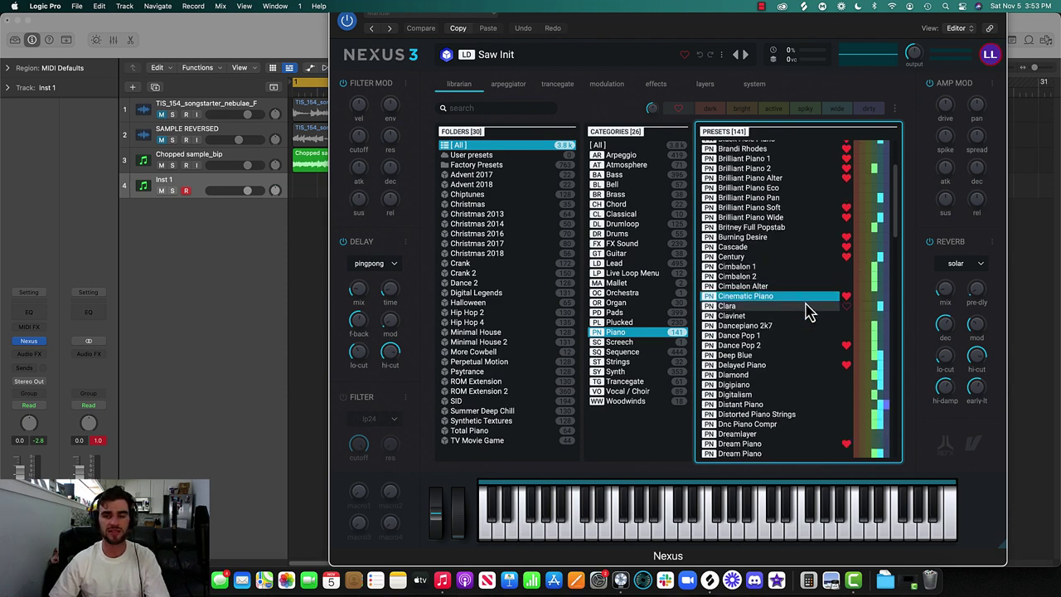
{"action": "scroll", "coordinate": [802, 311], "scroll_direction": "down", "scroll_amount": 1}
{"action": "left_click", "coordinate": [764, 439]}
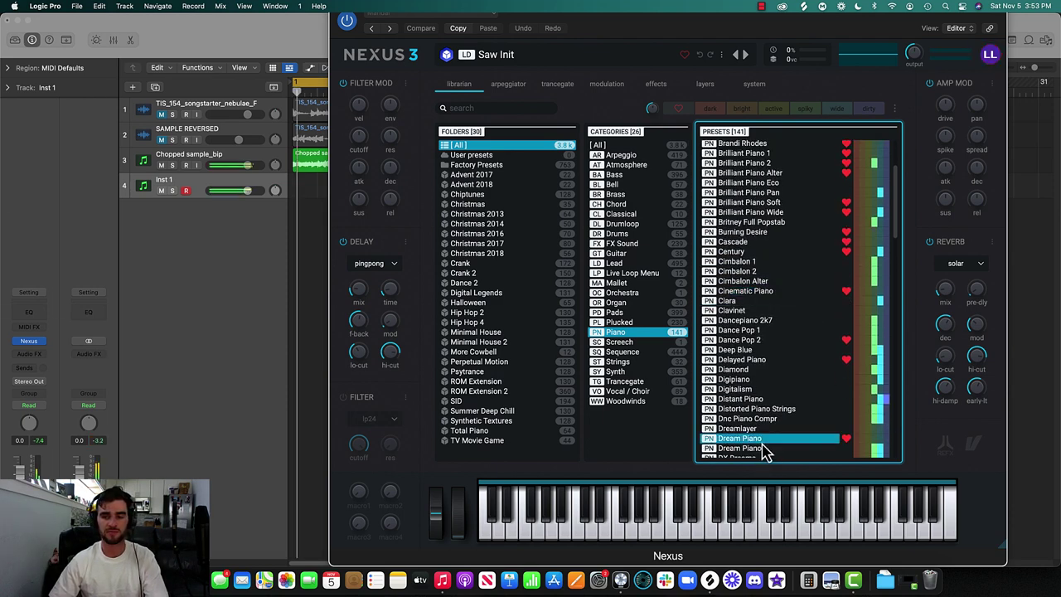
{"action": "left_click", "coordinate": [762, 429]}
{"action": "left_click", "coordinate": [761, 419]}
{"action": "left_click", "coordinate": [756, 398]}
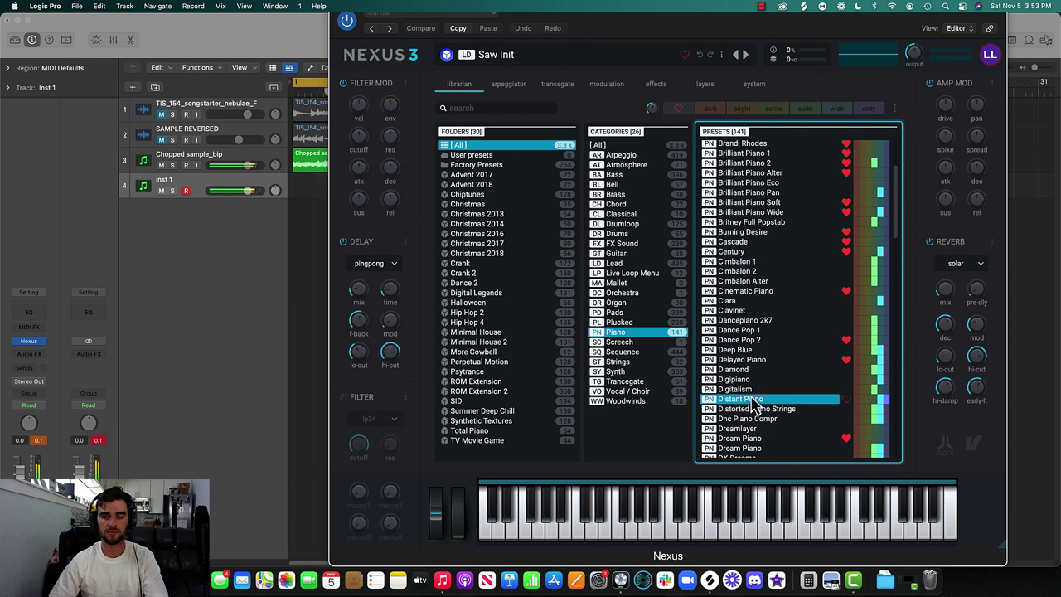
{"action": "left_click", "coordinate": [754, 389]}
{"action": "left_click", "coordinate": [751, 379]}
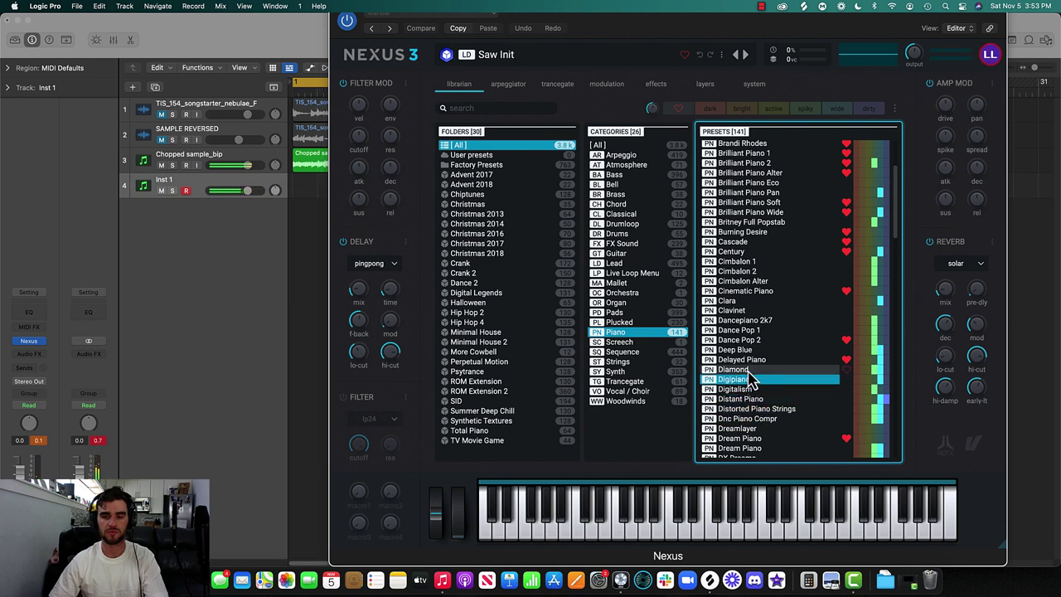
{"action": "left_click", "coordinate": [750, 369]}
{"action": "left_click", "coordinate": [750, 359]}
- Audition the piano presets from the second Dream Piano down to Filth Piano, including DX Dreams and ePiano
{"action": "scroll", "coordinate": [764, 358], "scroll_direction": "down", "scroll_amount": 3}
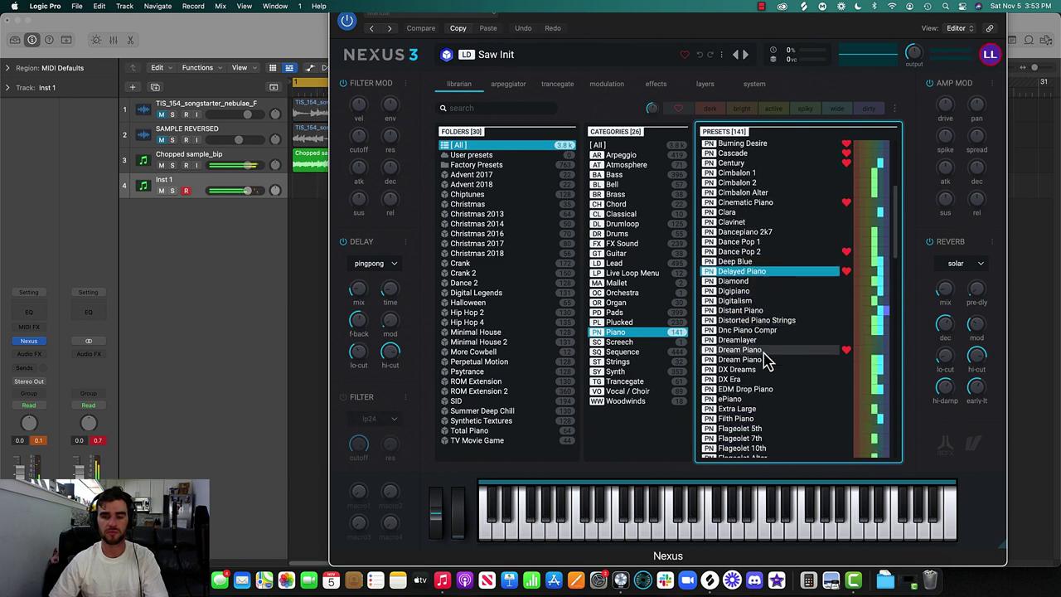
{"action": "left_click", "coordinate": [770, 359]}
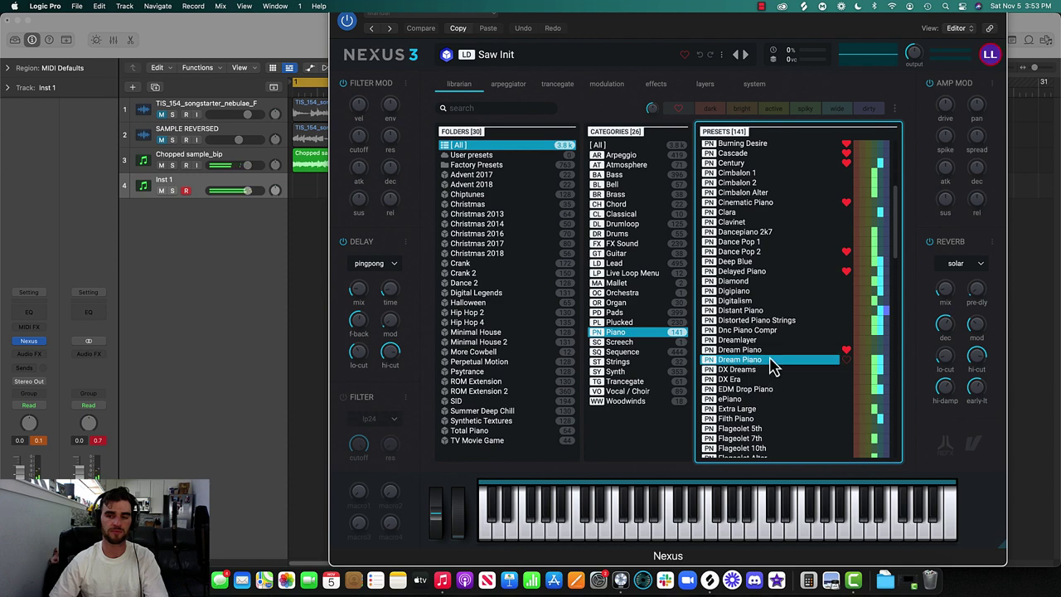
{"action": "left_click", "coordinate": [763, 369]}
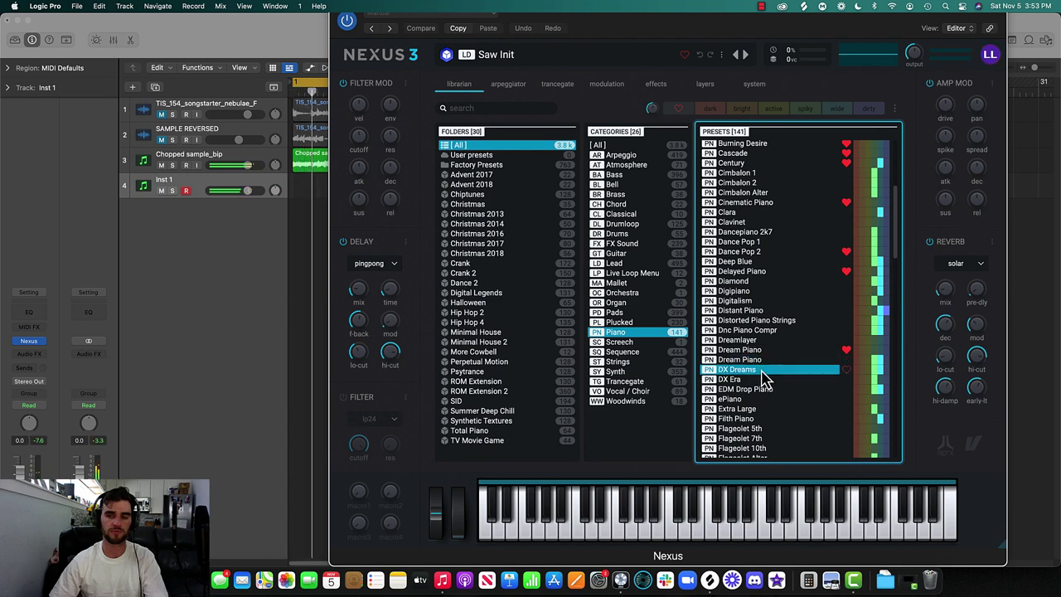
{"action": "left_click", "coordinate": [760, 381]}
{"action": "left_click", "coordinate": [770, 391]}
{"action": "left_click", "coordinate": [770, 399]}
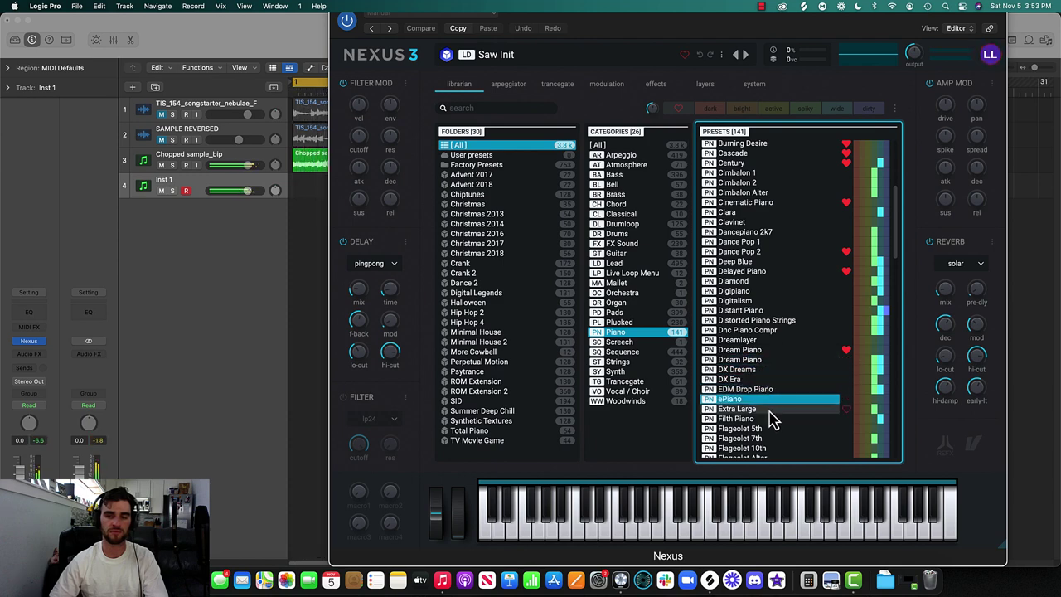
{"action": "left_click", "coordinate": [770, 409]}
{"action": "left_click", "coordinate": [770, 419]}
- Preview and load the FM Piano preset in Nexus, then close the plug-in window
{"action": "scroll", "coordinate": [802, 350], "scroll_direction": "down", "scroll_amount": 1}
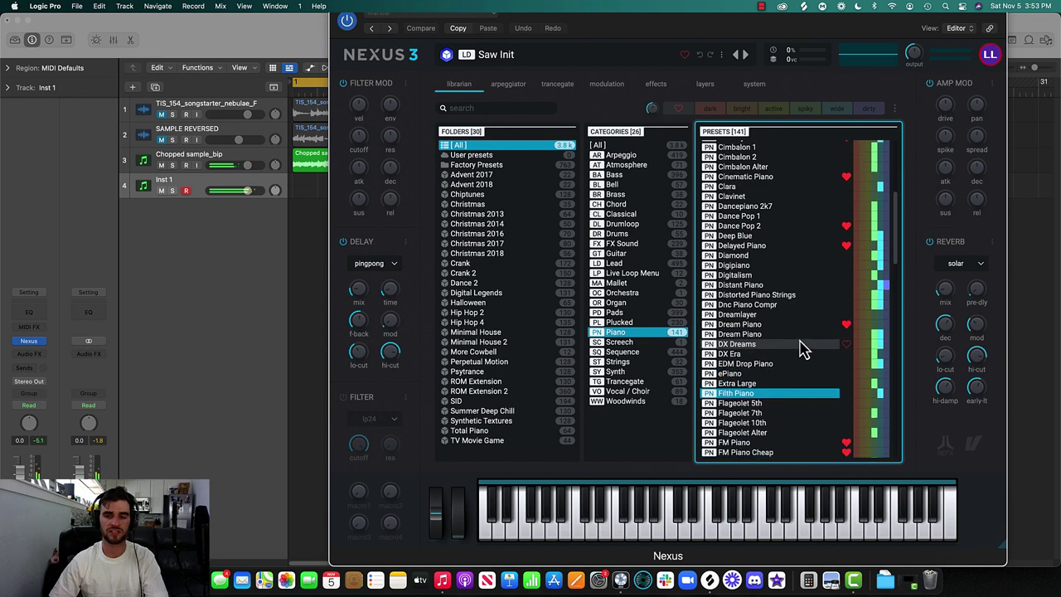
{"action": "left_click", "coordinate": [775, 442]}
{"action": "scroll", "coordinate": [771, 423], "scroll_direction": "down", "scroll_amount": 4}
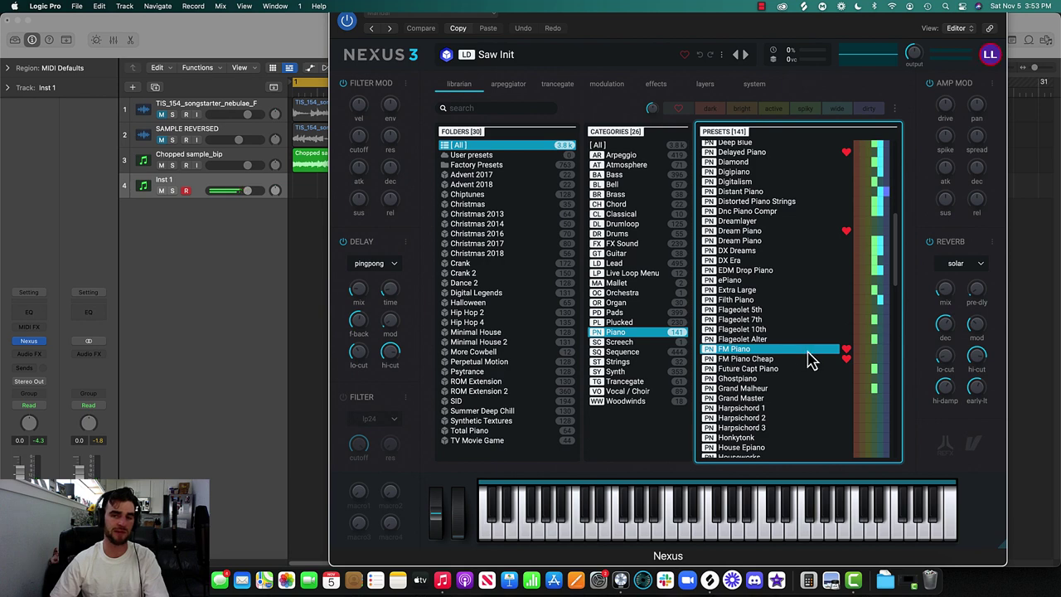
{"action": "double_click", "coordinate": [759, 350]}
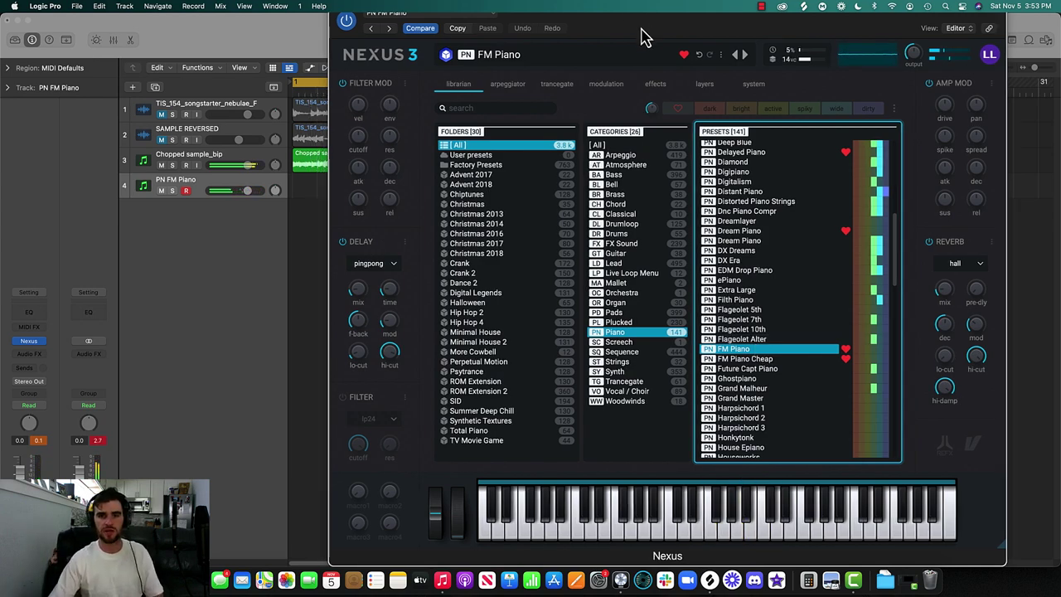
{"action": "left_click_drag", "start_coordinate": [646, 34], "coordinate": [469, 50]}
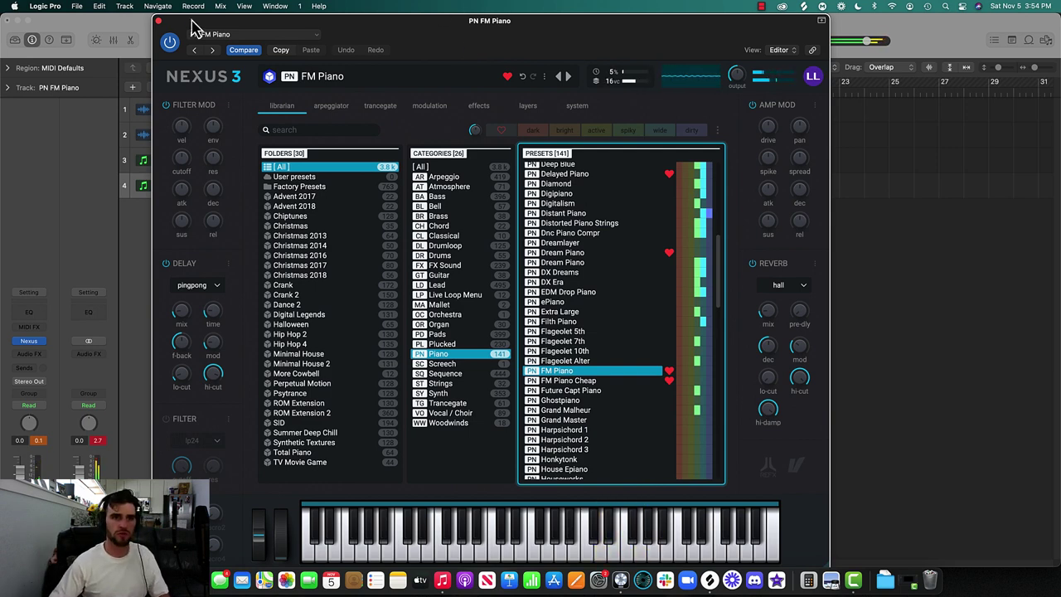
{"action": "left_click", "coordinate": [160, 21]}
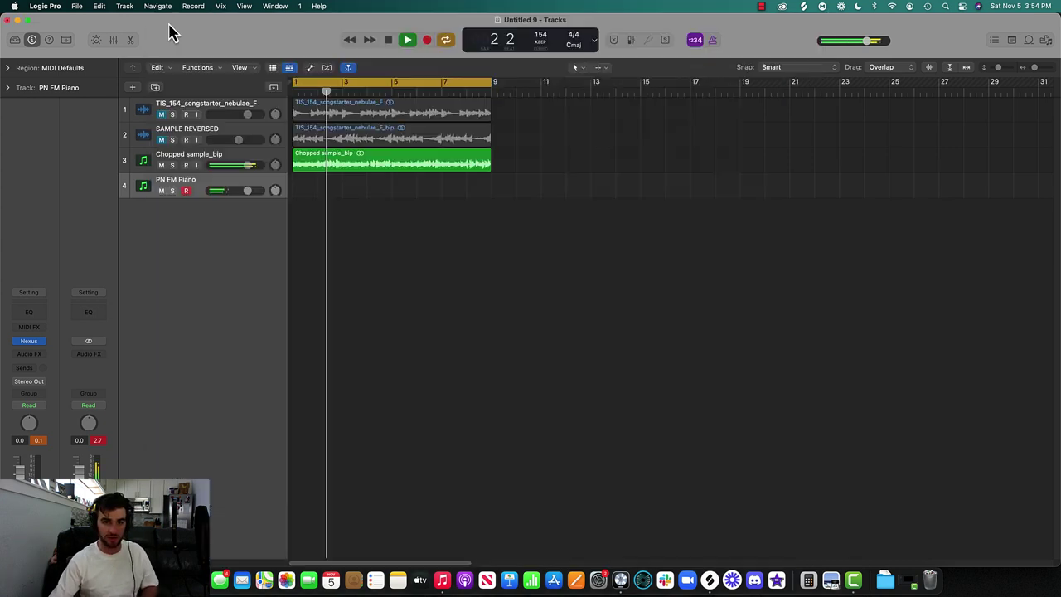
- Stop playback and show the on-screen keyboard in piano-key view, widened to cover about C2 to C5
{"action": "key", "text": "super+k"}
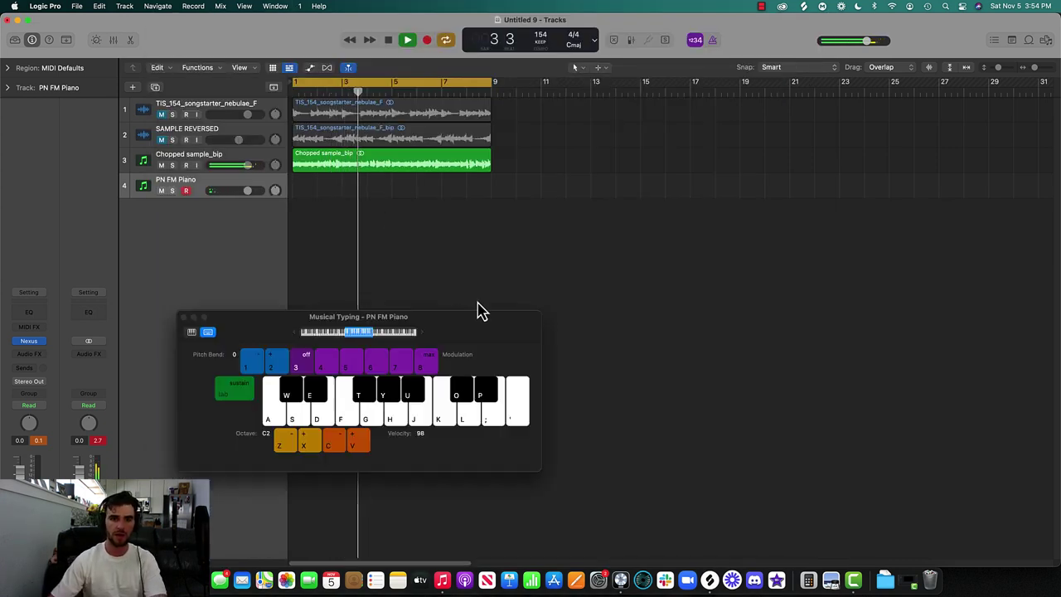
{"action": "key", "text": "space"}
{"action": "left_click_drag", "start_coordinate": [398, 310], "coordinate": [473, 303]}
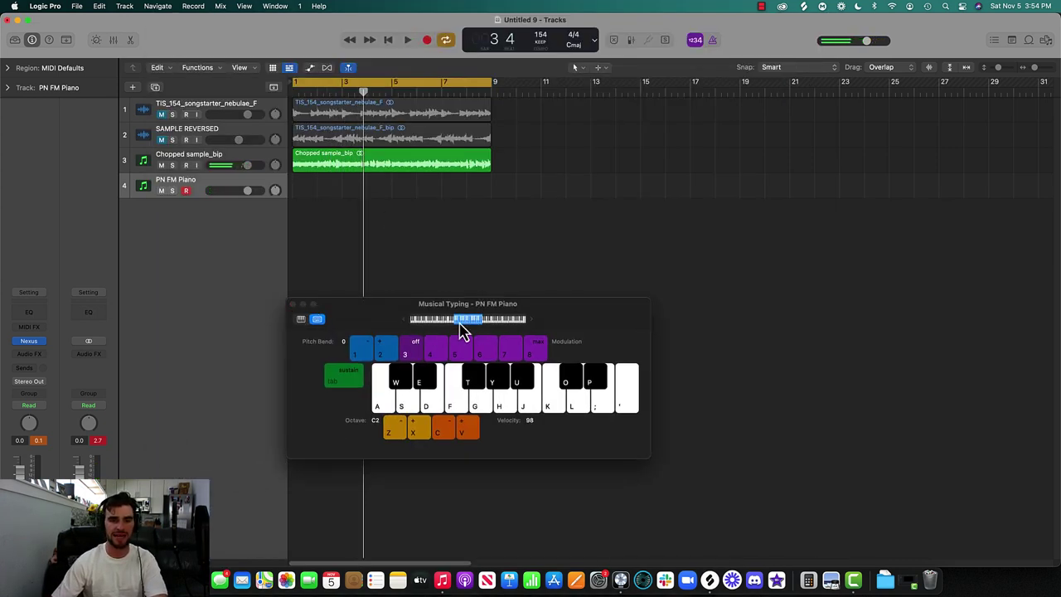
{"action": "left_click", "coordinate": [292, 305]}
{"action": "key", "text": "super+k"}
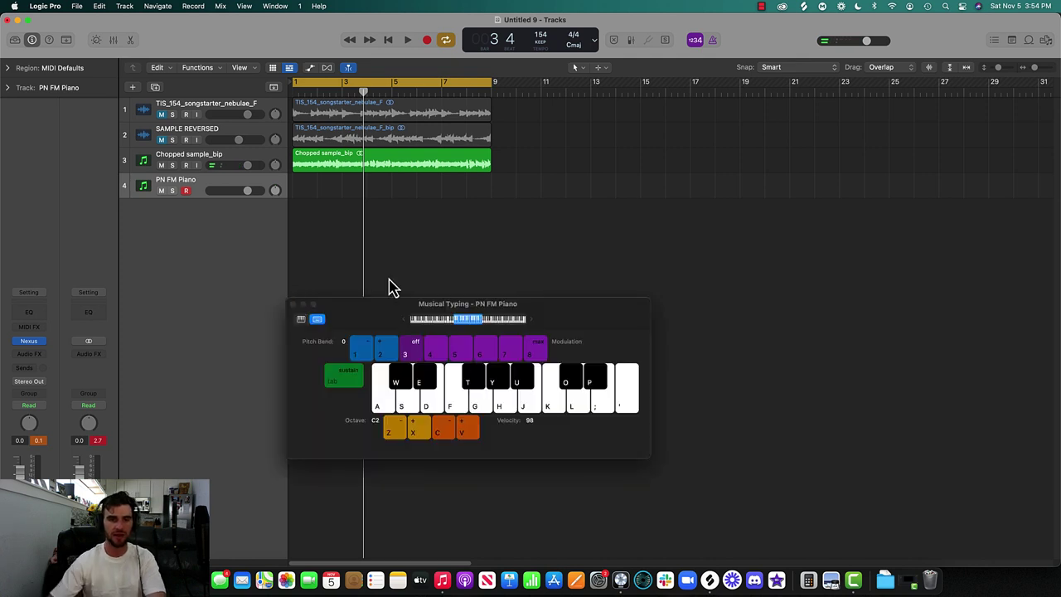
{"action": "left_click", "coordinate": [301, 320]}
{"action": "left_click_drag", "start_coordinate": [534, 371], "coordinate": [912, 580]}
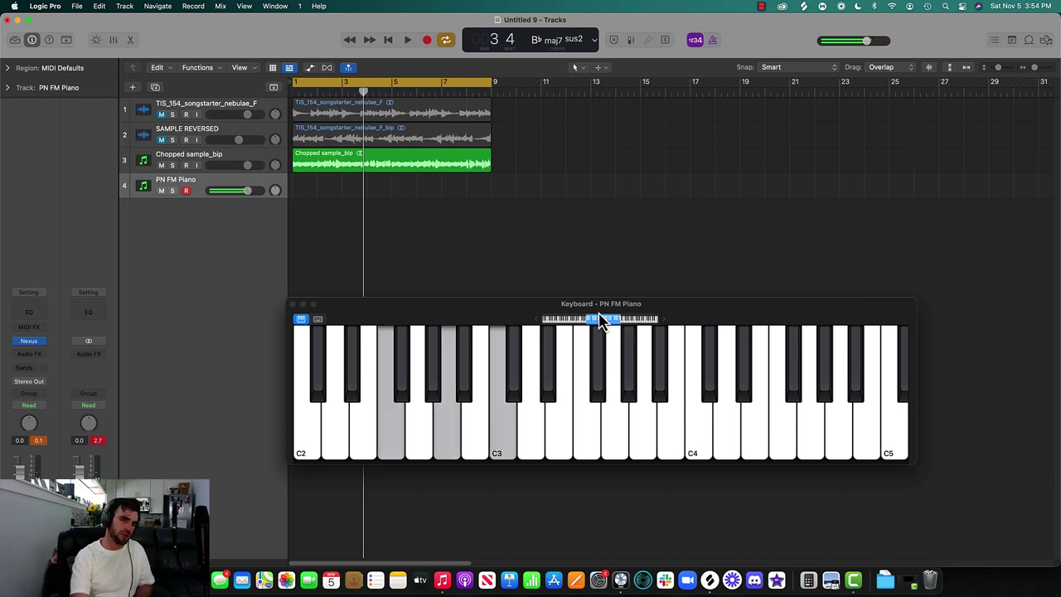
- Play the chopped sample loop with the FM Piano track armed to try out chords over it
{"action": "key", "text": "space"}
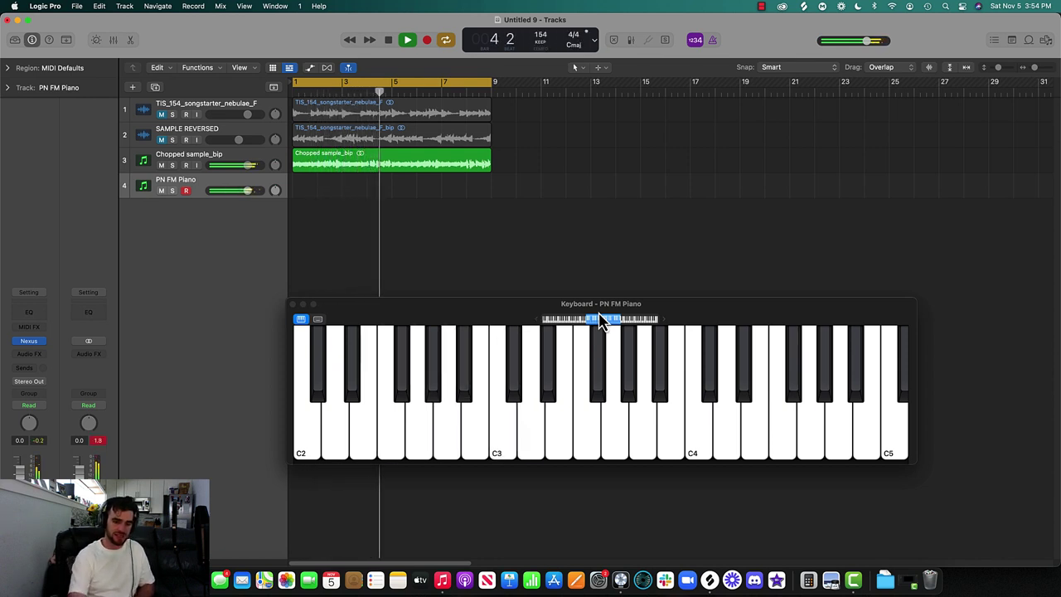
{"action": "key", "text": "space"}
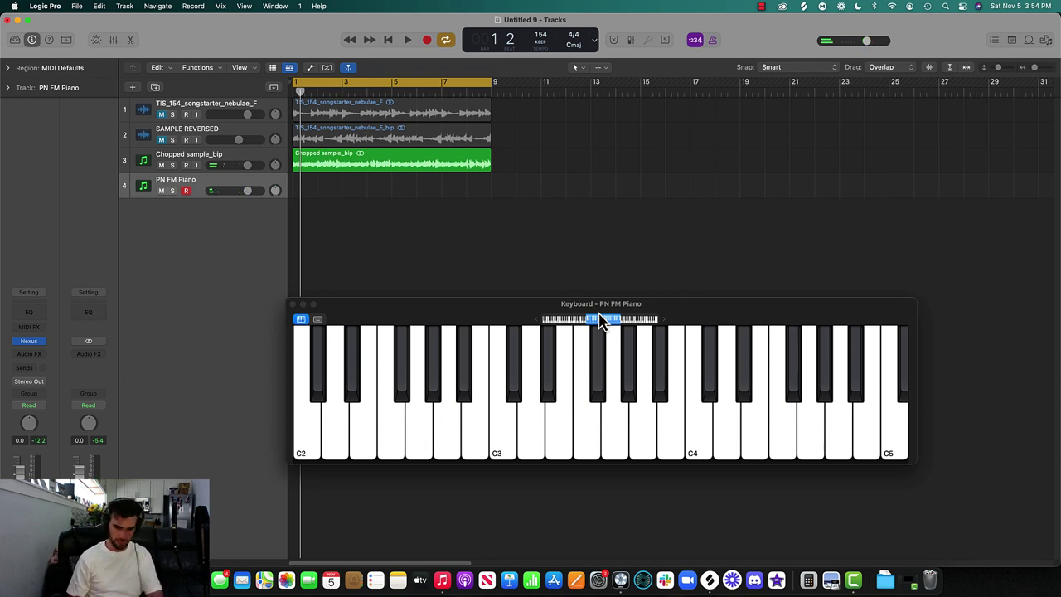
{"action": "key", "text": "space"}
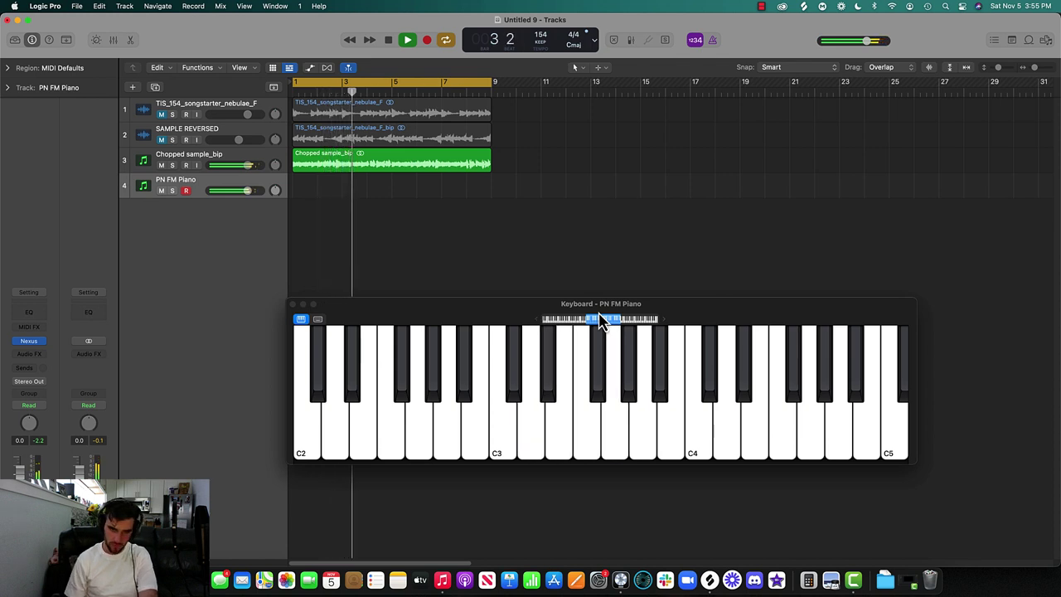
- Stop playback and shift the on-screen keyboard's visible range to C3 through C6
{"action": "key", "text": "space"}
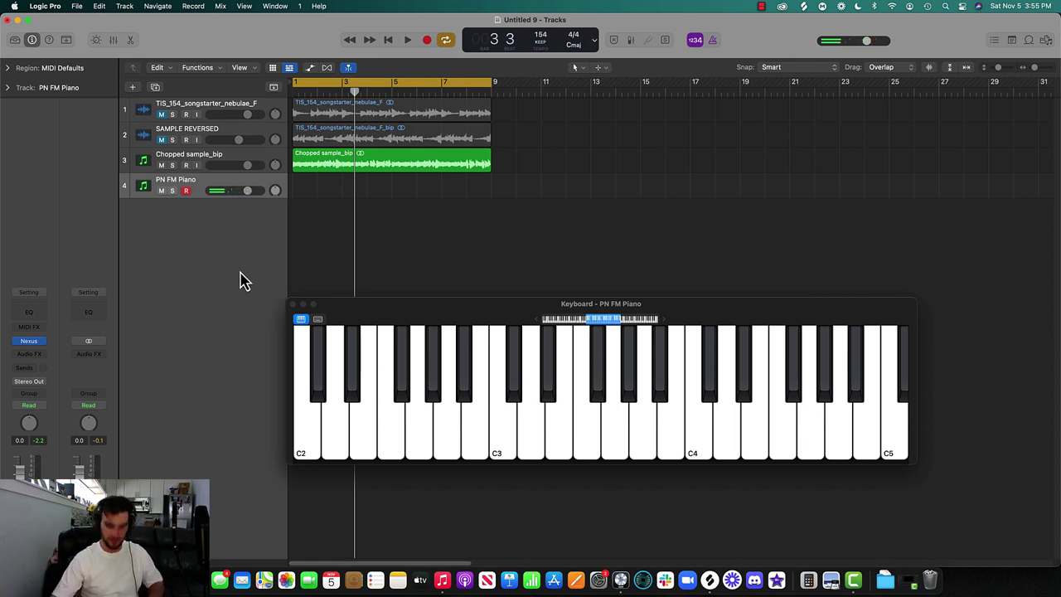
{"action": "left_click", "coordinate": [607, 322]}
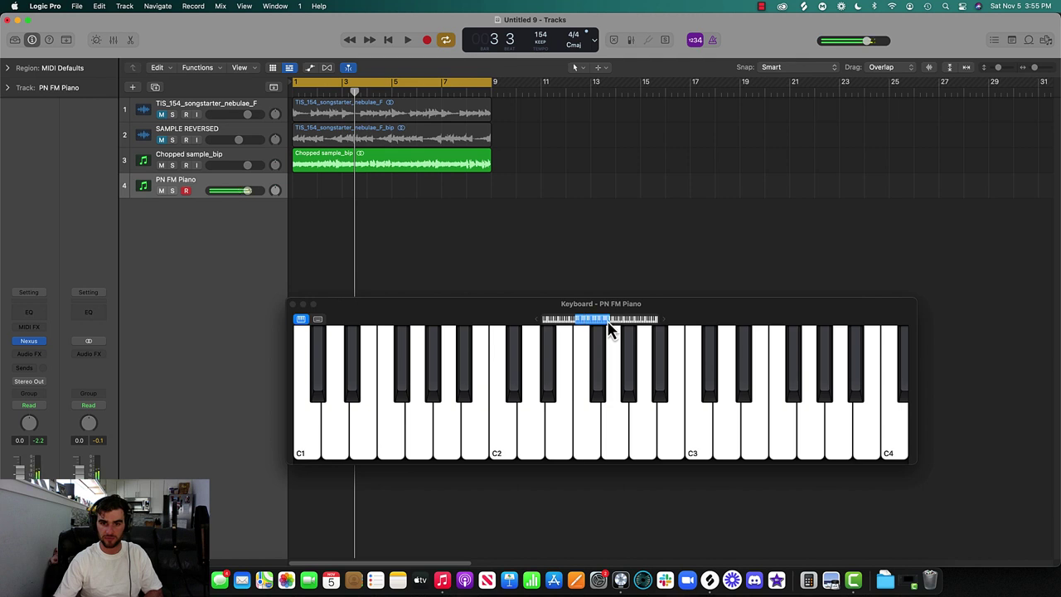
{"action": "left_click_drag", "start_coordinate": [607, 327], "coordinate": [634, 328]}
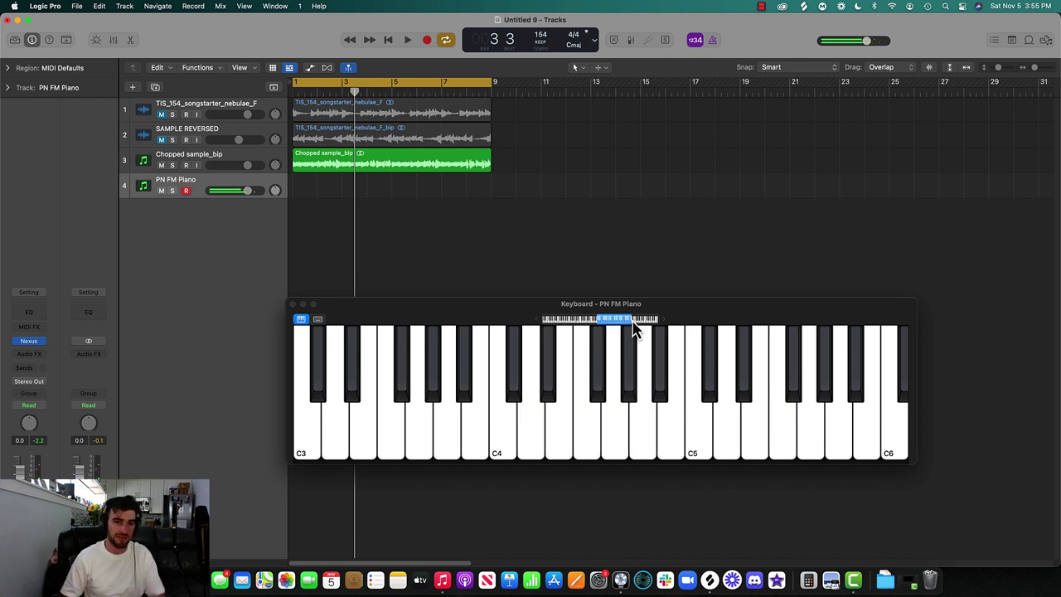
- Play the chopped sample loop repeatedly to rehearse an FM Piano part over it
{"action": "key", "text": "space"}
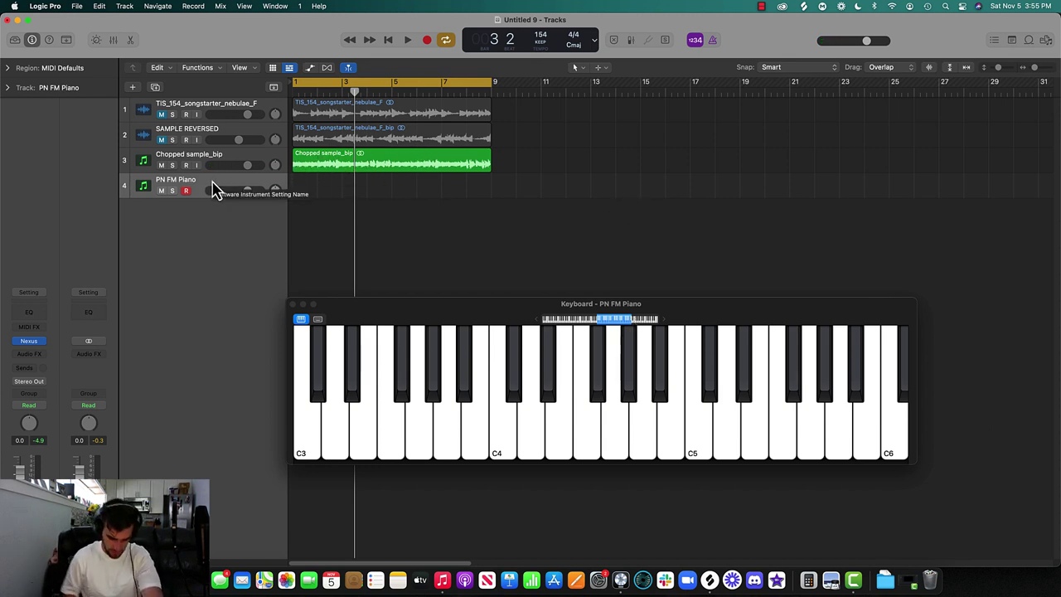
{"action": "key", "text": "space"}
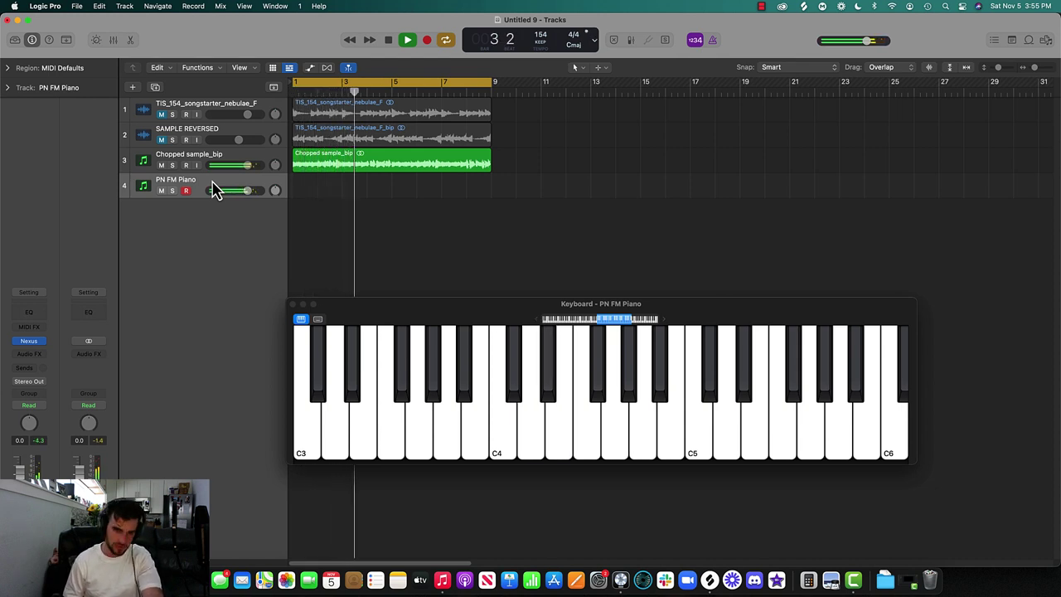
{"action": "key", "text": "space"}
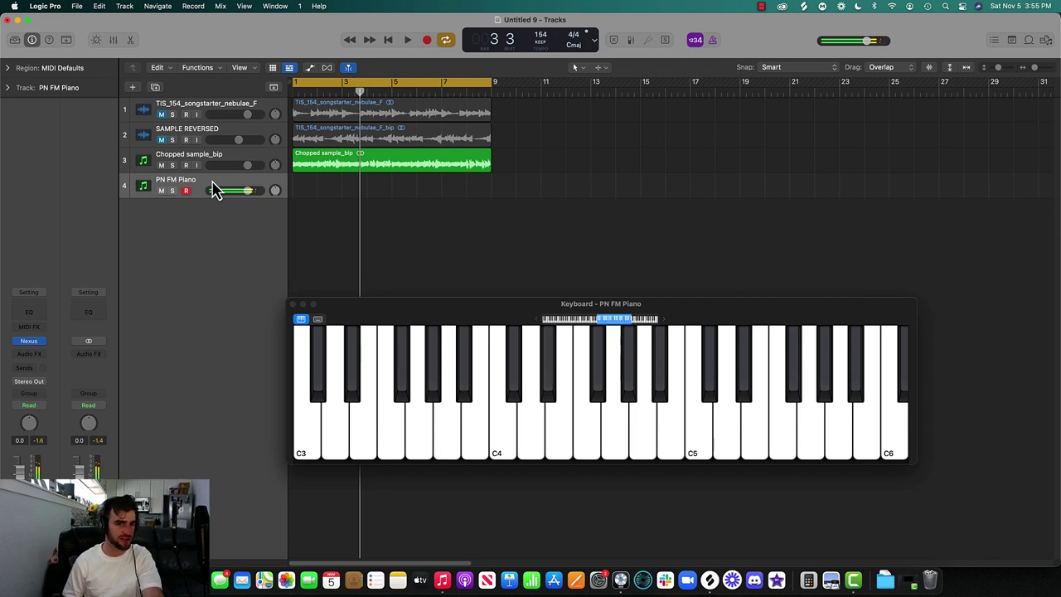
{"action": "key", "text": "space"}
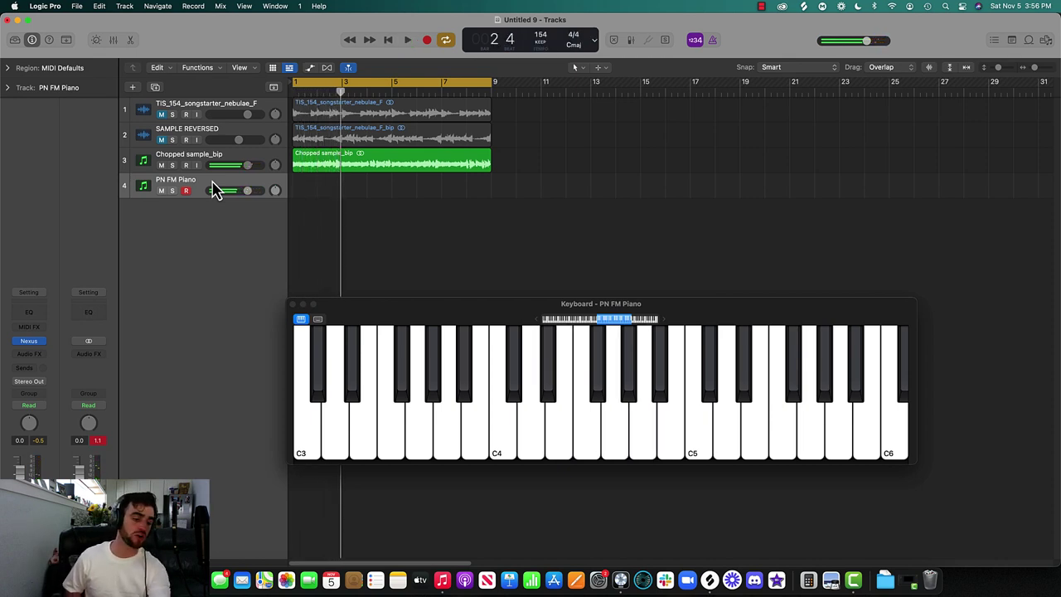
{"action": "key", "text": "space"}
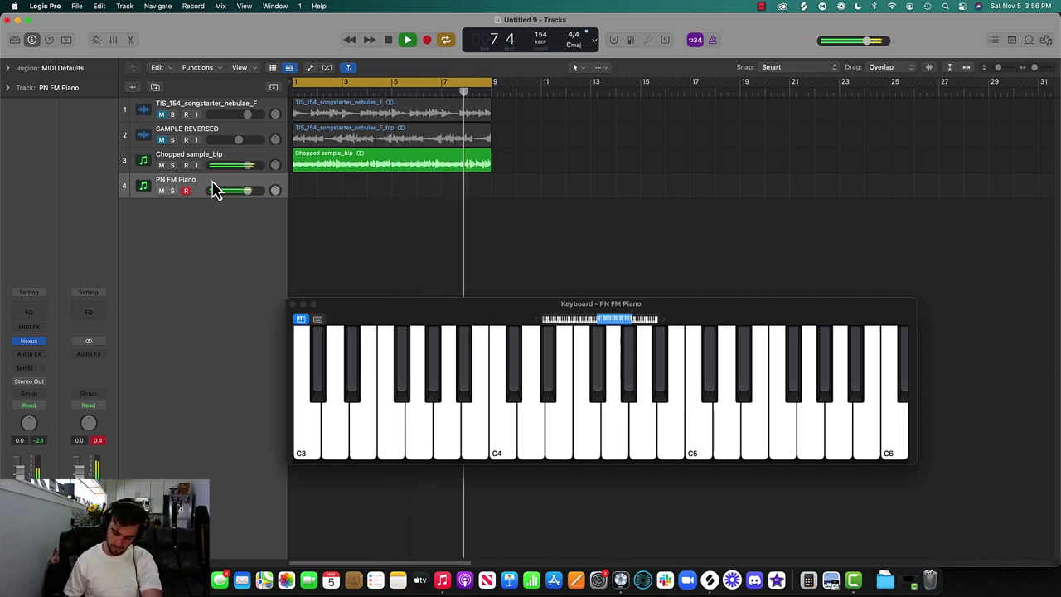
{"action": "key", "text": "space"}
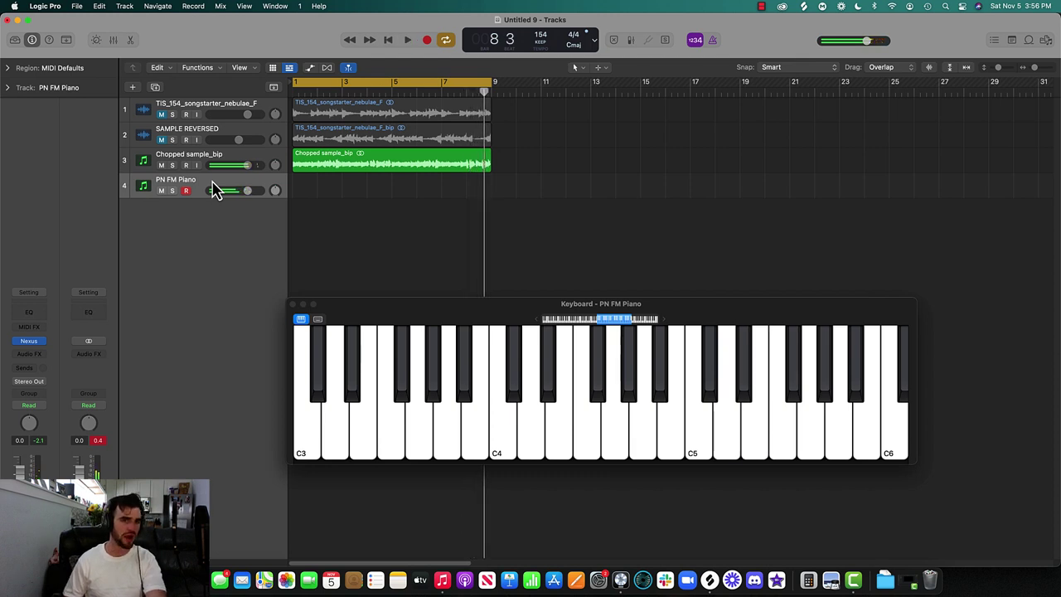
{"action": "key", "text": "Return"}
{"action": "key", "text": "space"}
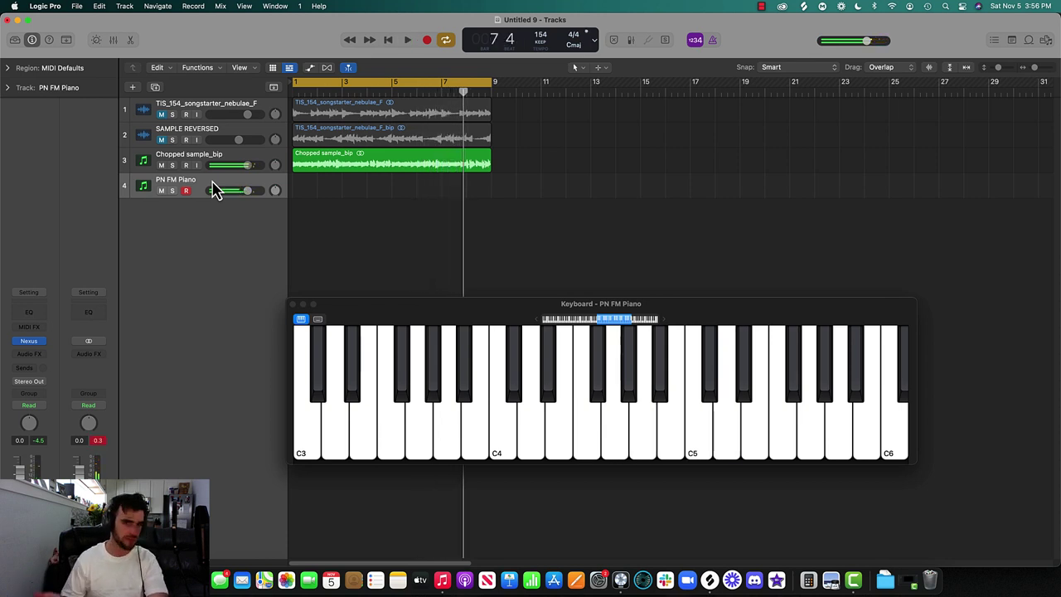
- Record a first FM Piano take over the chopped sample loop and play it back
{"action": "key", "text": "r"}
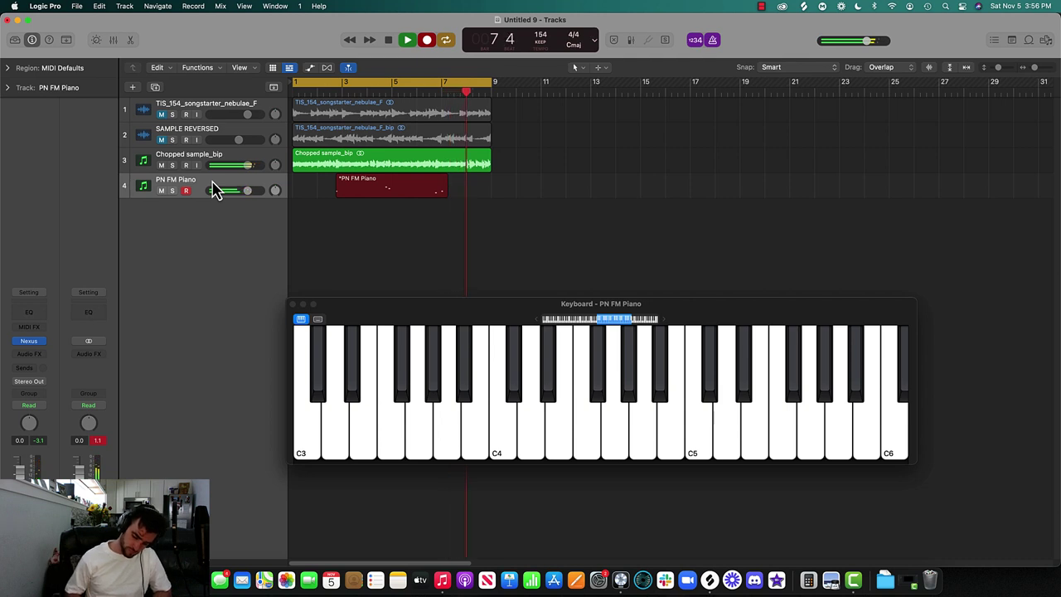
{"action": "key", "text": "space"}
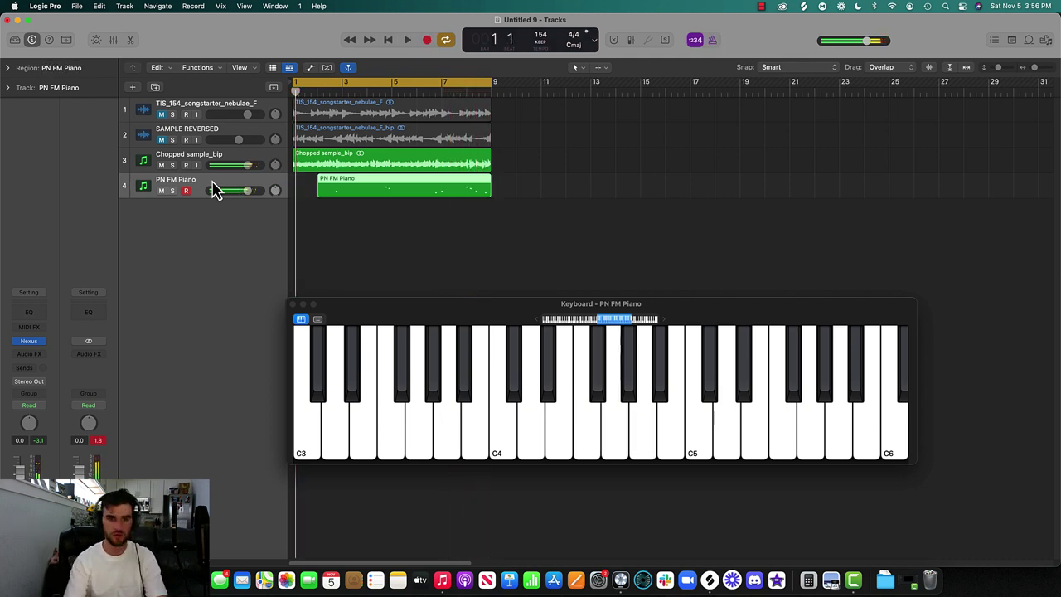
{"action": "key", "text": "space"}
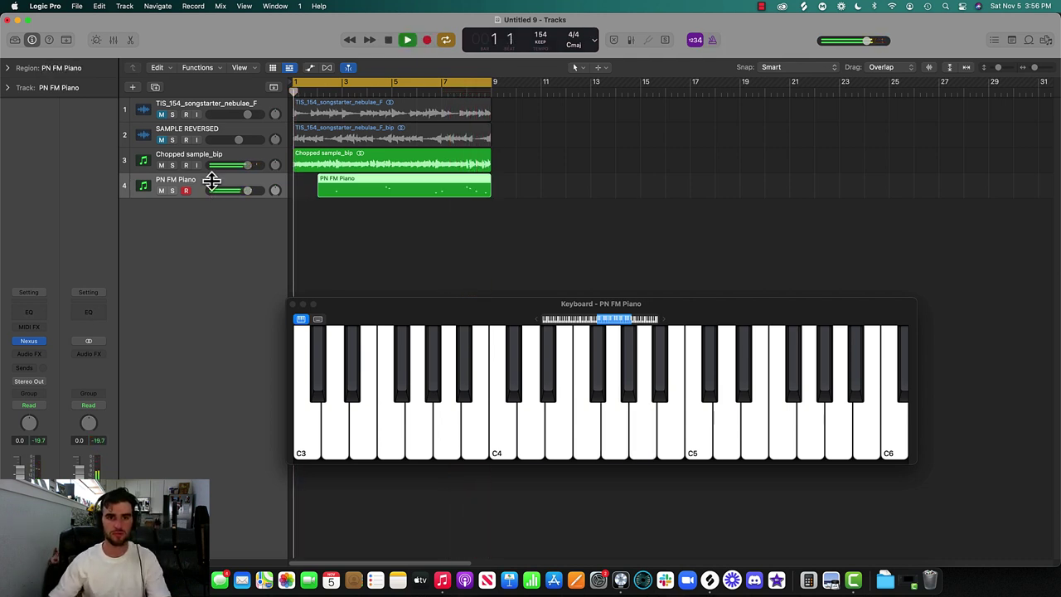
- Close the on-screen keyboard, lower the FM Piano track's volume to -5.4 dB, and stop playback
{"action": "left_click", "coordinate": [293, 304]}
{"action": "mouse_move", "coordinate": [247, 191]}
{"action": "left_mouse_down"}
{"action": "mouse_move", "coordinate": [226, 191]}
{"action": "mouse_move", "coordinate": [236, 191]}
{"action": "left_mouse_up"}
{"action": "key", "text": "space"}
- Delete the first FM Piano take and record a new one spanning the full eight-bar loop
{"action": "key", "text": "Delete"}
{"action": "key", "text": "r"}
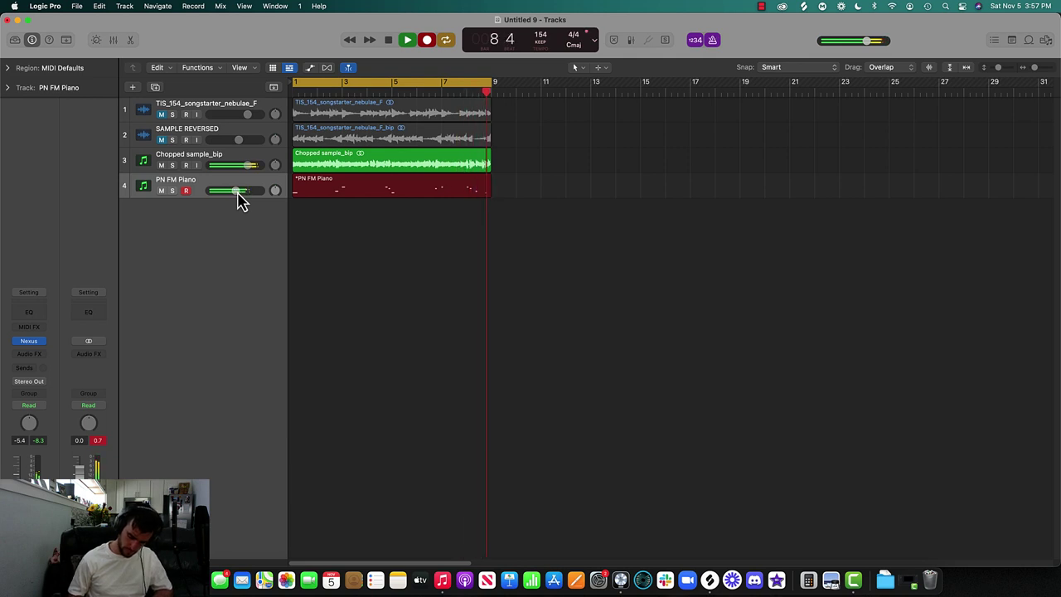
{"action": "key", "text": "space"}
- Add a Channel EQ to the FM Piano track with a 3240 Hz high cut and a 226 Hz low cut, both at 48 dB/Oct
{"action": "key", "text": "space"}
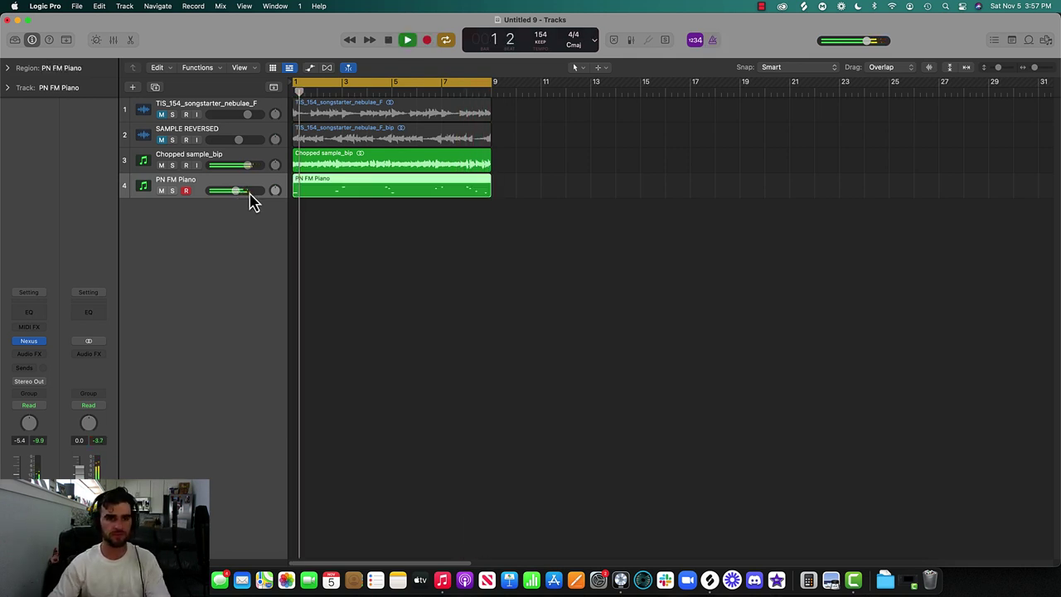
{"action": "left_click", "coordinate": [28, 315]}
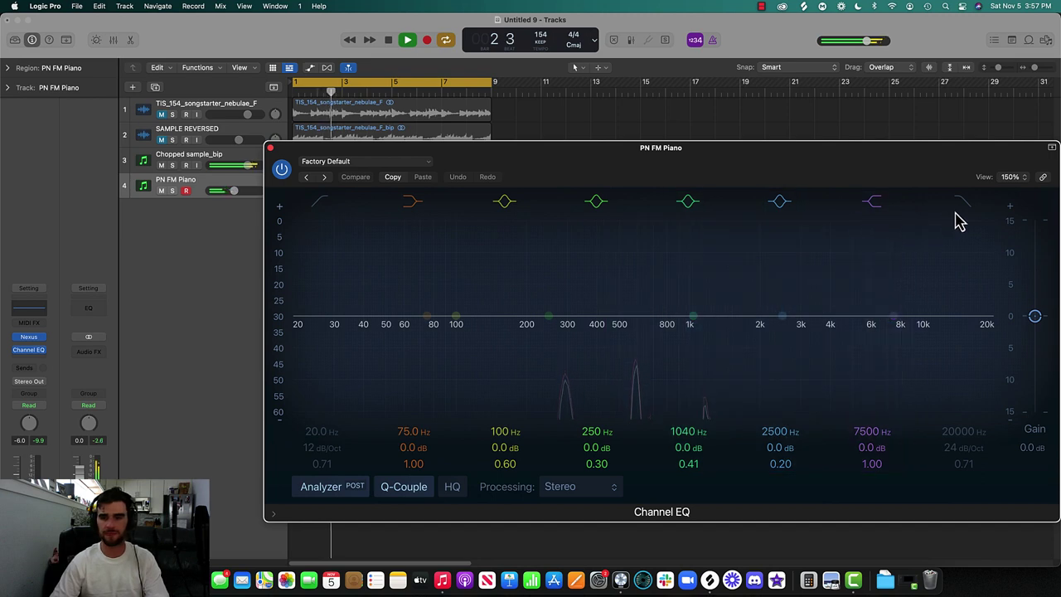
{"action": "left_click_drag", "start_coordinate": [968, 221], "coordinate": [844, 347]}
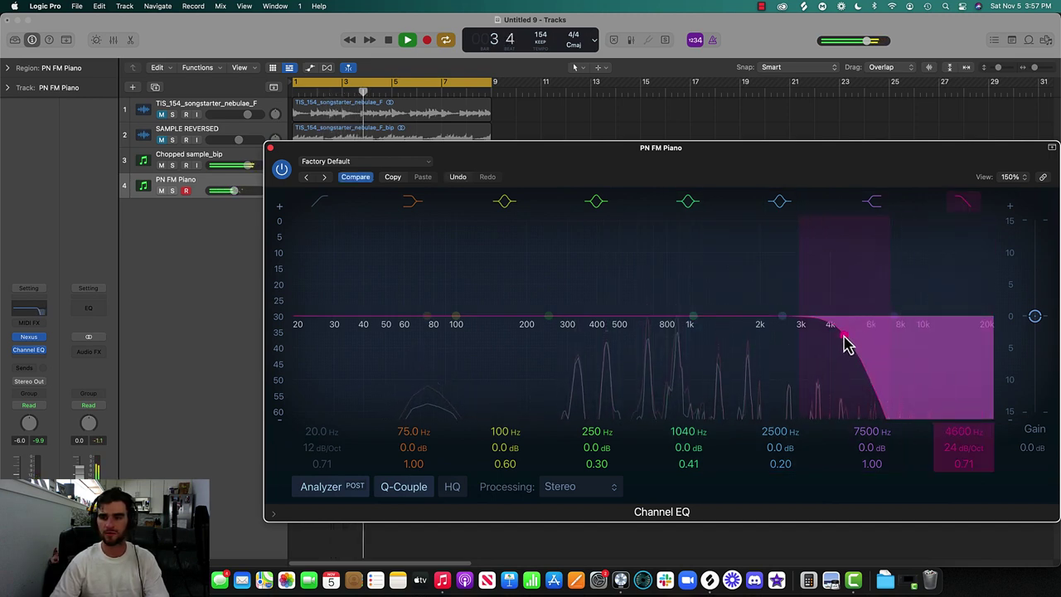
{"action": "left_click_drag", "start_coordinate": [808, 308], "coordinate": [887, 362]}
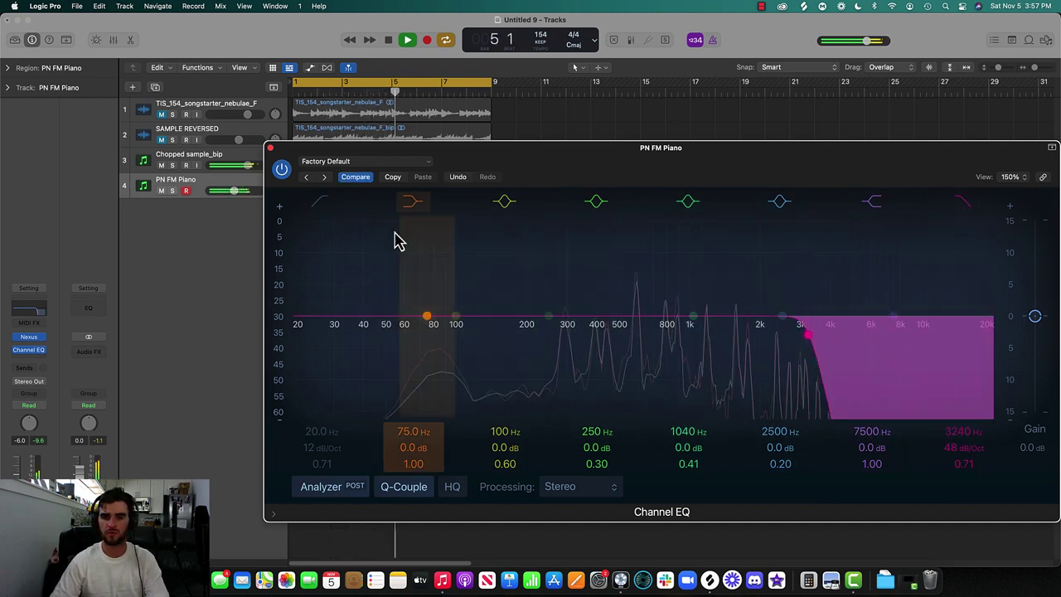
{"action": "left_click_drag", "start_coordinate": [315, 224], "coordinate": [524, 337]}
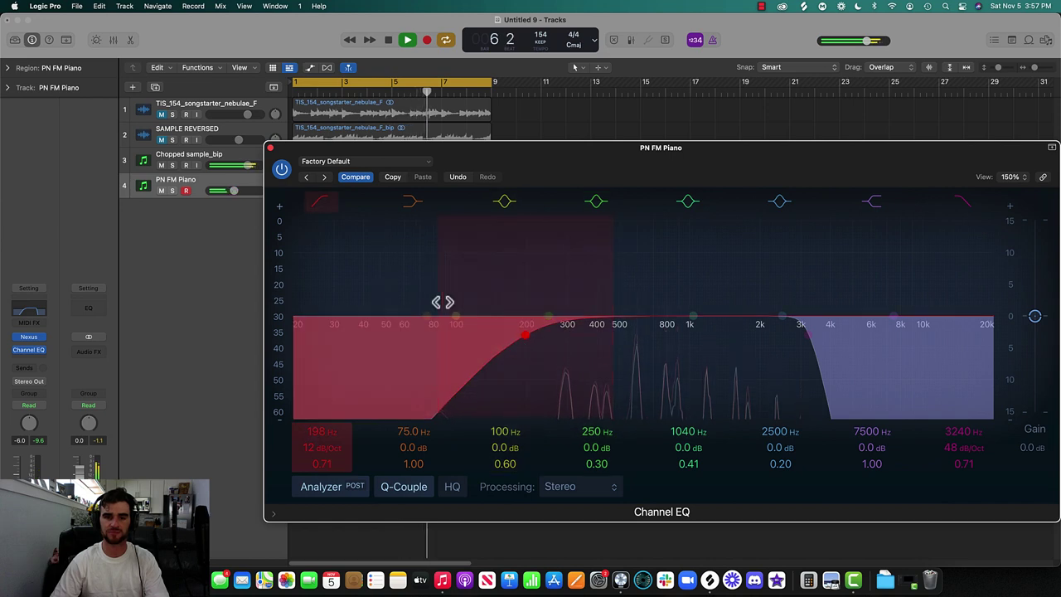
{"action": "left_click_drag", "start_coordinate": [442, 303], "coordinate": [519, 319]}
{"action": "mouse_move", "coordinate": [456, 365]}
{"action": "left_mouse_down"}
{"action": "mouse_move", "coordinate": [390, 366]}
{"action": "mouse_move", "coordinate": [469, 366]}
{"action": "left_mouse_up"}
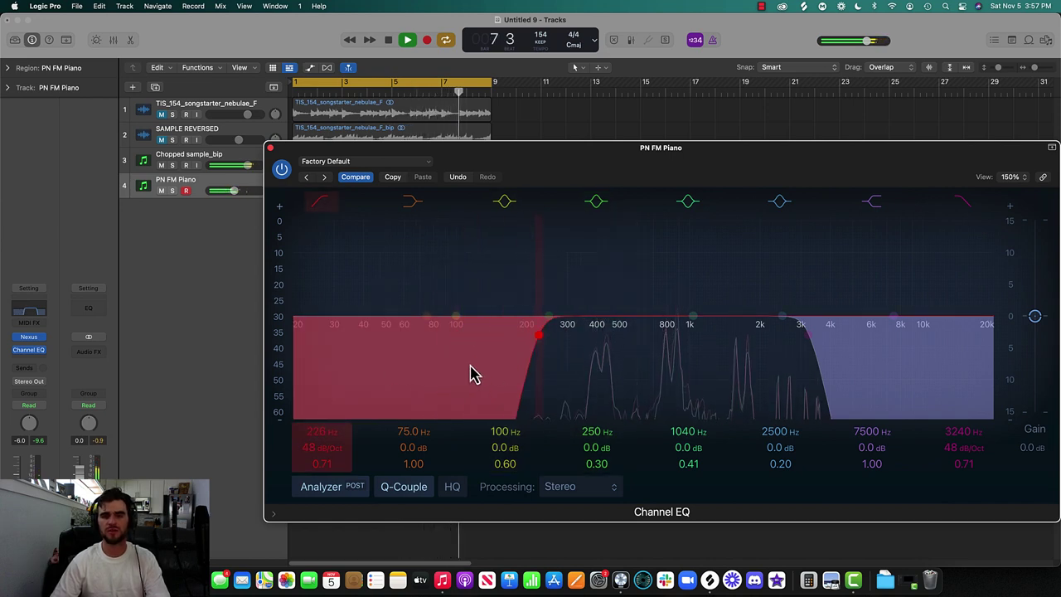
- Replay the loop and toggle solo on the original songstarter track to compare it with the chopped sample and piano
{"action": "key", "text": "space"}
{"action": "left_click", "coordinate": [172, 115]}
{"action": "key", "text": "space"}
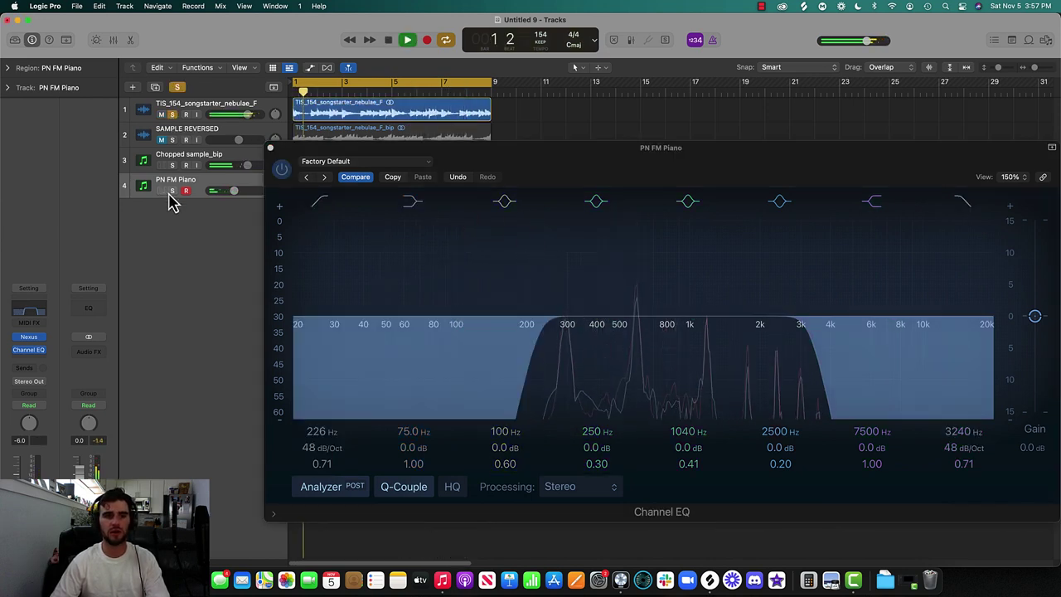
{"action": "left_click", "coordinate": [174, 115]}
{"action": "left_click", "coordinate": [173, 116]}
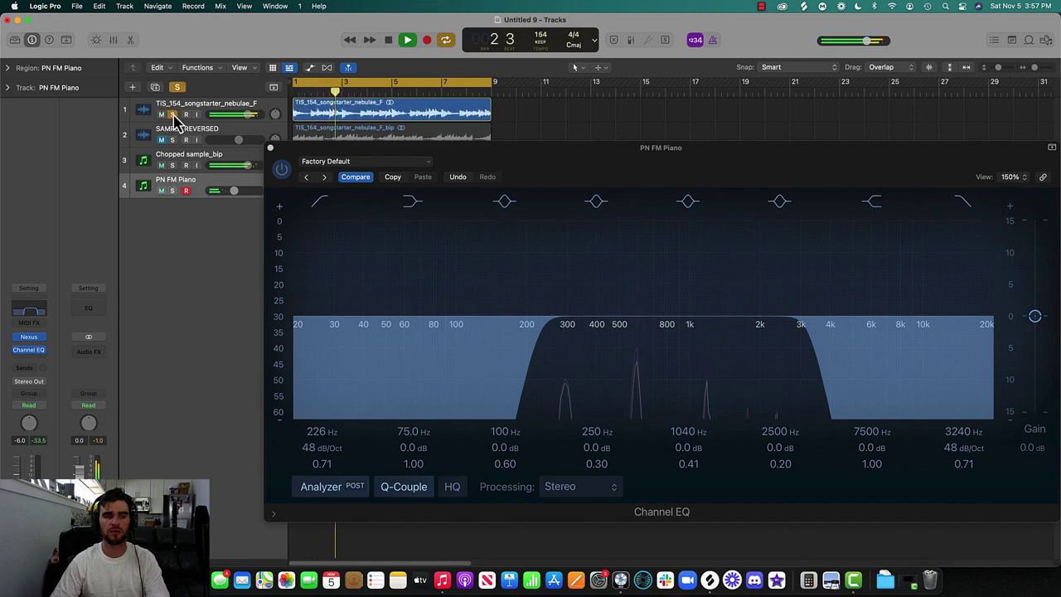
{"action": "left_click", "coordinate": [173, 115]}
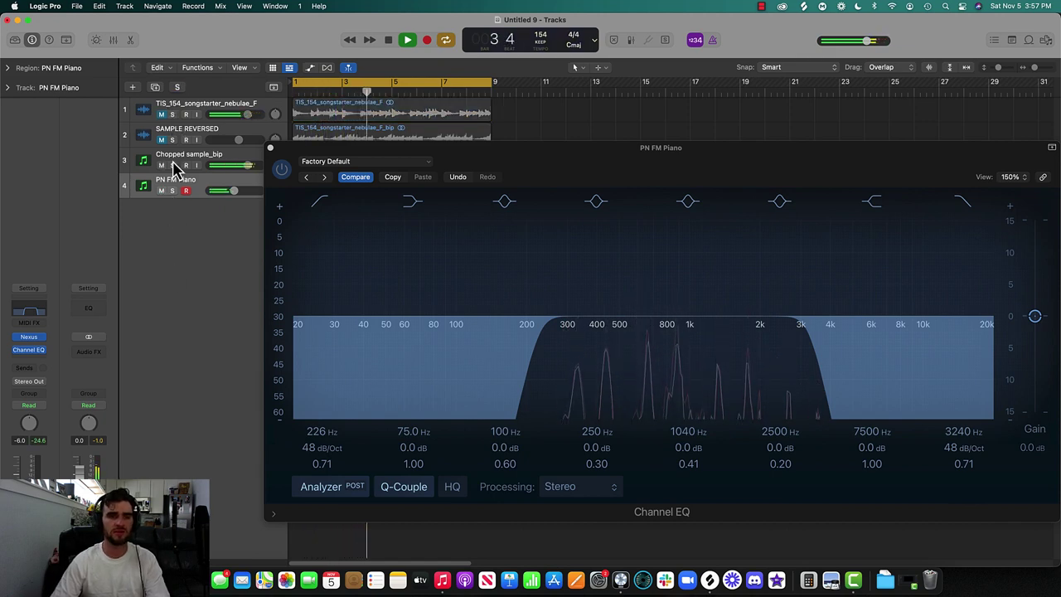
- Widen the FM Piano EQ to a 171 Hz low cut and 4440 Hz high cut, with a -1.0 dB dip at 720 Hz
{"action": "left_click_drag", "start_coordinate": [618, 165], "coordinate": [498, 155]}
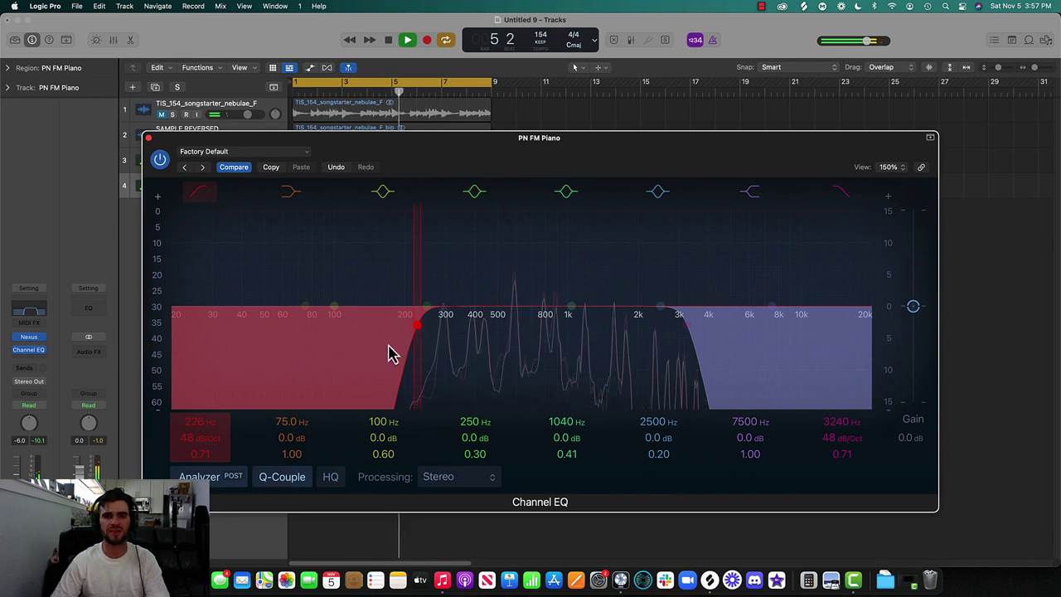
{"action": "mouse_move", "coordinate": [704, 373]}
{"action": "left_mouse_down"}
{"action": "mouse_move", "coordinate": [823, 381]}
{"action": "mouse_move", "coordinate": [711, 367]}
{"action": "left_mouse_up"}
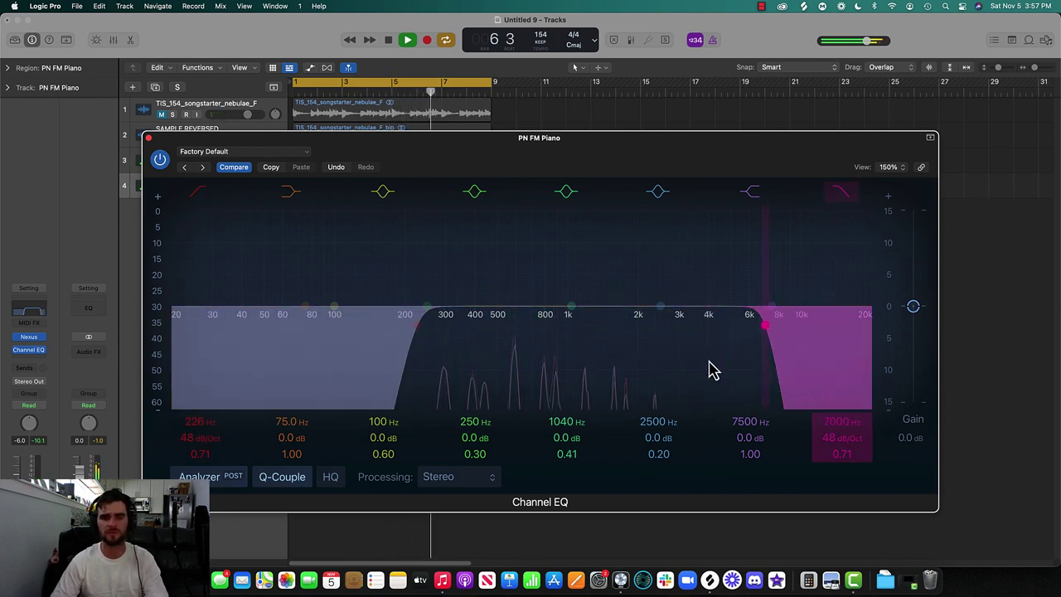
{"action": "left_click_drag", "start_coordinate": [853, 393], "coordinate": [746, 386]}
{"action": "left_click_drag", "start_coordinate": [427, 386], "coordinate": [391, 375]}
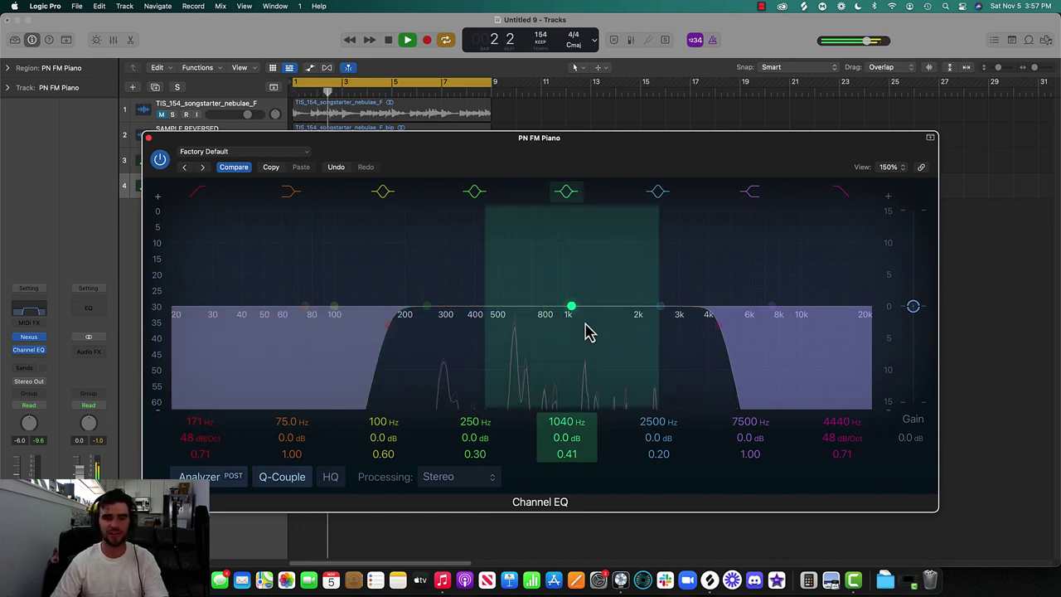
{"action": "left_click_drag", "start_coordinate": [585, 322], "coordinate": [547, 332]}
{"action": "left_click", "coordinate": [149, 138]}
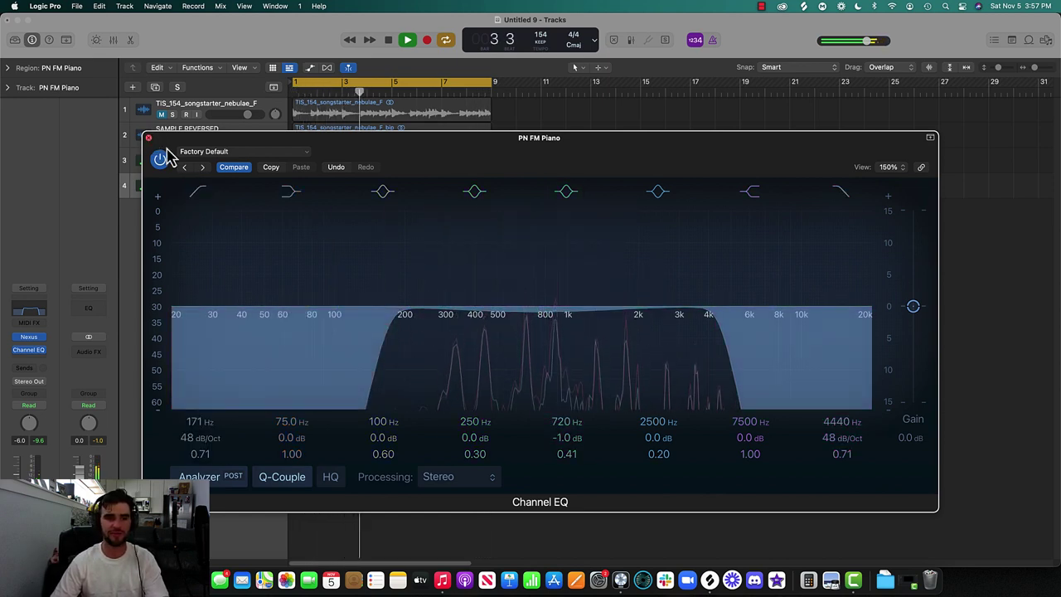
- Lower the FM Piano track to -7.8 dB and the Chopped sample_bip track to -3.0 dB, and stop playback
{"action": "left_click_drag", "start_coordinate": [235, 191], "coordinate": [238, 165]}
{"action": "key", "text": "space"}
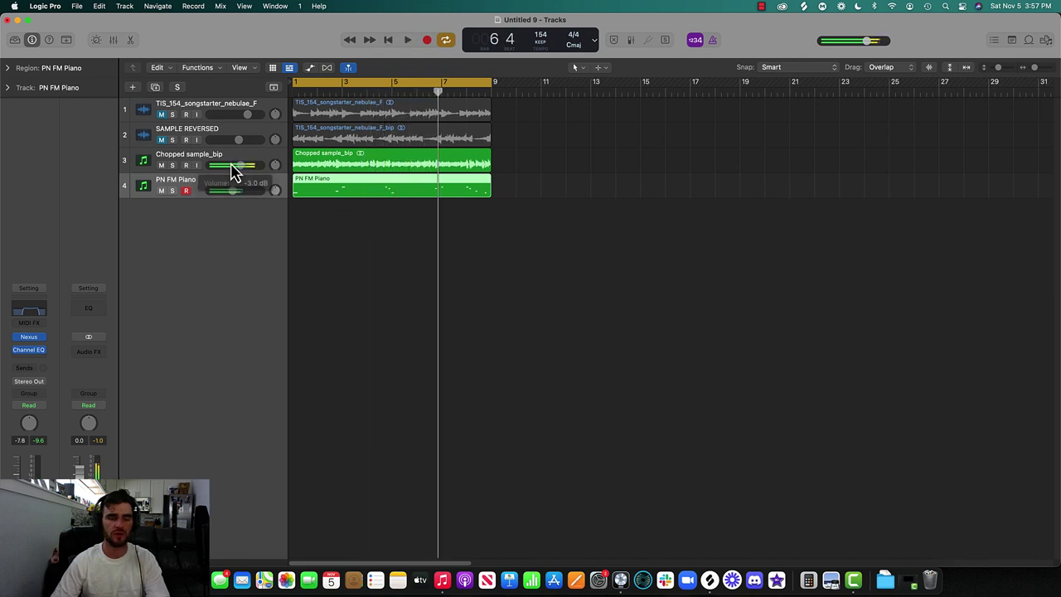
- Unmute and solo the original songstarter track, renaming it Sample Original
{"action": "left_click", "coordinate": [161, 115]}
{"action": "left_click", "coordinate": [179, 106]}
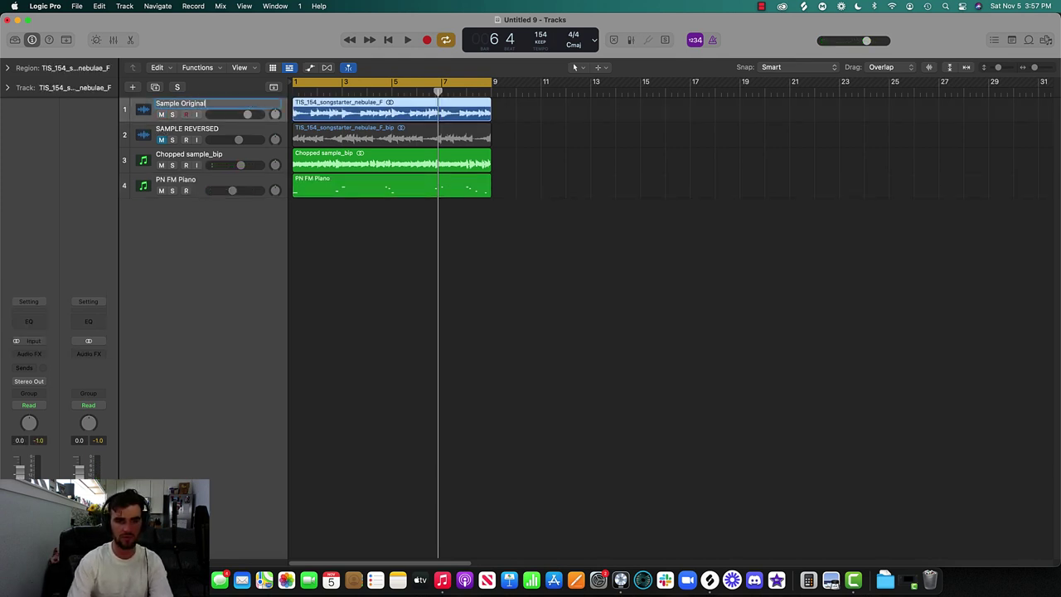
{"action": "key", "text": "s"}
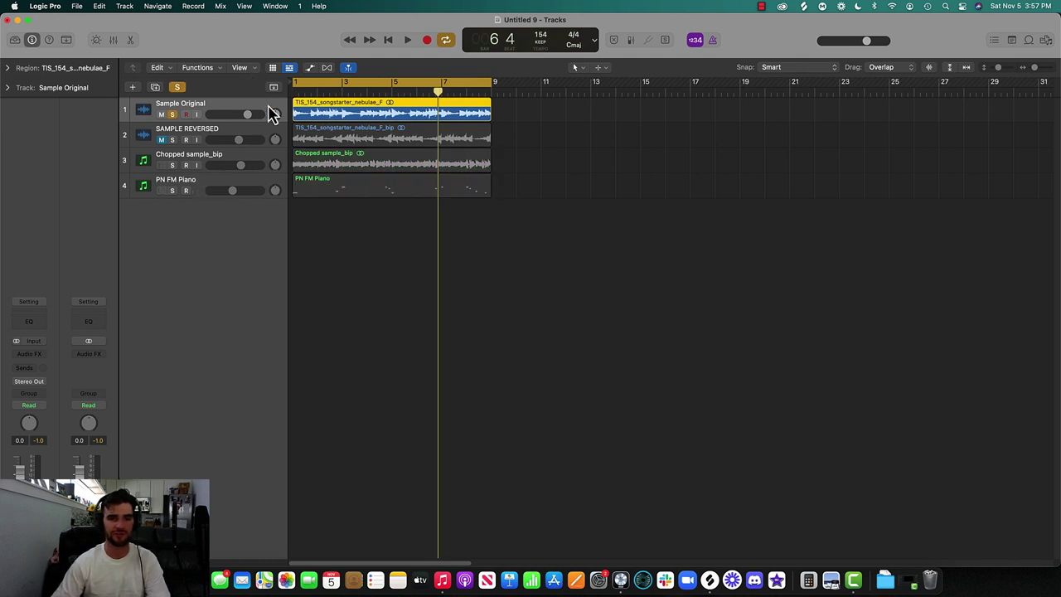
- Add a Channel EQ to the Sample Original track with a 4400 Hz high cut at 48 dB/Oct
{"action": "key", "text": "space"}
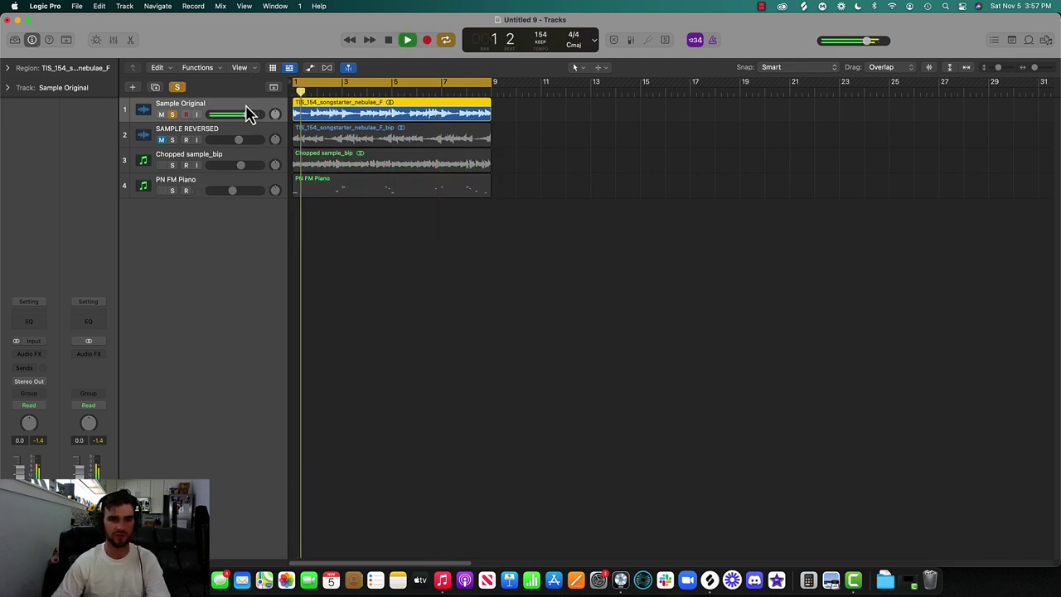
{"action": "left_click", "coordinate": [29, 319]}
{"action": "left_click_drag", "start_coordinate": [983, 221], "coordinate": [883, 339]}
{"action": "left_click_drag", "start_coordinate": [825, 298], "coordinate": [866, 305]}
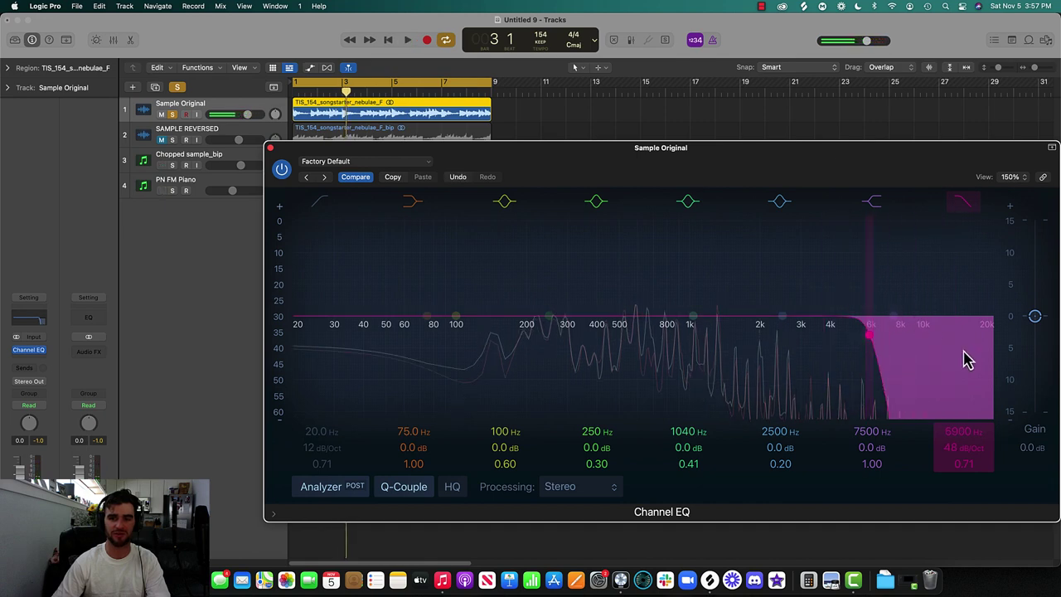
{"action": "left_click_drag", "start_coordinate": [960, 353], "coordinate": [923, 355]}
- Enable the low cut on the Sample Original EQ at 139 Hz with a 48 dB/Oct slope
{"action": "left_click", "coordinate": [320, 203]}
{"action": "left_click_drag", "start_coordinate": [323, 219], "coordinate": [426, 261]}
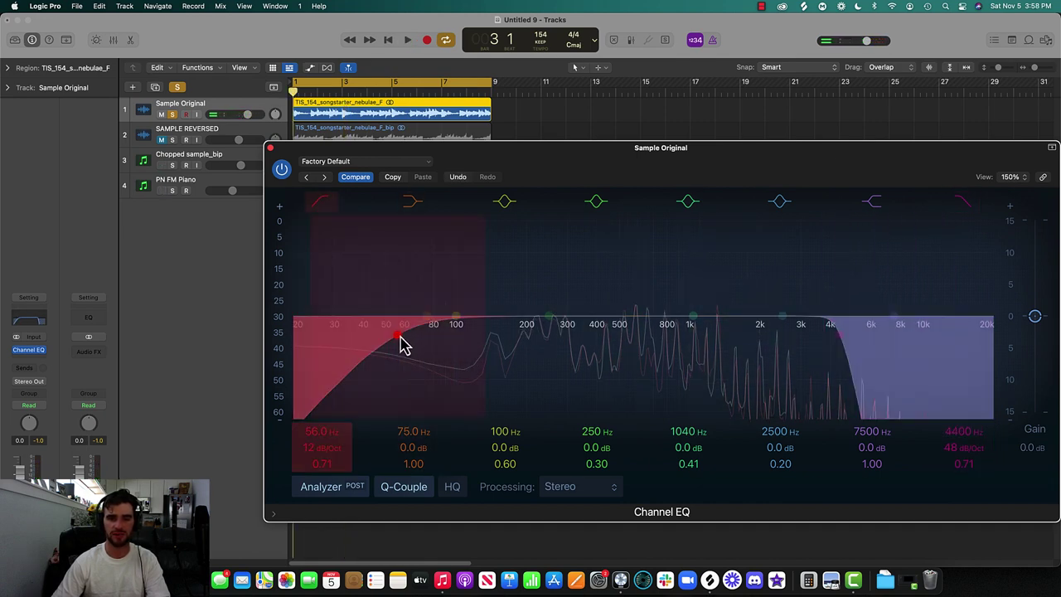
{"action": "key", "text": "space"}
{"action": "left_click_drag", "start_coordinate": [304, 298], "coordinate": [537, 306]}
{"action": "left_click_drag", "start_coordinate": [308, 363], "coordinate": [396, 363]}
- Shape the Sample Original EQ with +0.9 dB at 2200 Hz (Q 1.90) and -4.1 dB at 494 Hz, and close it
{"action": "left_click_drag", "start_coordinate": [656, 286], "coordinate": [775, 295]}
{"action": "left_click_drag", "start_coordinate": [692, 274], "coordinate": [752, 271]}
{"action": "mouse_move", "coordinate": [620, 338]}
{"action": "left_mouse_down"}
{"action": "mouse_move", "coordinate": [651, 339]}
{"action": "mouse_move", "coordinate": [645, 367]}
{"action": "left_mouse_up"}
{"action": "key", "text": "space"}
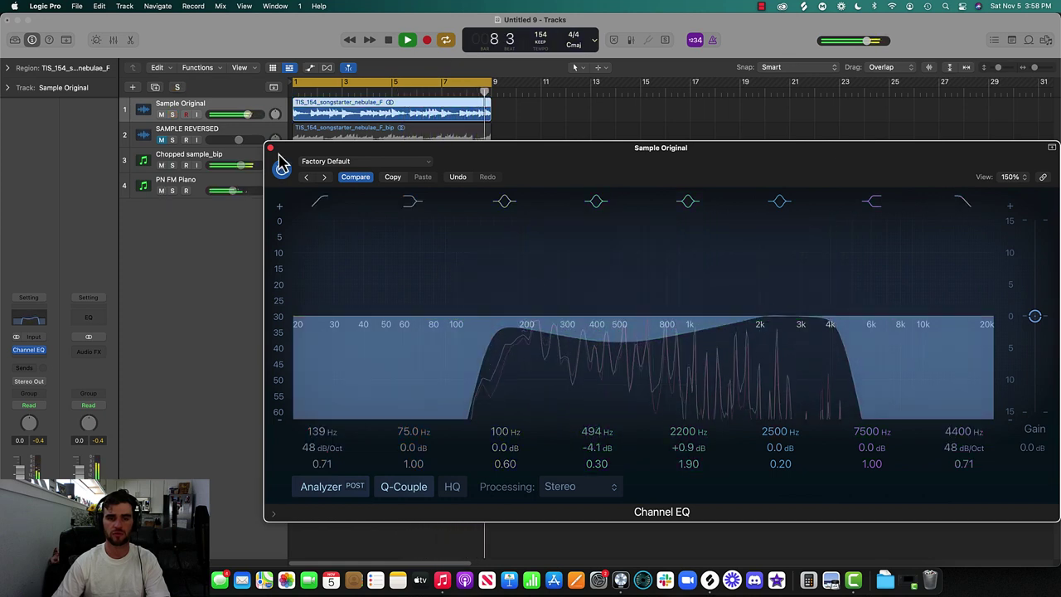
{"action": "left_click", "coordinate": [270, 147]}
- Mute the Chopped sample_bip track and replay the loop with the original sample and FM Piano
{"action": "left_click", "coordinate": [162, 165]}
{"action": "key", "text": "space"}
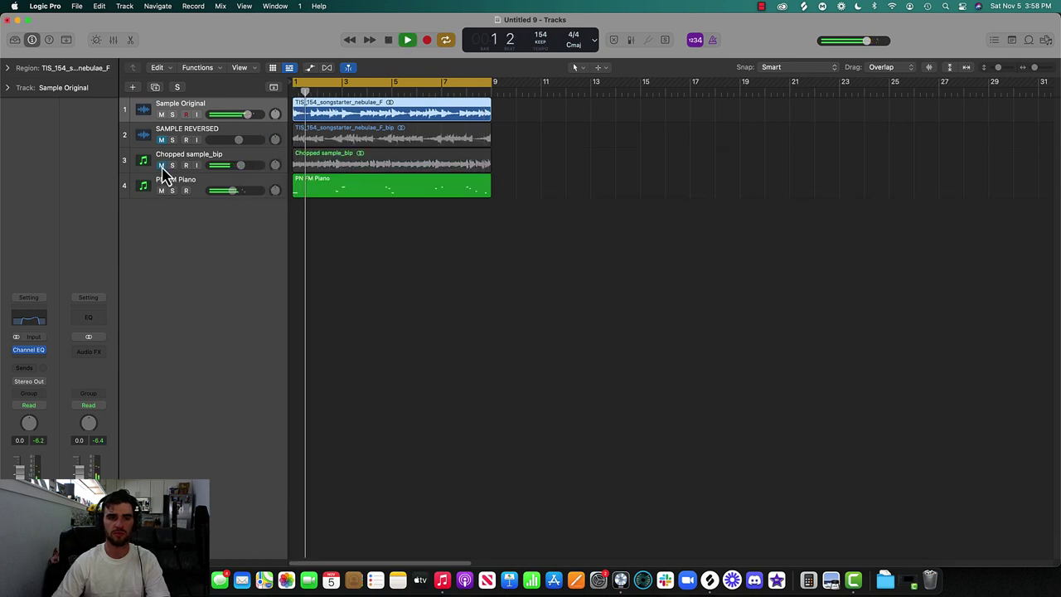
- Rename the first track Sample Original (Chorus) and the reversed sample track SAMPLE REVERSED verse
{"action": "left_click", "coordinate": [202, 182]}
{"action": "key", "text": "space"}
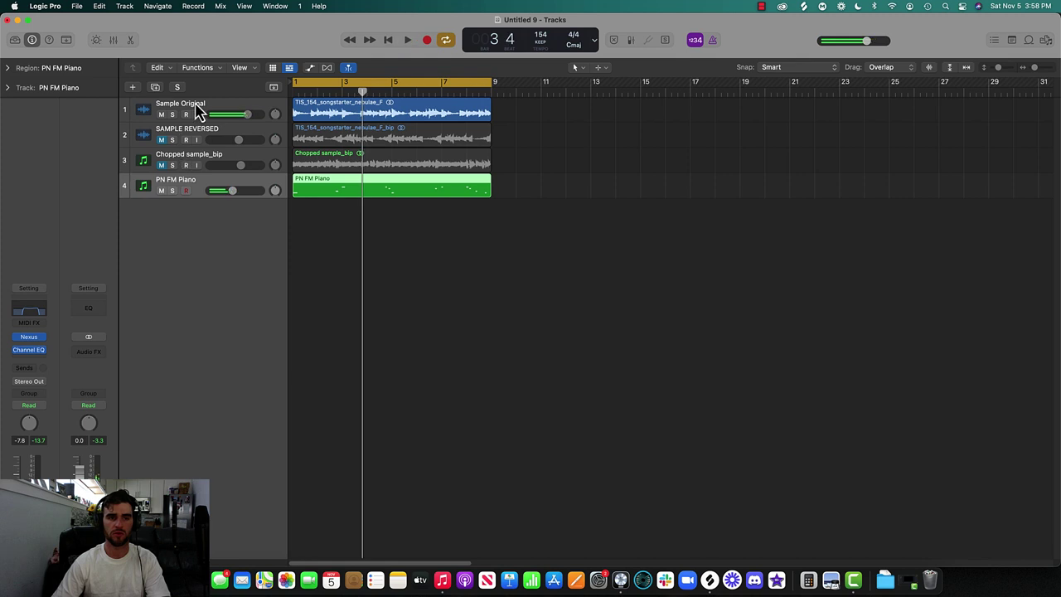
{"action": "double_click", "coordinate": [195, 104]}
{"action": "type", "text": "(Chorus"}
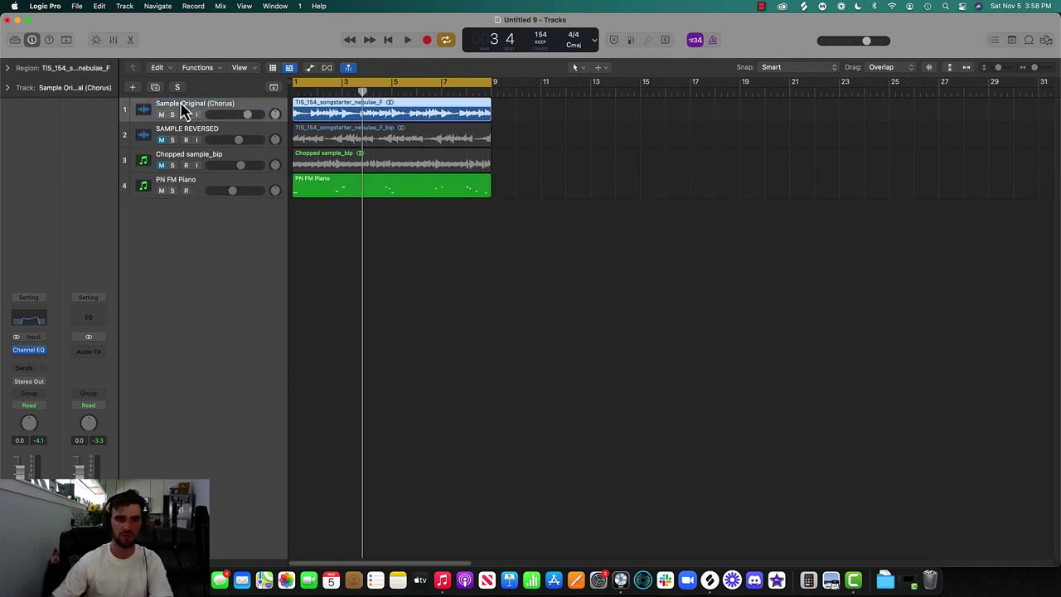
{"action": "double_click", "coordinate": [184, 129]}
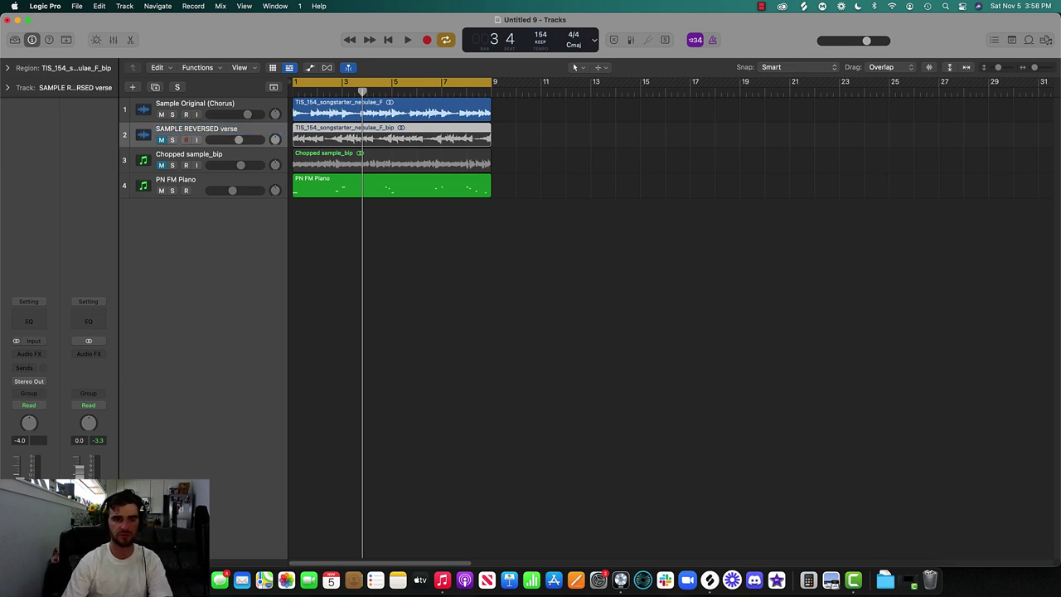
- Unmute the reversed track, move it below the chopped sample, and mute Sample Original and the piano while the loop plays
{"action": "key", "text": "m"}
{"action": "key", "text": "comma"}
{"action": "key", "text": "space"}
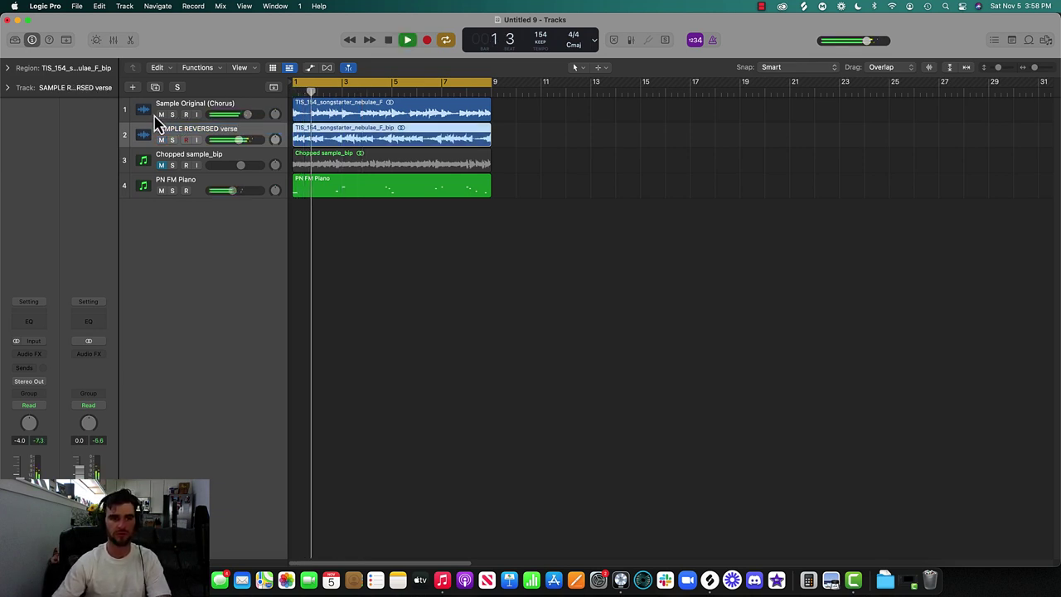
{"action": "left_click_drag", "start_coordinate": [157, 123], "coordinate": [139, 170]}
{"action": "left_click", "coordinate": [161, 190]}
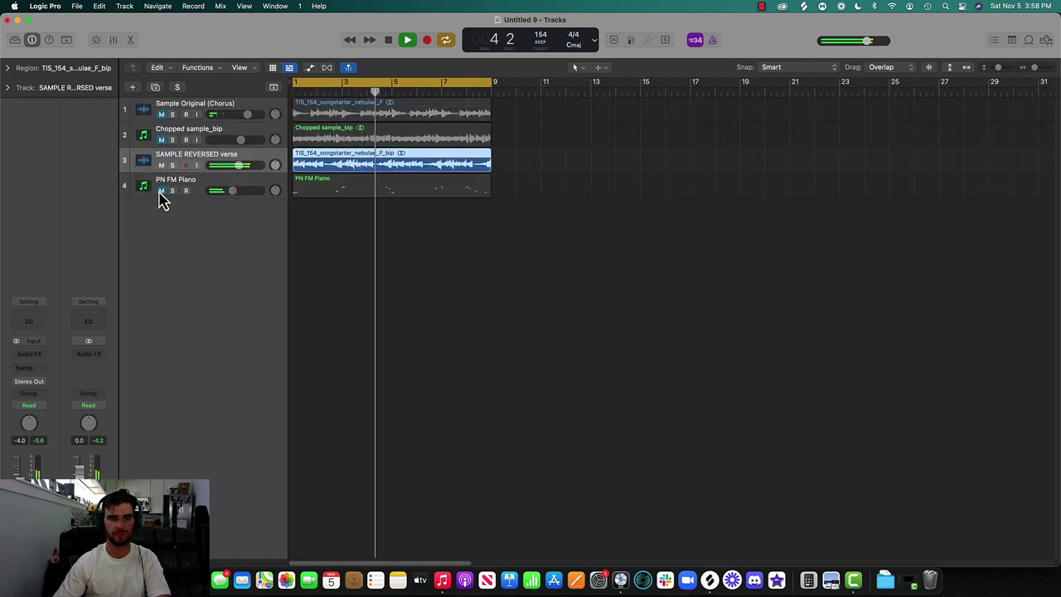
- Rename the reversed sample track SAMPLE REVERSED verse 2 and stop playback
{"action": "double_click", "coordinate": [199, 155]}
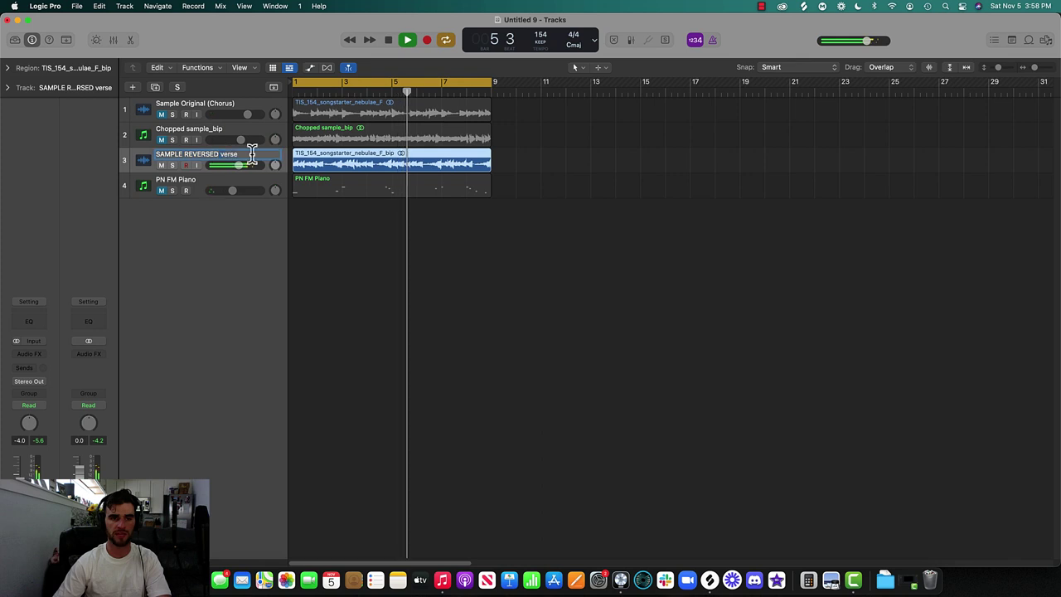
{"action": "type", "text": "2"}
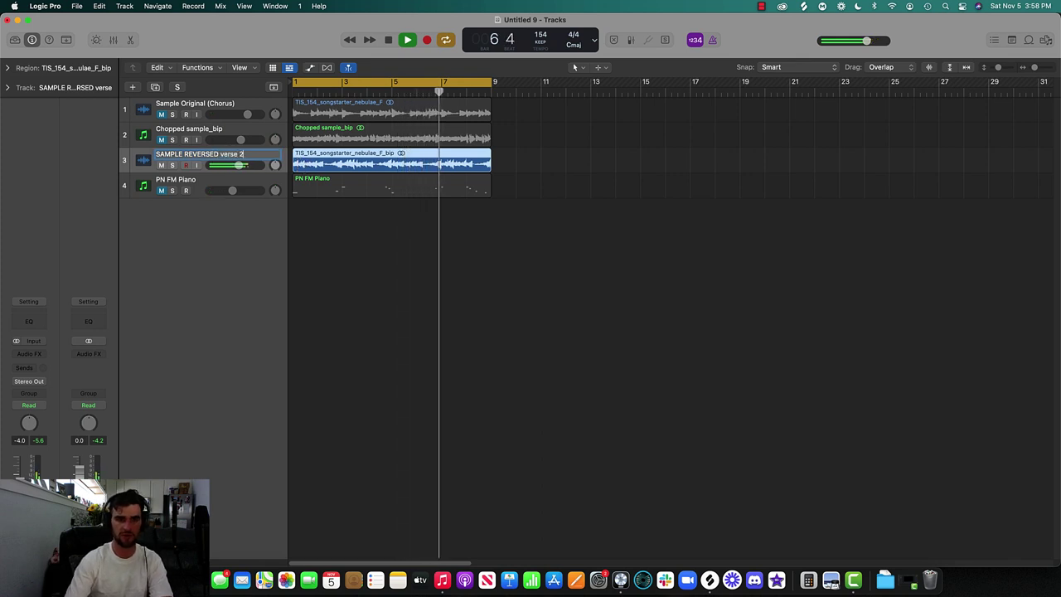
{"action": "key", "text": "Return"}
{"action": "key", "text": "space"}
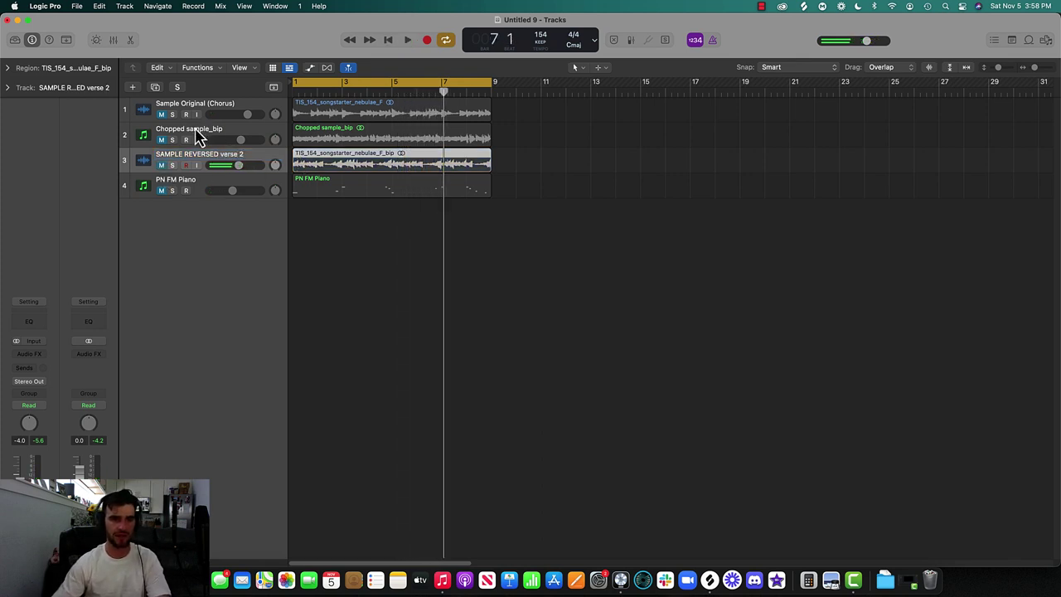
- Move the chopped track below the reversed one and rename it Chopped sample_bip verse 1 and the piano track PN FM Piano verse 1
{"action": "left_click_drag", "start_coordinate": [199, 138], "coordinate": [206, 164]}
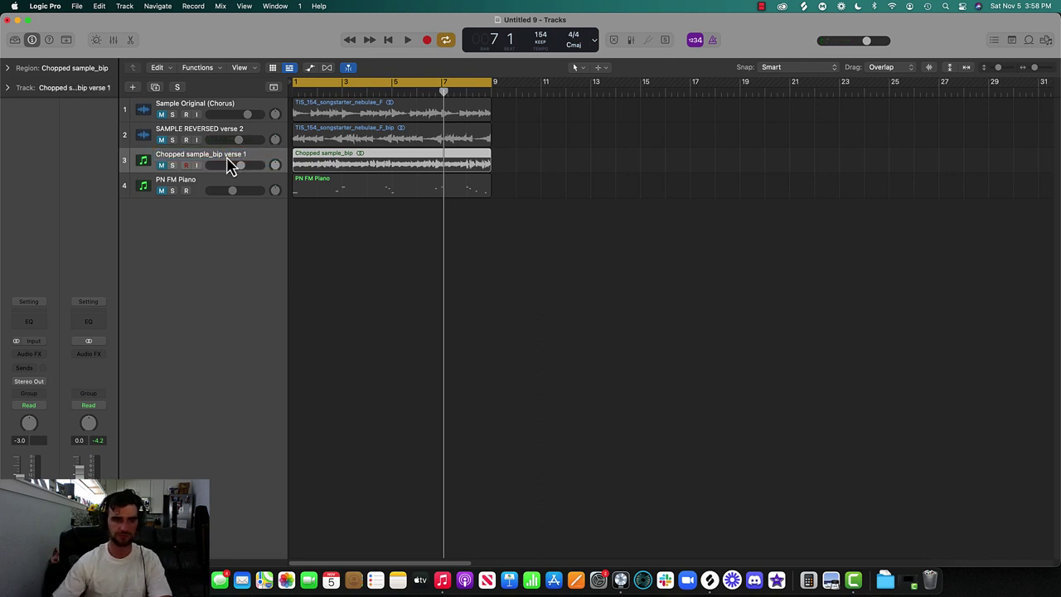
{"action": "left_click", "coordinate": [198, 182]}
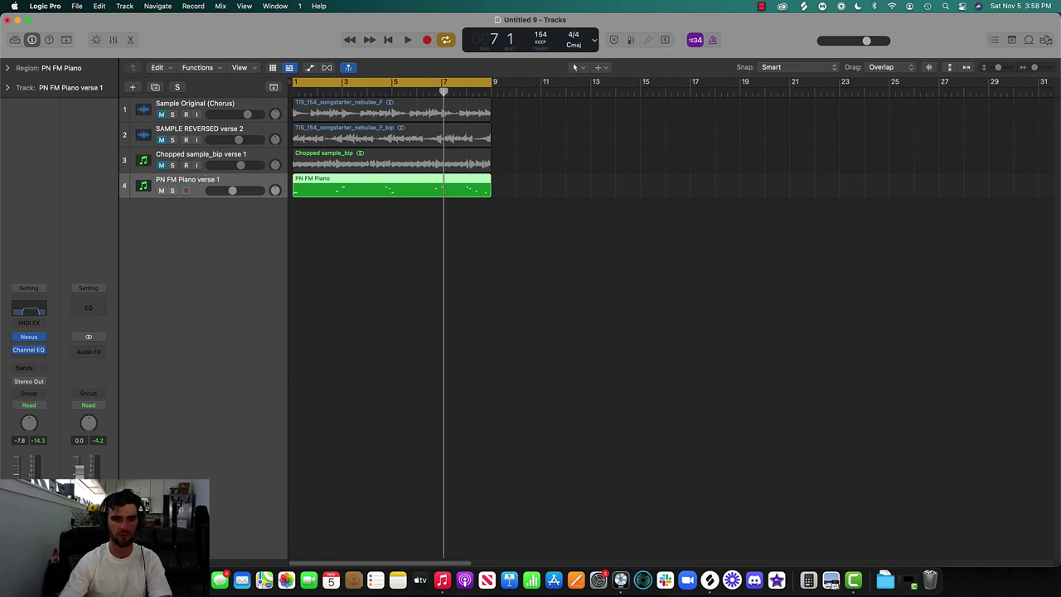
- Bounce the PN FM Piano region in place to a new PN FM Piano_bip track and delete the original piano track
{"action": "key", "text": "space"}
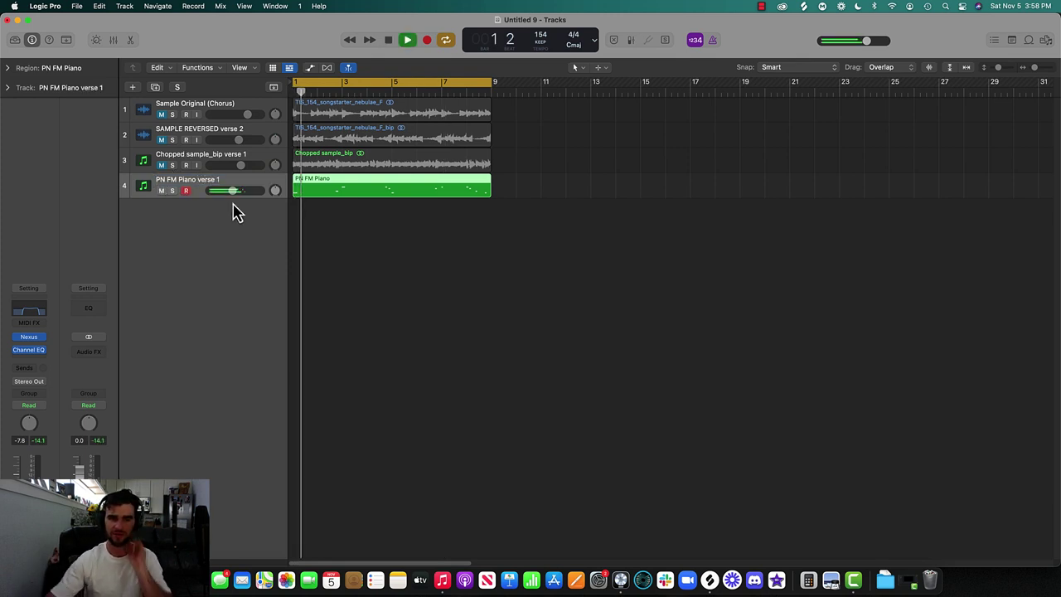
{"action": "key", "text": "space"}
{"action": "right_click", "coordinate": [320, 181]}
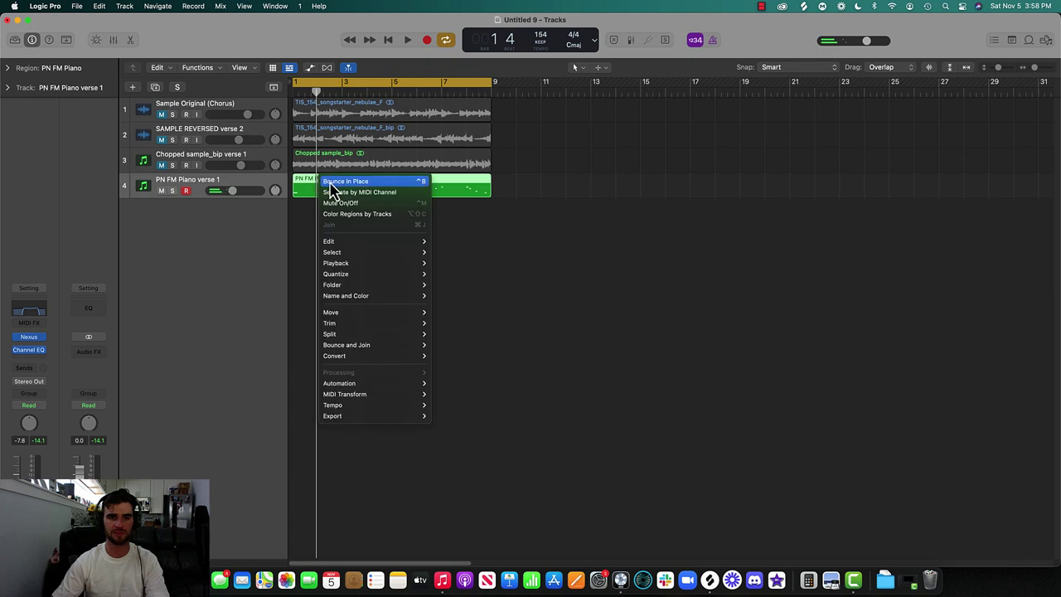
{"action": "left_click", "coordinate": [331, 189]}
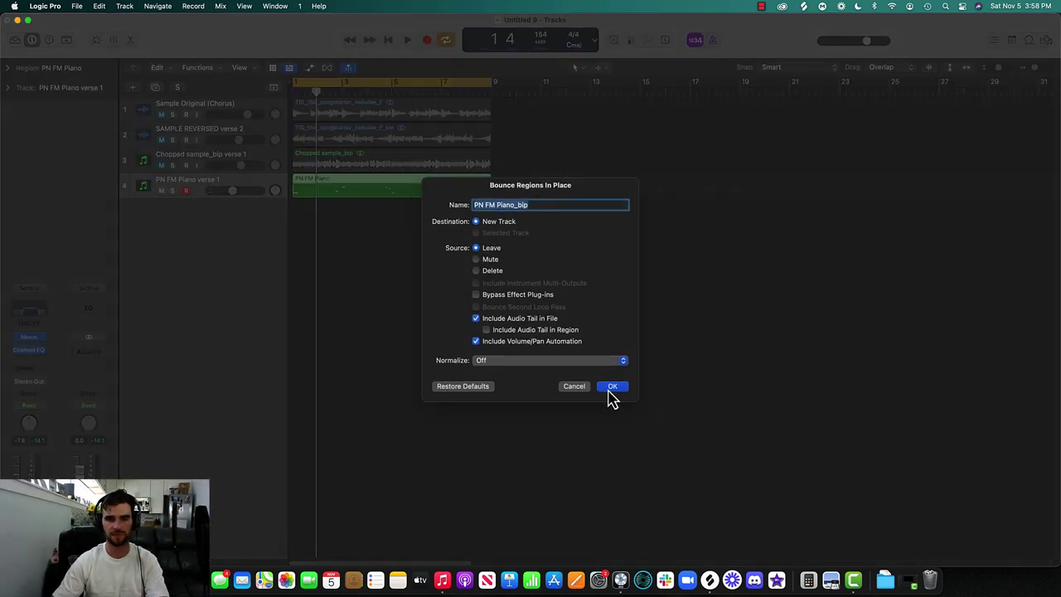
{"action": "left_click", "coordinate": [611, 390]}
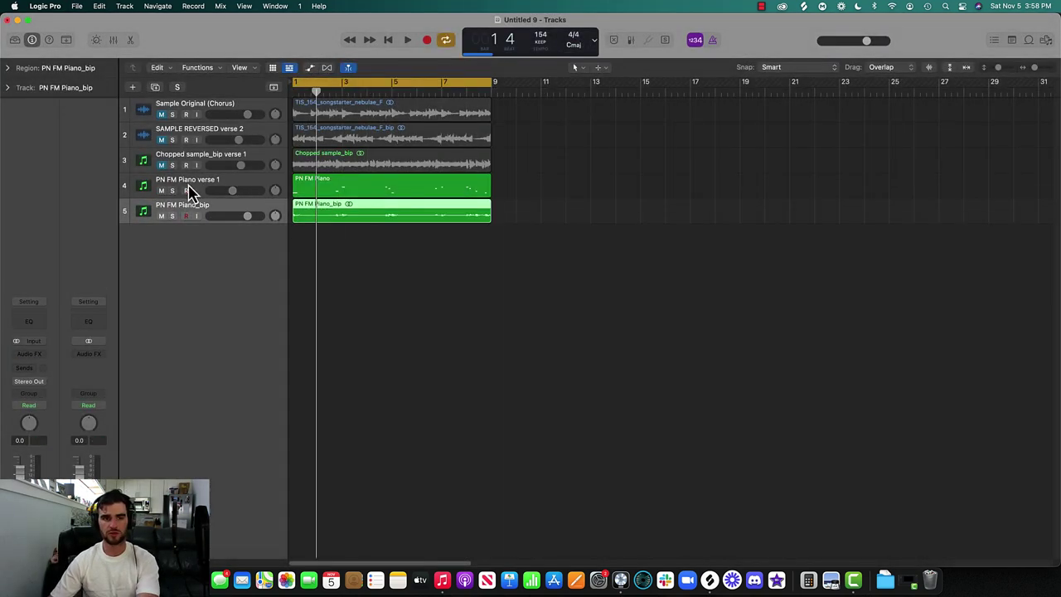
{"action": "left_click", "coordinate": [193, 184]}
{"action": "key", "text": "Delete"}
{"action": "key", "text": "Delete"}
- Mute the bounced piano, unmute Sample Original (Chorus), and move it below the other tracks during loop playback
{"action": "key", "text": "space"}
{"action": "left_click", "coordinate": [163, 166]}
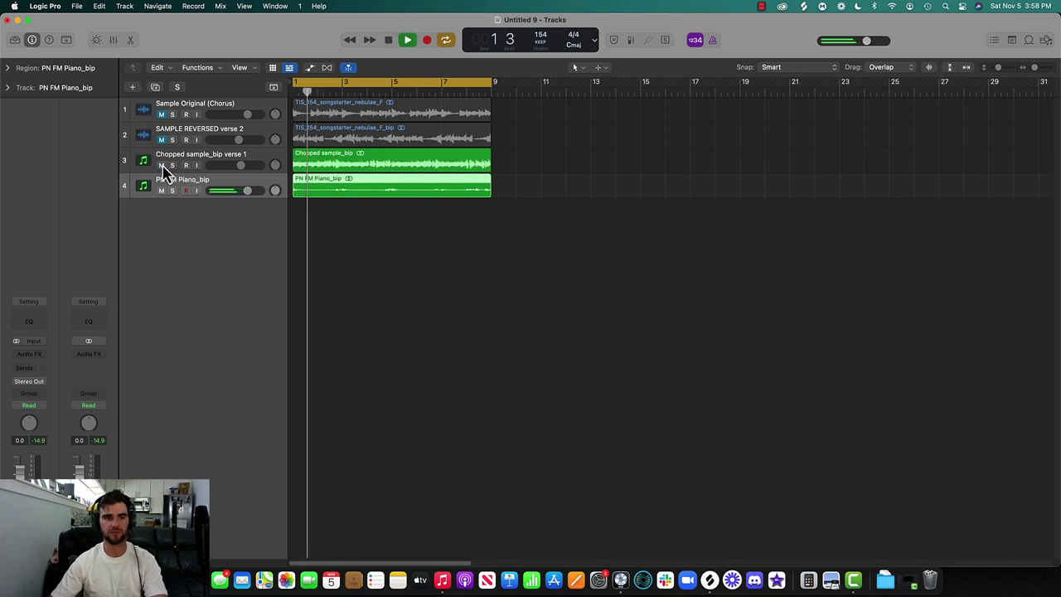
{"action": "left_click", "coordinate": [161, 166]}
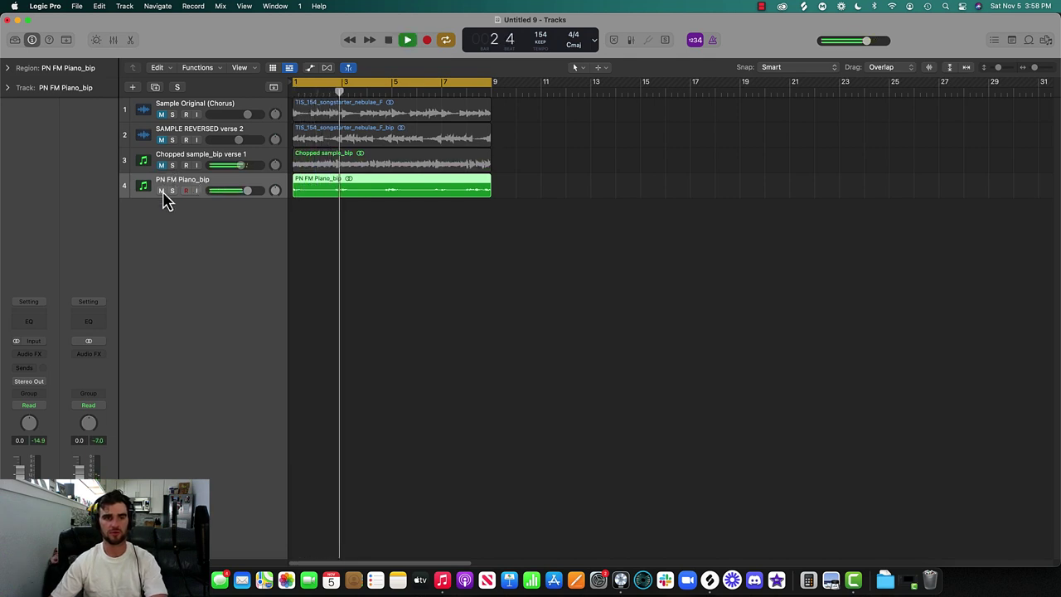
{"action": "left_click", "coordinate": [162, 191]}
{"action": "left_click", "coordinate": [162, 114]}
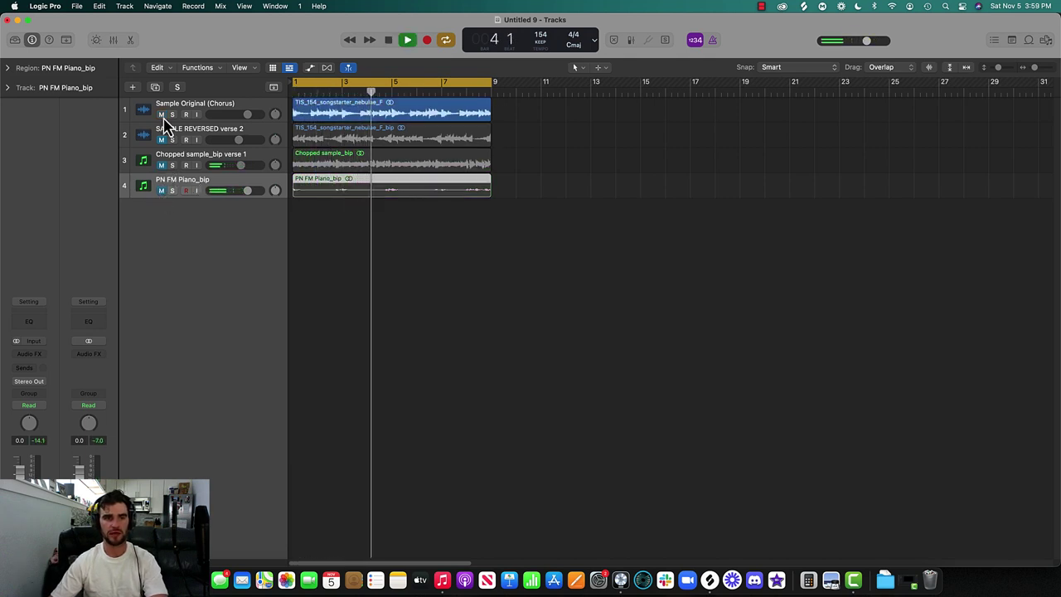
{"action": "left_click_drag", "start_coordinate": [166, 125], "coordinate": [166, 203]}
{"action": "key", "text": "space"}
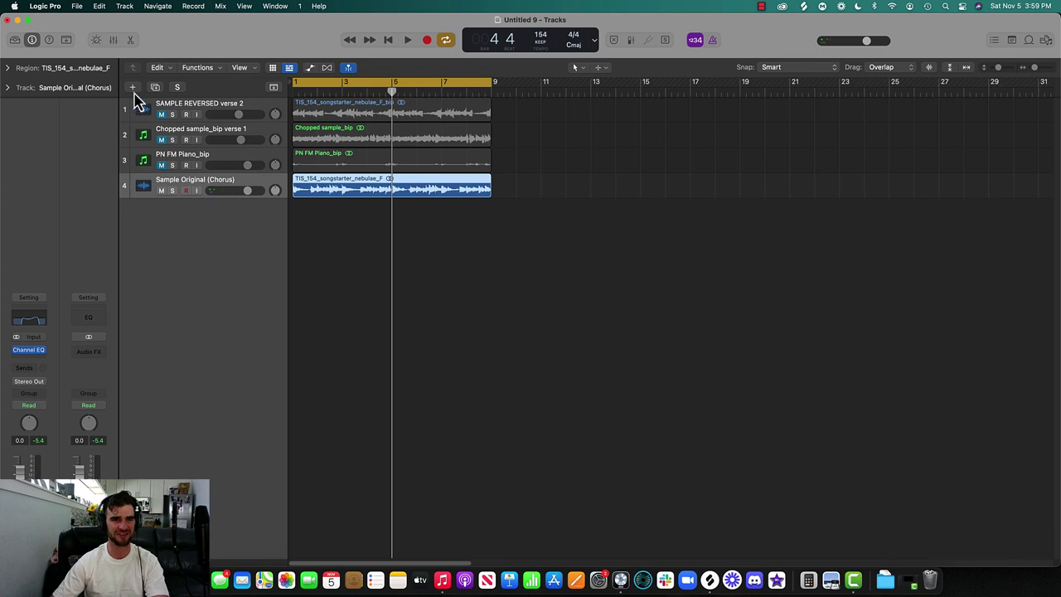
- Create one new software instrument track with Nexus while the chorus sample plays
{"action": "key", "text": "space"}
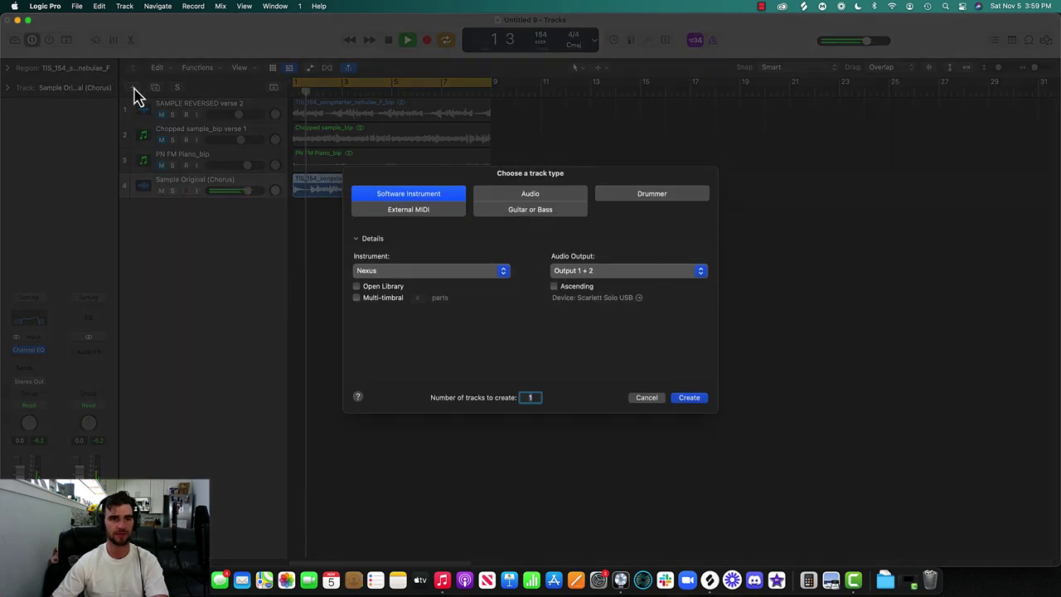
{"action": "left_click", "coordinate": [133, 87]}
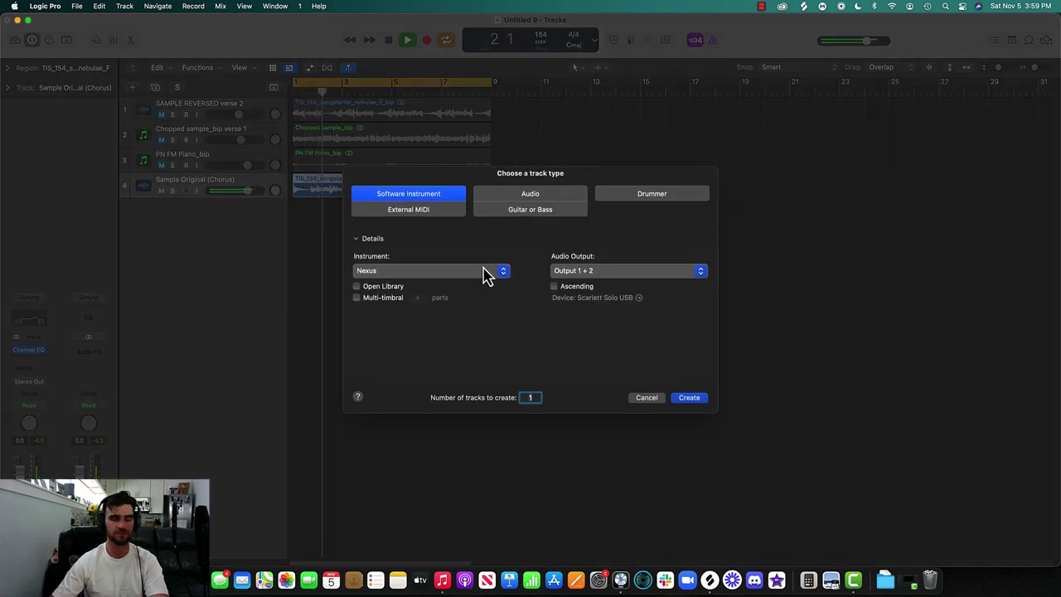
{"action": "left_click", "coordinate": [686, 401]}
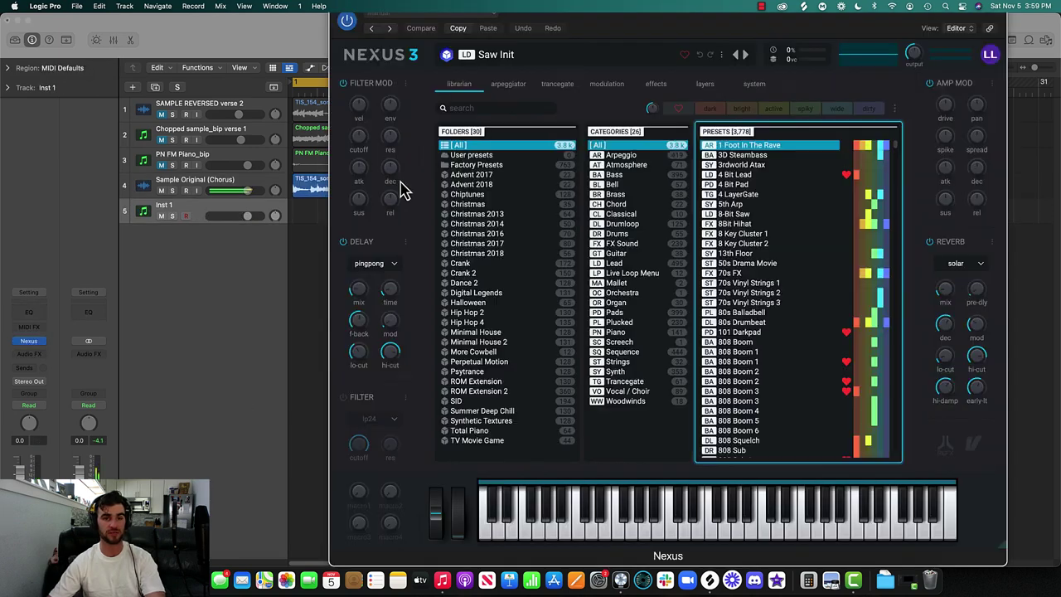
- Load the first Demo Drums 1 preset from the Nexus Drums category and close the plug-in window
{"action": "left_click", "coordinate": [630, 235]}
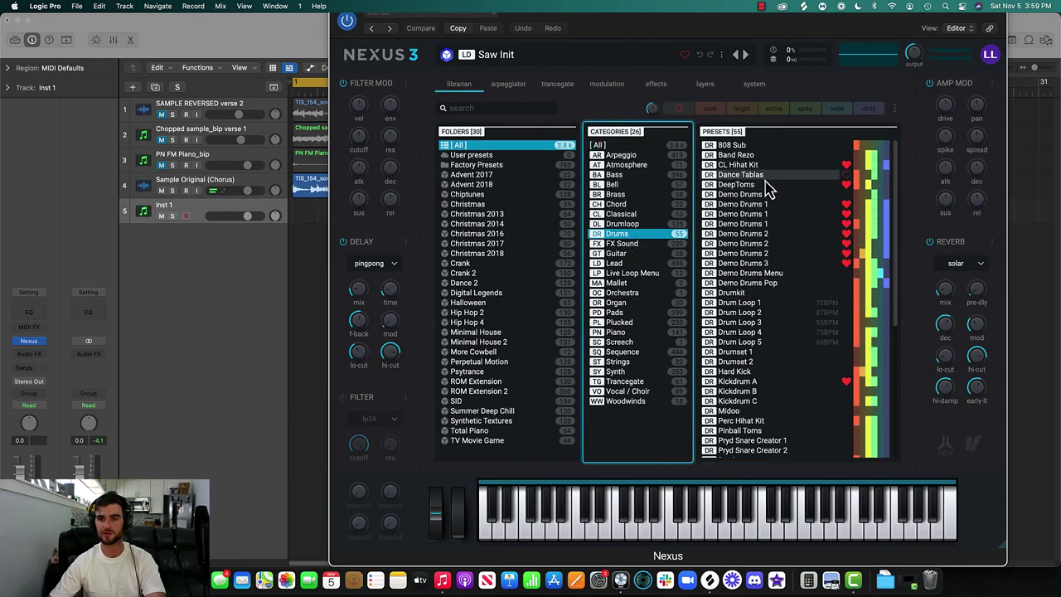
{"action": "left_click", "coordinate": [764, 206]}
{"action": "left_click", "coordinate": [763, 205]}
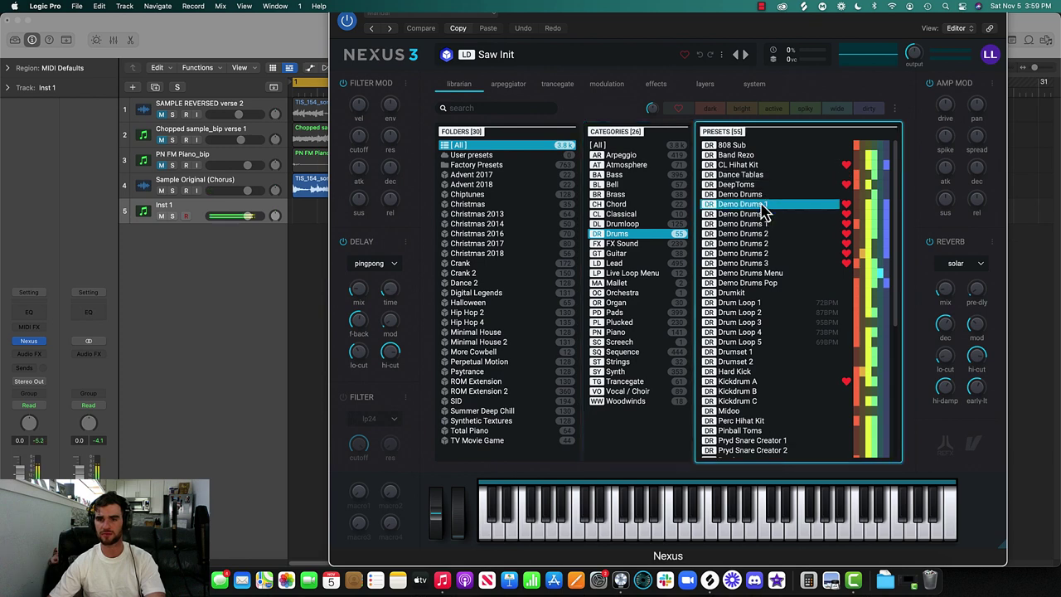
{"action": "left_click_drag", "start_coordinate": [334, 36], "coordinate": [347, 61]}
{"action": "left_click", "coordinate": [351, 25]}
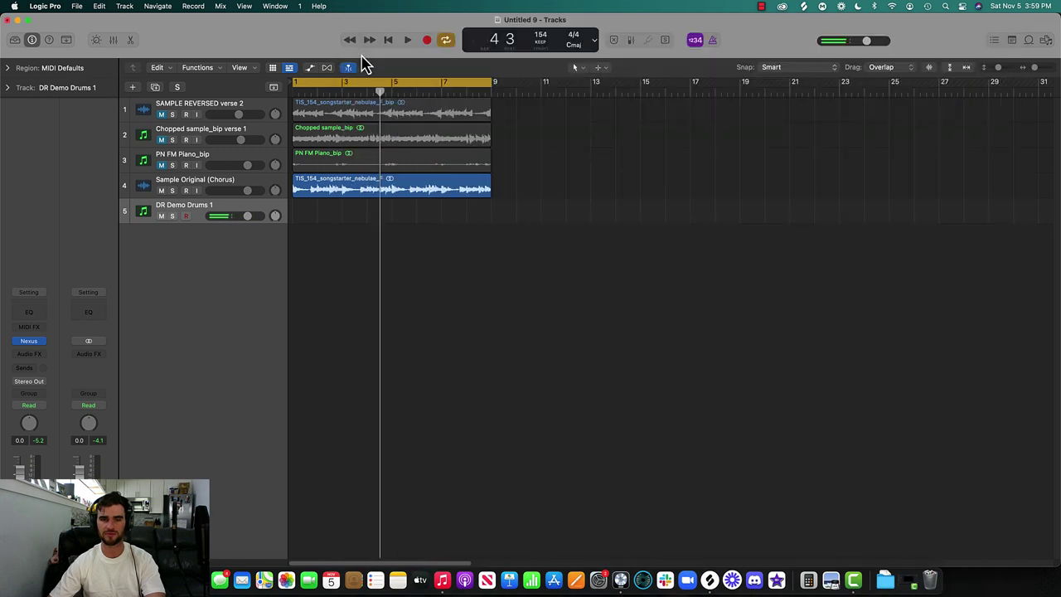
- Audition the Demo Drums 1 sounds across different octaves with the on-screen keyboard displayed, and close it
{"action": "key", "text": "super+k"}
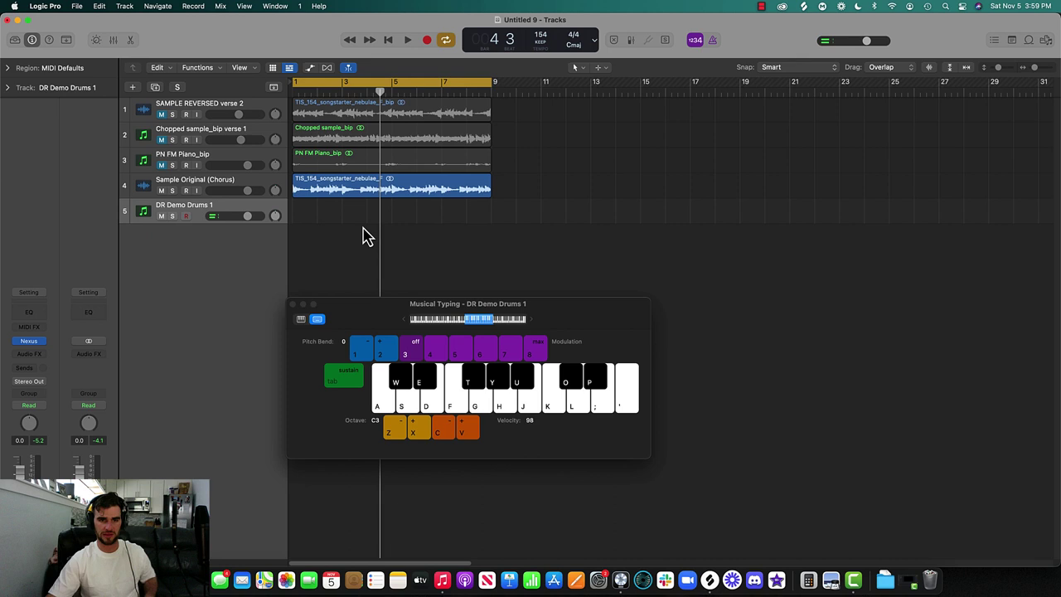
{"action": "left_click", "coordinate": [301, 319]}
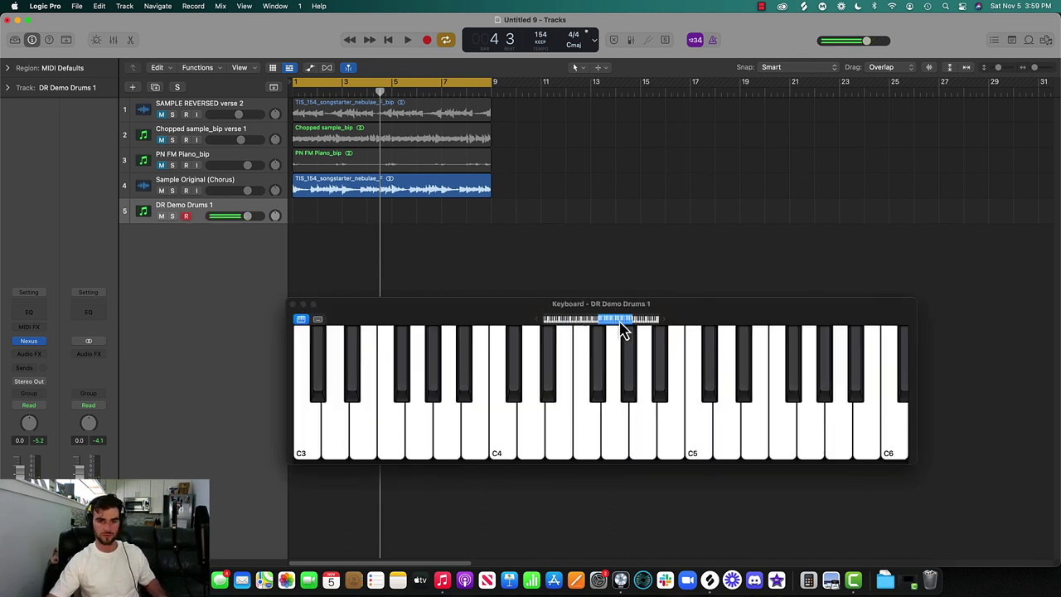
{"action": "left_click_drag", "start_coordinate": [625, 329], "coordinate": [611, 327]}
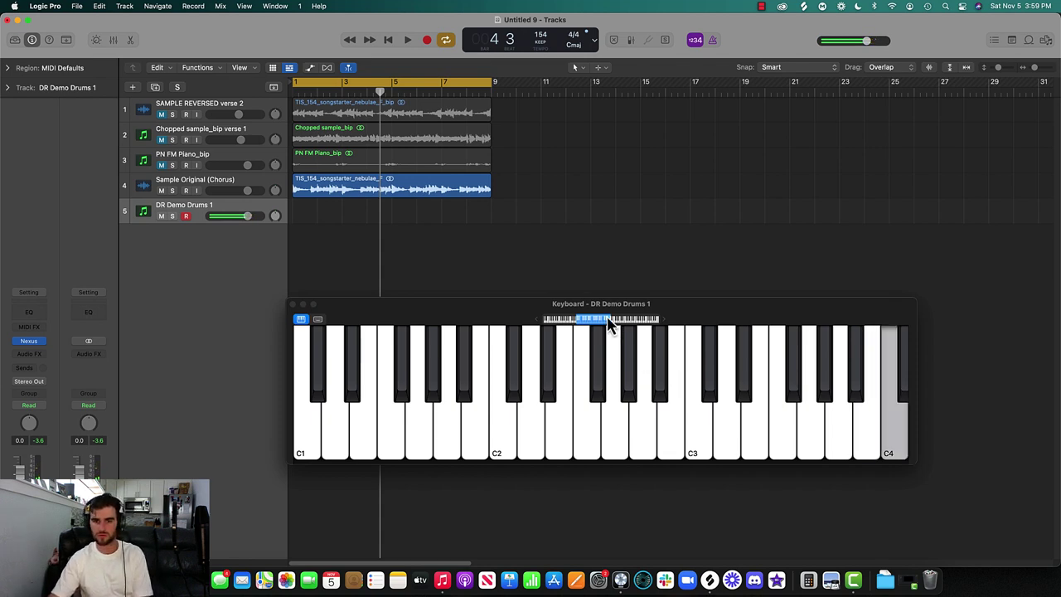
{"action": "left_click_drag", "start_coordinate": [608, 325], "coordinate": [622, 328]}
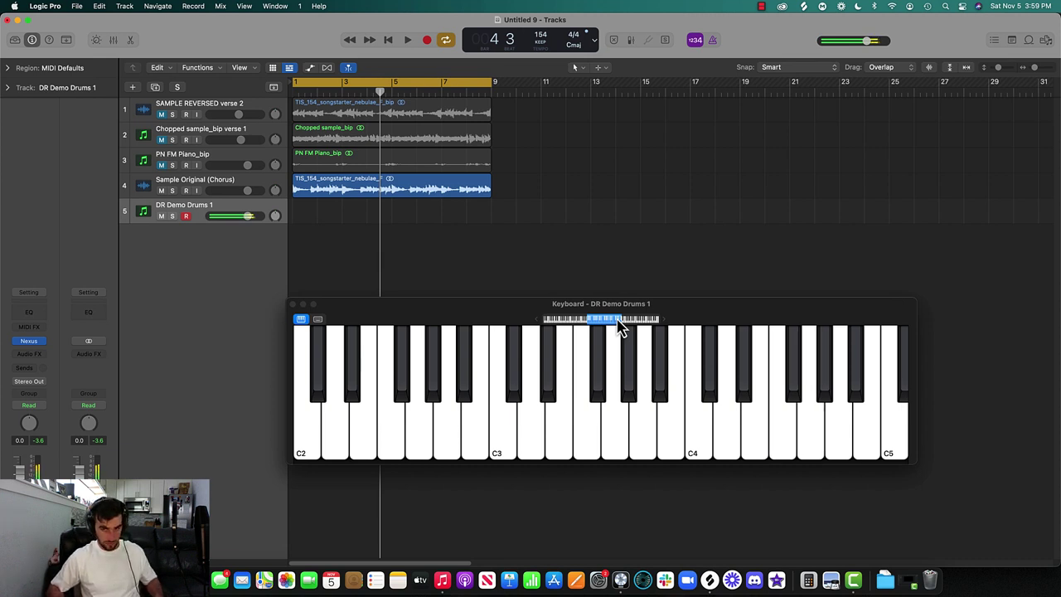
{"action": "left_click", "coordinate": [294, 305]}
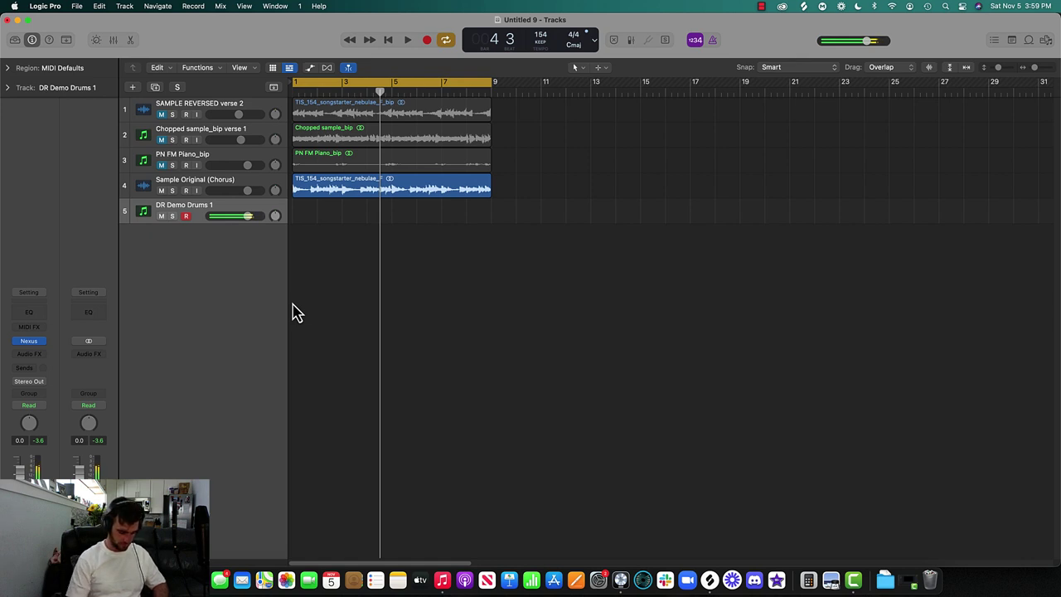
- Rehearse a drum pattern over the chorus loop and record it across bars 1 to 9 on the DR Demo Drums 1 track
{"action": "key", "text": "Return"}
{"action": "key", "text": "space"}
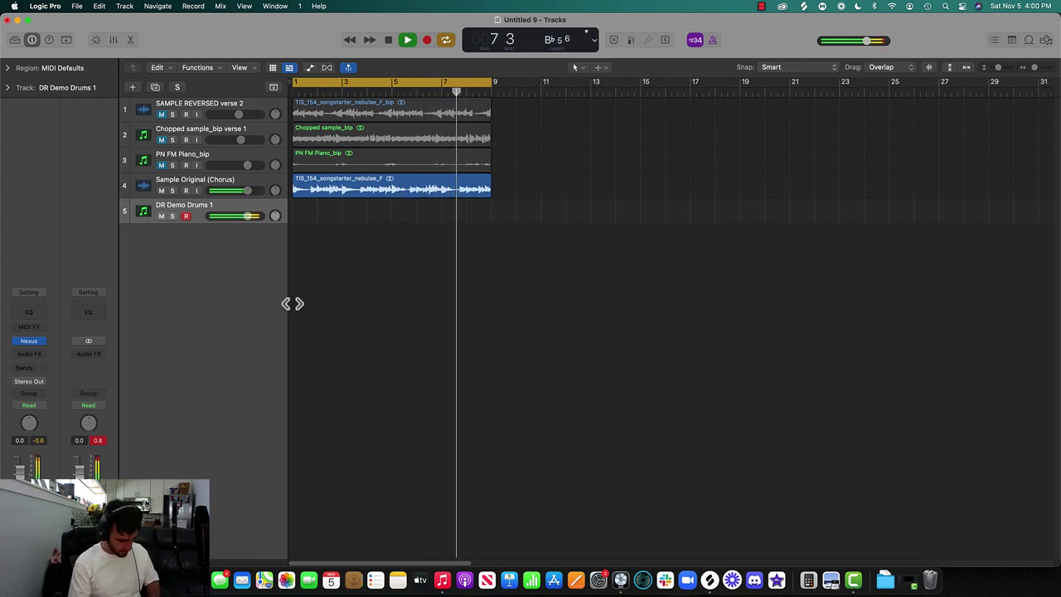
{"action": "key", "text": "space"}
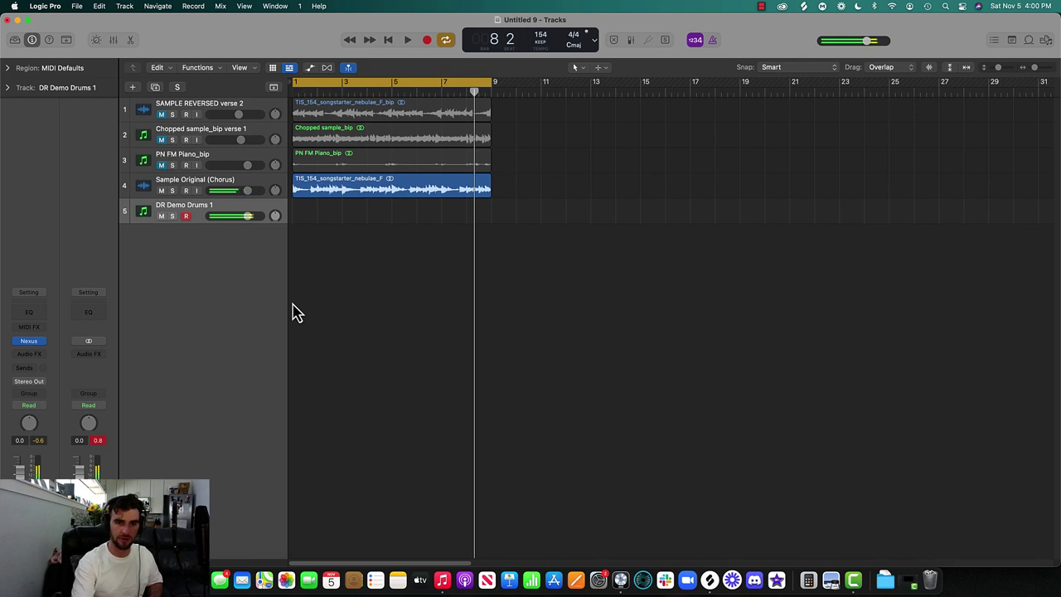
{"action": "key", "text": "r"}
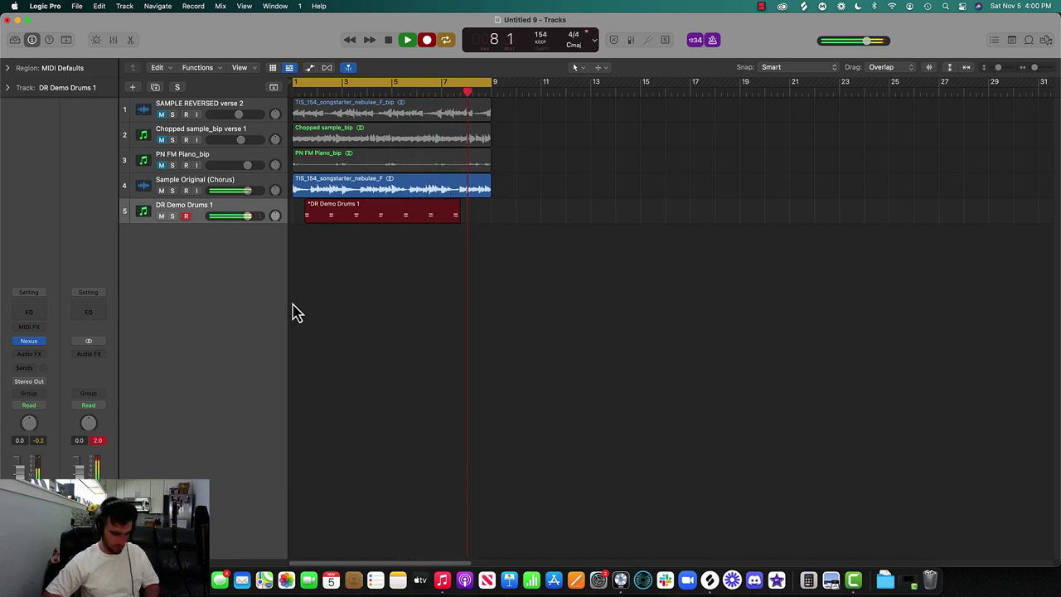
{"action": "key", "text": "space"}
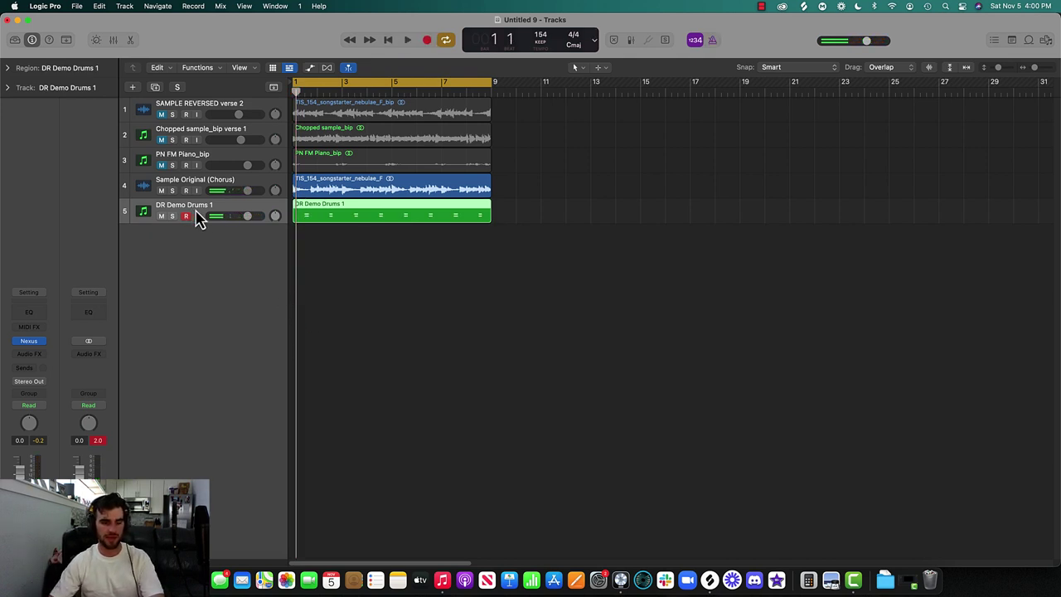
- Duplicate the DR Demo Drums 1 track and set the Note Repeat rate to 1/8 Note during playback
{"action": "key", "text": "cmd+d"}
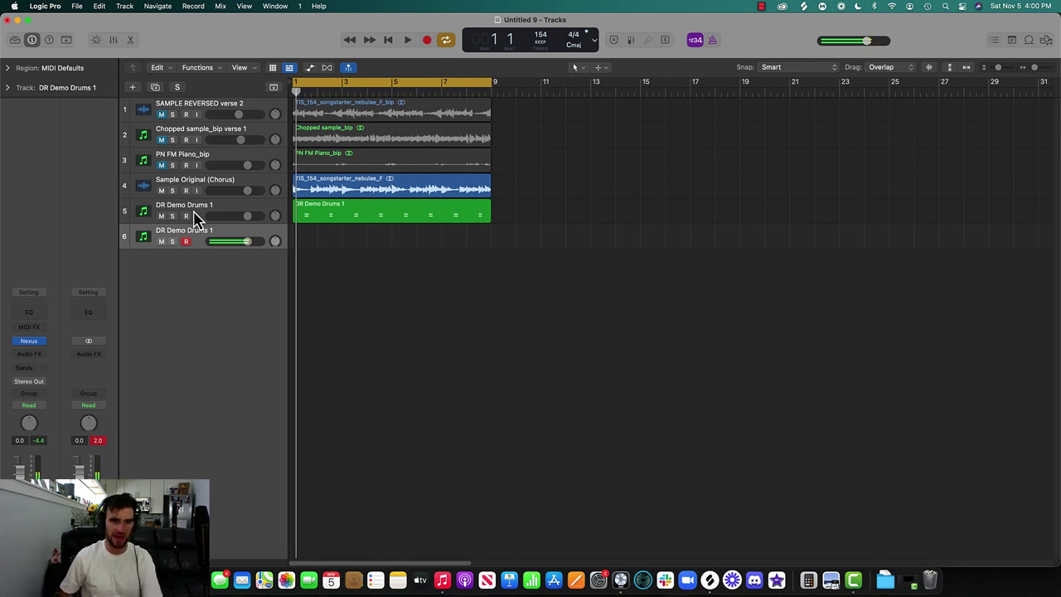
{"action": "key", "text": "space"}
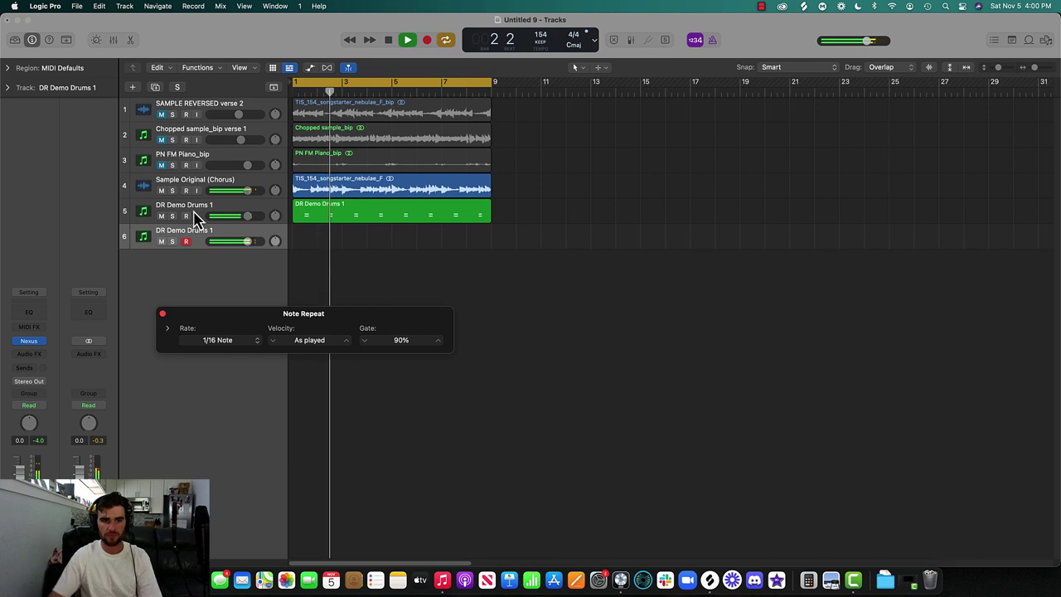
{"action": "left_click", "coordinate": [243, 341]}
{"action": "left_click", "coordinate": [246, 332]}
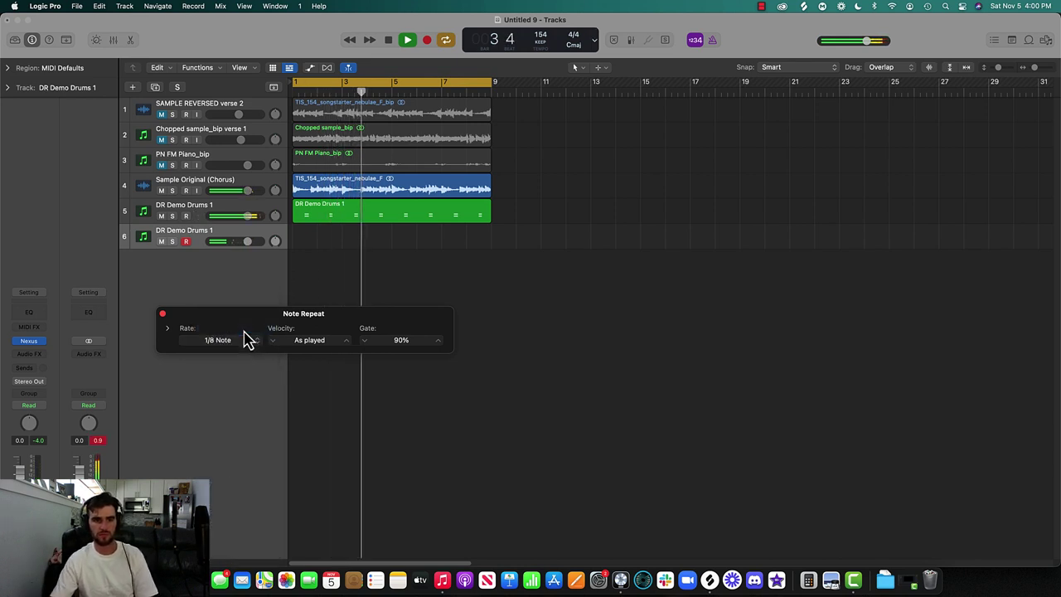
{"action": "key", "text": "space"}
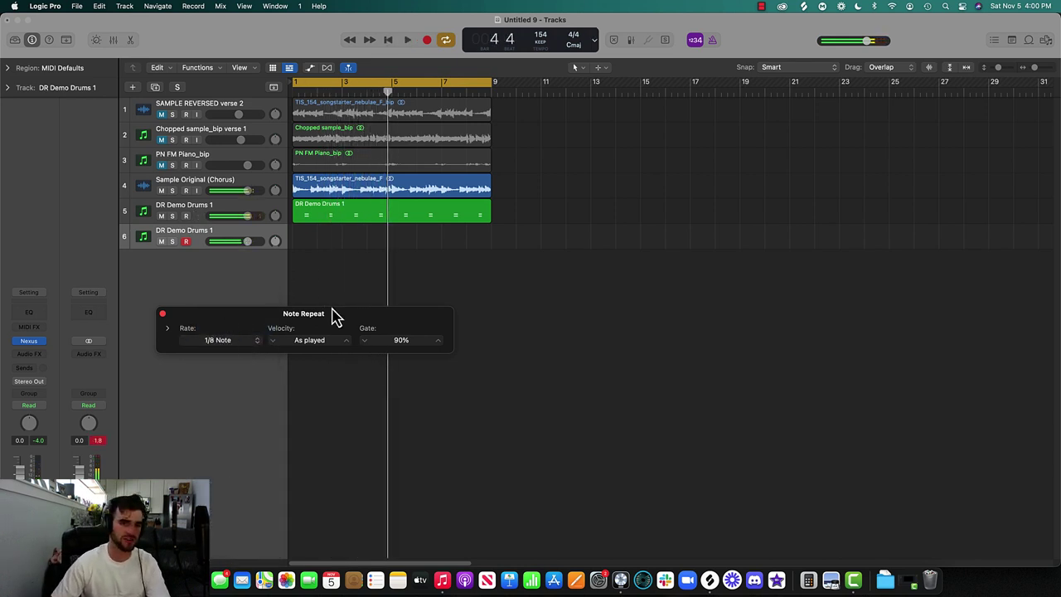
- Show and hide the Note Repeat window and the on-screen keyboard for the duplicated drum track
{"action": "left_click", "coordinate": [163, 314]}
{"action": "left_click", "coordinate": [39, 6]}
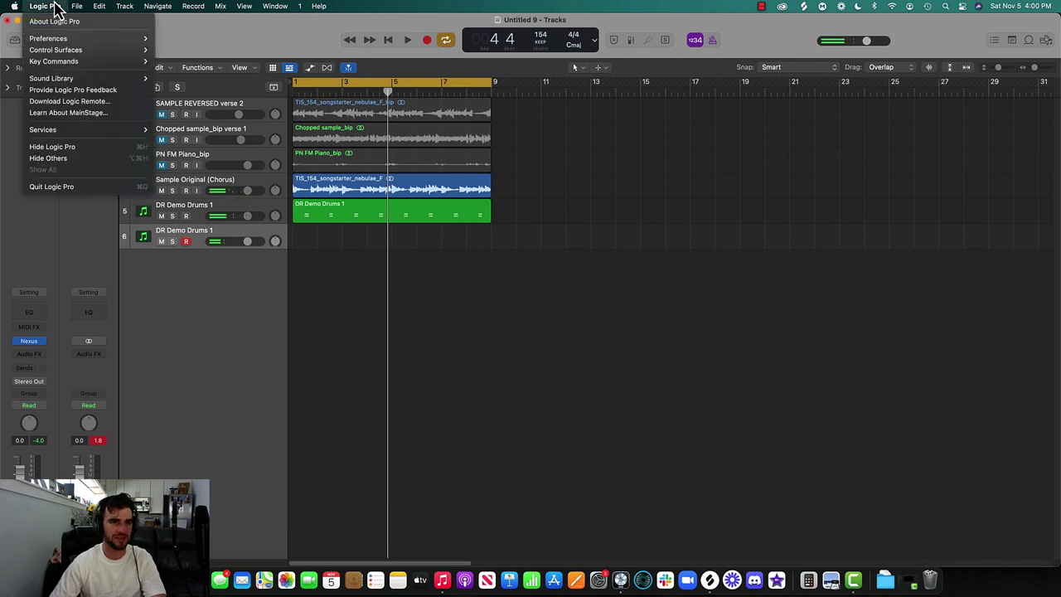
{"action": "left_click", "coordinate": [52, 6]}
{"action": "key", "text": "n"}
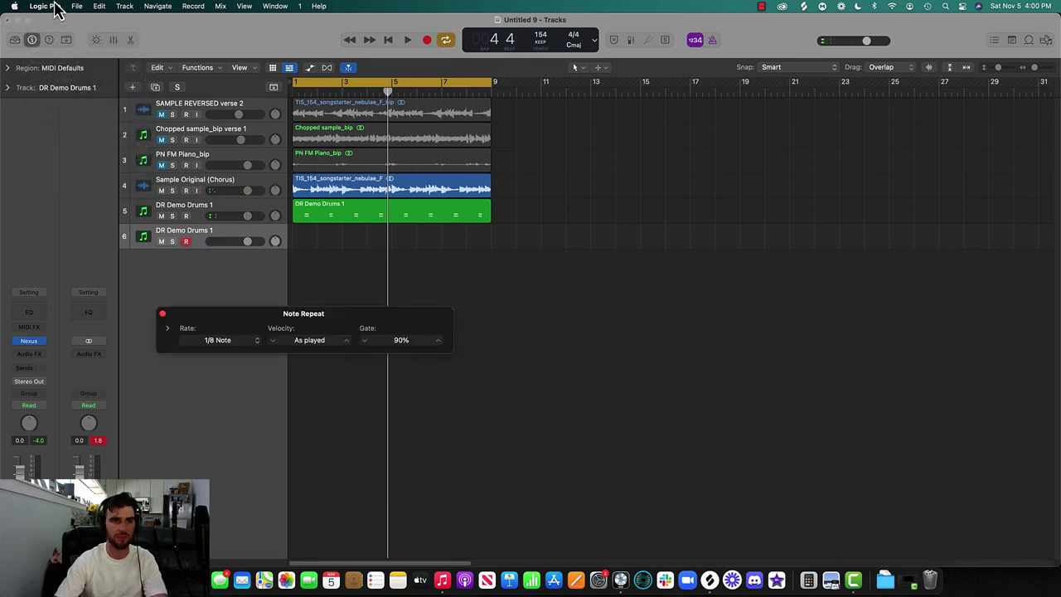
{"action": "left_click", "coordinate": [163, 314]}
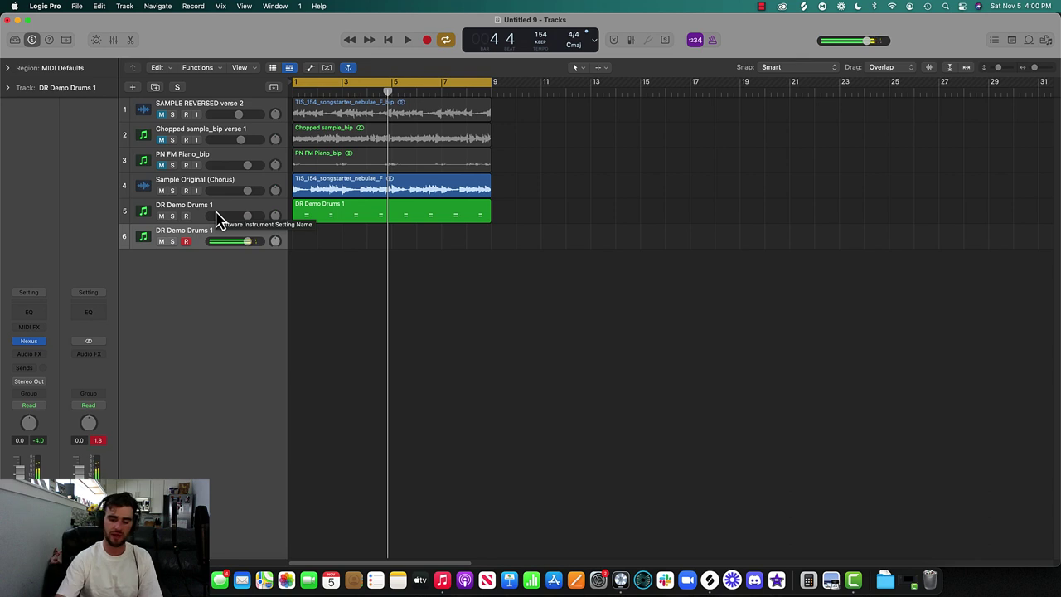
{"action": "key", "text": "n"}
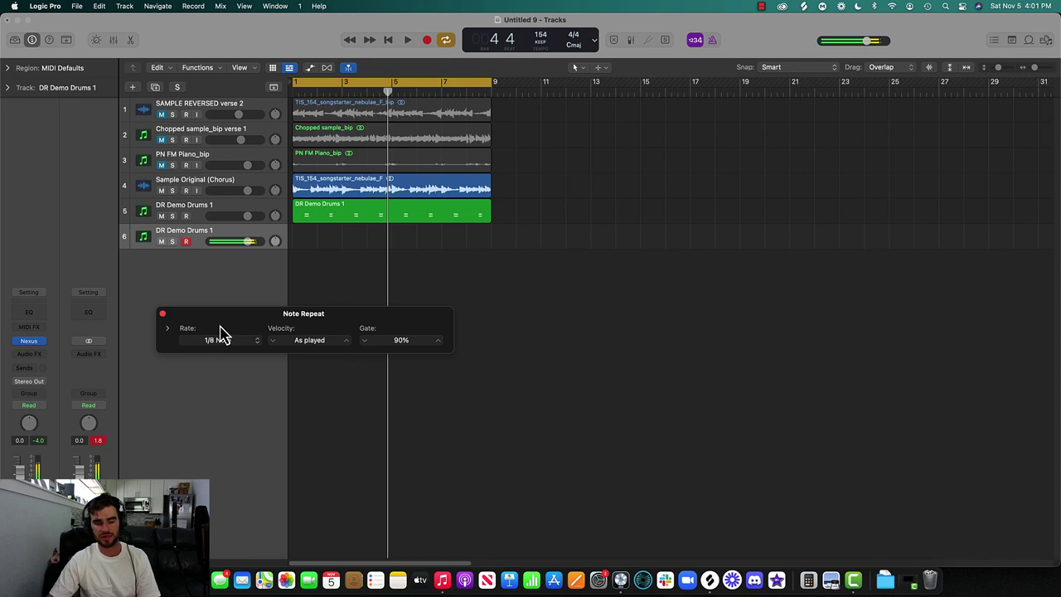
{"action": "key", "text": "super+k"}
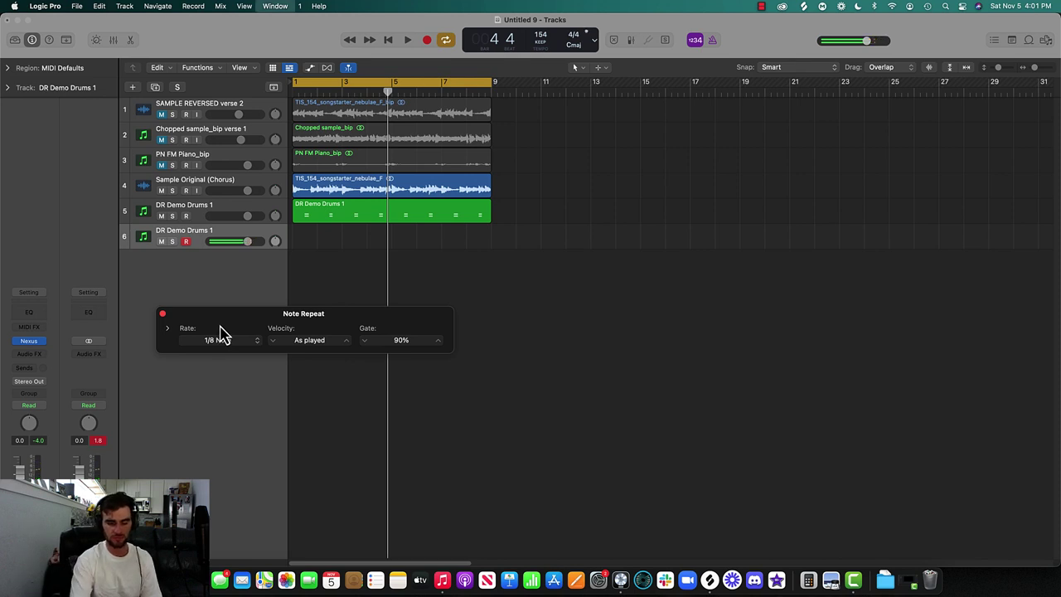
{"action": "left_click", "coordinate": [301, 321]}
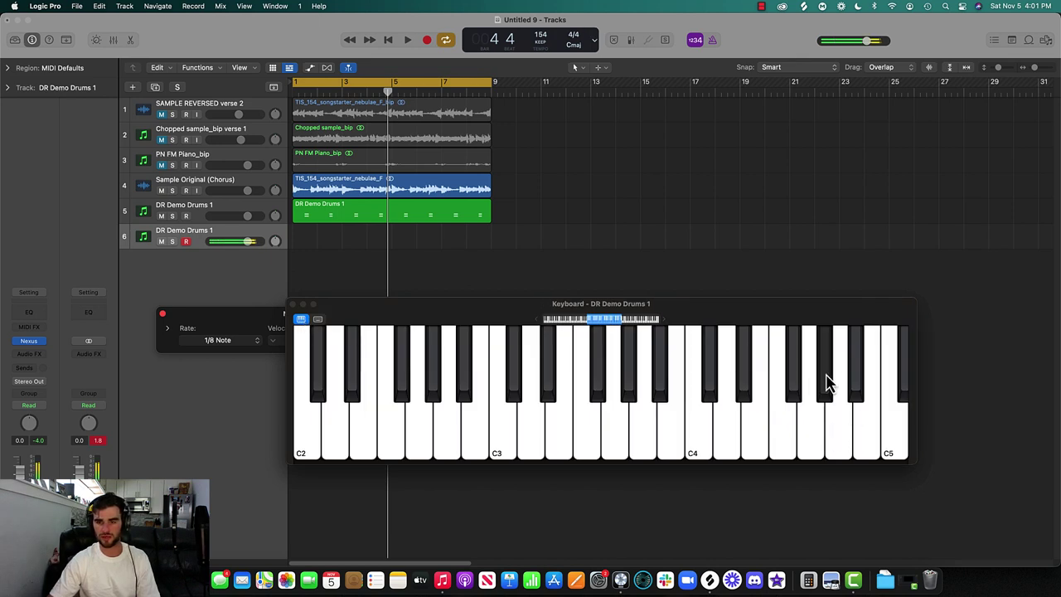
{"action": "left_click", "coordinate": [163, 313]}
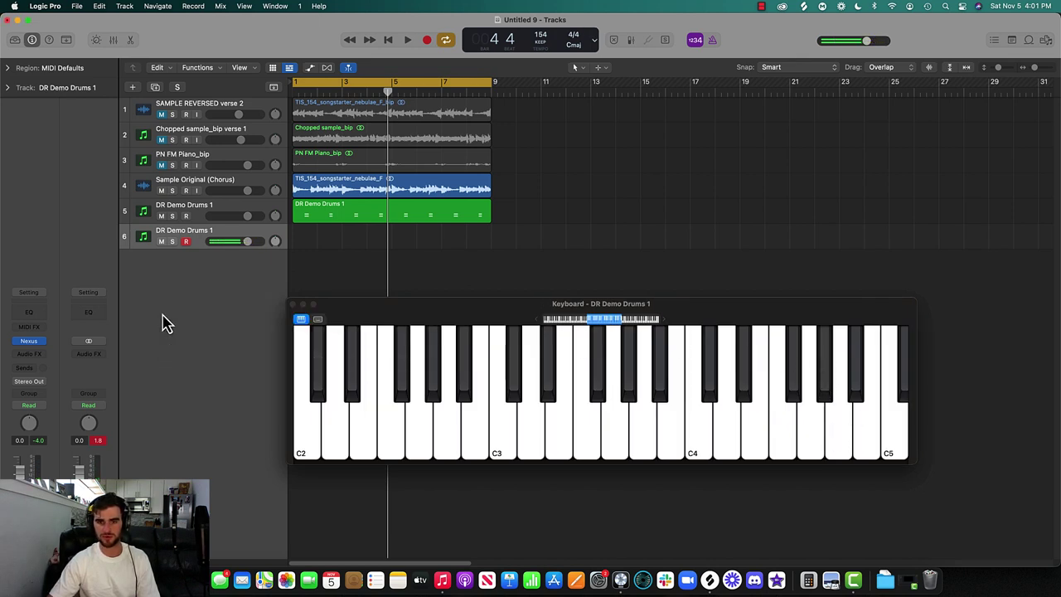
{"action": "left_click", "coordinate": [303, 305]}
- Look up the key command assigned to Note Repeat in the key commands editor and close it
{"action": "left_click", "coordinate": [46, 7]}
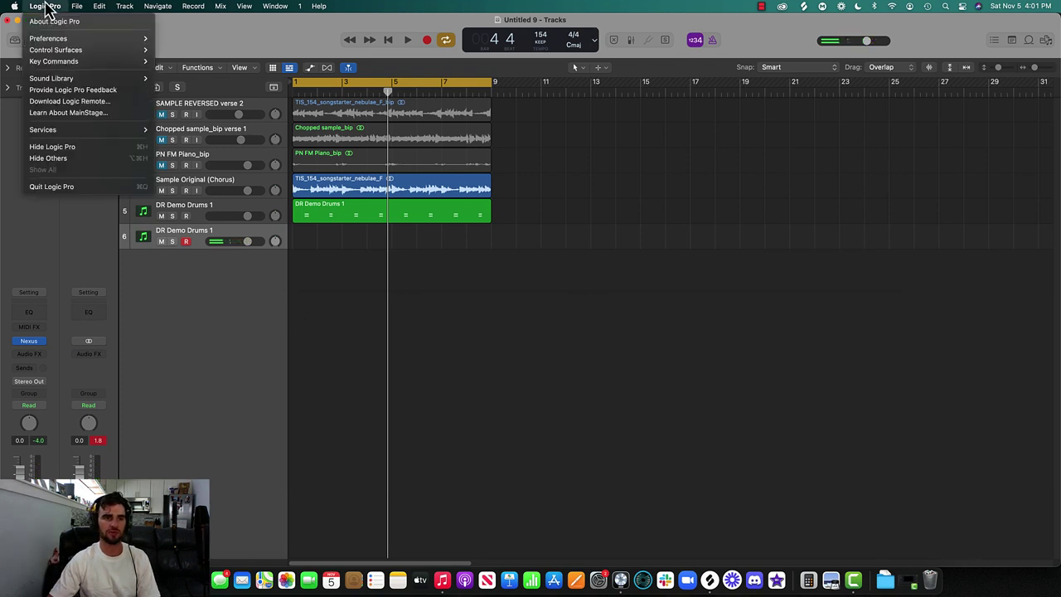
{"action": "mouse_move", "coordinate": [66, 66]}
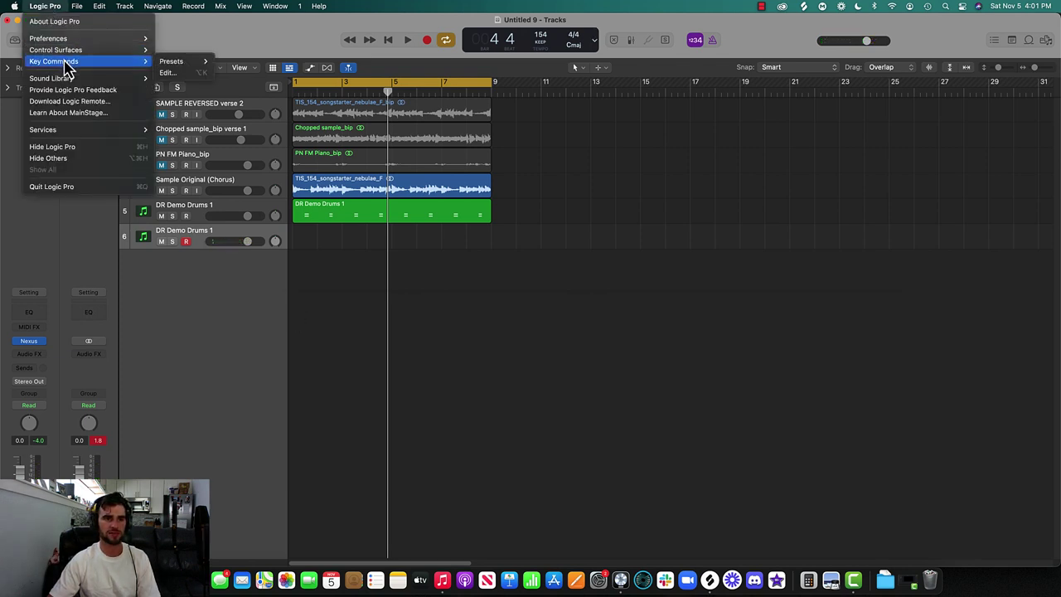
{"action": "left_click", "coordinate": [170, 73]}
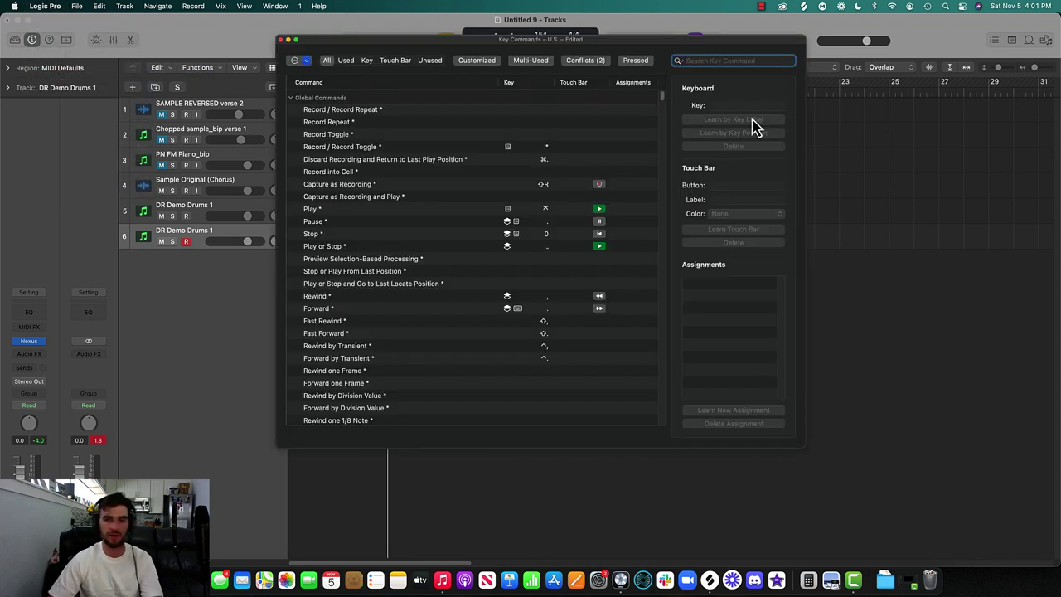
{"action": "type", "text": "note repeat"}
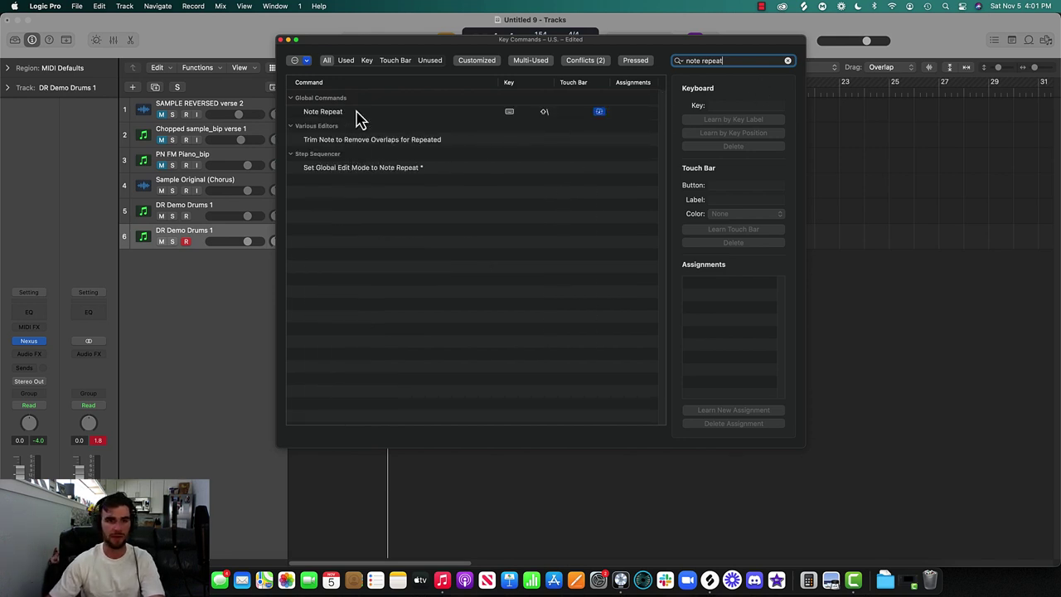
{"action": "left_click", "coordinate": [354, 114]}
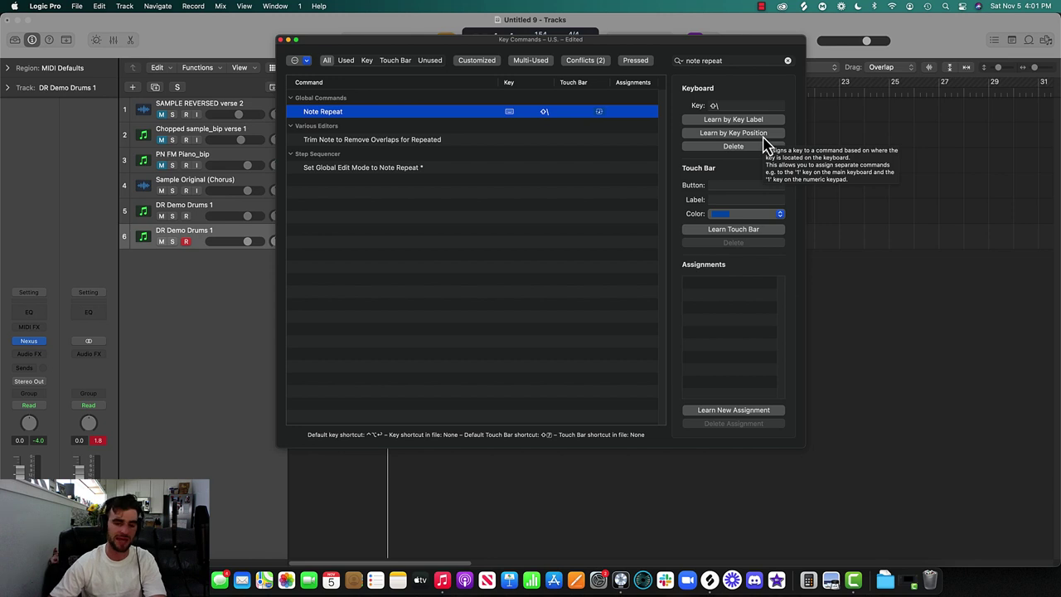
{"action": "left_click", "coordinate": [282, 40]}
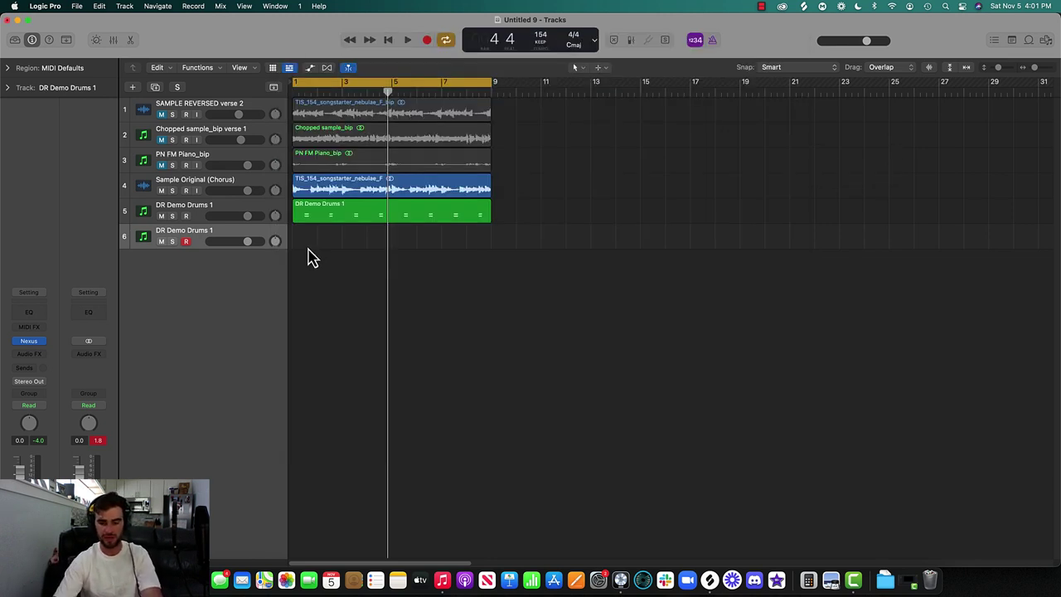
- Lower the duplicated drum track's volume to about -12.8 dB and record a 1/8-note repeat pattern on it across bars 1 to 9
{"action": "key", "text": "n"}
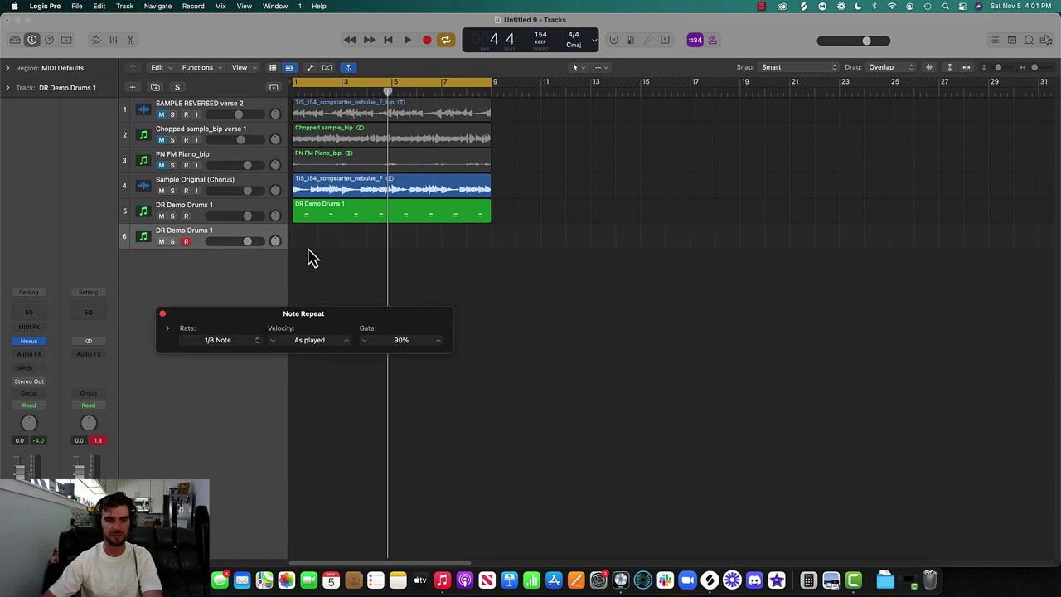
{"action": "key", "text": "Return"}
{"action": "key", "text": "space"}
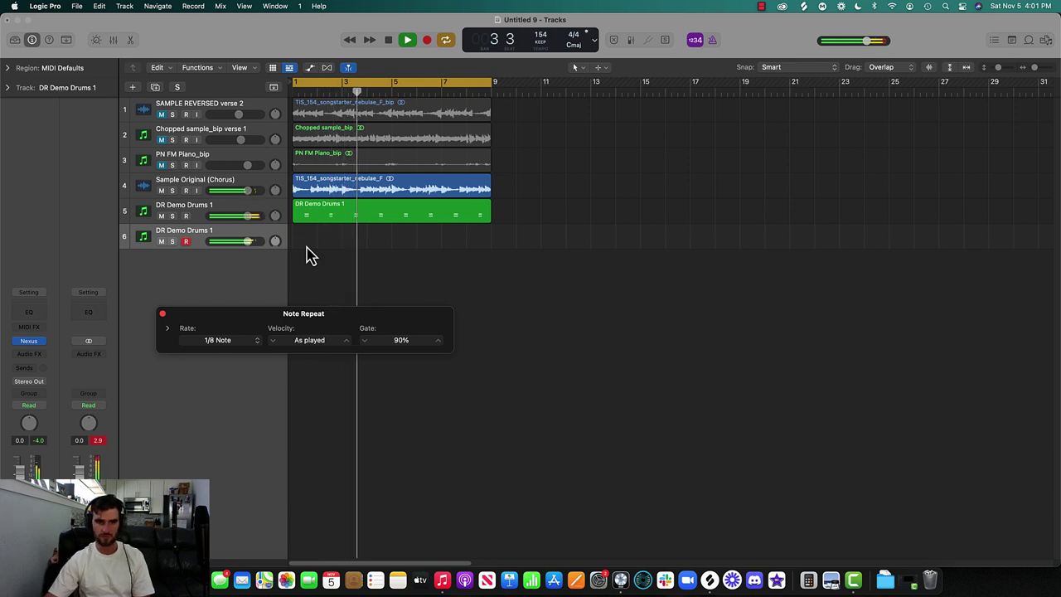
{"action": "mouse_move", "coordinate": [242, 241]}
{"action": "left_mouse_down"}
{"action": "mouse_move", "coordinate": [214, 241]}
{"action": "mouse_move", "coordinate": [231, 241]}
{"action": "left_mouse_up"}
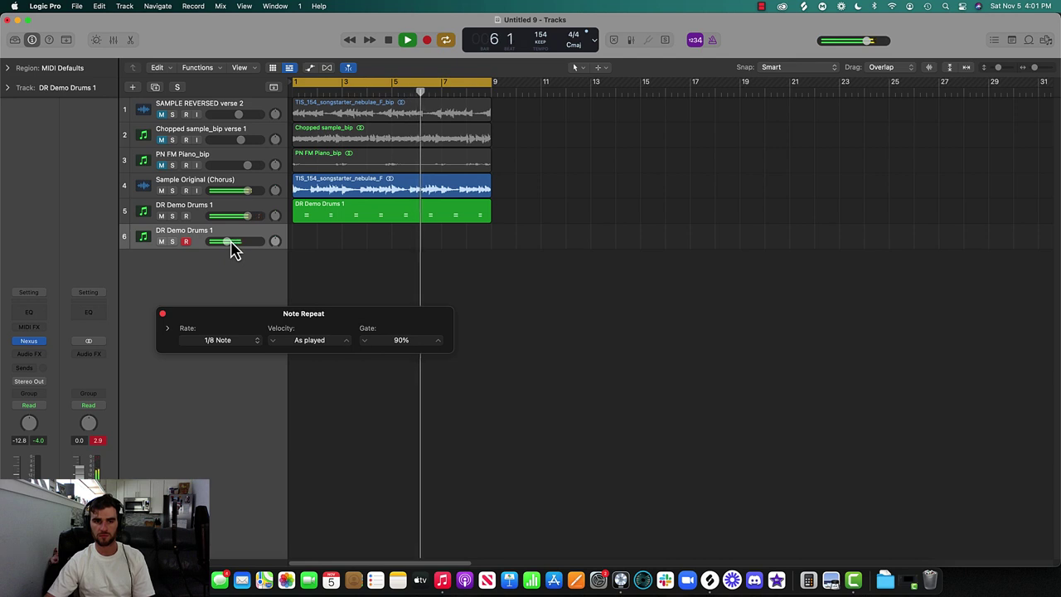
{"action": "key", "text": "r"}
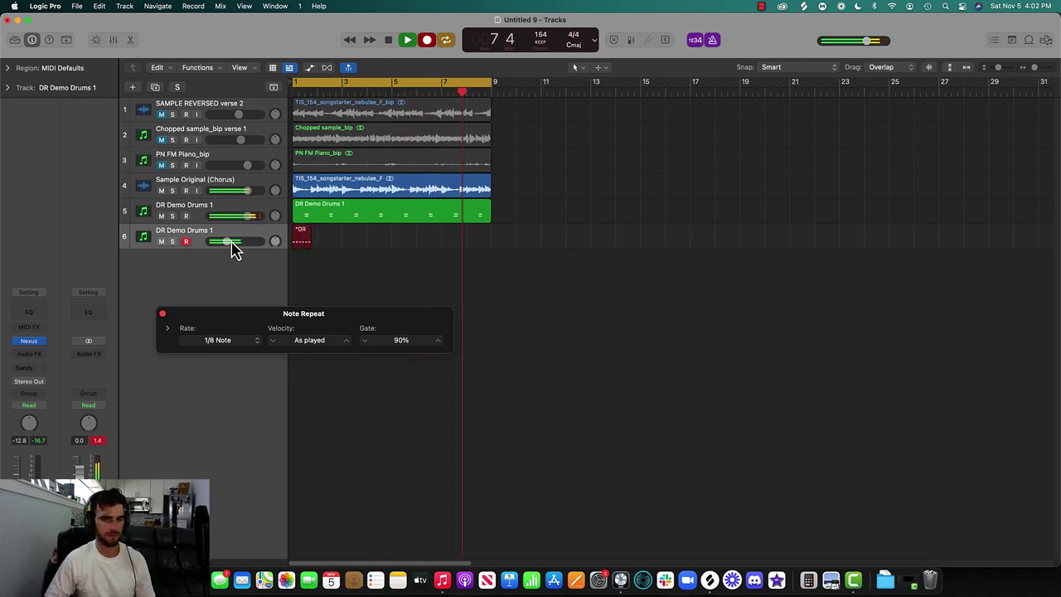
{"action": "key", "text": "space"}
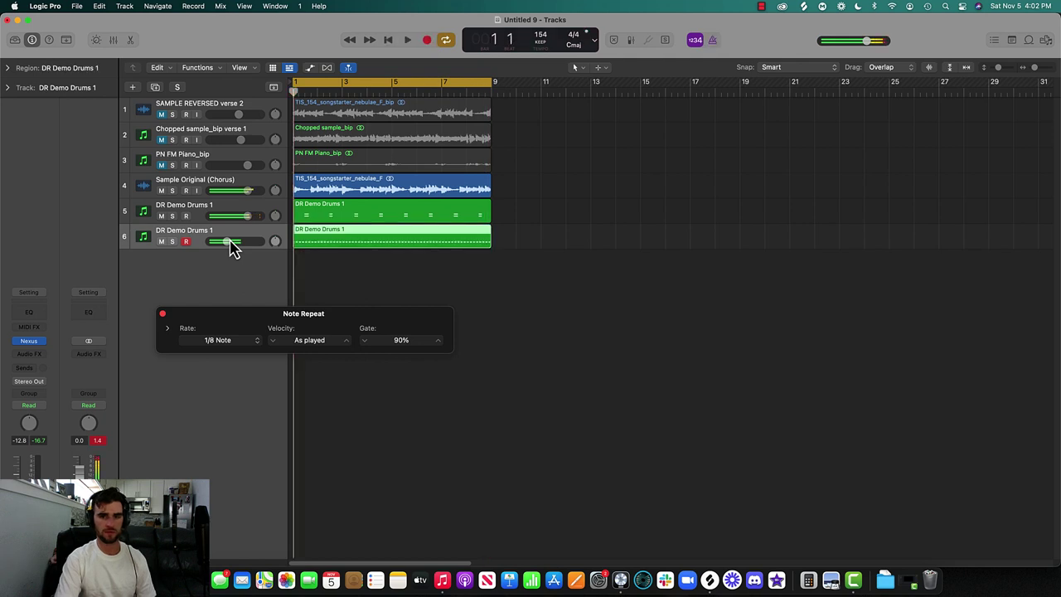
- Play back the first bars of the chorus loop with both recorded drum patterns
{"action": "left_click", "coordinate": [761, 7]}
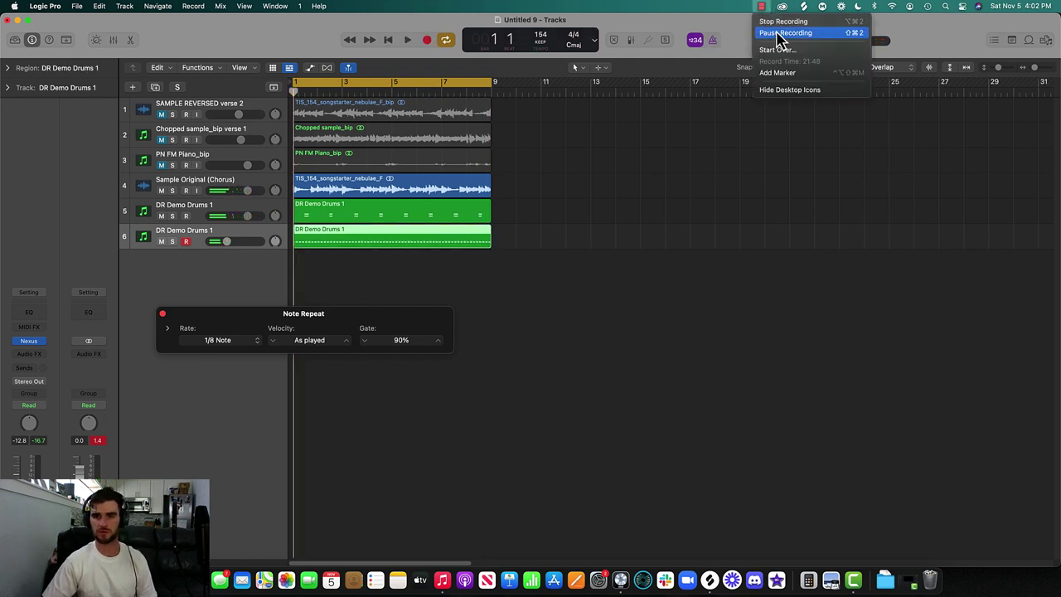
{"action": "left_click", "coordinate": [569, 251]}
{"action": "key", "text": "space"}
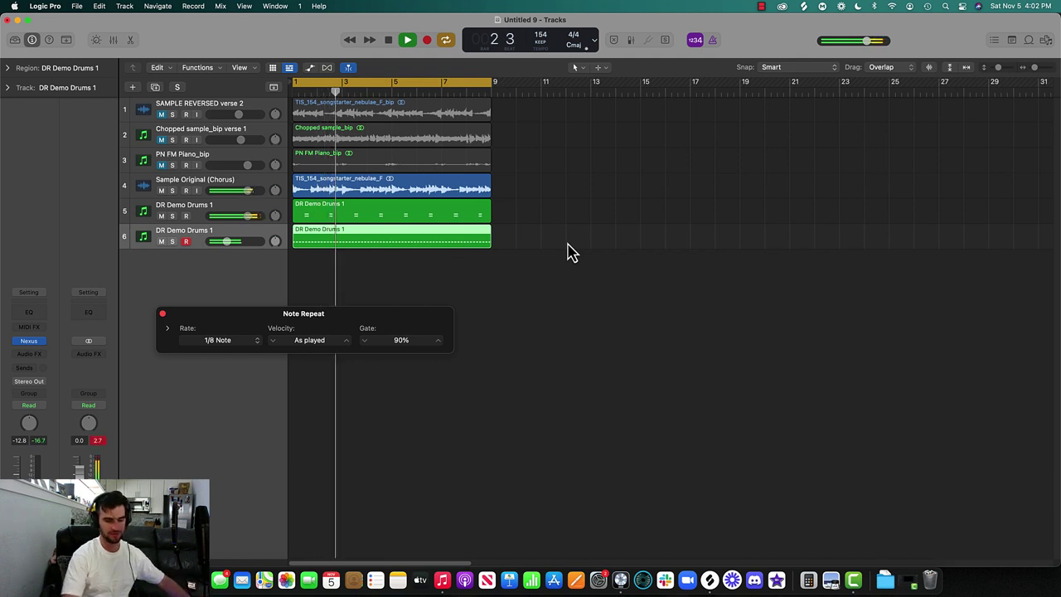
{"action": "key", "text": "space"}
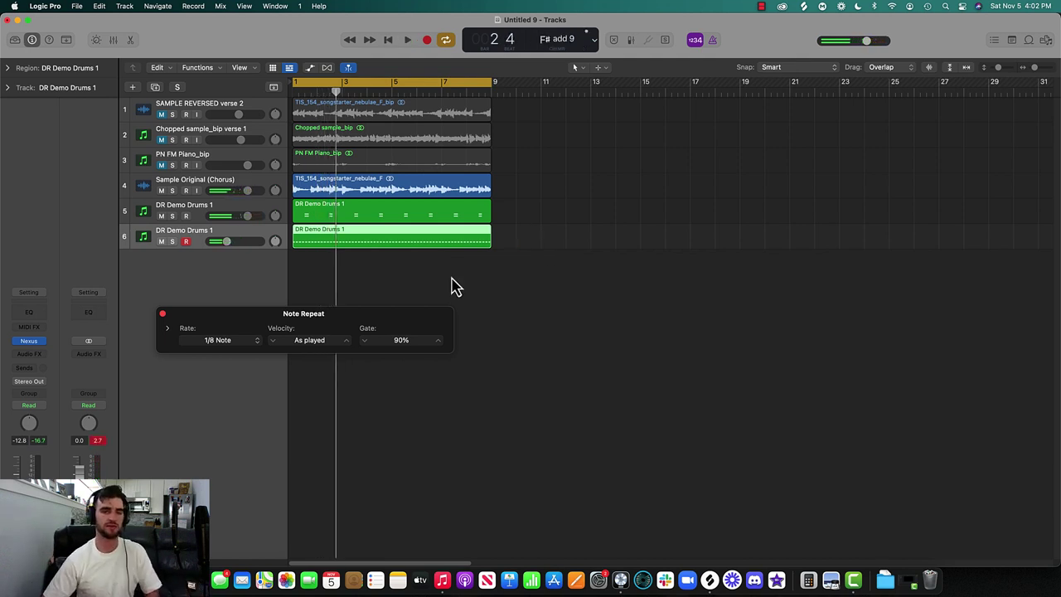
- Rename the first drum track as CLAP and the duplicated drum track as Hi Hats
{"action": "double_click", "coordinate": [190, 206]}
{"action": "type", "text": "C"}
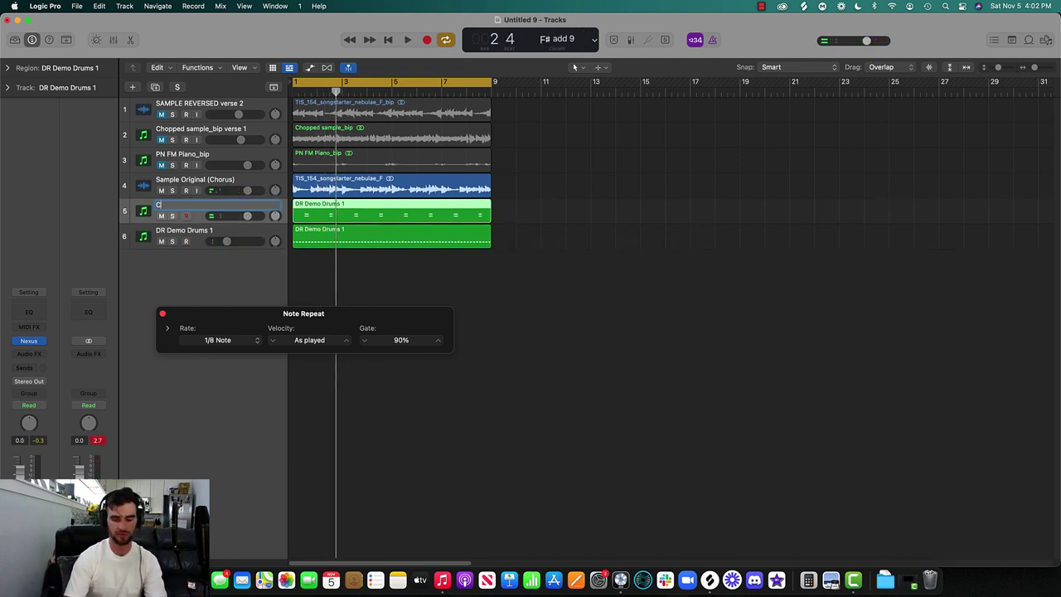
{"action": "type", "text": "LAP"}
{"action": "key", "text": "Return"}
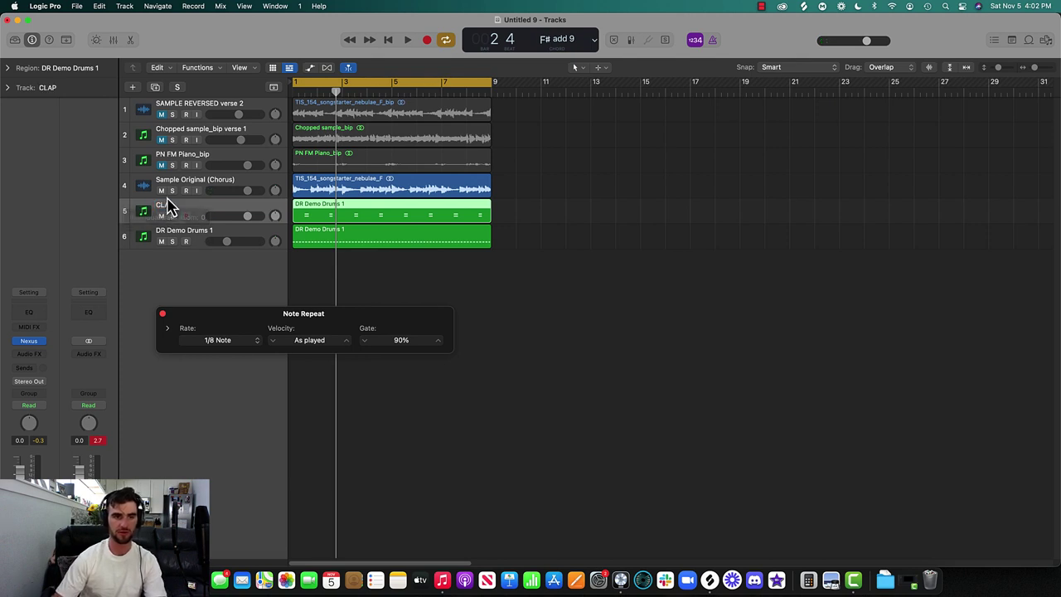
{"action": "double_click", "coordinate": [194, 233]}
{"action": "type", "text": "Hi"}
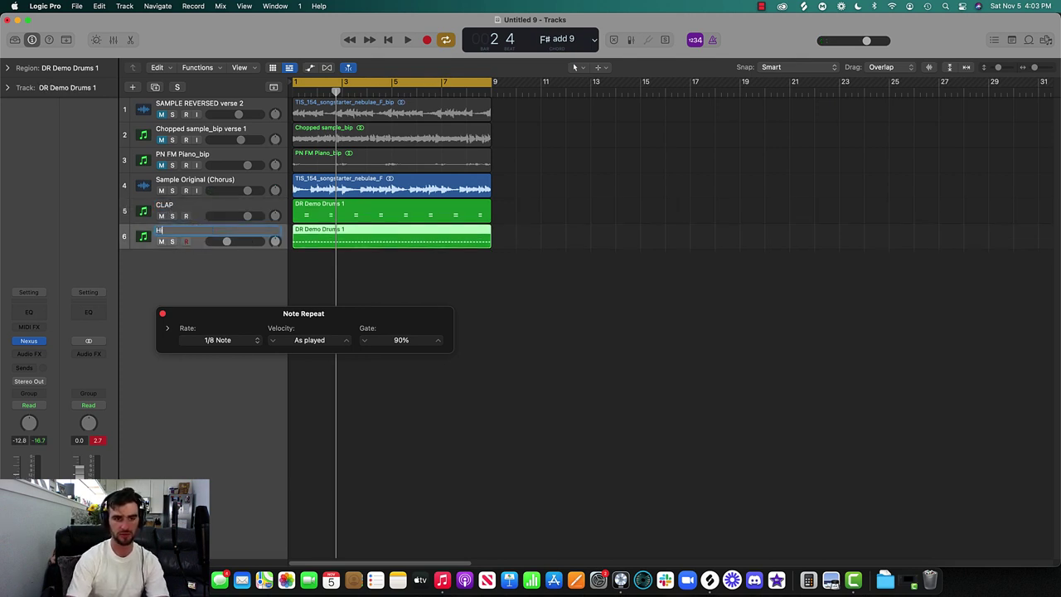
{"action": "type", "text": " Hats"}
{"action": "key", "text": "Return"}
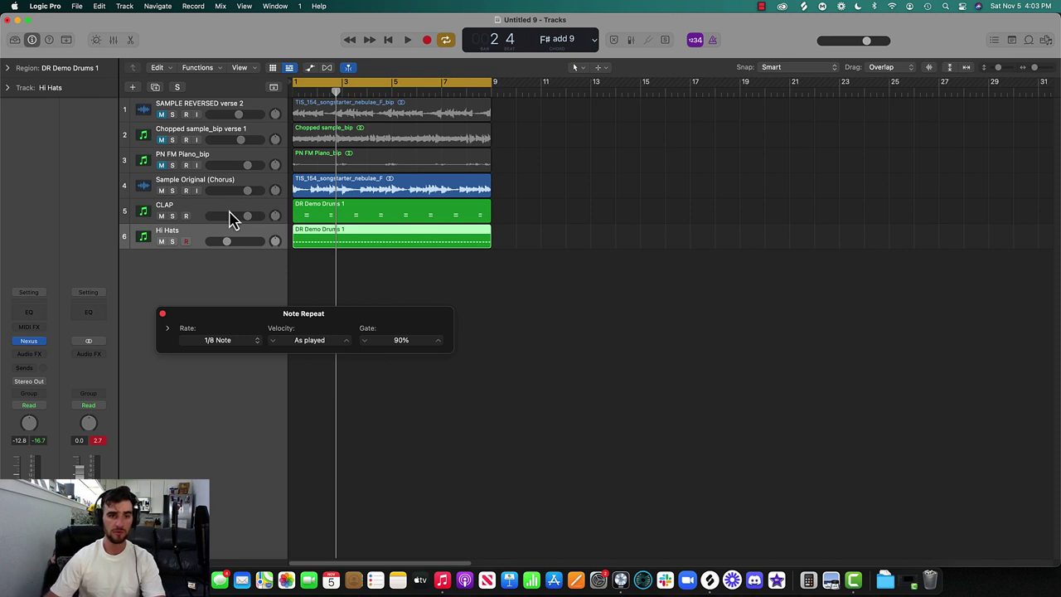
- Duplicate the Hi Hats track, set the Note Repeat rate to 1/16 Note and rehearse over the chorus loop
{"action": "key", "text": "super+d"}
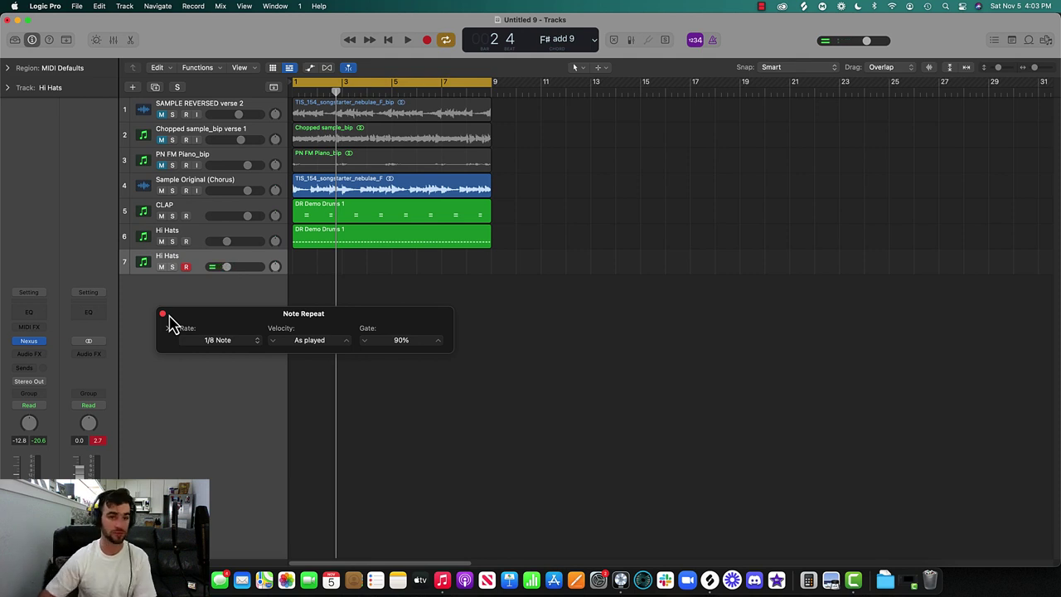
{"action": "left_click", "coordinate": [258, 345]}
{"action": "left_click", "coordinate": [234, 356]}
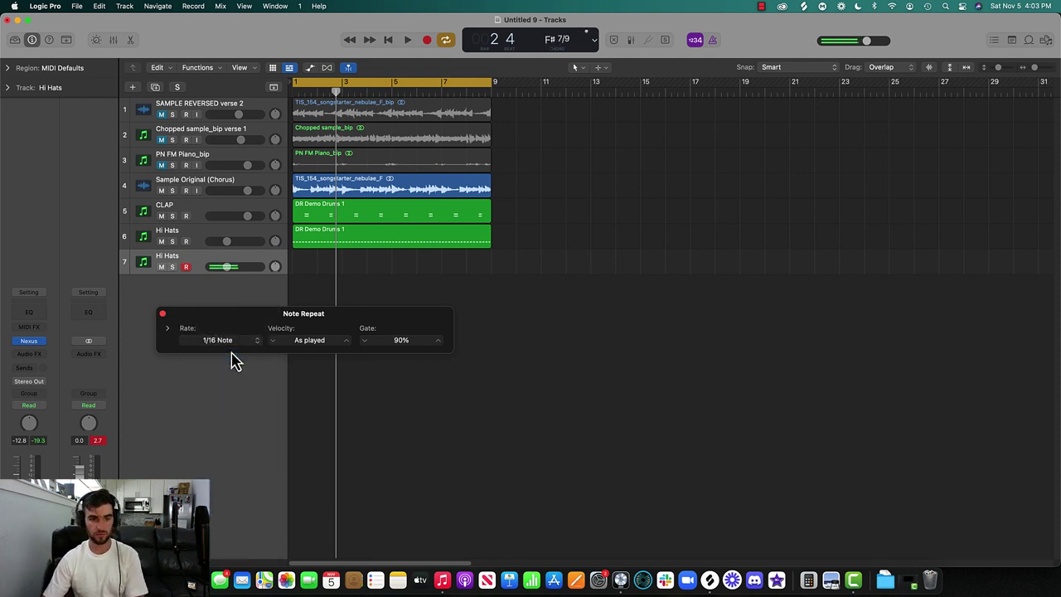
{"action": "key", "text": "space"}
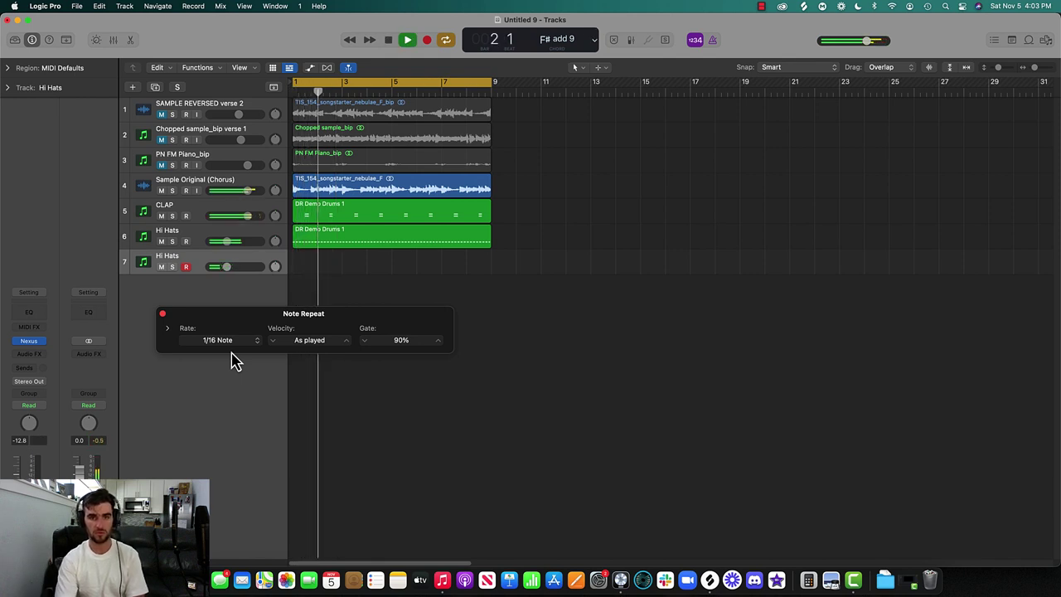
{"action": "key", "text": "space"}
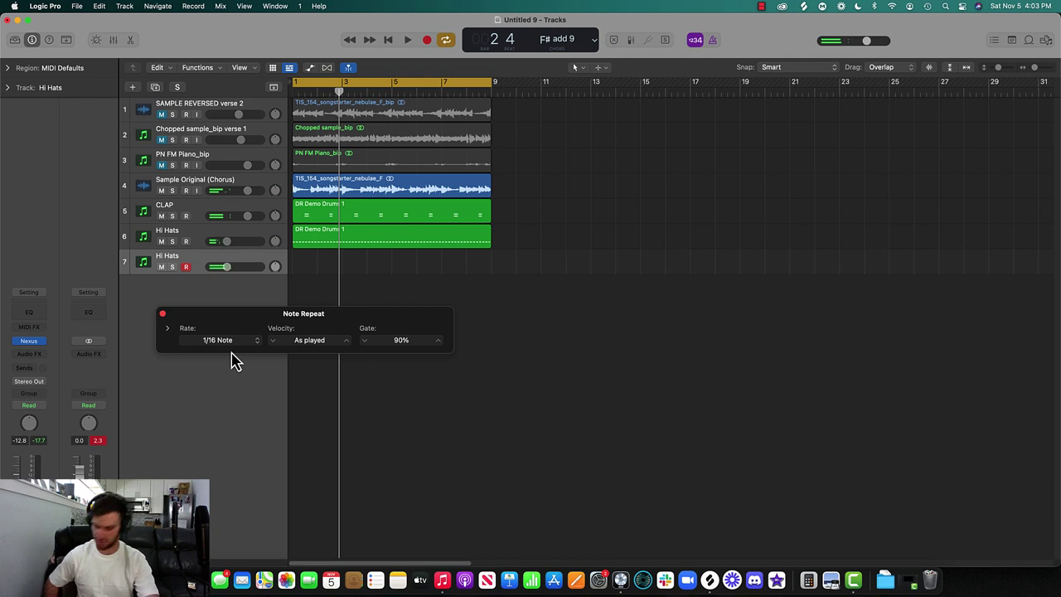
- Record hi-hat rolls on the duplicated Hi Hats track, switching the Note Repeat rate between 1/16, 1/32 and 1/64 Note during the take
{"action": "key", "text": "r"}
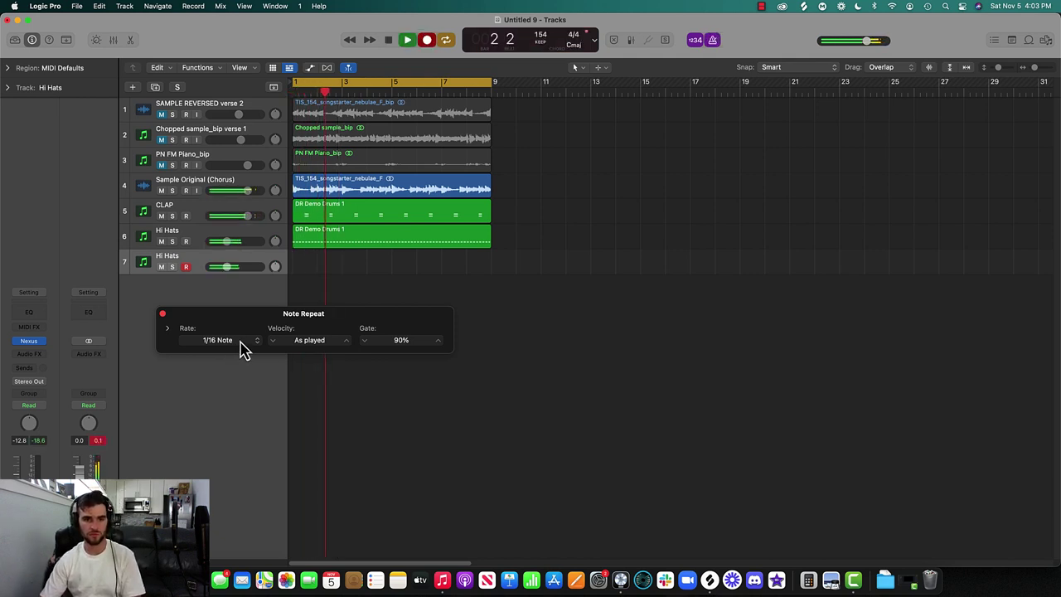
{"action": "left_click", "coordinate": [241, 348]}
{"action": "left_click", "coordinate": [242, 354]}
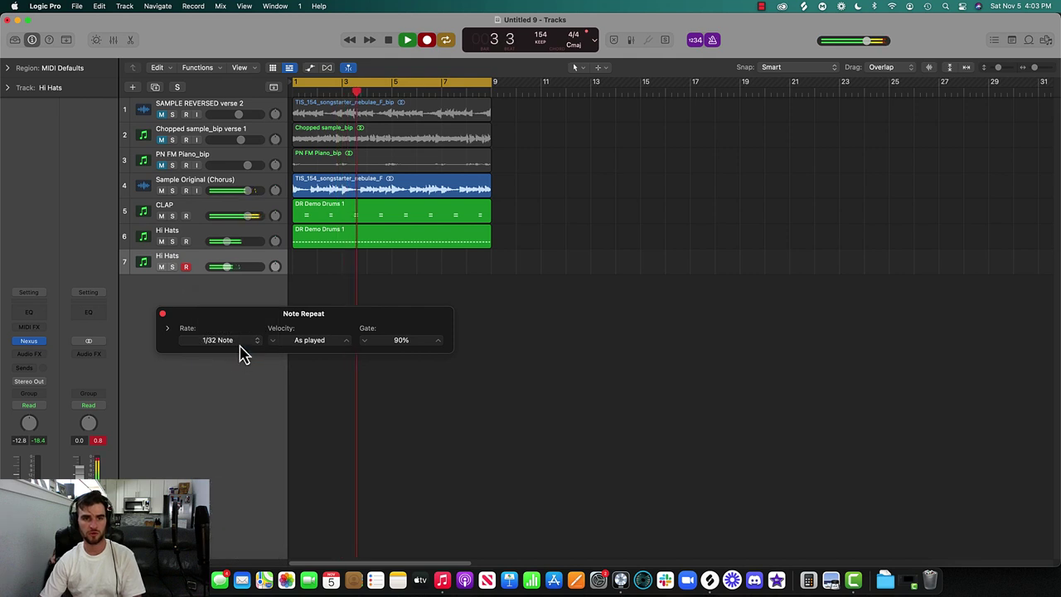
{"action": "left_click", "coordinate": [225, 330]}
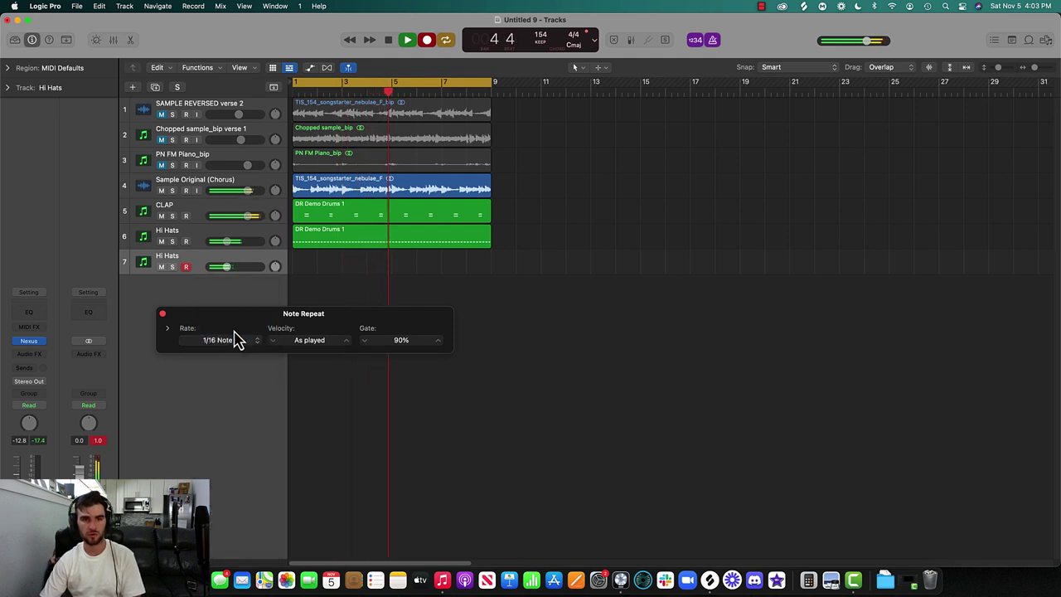
{"action": "left_click", "coordinate": [237, 341]}
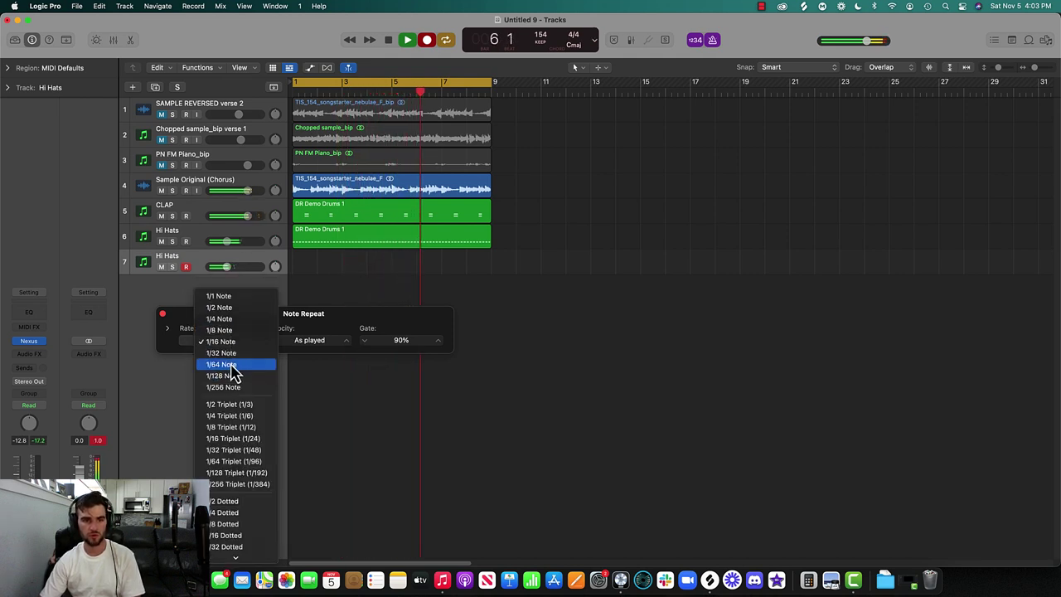
{"action": "left_click", "coordinate": [232, 372]}
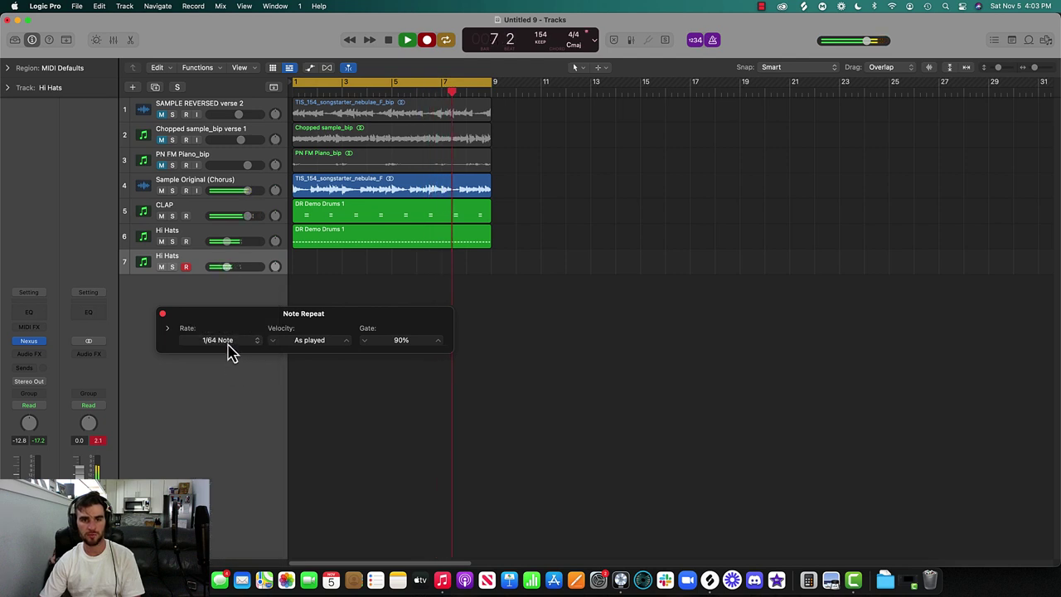
{"action": "left_click", "coordinate": [231, 346]}
{"action": "left_click", "coordinate": [226, 342]}
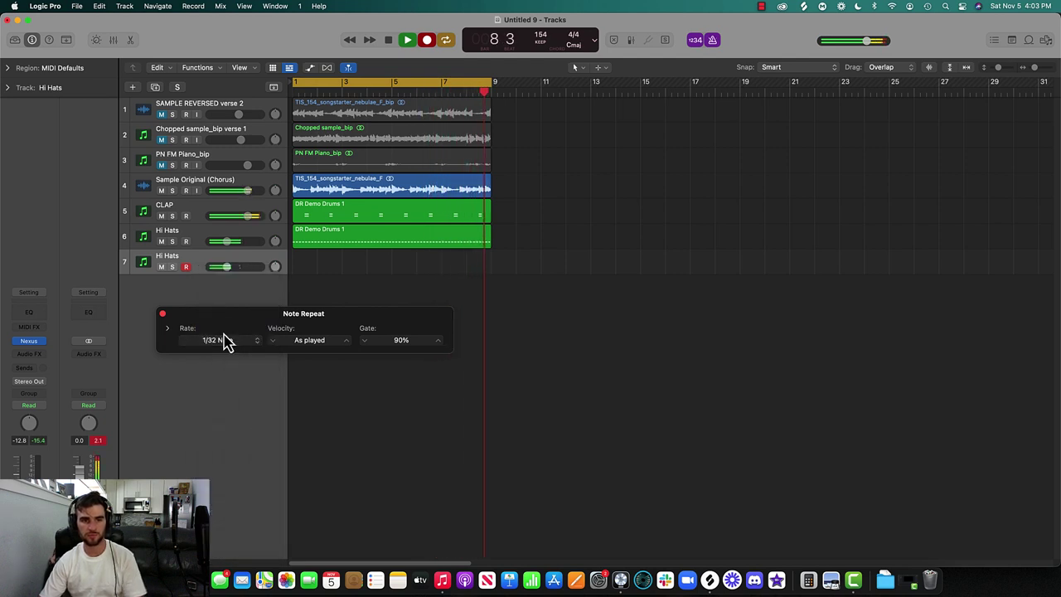
{"action": "key", "text": "space"}
{"action": "left_click", "coordinate": [163, 316]}
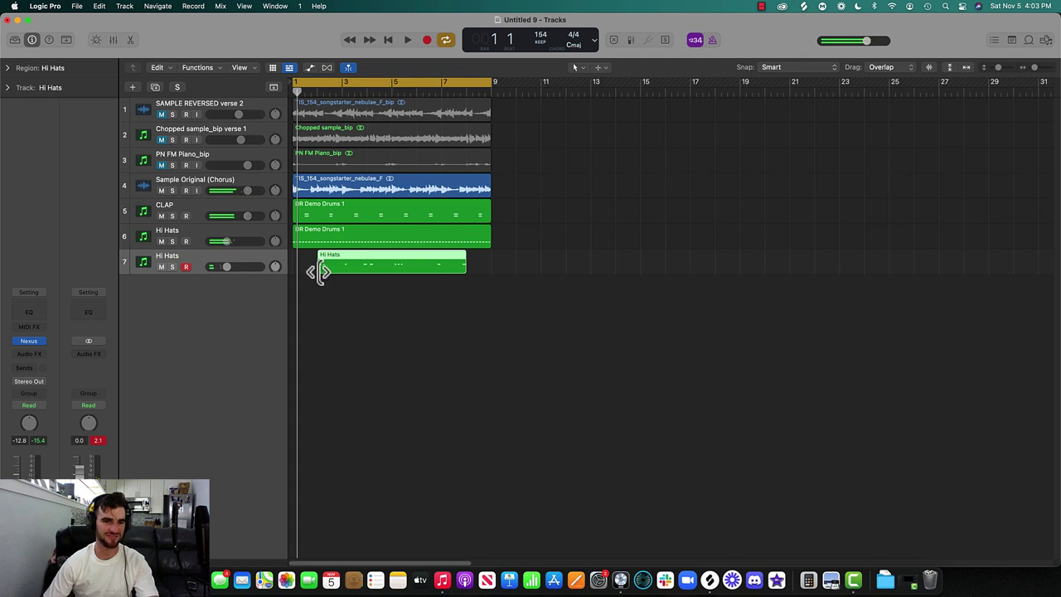
- Extend the recorded roll region at both ends to span bars 1 to 9 and rename its track as Hi Hat rolls
{"action": "left_click_drag", "start_coordinate": [323, 271], "coordinate": [297, 270]}
{"action": "left_click_drag", "start_coordinate": [466, 271], "coordinate": [490, 266]}
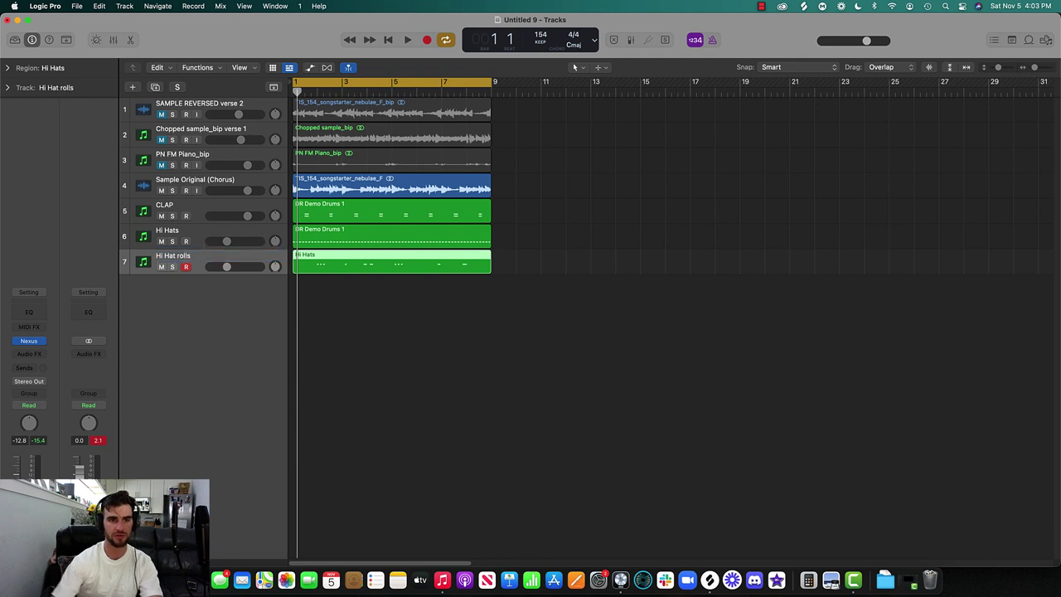
- Pan Hi Hats to -6 and Hi Hat rolls to +8, and lower their volumes to -14.4 dB and -14.2 dB during playback
{"action": "left_click", "coordinate": [232, 247]}
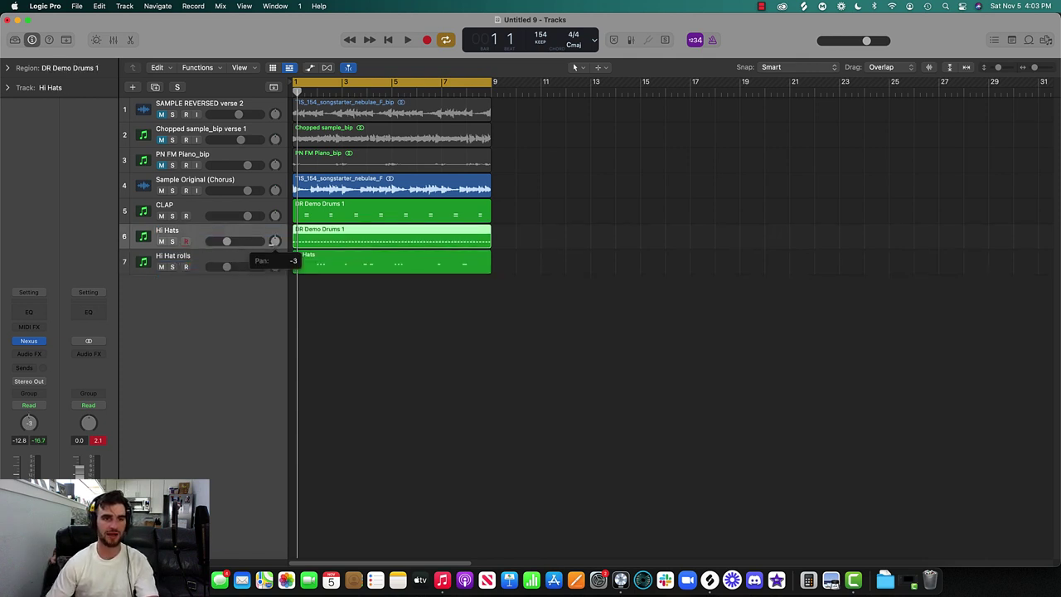
{"action": "key", "text": "space"}
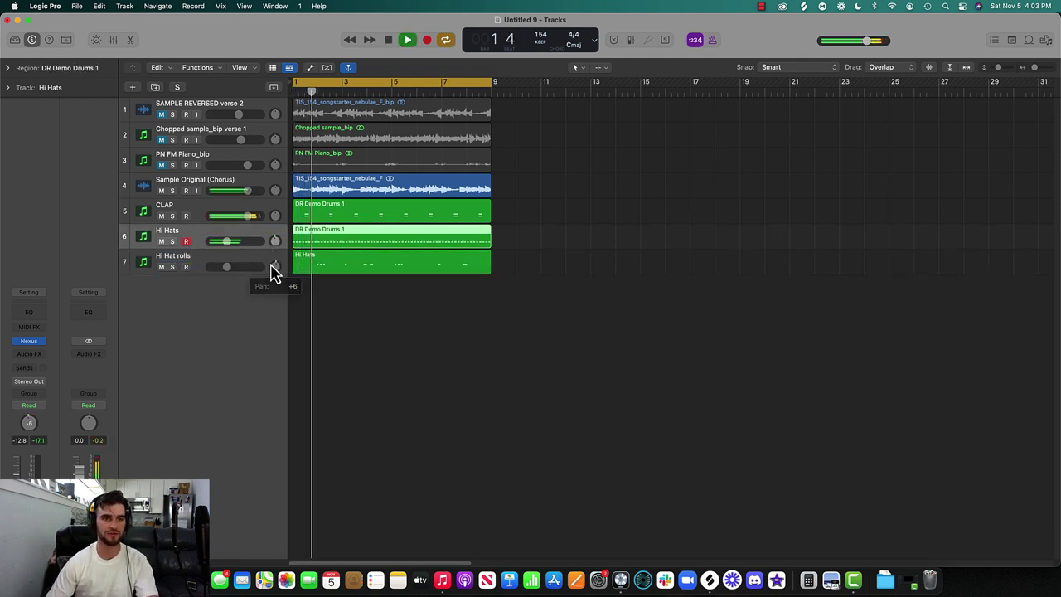
{"action": "left_click_drag", "start_coordinate": [245, 267], "coordinate": [236, 242]}
{"action": "key", "text": "Return"}
- Add a Channel EQ to Hi Hats with a low cut at 895 Hz, -1.5 dB at 7350 Hz and a high cut at 15000 Hz
{"action": "left_click", "coordinate": [25, 316]}
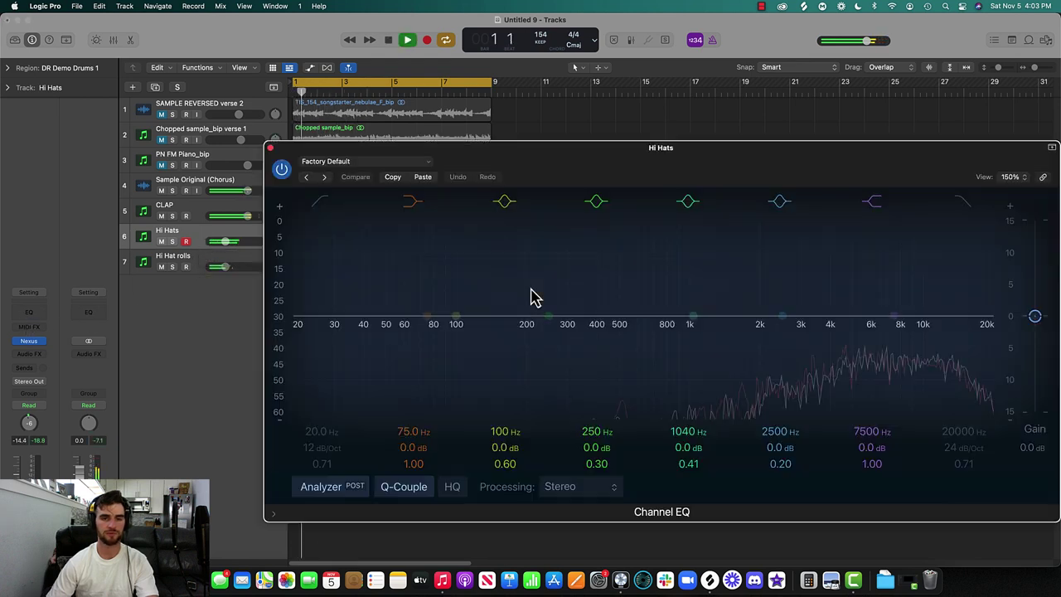
{"action": "left_click", "coordinate": [320, 200]}
{"action": "left_click_drag", "start_coordinate": [312, 241], "coordinate": [649, 266]}
{"action": "left_click_drag", "start_coordinate": [553, 292], "coordinate": [598, 294]}
{"action": "left_click_drag", "start_coordinate": [566, 325], "coordinate": [646, 328]}
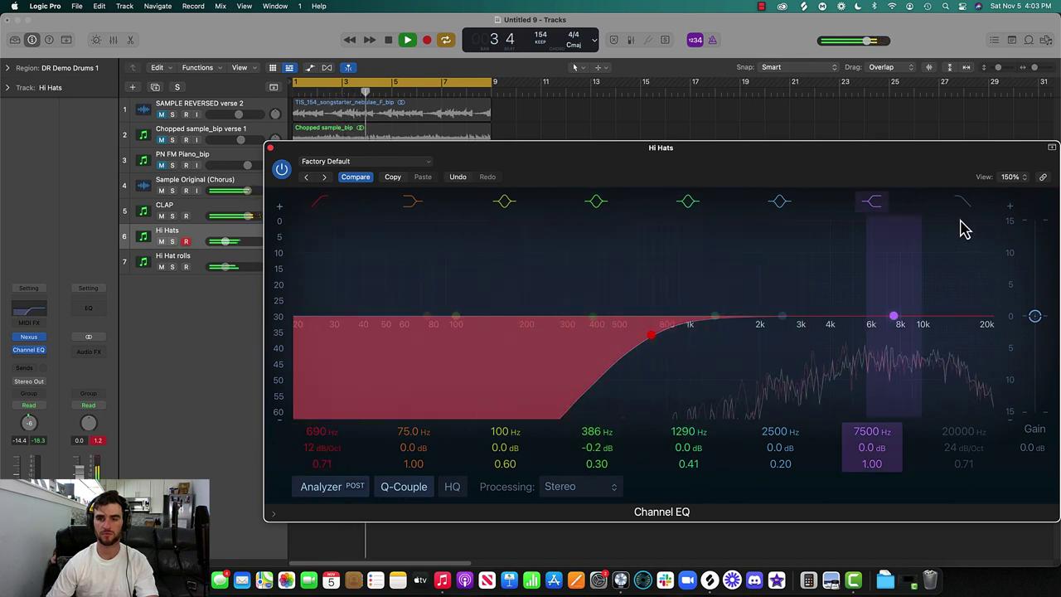
{"action": "left_click_drag", "start_coordinate": [949, 222], "coordinate": [900, 265]}
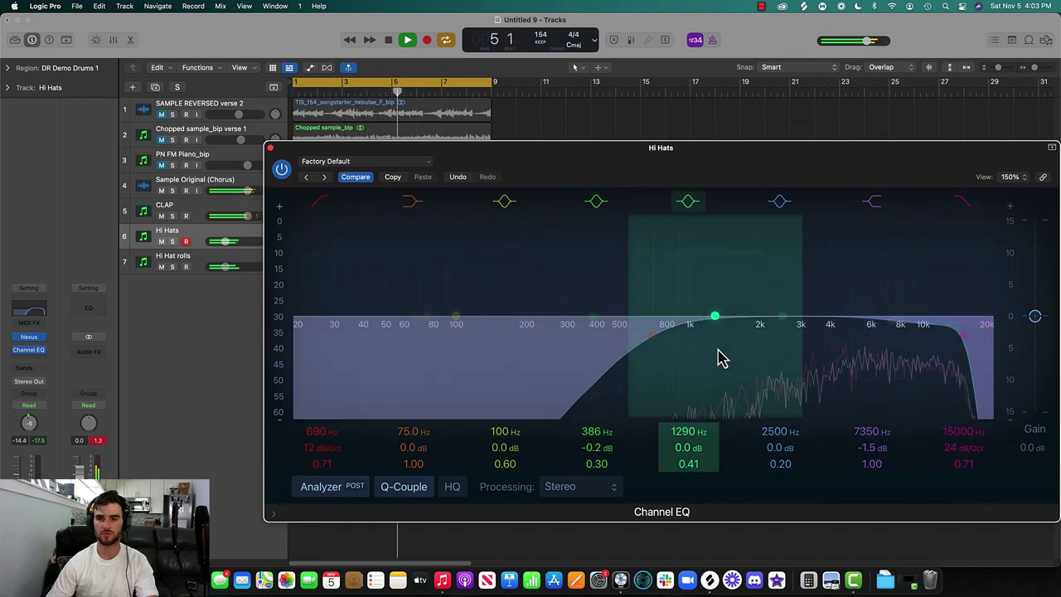
{"action": "left_click_drag", "start_coordinate": [626, 365], "coordinate": [652, 362]}
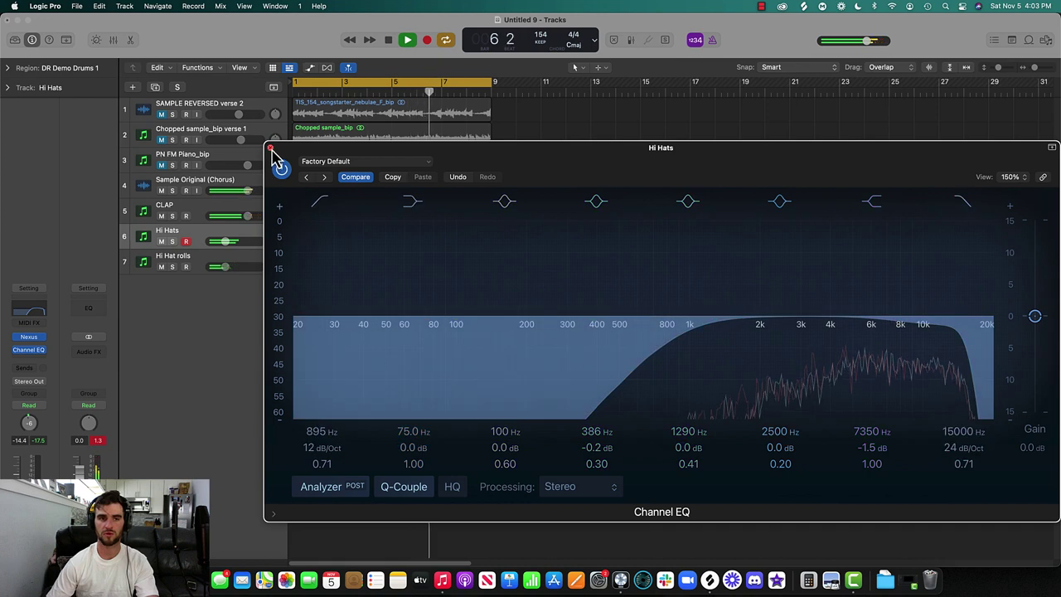
{"action": "left_click", "coordinate": [270, 149]}
{"action": "key", "text": "space"}
- Bounce the Hi Hats region in place to a new track as hi hats_bip and delete the original Hi Hats track
{"action": "right_click", "coordinate": [358, 238]}
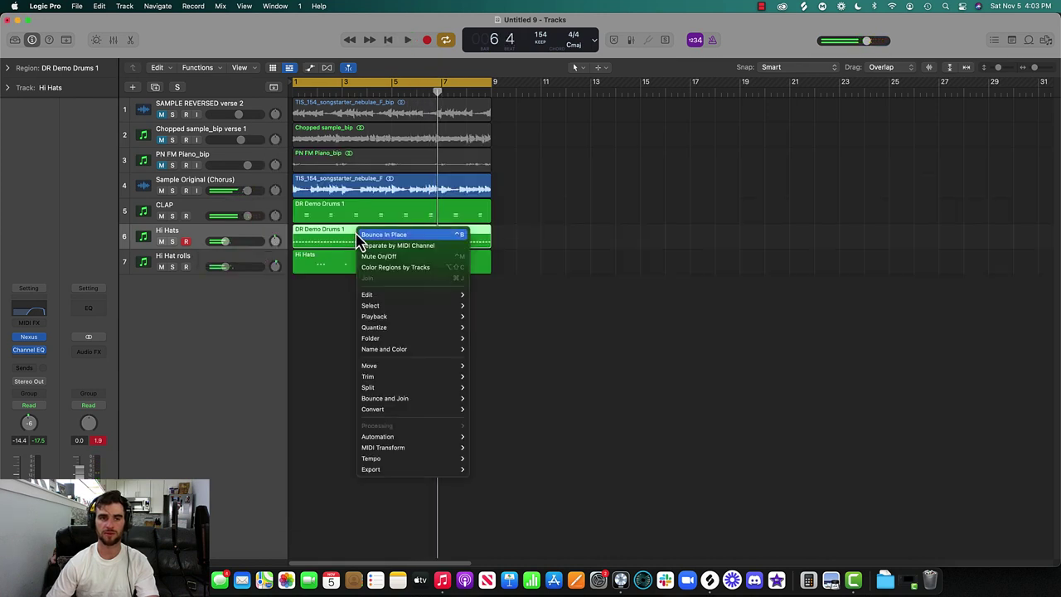
{"action": "left_click", "coordinate": [398, 234]}
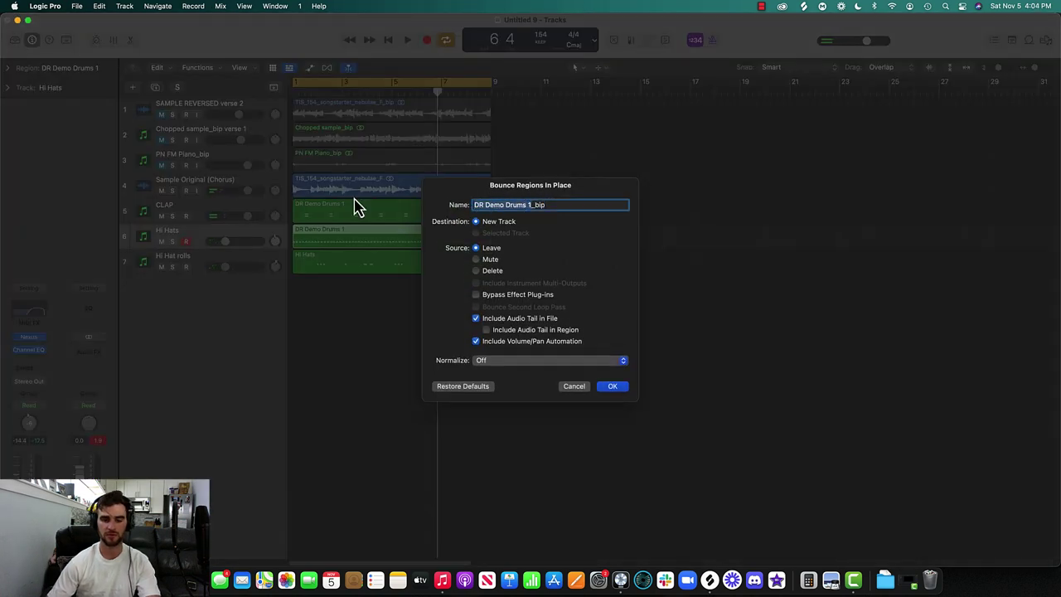
{"action": "type", "text": "s"}
{"action": "key", "text": "Return"}
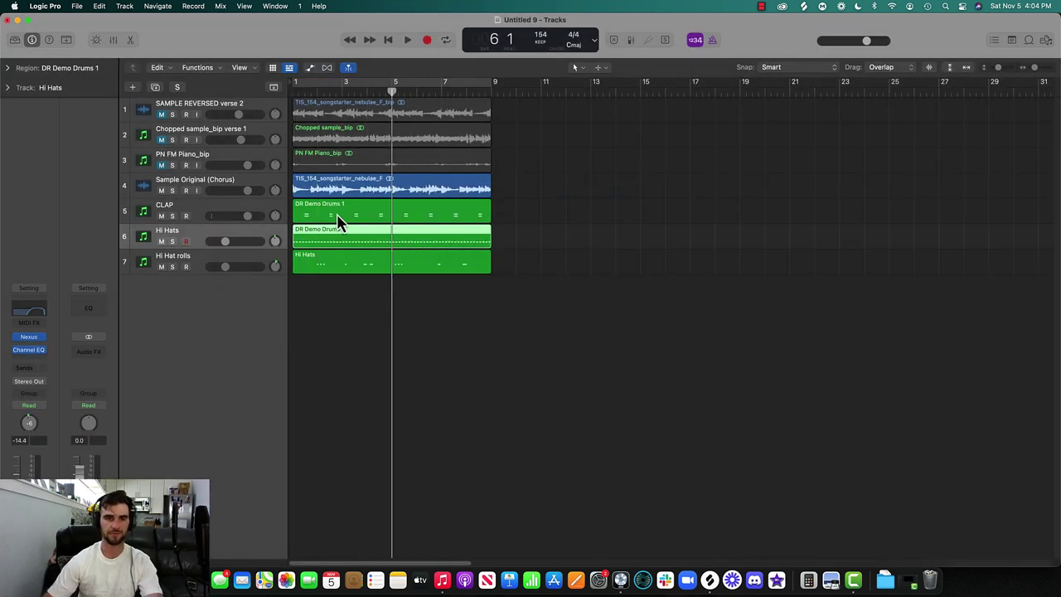
{"action": "left_click", "coordinate": [207, 240]}
{"action": "key", "text": "super+BackSpace"}
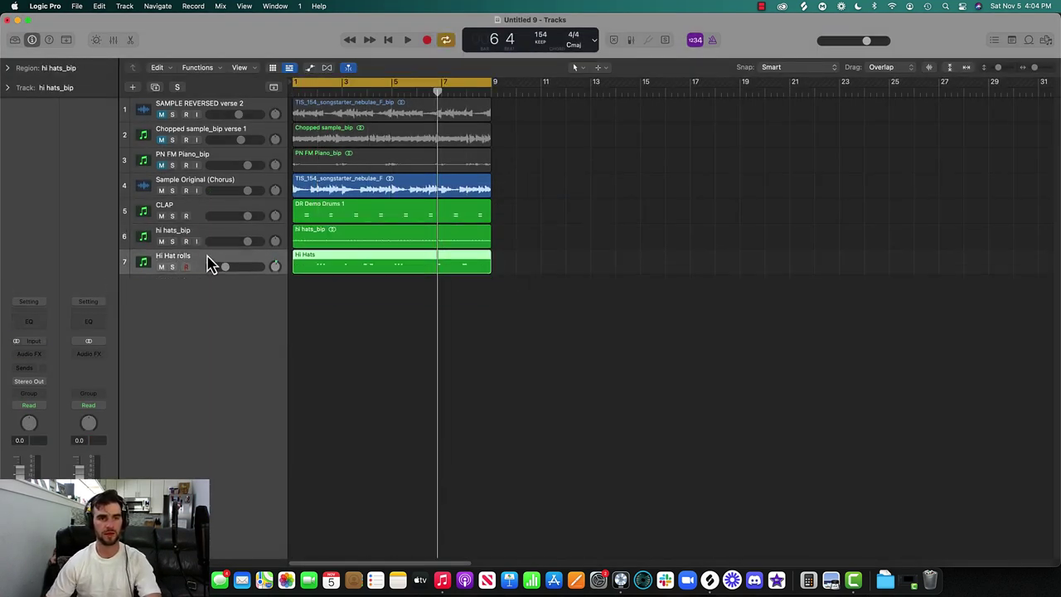
- Add a Channel EQ to Hi Hat rolls with -1.0 dB at 2560 Hz and a 12700 Hz high cut, and set the track's volume to -10.2 dB
{"action": "right_click", "coordinate": [332, 256]}
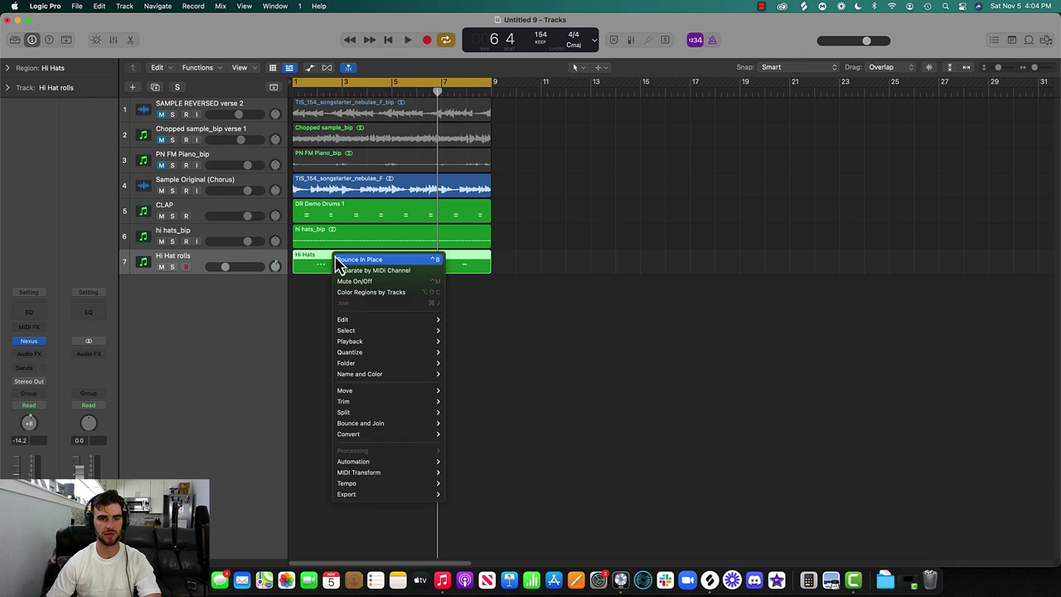
{"action": "left_click", "coordinate": [292, 269]}
{"action": "key", "text": "space"}
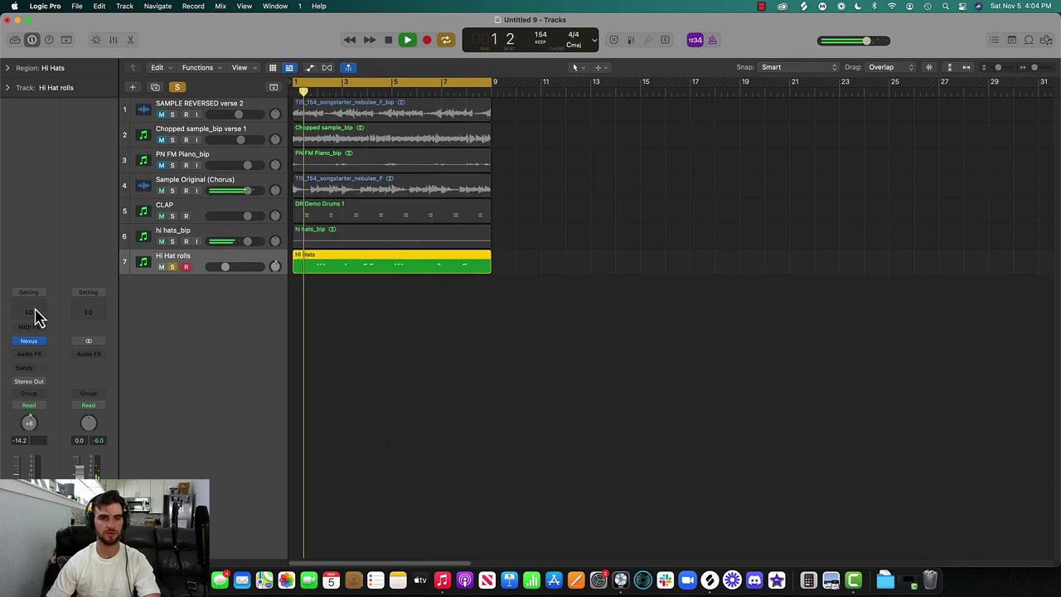
{"action": "left_click", "coordinate": [35, 315]}
{"action": "left_click_drag", "start_coordinate": [801, 250], "coordinate": [821, 258]}
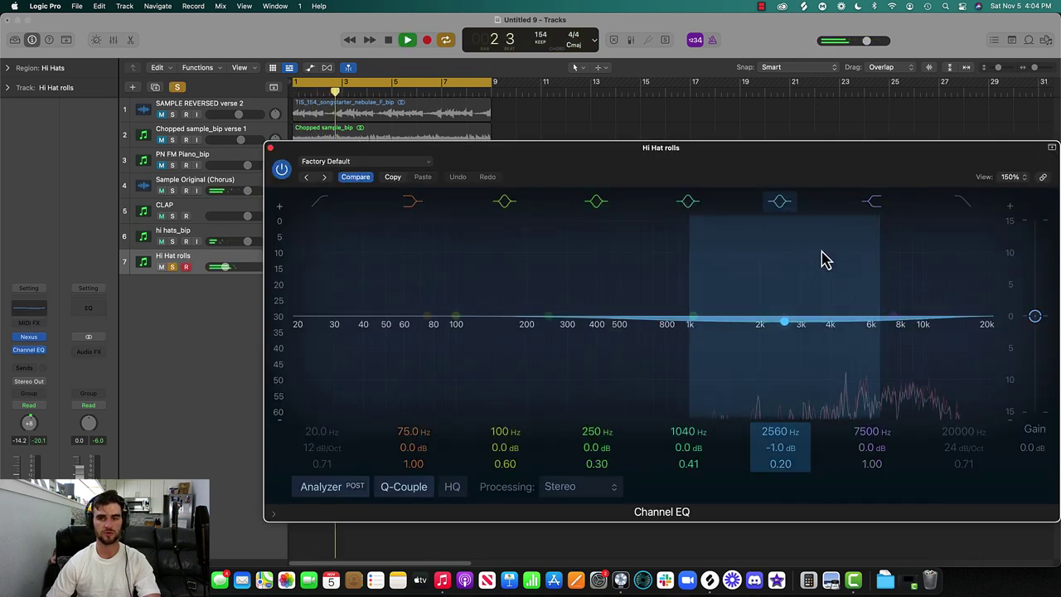
{"action": "left_click_drag", "start_coordinate": [975, 227], "coordinate": [931, 239]}
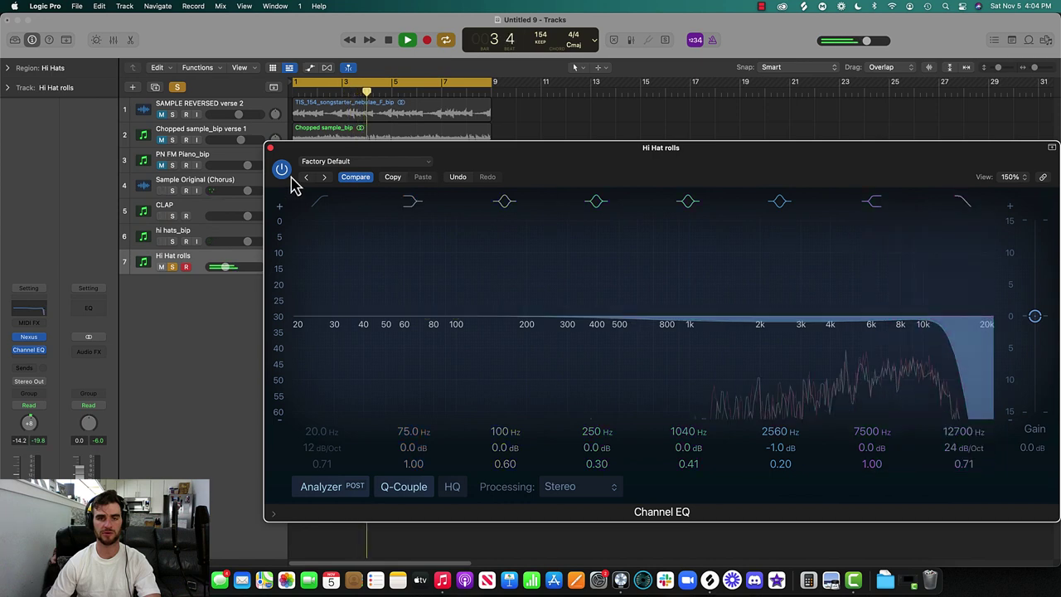
{"action": "left_click", "coordinate": [270, 148]}
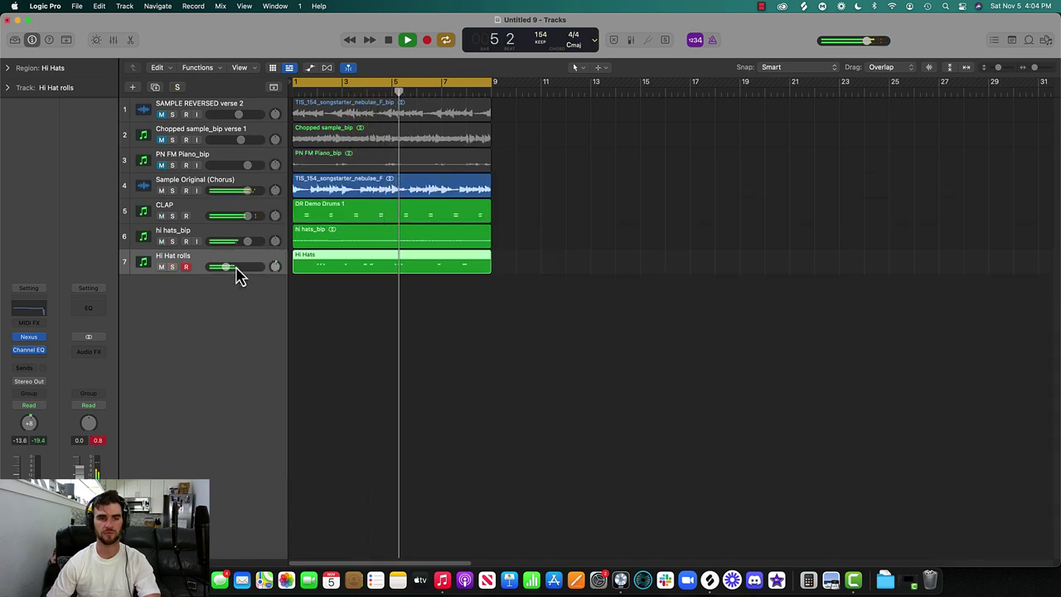
{"action": "left_click_drag", "start_coordinate": [227, 266], "coordinate": [229, 266]}
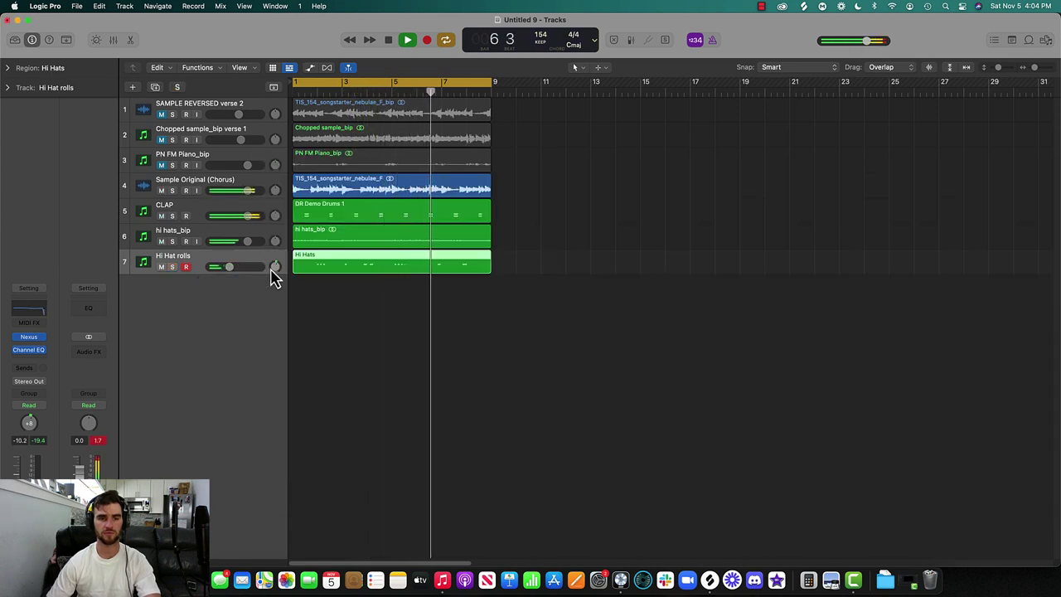
{"action": "key", "text": "space"}
- Bounce the Hi Hat rolls region in place to a new track as Hi Hat rolls_bip
{"action": "right_click", "coordinate": [334, 262]}
{"action": "left_click", "coordinate": [337, 259]}
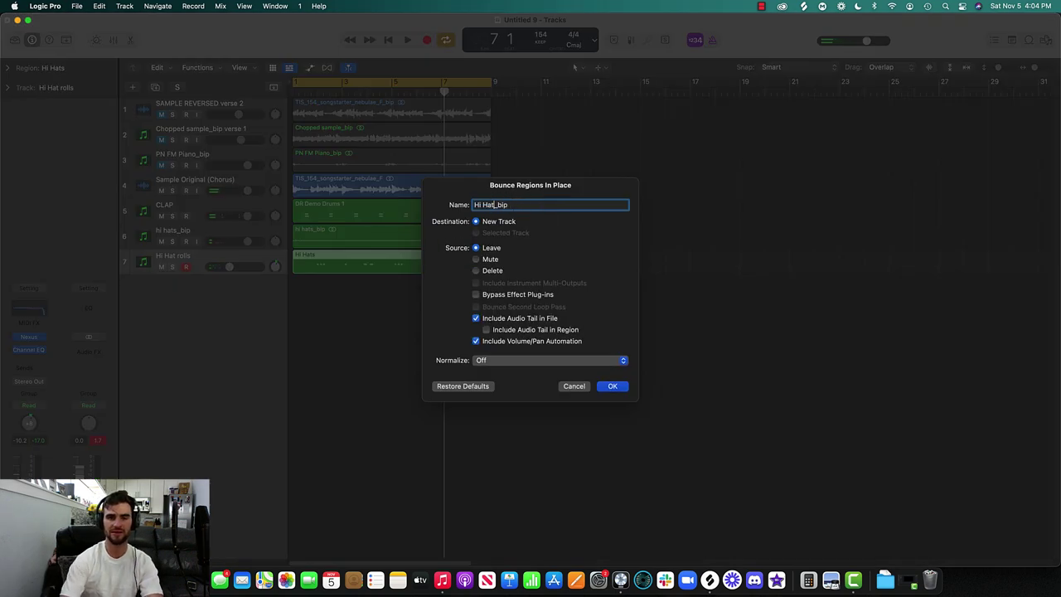
{"action": "key", "text": "Return"}
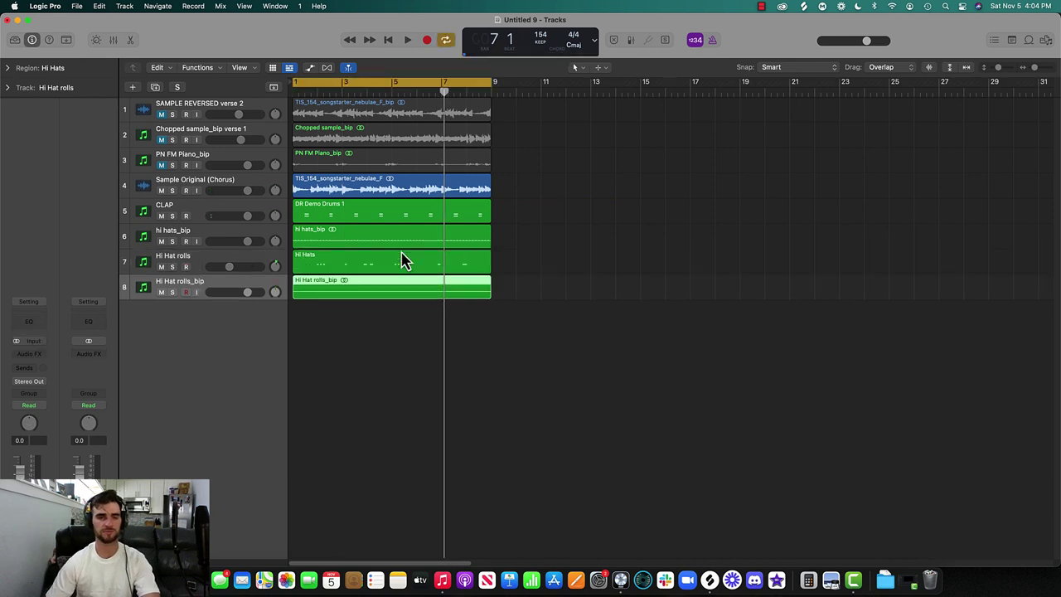
- Reset the original Hi Hat rolls track's pan and volume to 0 and move it below the bounced rolls track
{"action": "left_click", "coordinate": [217, 264]}
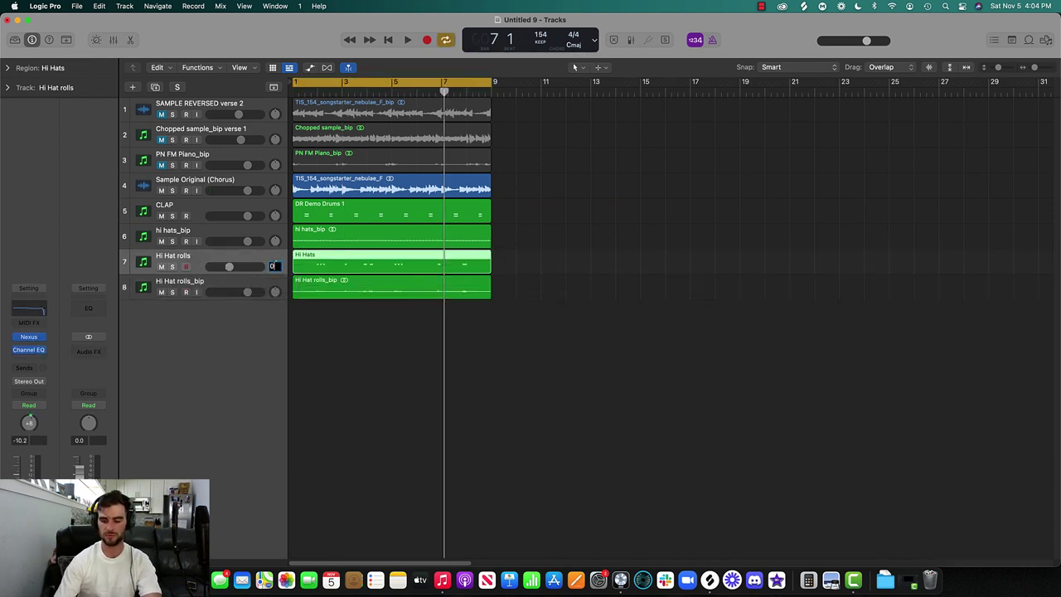
{"action": "left_click_drag", "start_coordinate": [214, 262], "coordinate": [208, 303]}
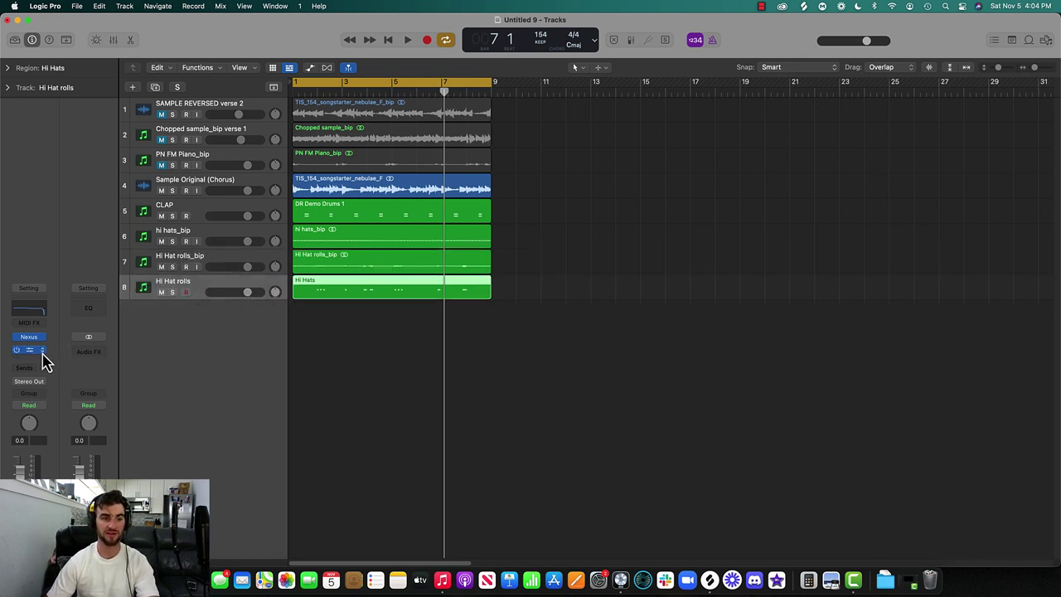
- Remove the Channel EQ from the original Hi Hat rolls track and delete its MIDI region
{"action": "left_click", "coordinate": [42, 352]}
{"action": "left_click", "coordinate": [61, 311]}
{"action": "left_click", "coordinate": [316, 338]}
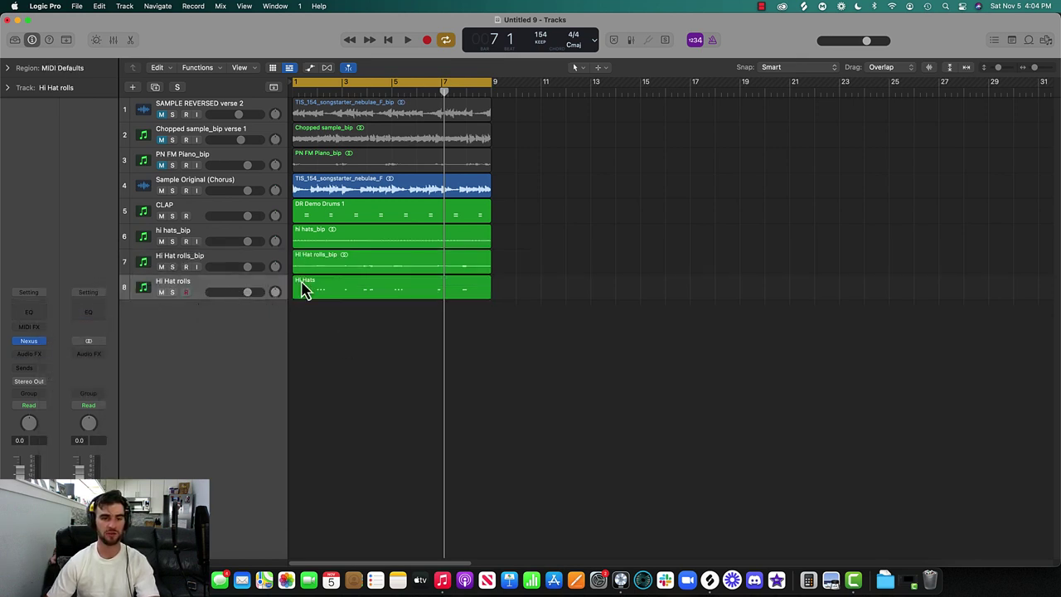
{"action": "left_click", "coordinate": [347, 294]}
{"action": "key", "text": "Delete"}
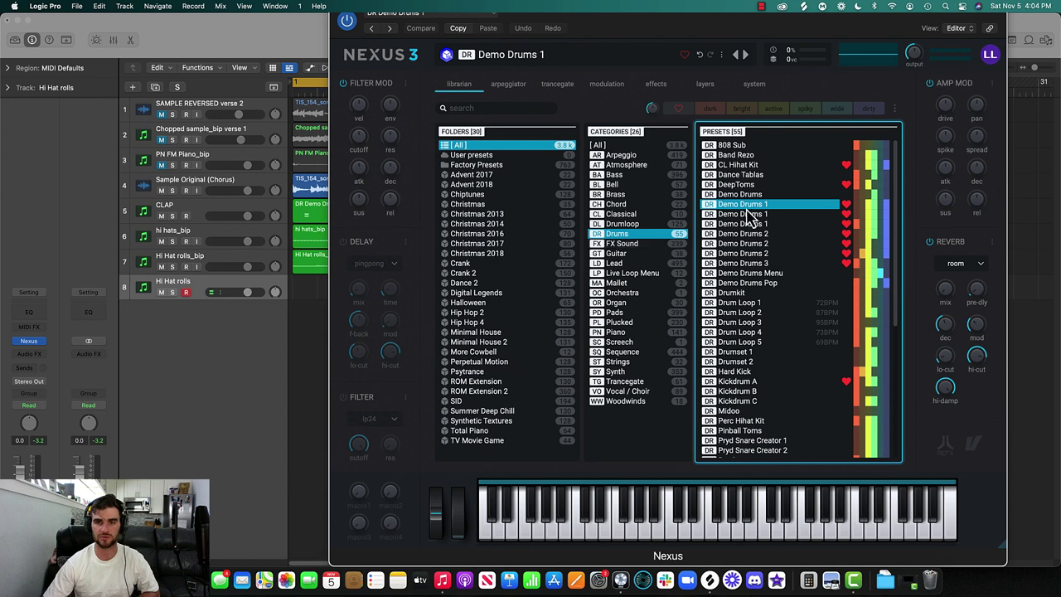
- Load the second Demo Drums 1 preset in Nexus on the emptied Hi Hat rolls track and lower its volume to -9.4 dB
{"action": "left_click", "coordinate": [751, 216]}
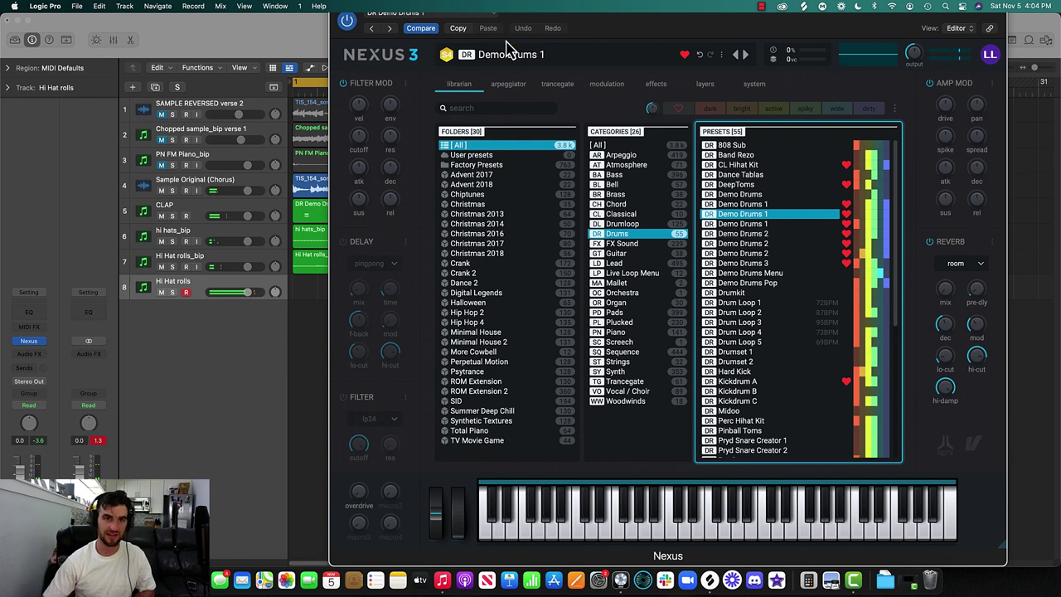
{"action": "left_click_drag", "start_coordinate": [617, 23], "coordinate": [620, 77]}
{"action": "left_click", "coordinate": [337, 53]}
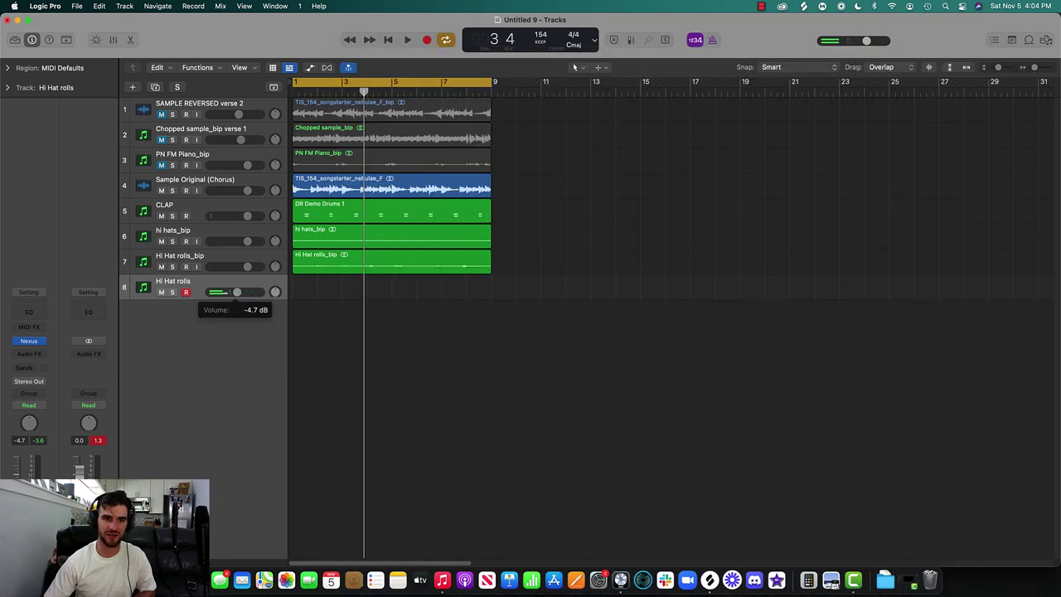
{"action": "left_click", "coordinate": [211, 292]}
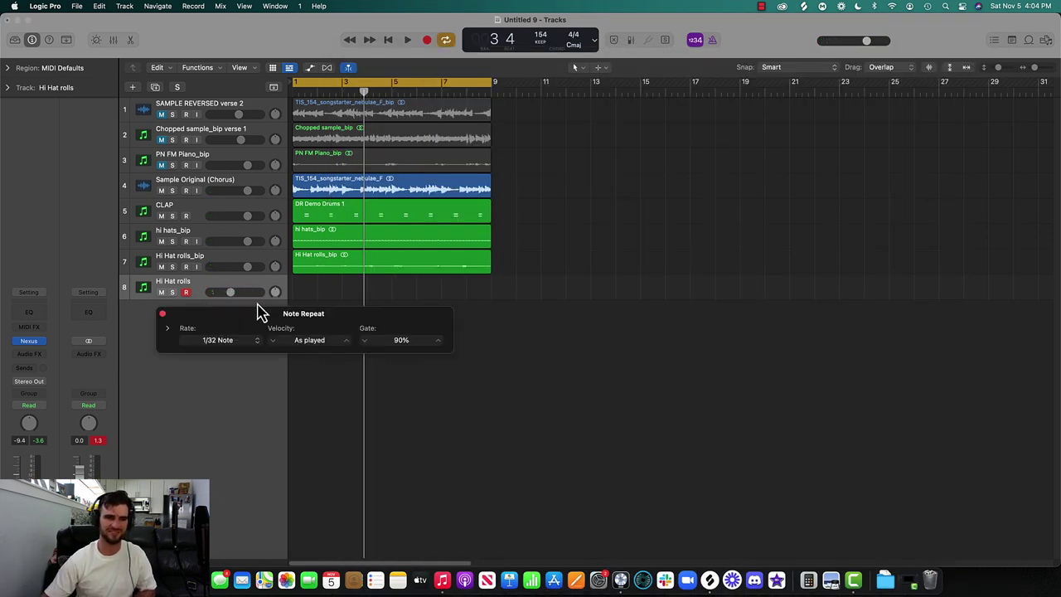
- Set the Note Repeat rate to 1/16 Note, close its window, and discard the short trial take on the Hi Hat rolls track
{"action": "left_click", "coordinate": [236, 342]}
{"action": "left_click", "coordinate": [238, 331]}
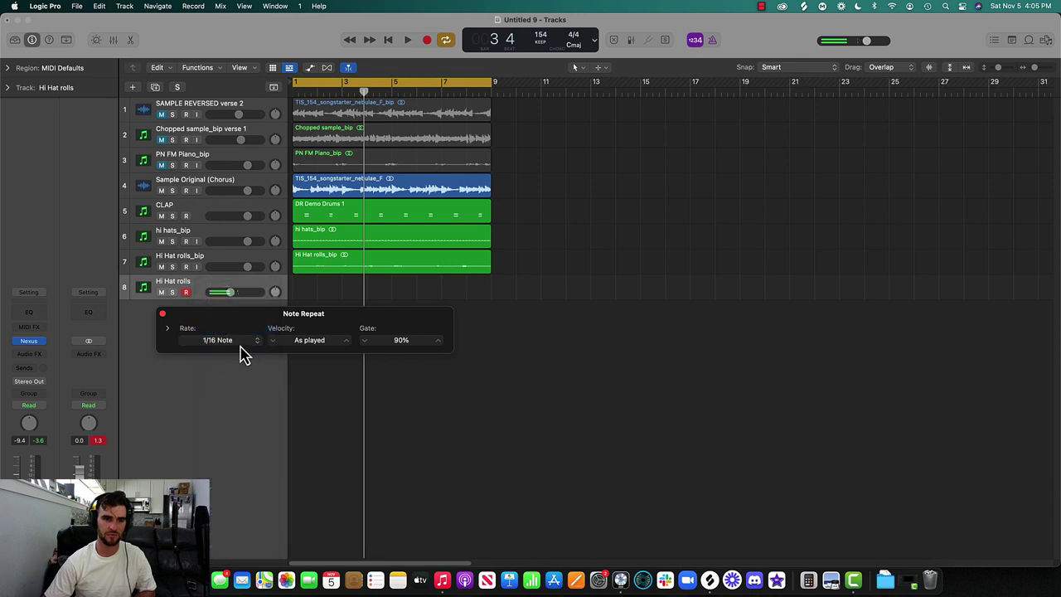
{"action": "key", "text": "r"}
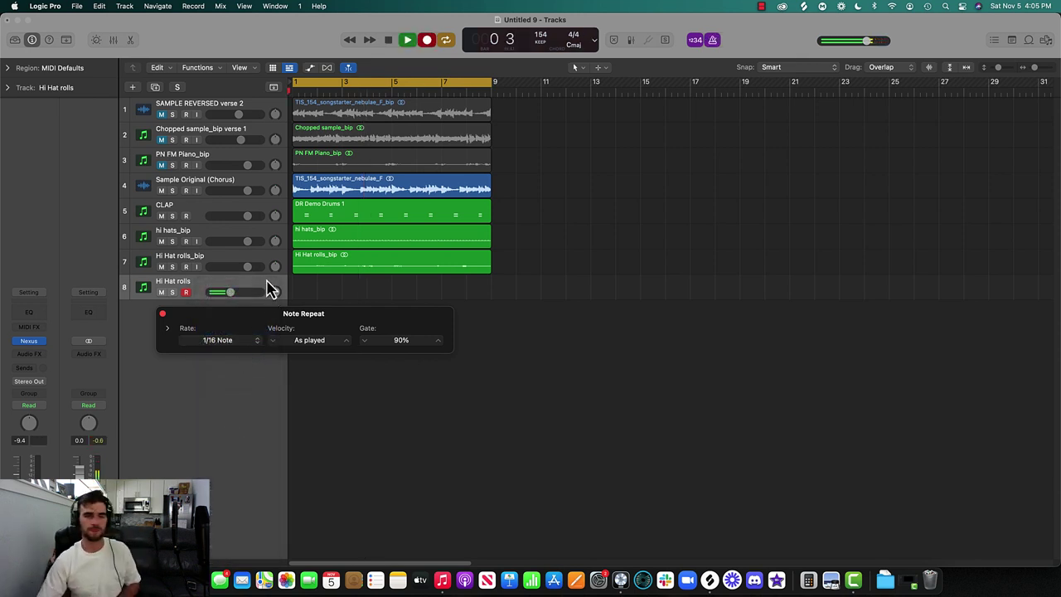
{"action": "left_click", "coordinate": [217, 340]}
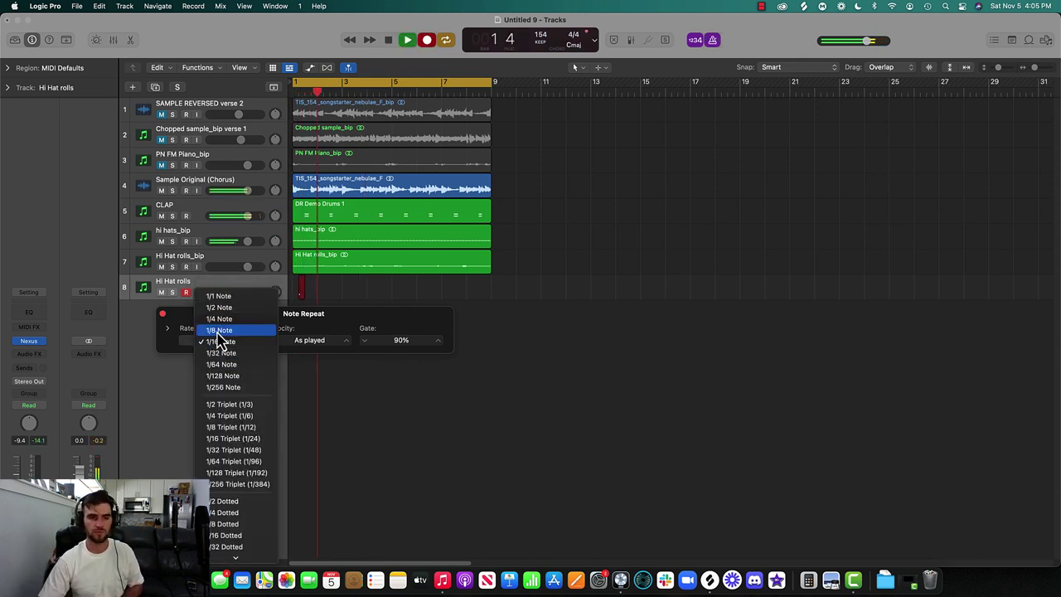
{"action": "left_click", "coordinate": [165, 319]}
{"action": "left_click", "coordinate": [163, 314]}
{"action": "key", "text": "space"}
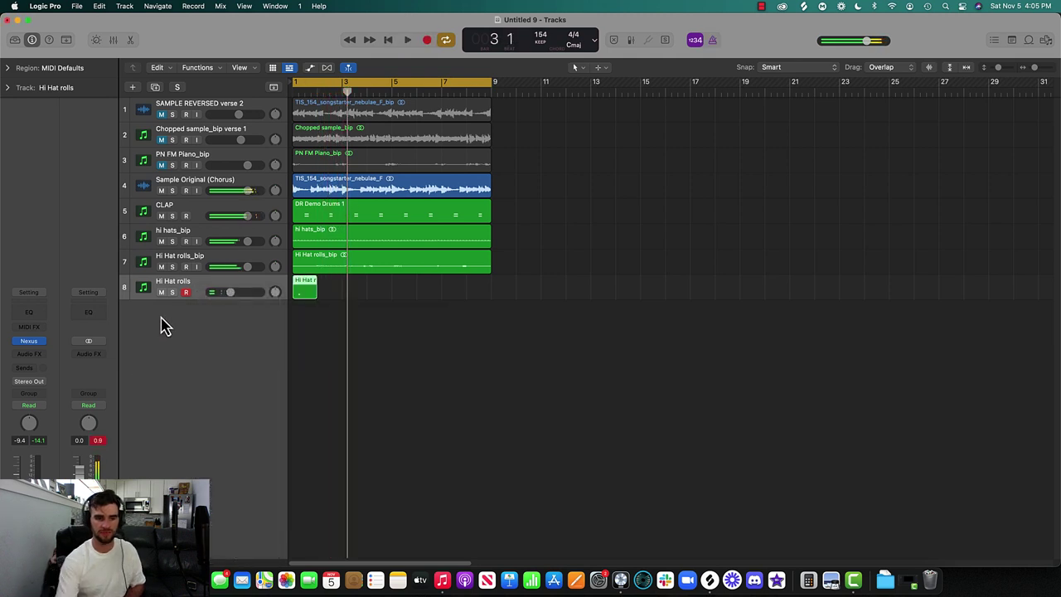
{"action": "key", "text": "super+z"}
- Record a clap roll pattern on the Hi Hat rolls track, from bar 1 through about bar 8
{"action": "key", "text": "Return"}
{"action": "key", "text": "r"}
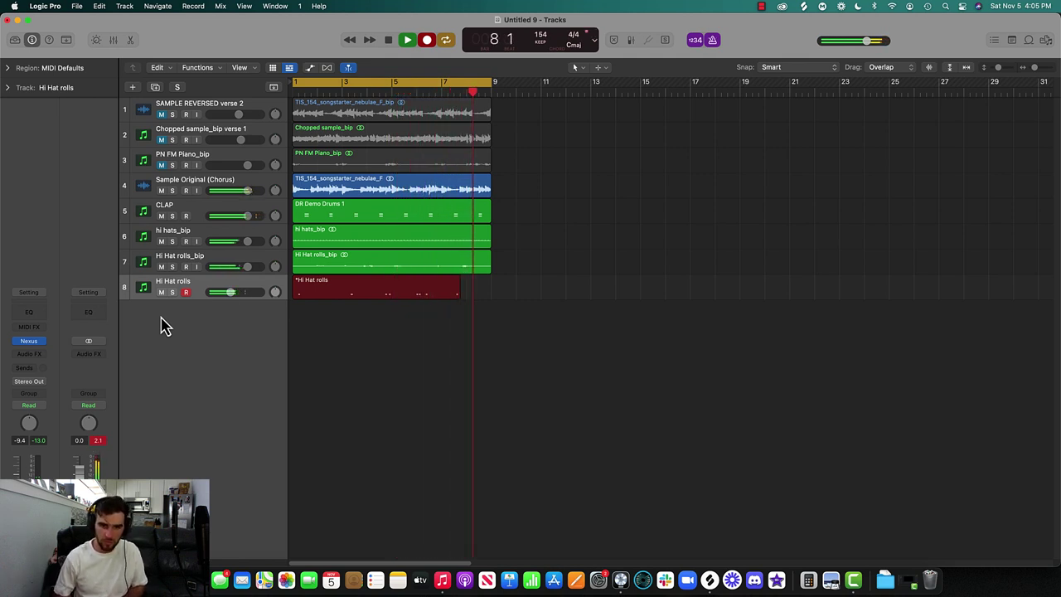
{"action": "key", "text": "space"}
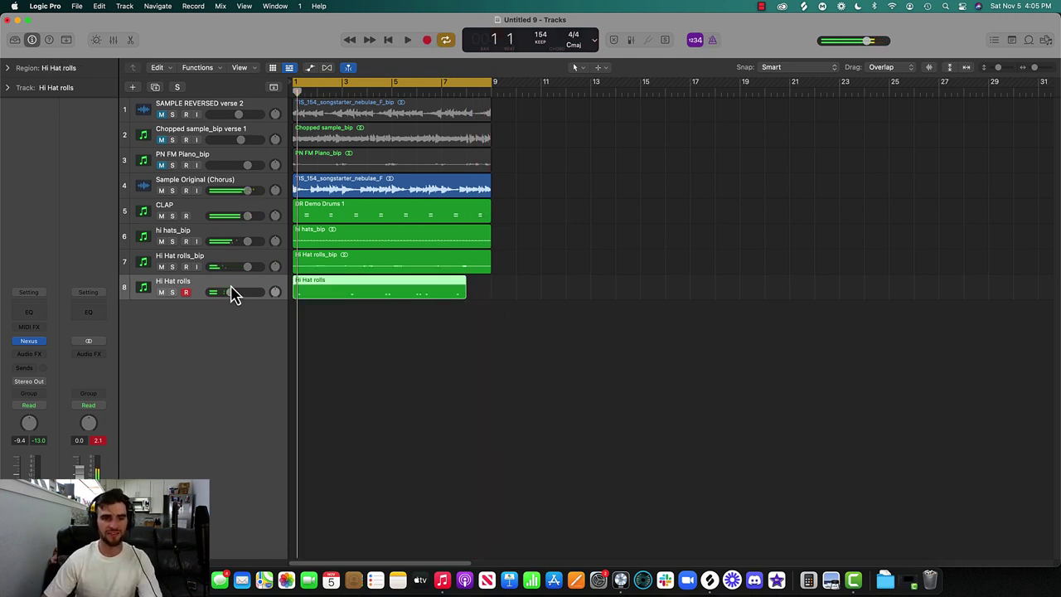
- Place the newly recorded track directly below CLAP as Clap rolls and extend its region to bar 9
{"action": "left_click_drag", "start_coordinate": [232, 294], "coordinate": [195, 230]}
{"action": "double_click", "coordinate": [195, 231]}
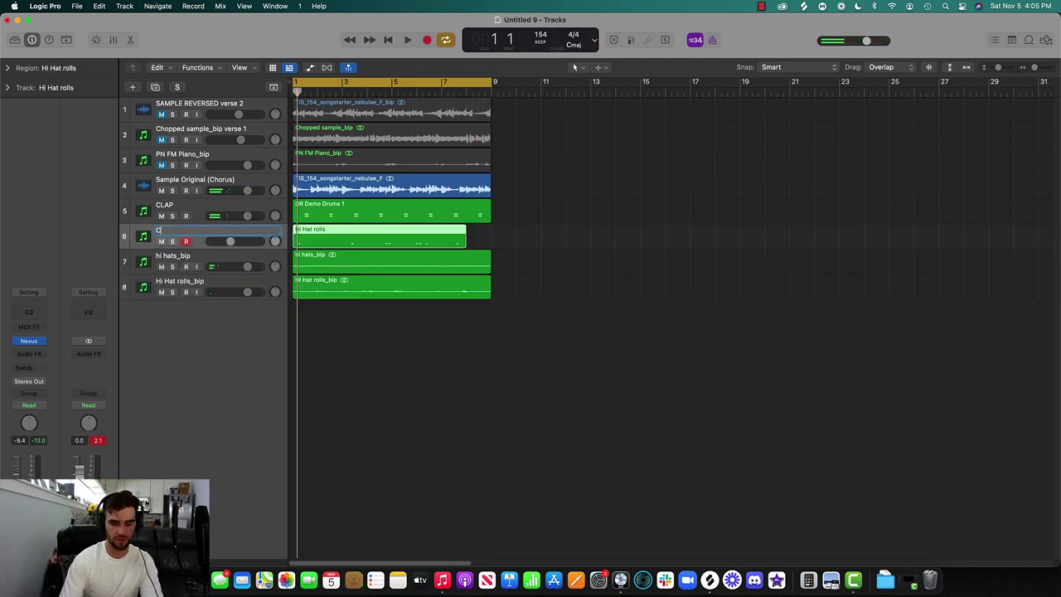
{"action": "key", "text": "Return"}
{"action": "key", "text": "space"}
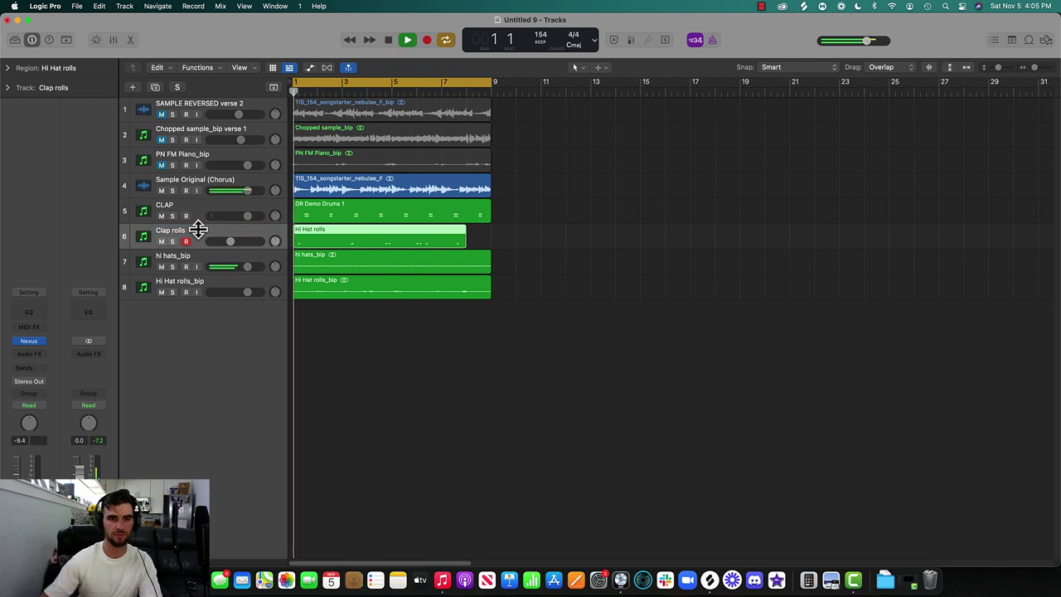
{"action": "left_click_drag", "start_coordinate": [464, 245], "coordinate": [490, 242]}
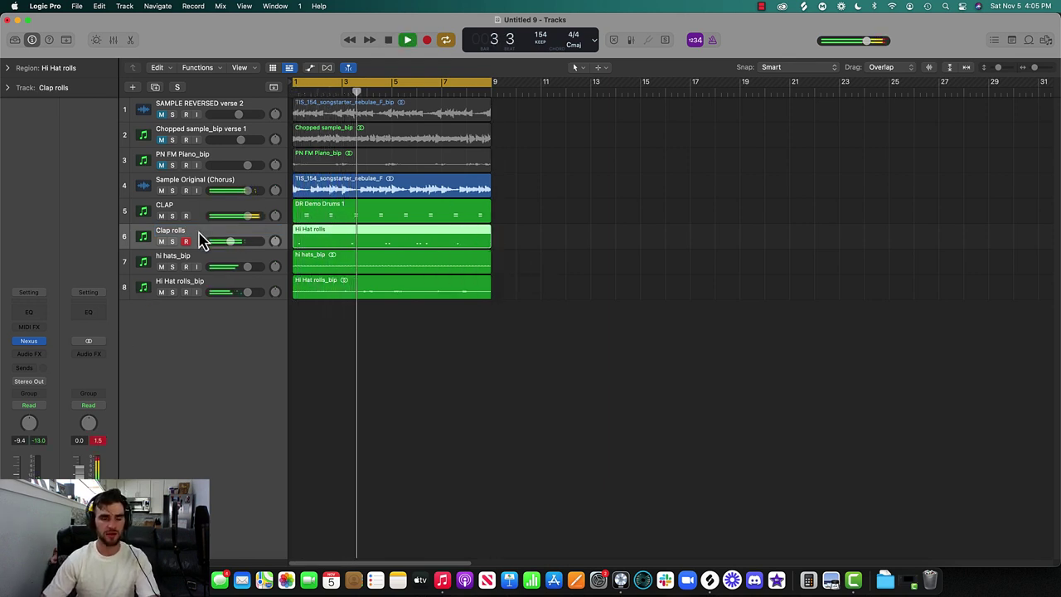
- Create an empty duplicate of the Clap rolls track below Hi Hat rolls_bip and set its volume to 0 dB
{"action": "left_click_drag", "start_coordinate": [201, 239], "coordinate": [242, 318]}
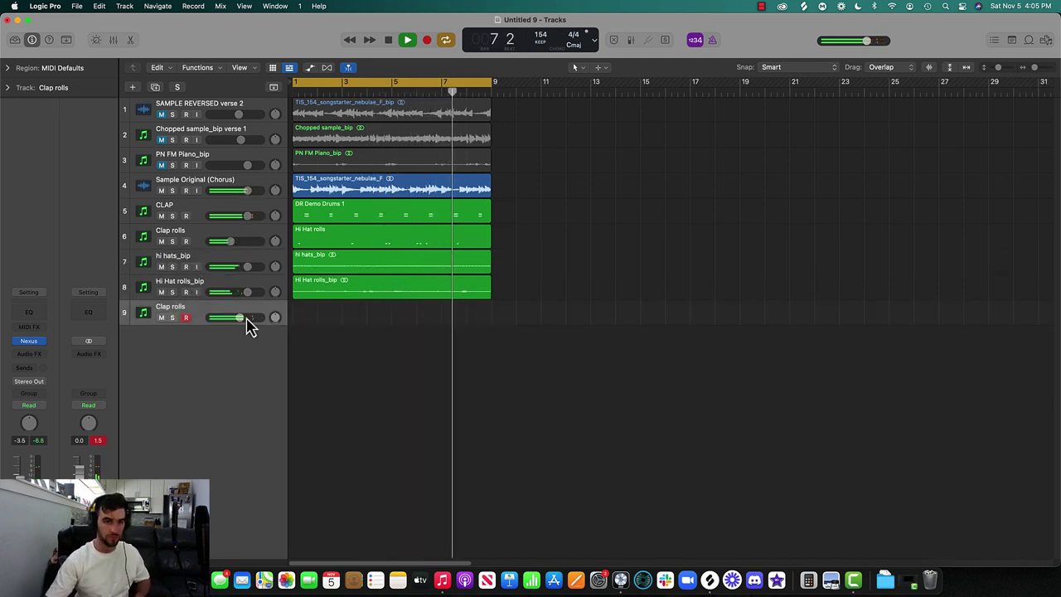
{"action": "double_click", "coordinate": [245, 318]}
{"action": "type", "text": "0"}
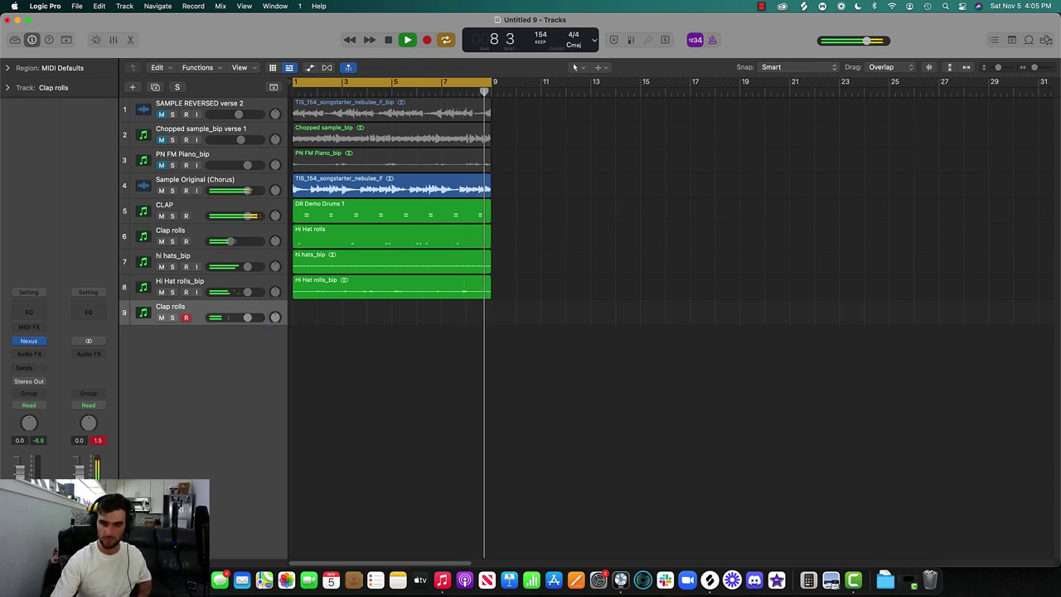
{"action": "key", "text": "Return"}
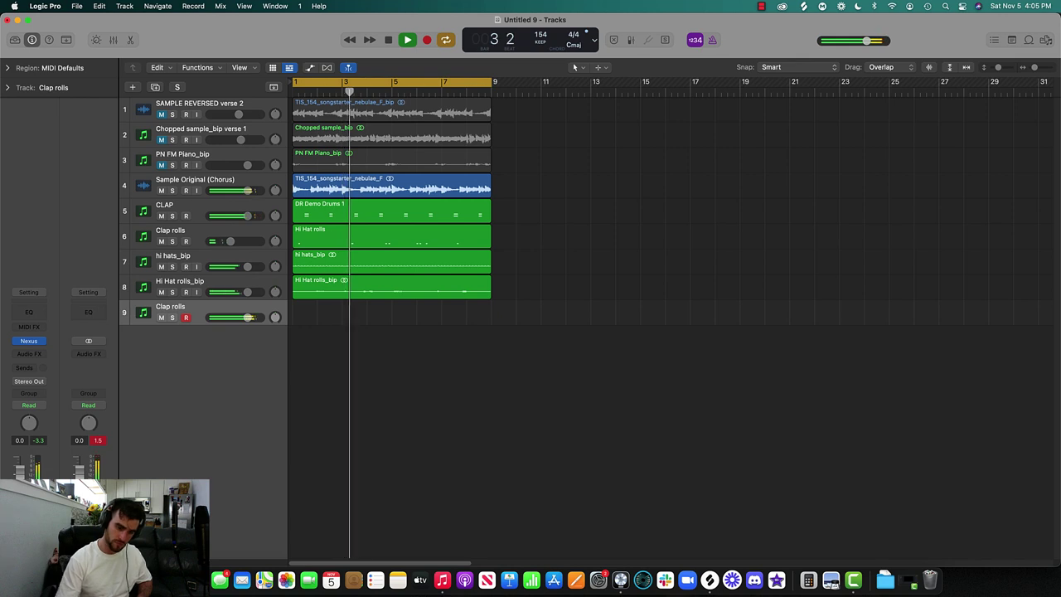
{"action": "key", "text": "space"}
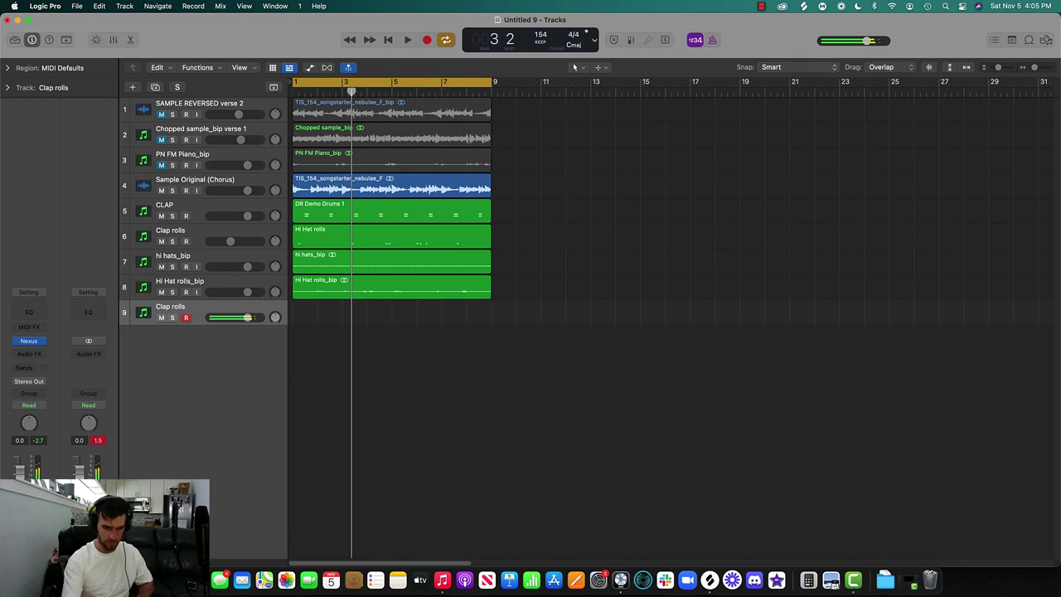
{"action": "key", "text": "space"}
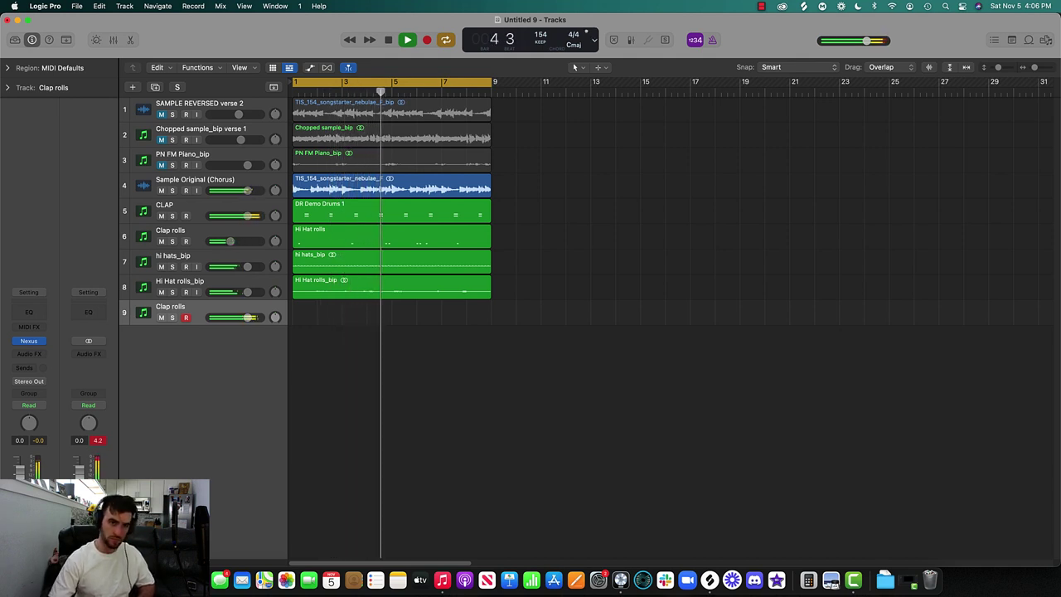
- Select the CLAP, Clap rolls, hi hats_bip and Hi Hat rolls_bip tracks and lower their volumes together
{"action": "left_click", "coordinate": [223, 281]}
{"action": "key", "text": "shift+Up"}
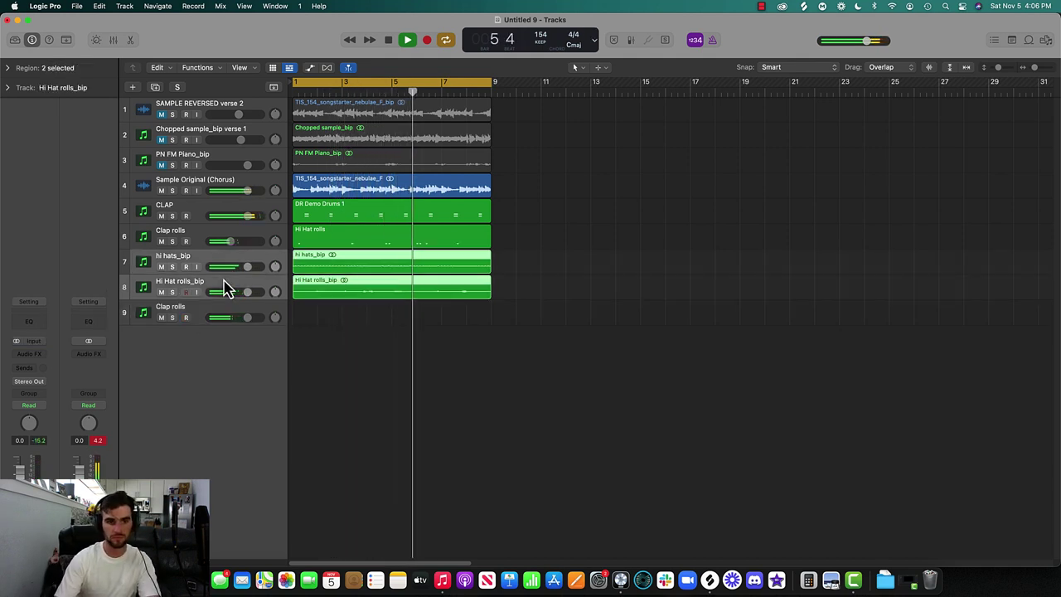
{"action": "key", "text": "shift+Up"}
{"action": "key", "text": "shift+Up"}
{"action": "key", "text": "space"}
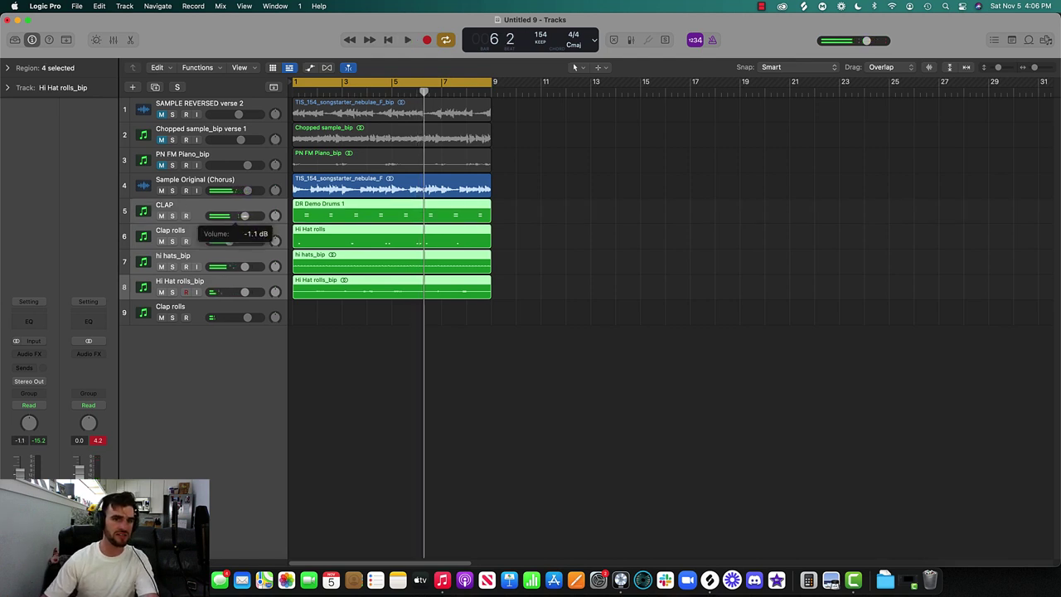
- Select the four sample and piano tracks above CLAP and lower their volumes together
{"action": "left_click", "coordinate": [216, 187]}
{"action": "key", "text": "shift+Up"}
{"action": "key", "text": "shift+Up"}
{"action": "key", "text": "shift+Up"}
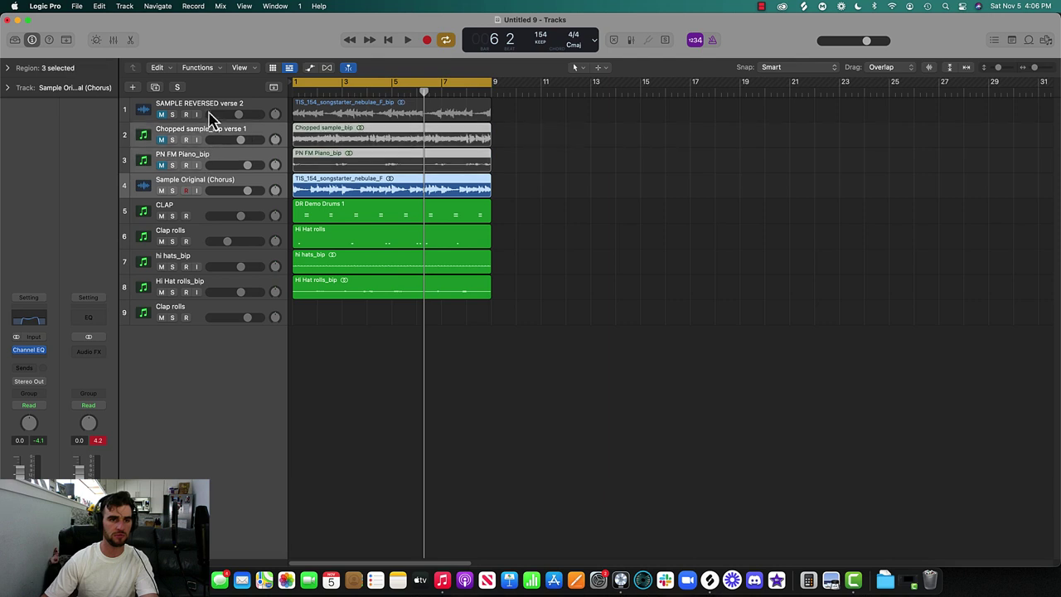
{"action": "left_click_drag", "start_coordinate": [238, 115], "coordinate": [234, 114]}
- Rename the empty duplicate track KICK and audition kick hits over the playing beat
{"action": "left_click", "coordinate": [198, 314]}
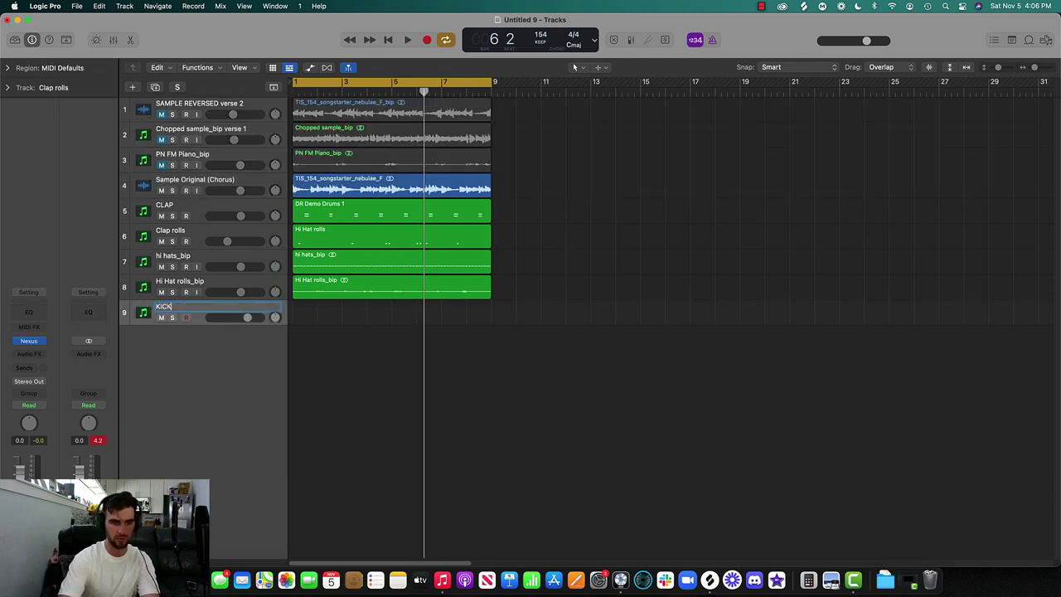
{"action": "key", "text": "Return"}
{"action": "key", "text": "space"}
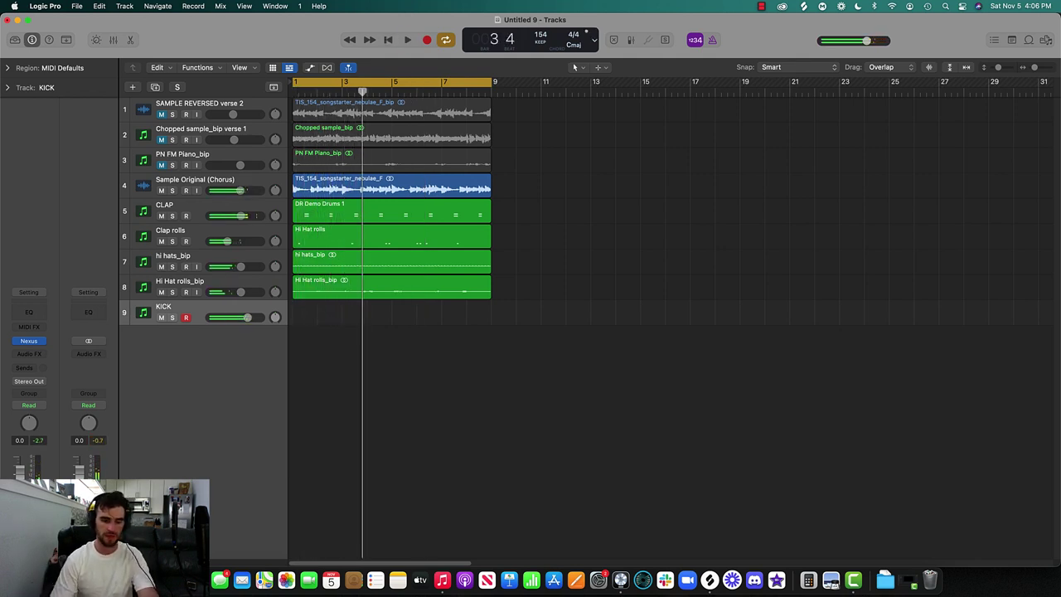
{"action": "key", "text": "r"}
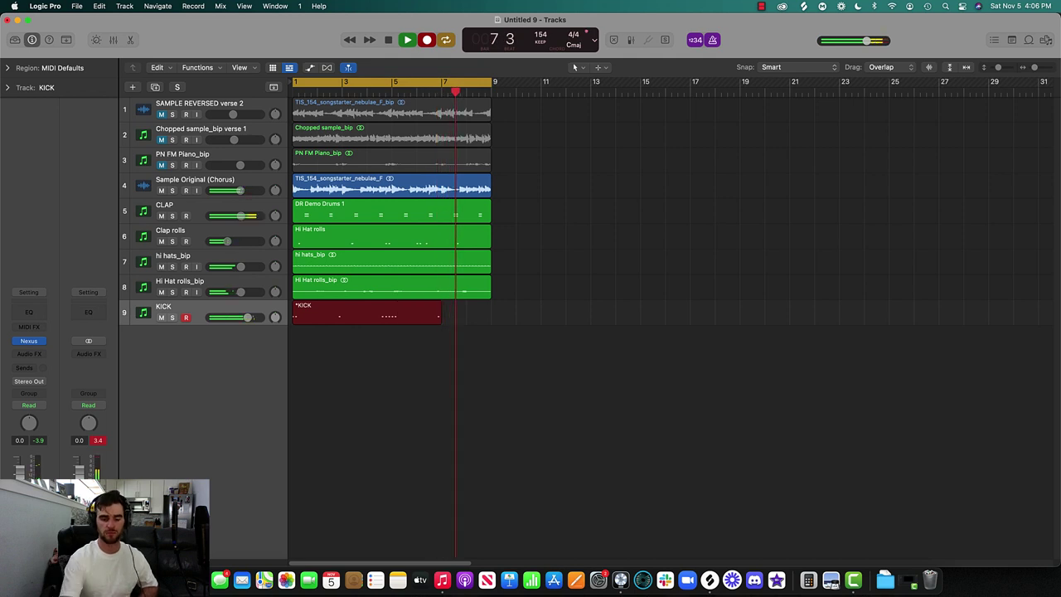
{"action": "key", "text": "space"}
{"action": "key", "text": "Delete"}
- Record a kick pattern on the KICK track from bar 1 to bar 9, restarting the take once, and check its playback
{"action": "key", "text": "r"}
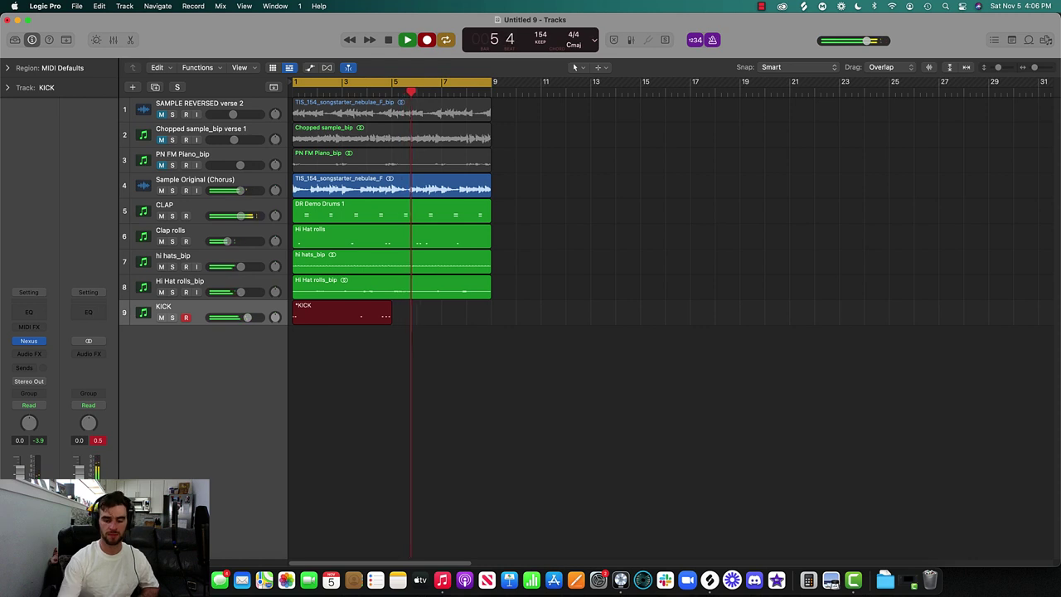
{"action": "key", "text": "super+period"}
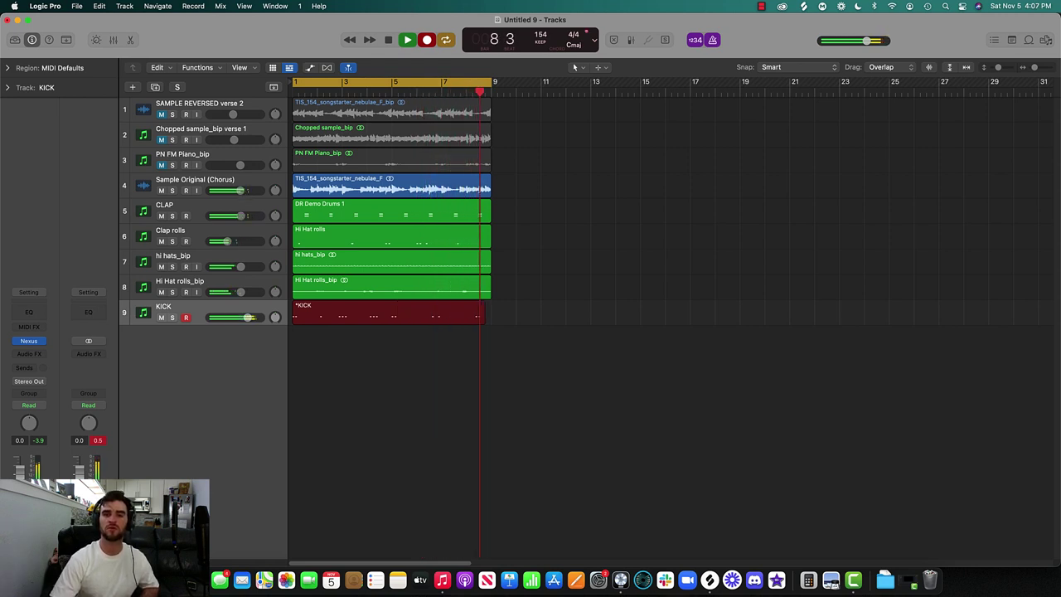
{"action": "key", "text": "space"}
{"action": "key", "text": "space"}
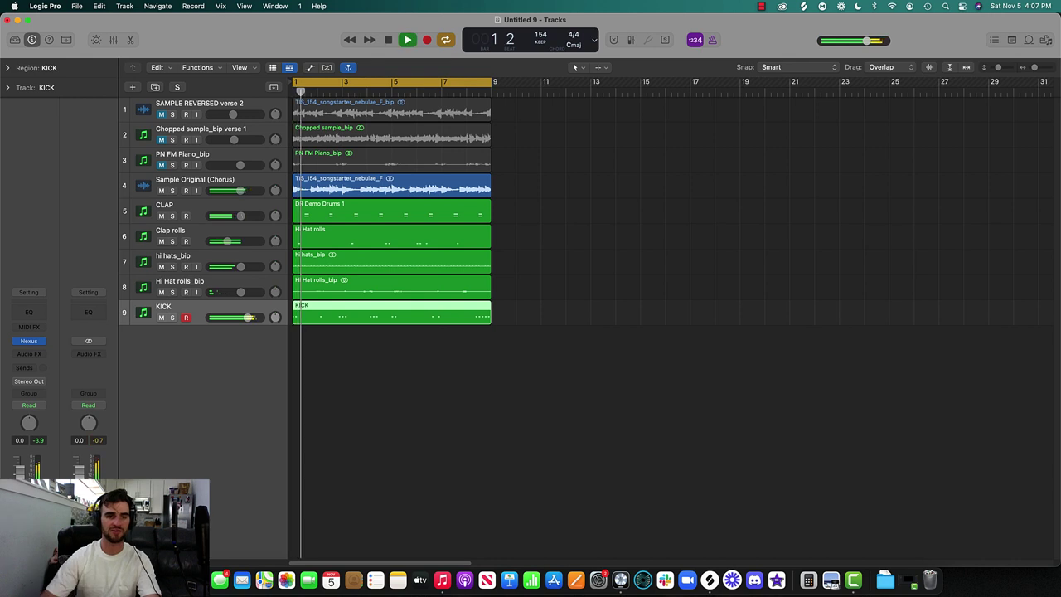
{"action": "key", "text": "space"}
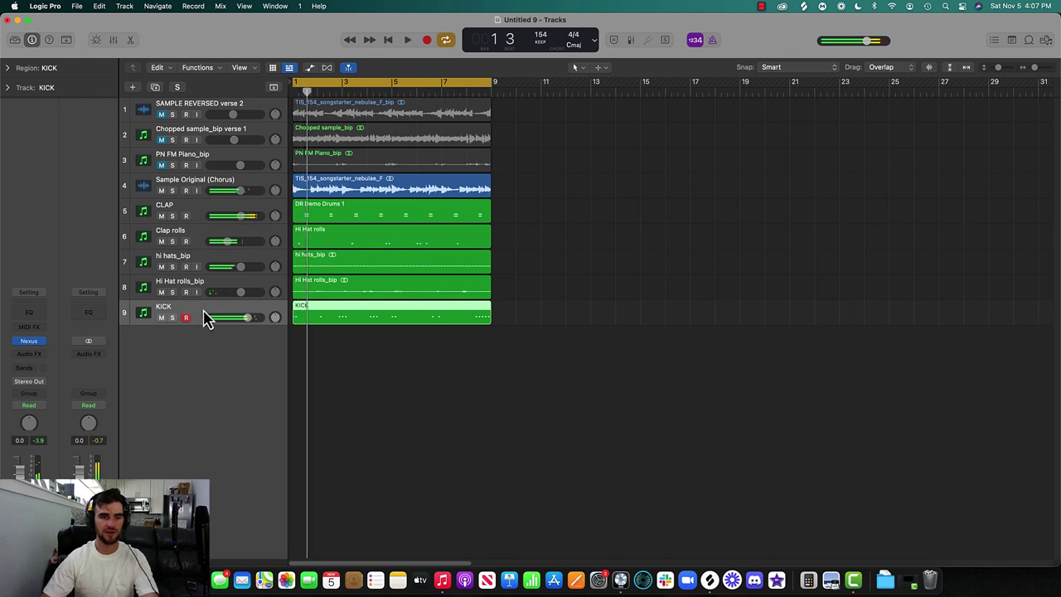
- Layer the kick by copying all D#1 notes of the KICK region three semitones higher in the Piano Roll, and check the playback
{"action": "left_click", "coordinate": [131, 39]}
{"action": "scroll", "coordinate": [421, 208], "scroll_direction": "down", "scroll_amount": 4}
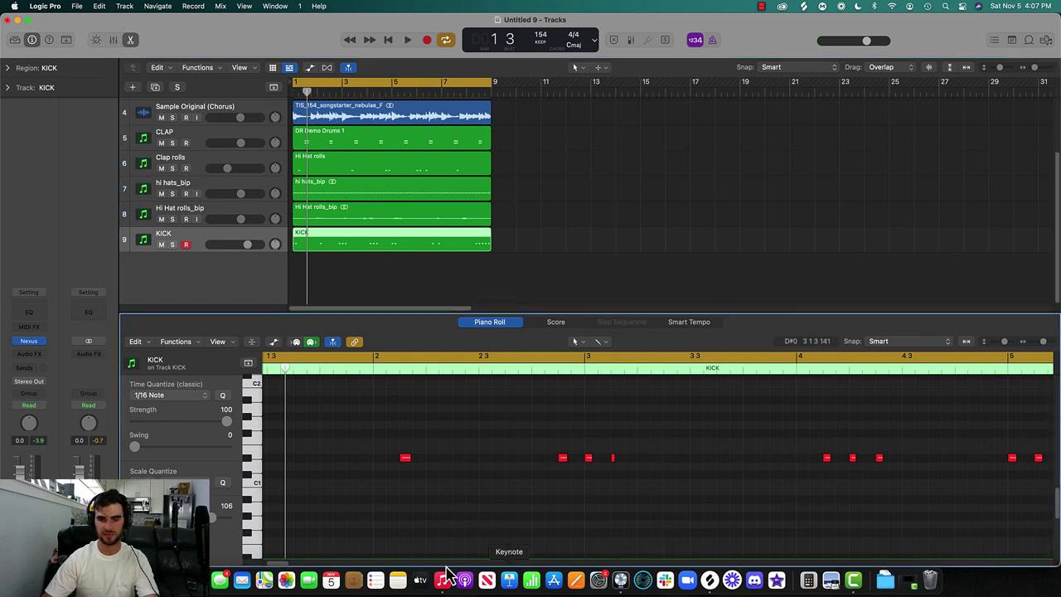
{"action": "left_click", "coordinate": [290, 564]}
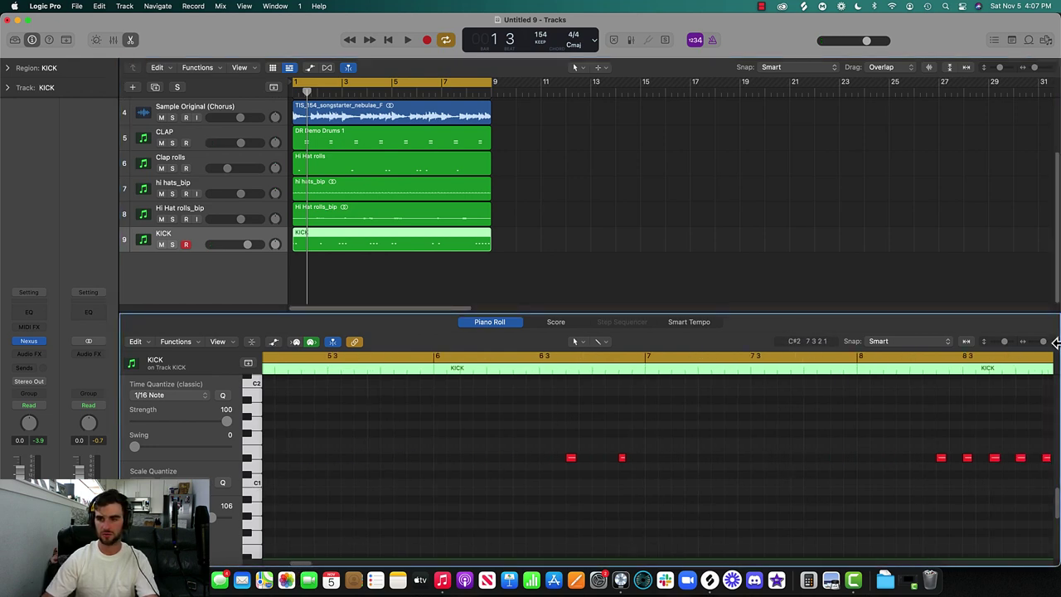
{"action": "left_click_drag", "start_coordinate": [1043, 348], "coordinate": [1037, 350]}
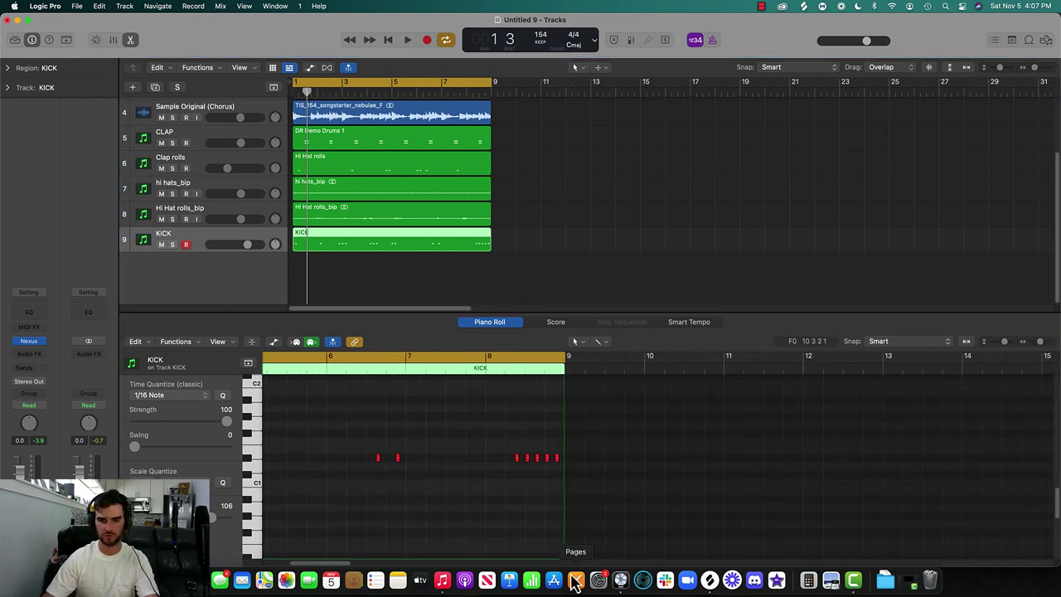
{"action": "left_click_drag", "start_coordinate": [316, 563], "coordinate": [244, 564]}
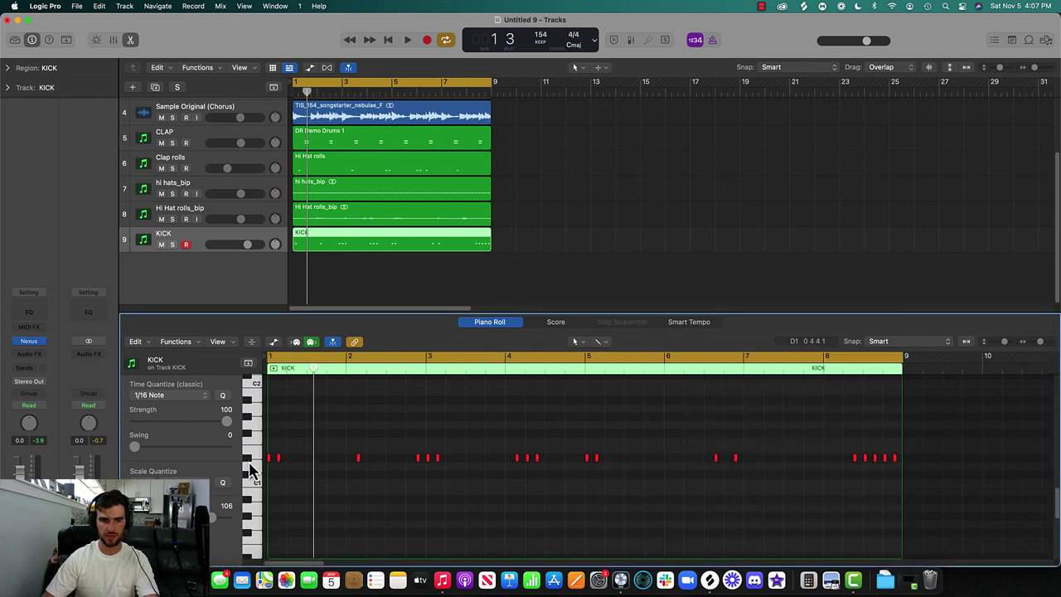
{"action": "mouse_move", "coordinate": [281, 469]}
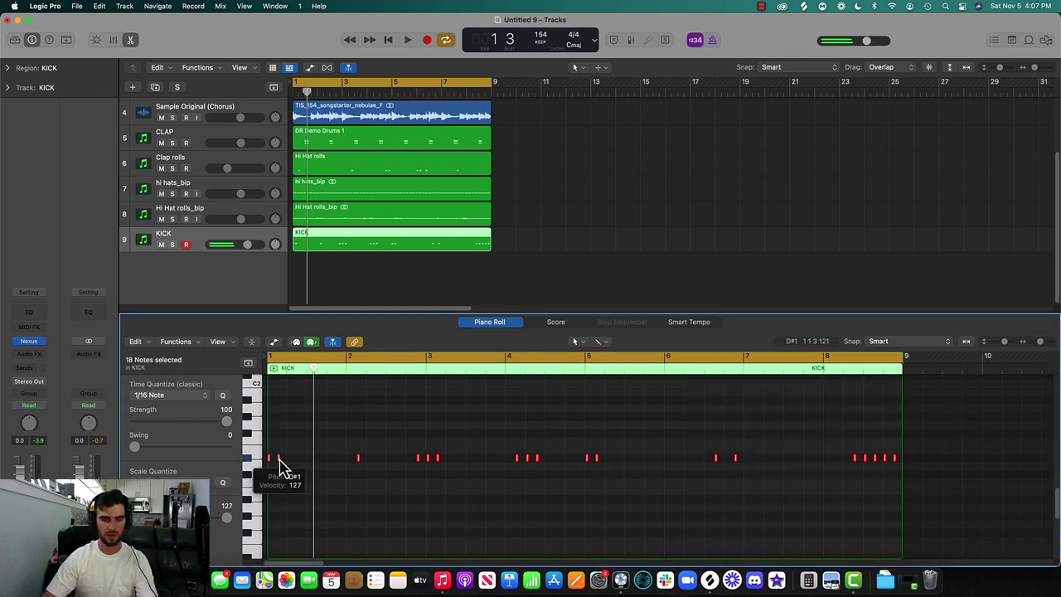
{"action": "left_click_drag", "start_coordinate": [279, 466], "coordinate": [281, 467]}
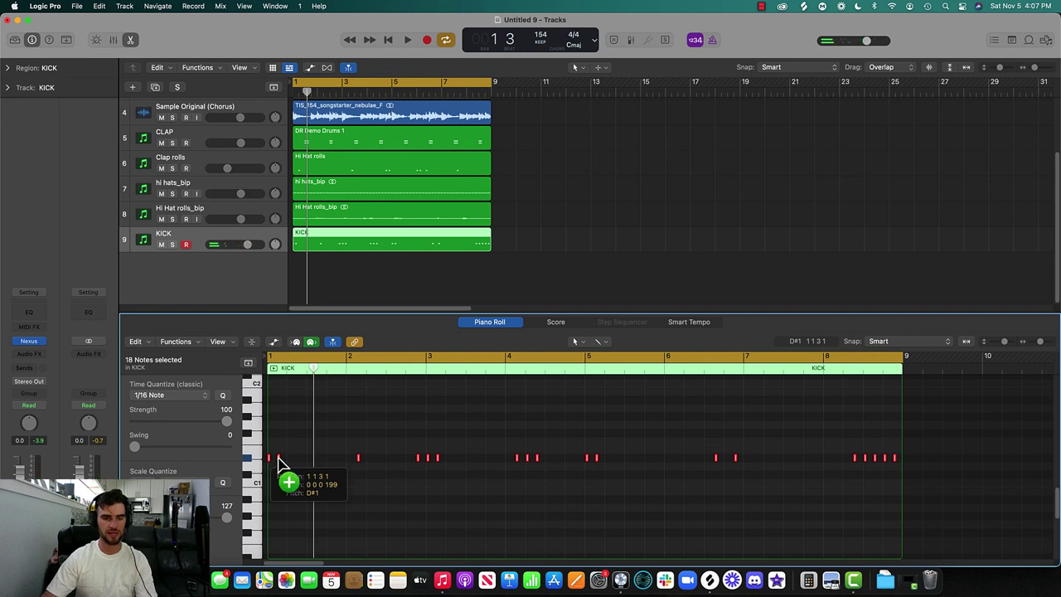
{"action": "left_click_drag", "start_coordinate": [278, 458], "coordinate": [279, 433]}
{"action": "key", "text": "space"}
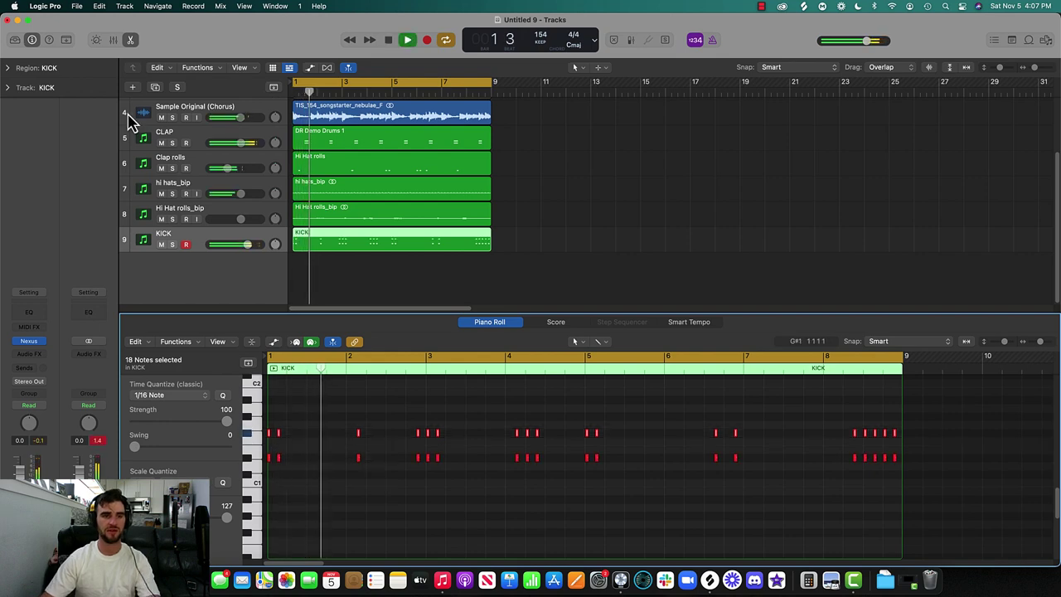
{"action": "left_click", "coordinate": [129, 39]}
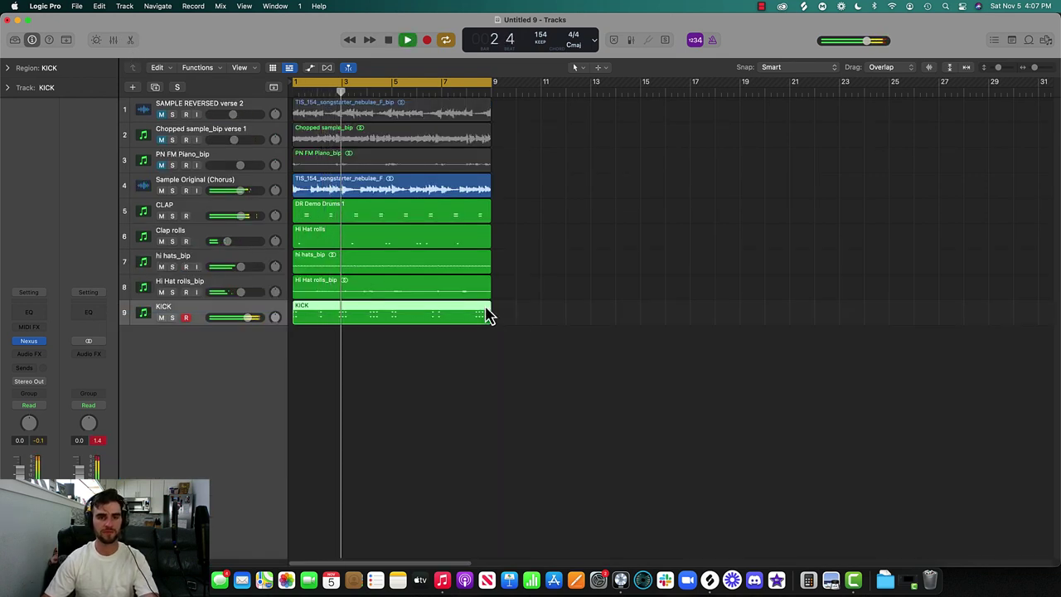
{"action": "key", "text": "space"}
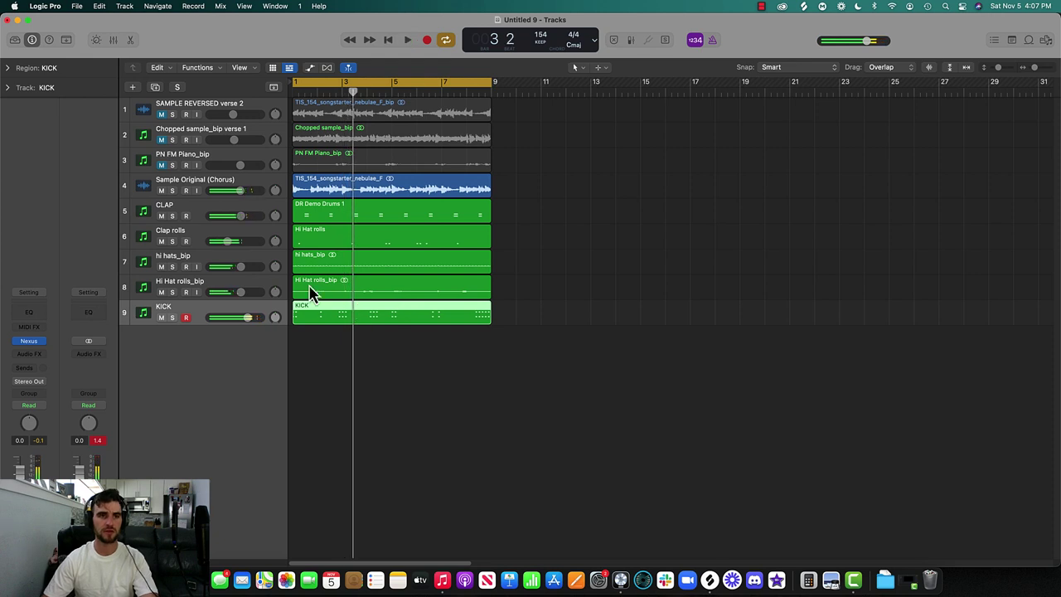
- Play back the full beat with the layered kick
{"action": "left_click", "coordinate": [764, 6]}
{"action": "left_click", "coordinate": [795, 31]}
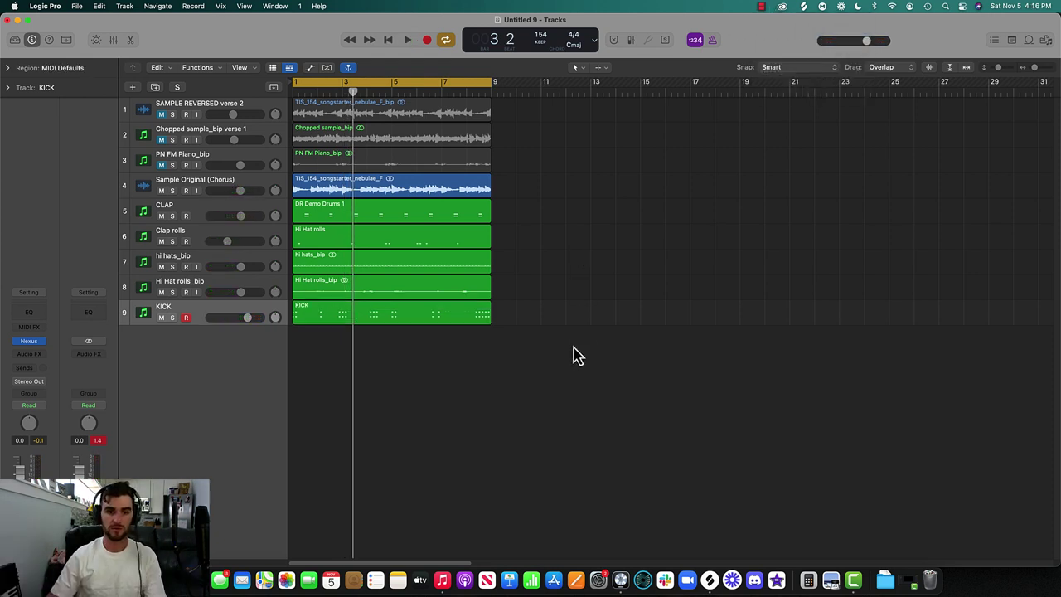
{"action": "key", "text": "space"}
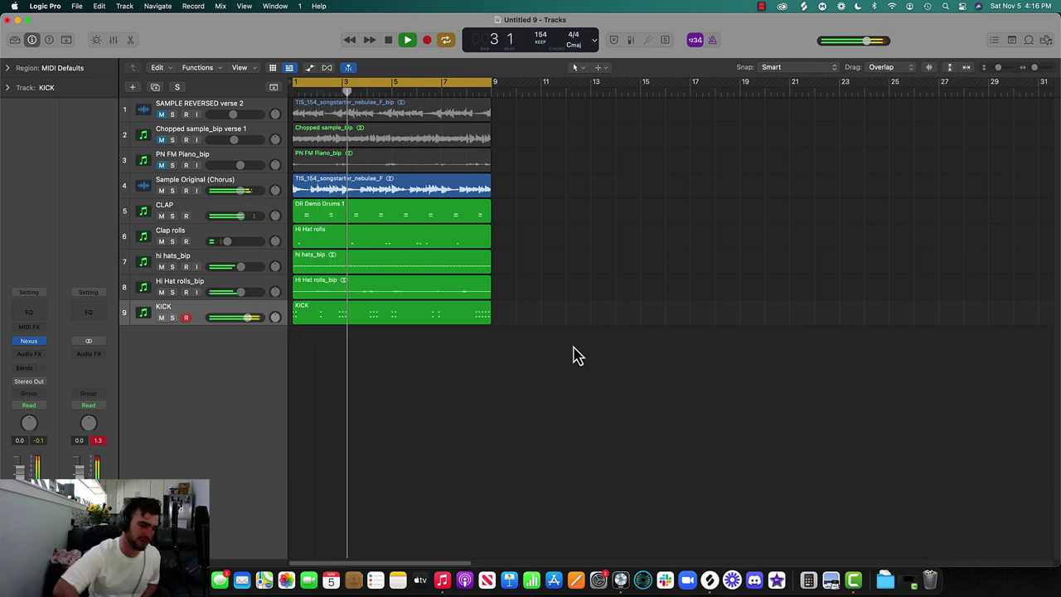
- Stop playback and add an empty duplicate of the KICK track with the same Nexus instrument
{"action": "key", "text": "space"}
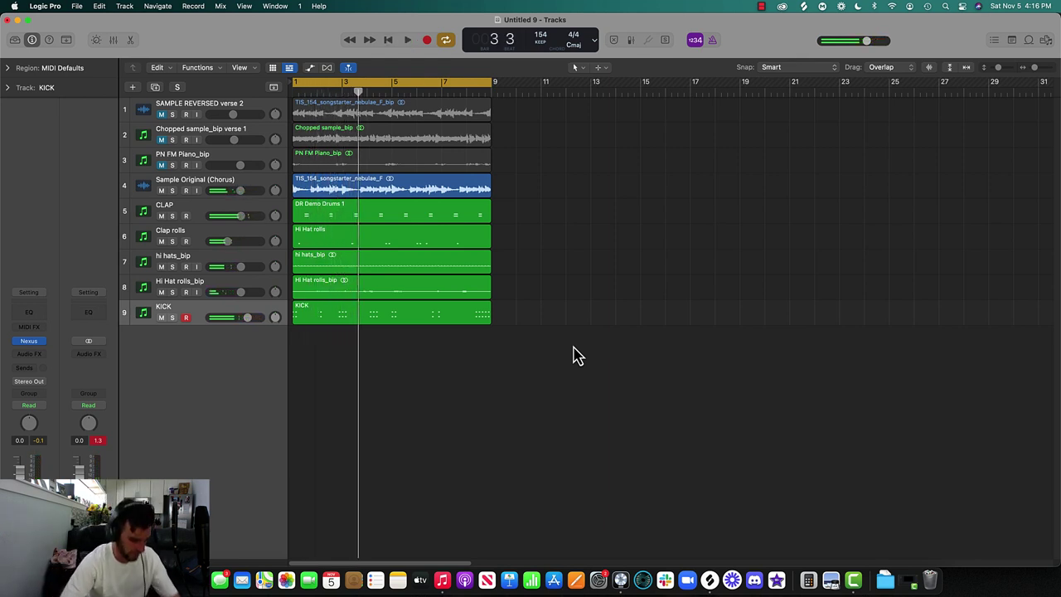
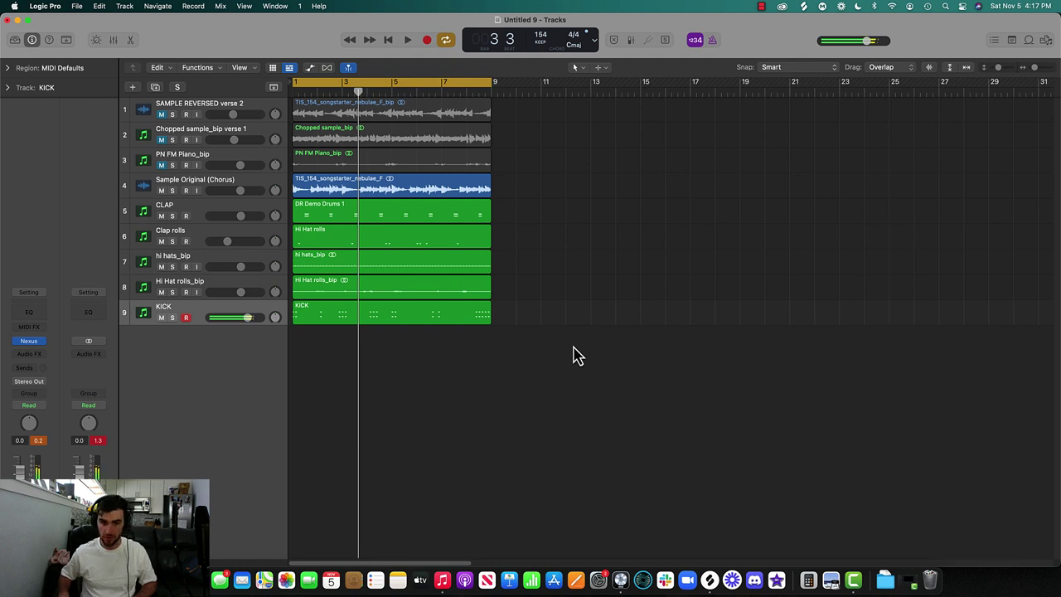
{"action": "key", "text": "super+d"}
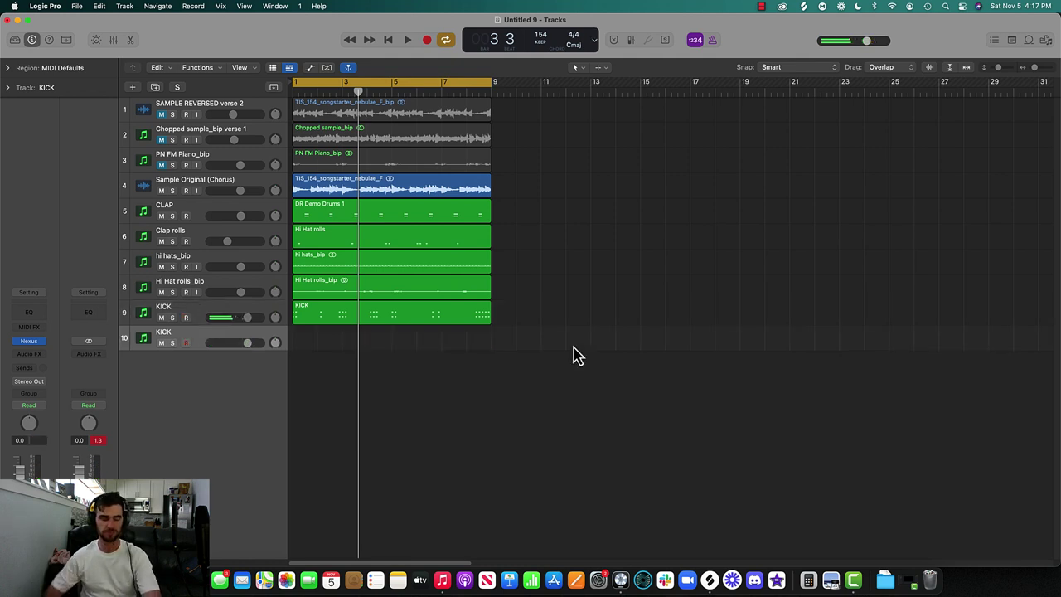
{"action": "left_click", "coordinate": [762, 7]}
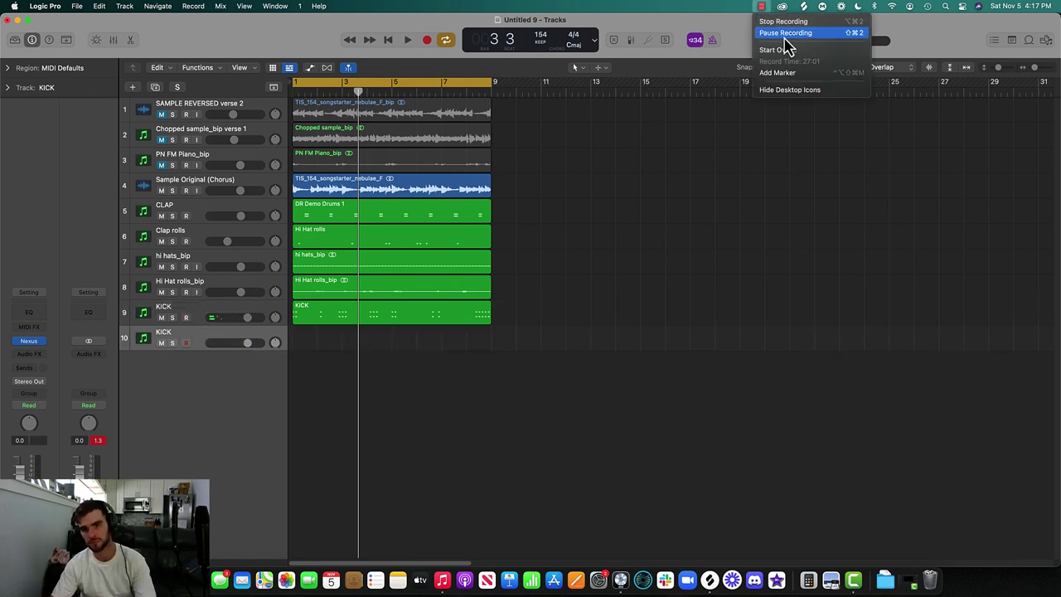
{"action": "left_click", "coordinate": [784, 33]}
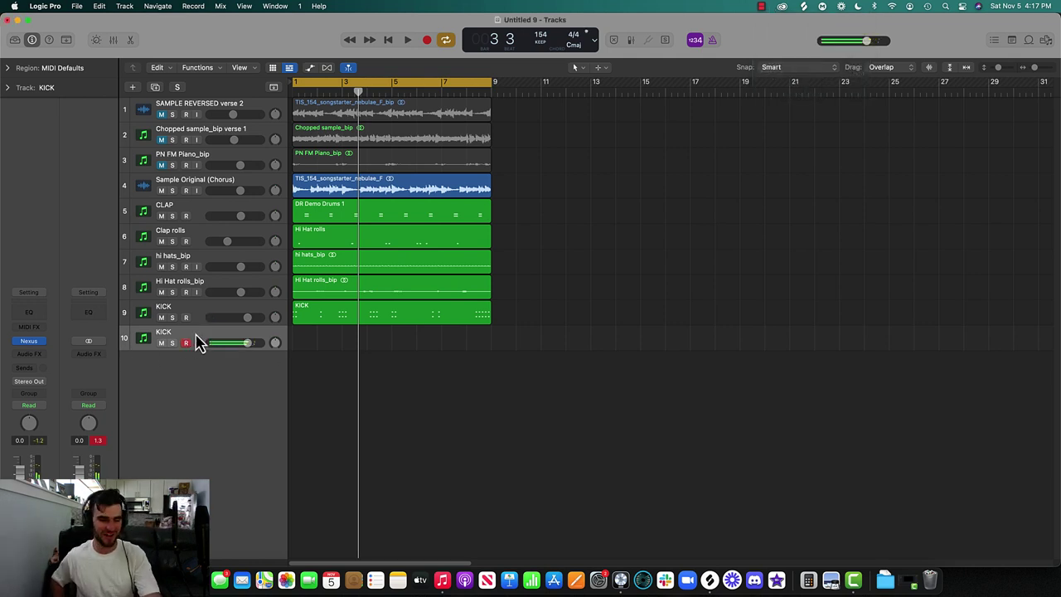
{"action": "key", "text": "r"}
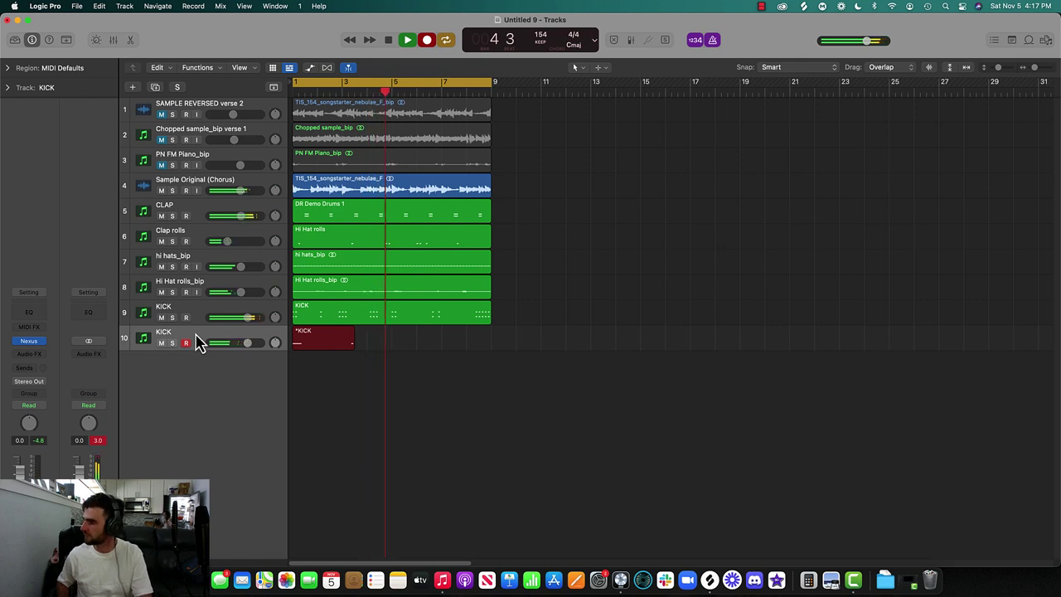
{"action": "key", "text": "space"}
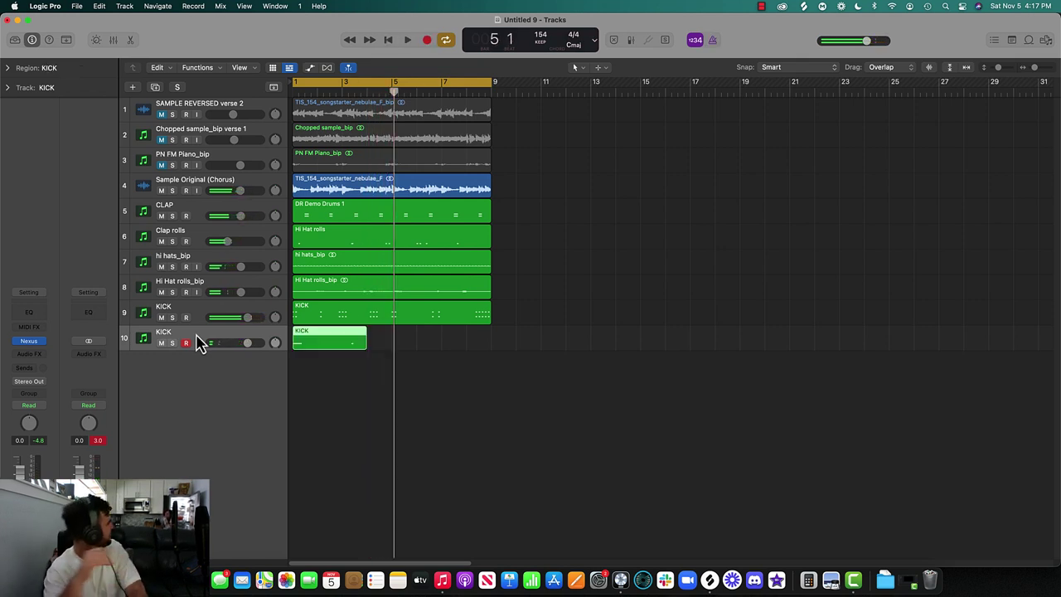
{"action": "left_click", "coordinate": [758, 9]}
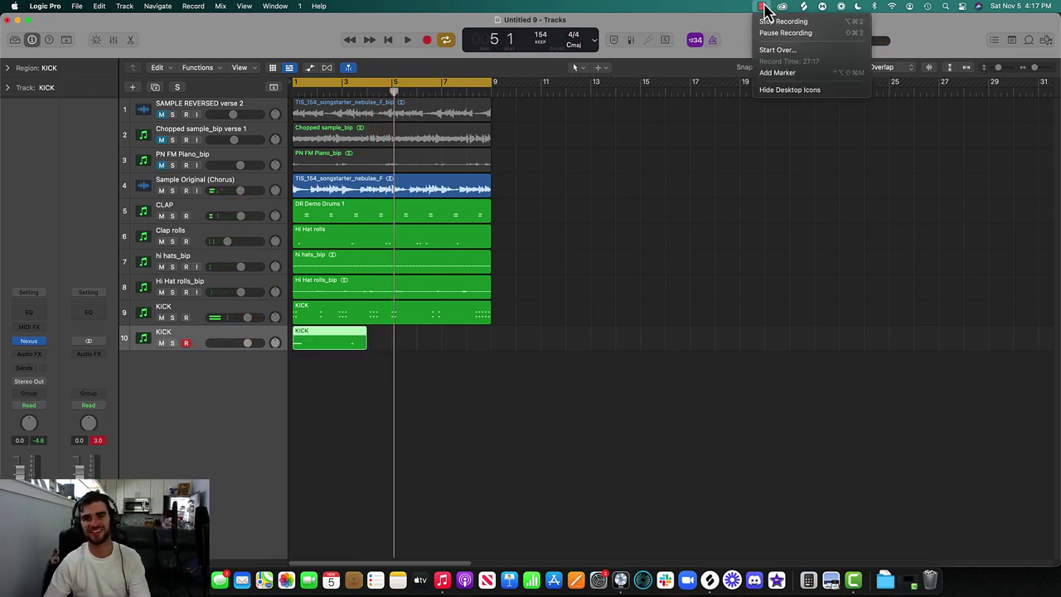
{"action": "left_click", "coordinate": [762, 34]}
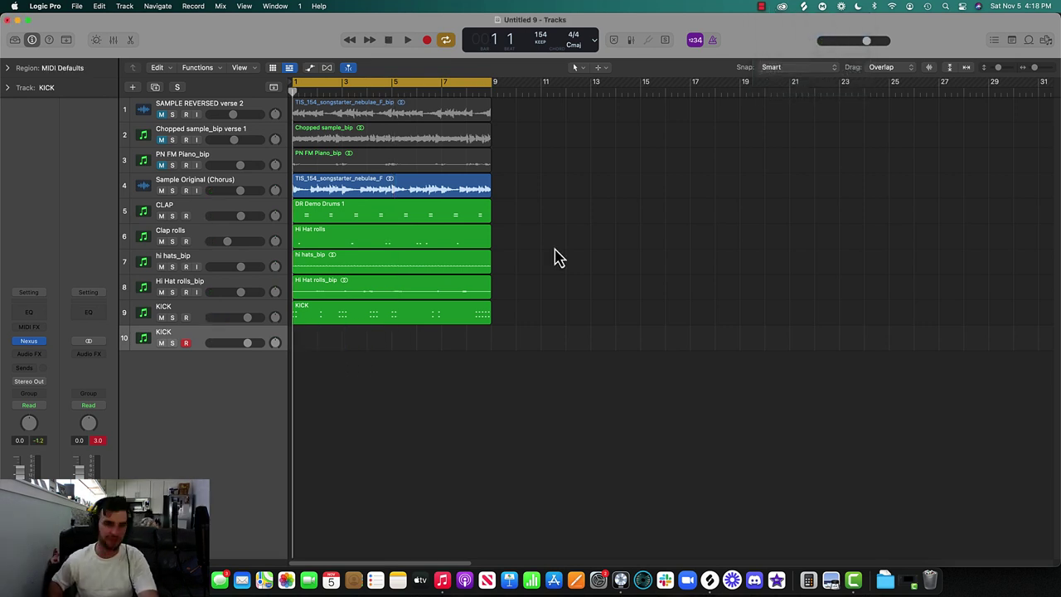
- Record an open hat pattern from bar 1 on the duplicate track and move the KICK track below it
{"action": "key", "text": "r"}
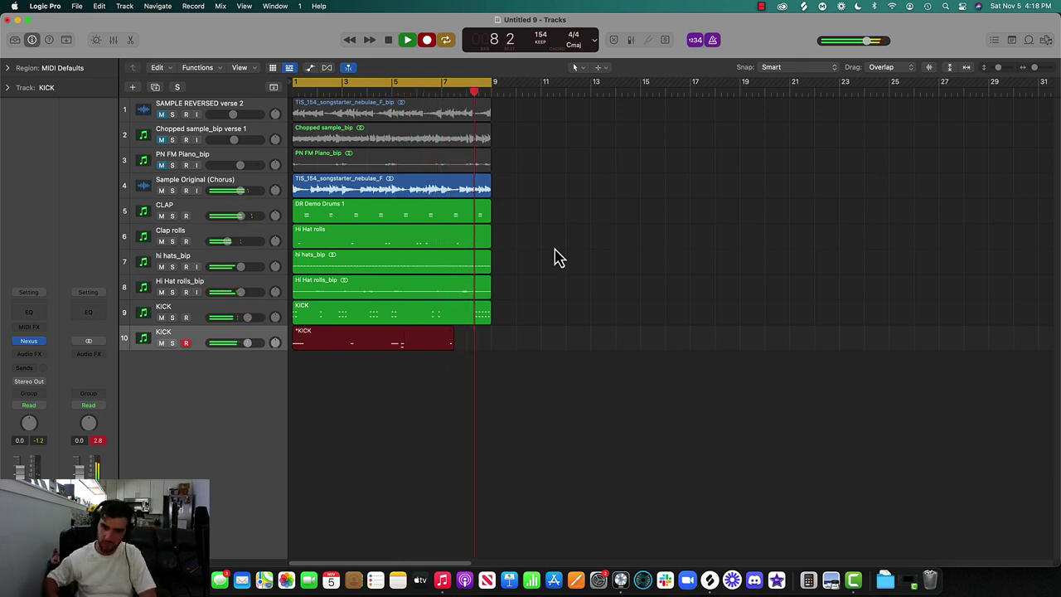
{"action": "key", "text": "space"}
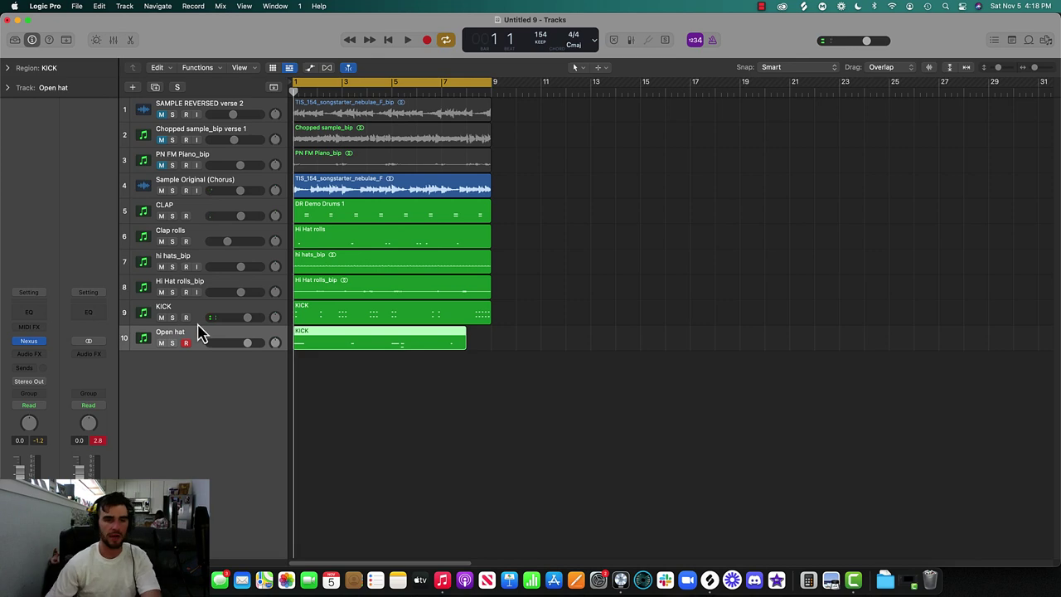
{"action": "left_click_drag", "start_coordinate": [198, 324], "coordinate": [194, 363]}
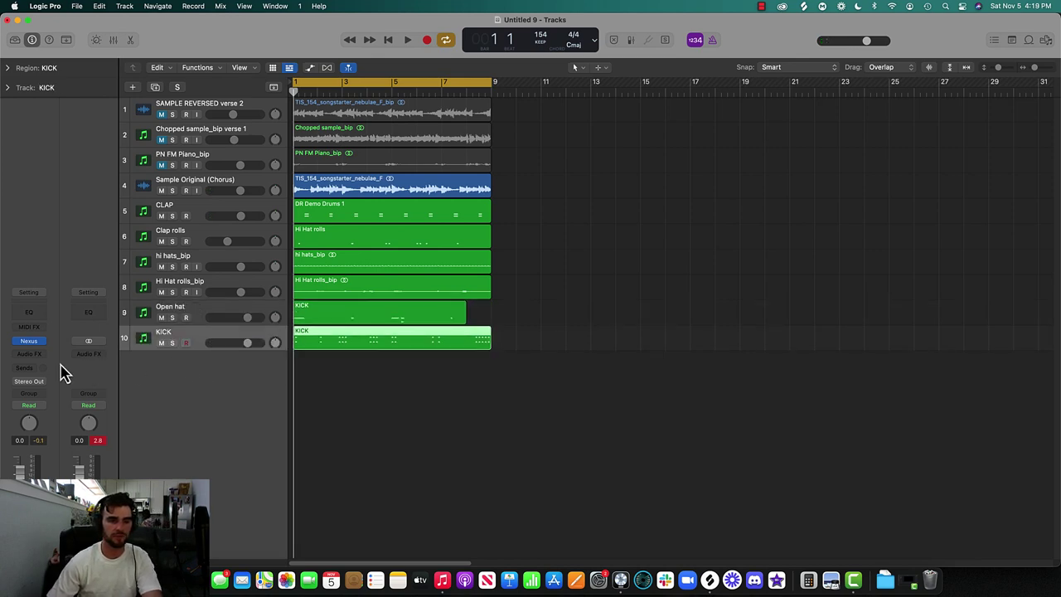
- Add a Nexus software instrument track and audition 808 bass presets, settling on the favorited 808 Boom 1
{"action": "left_click", "coordinate": [133, 87]}
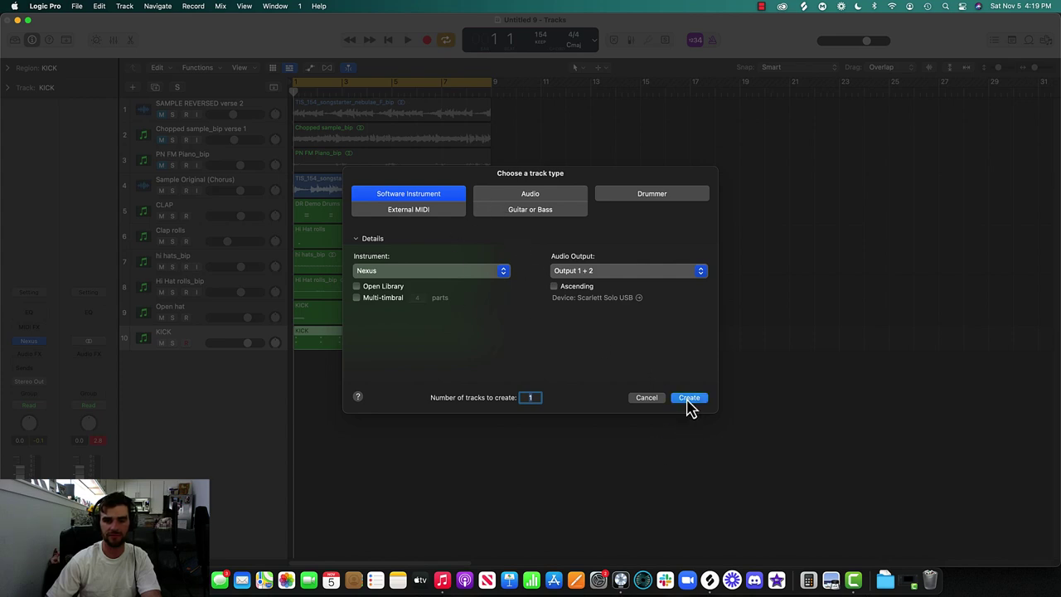
{"action": "left_click", "coordinate": [689, 399]}
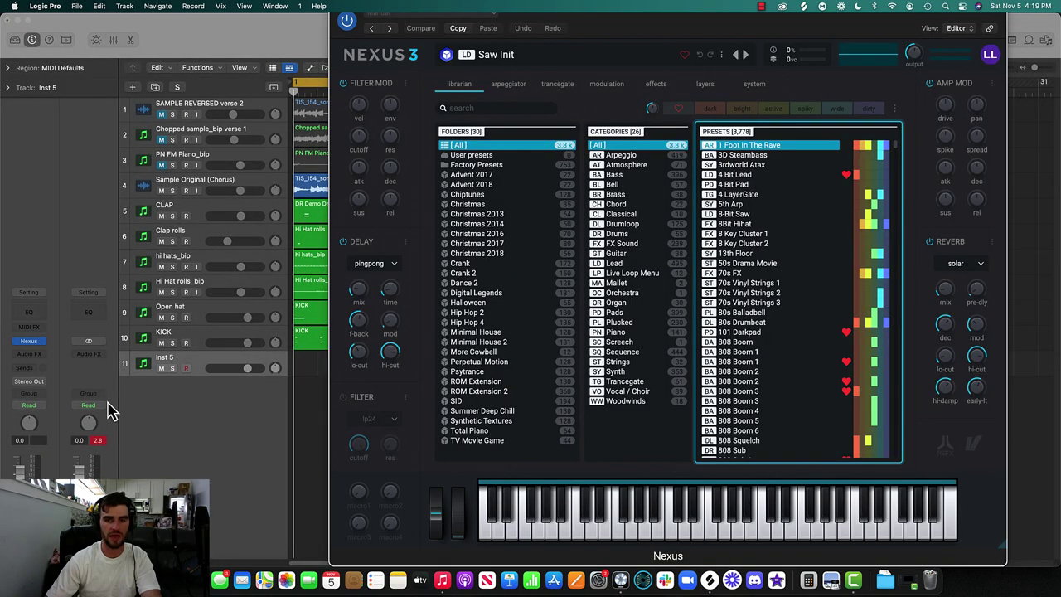
{"action": "left_click", "coordinate": [626, 176]}
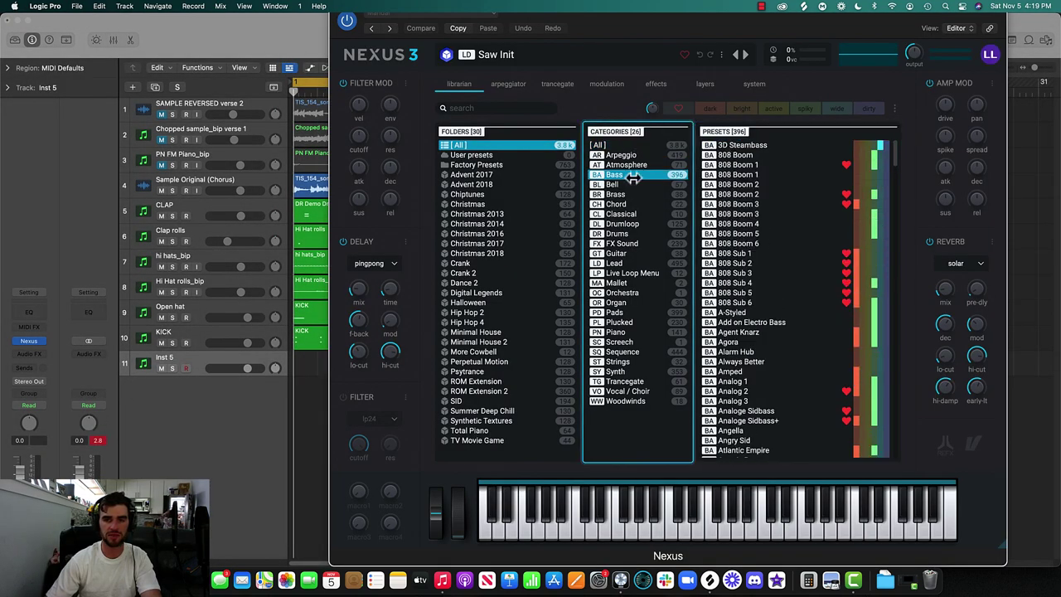
{"action": "left_click", "coordinate": [779, 166]}
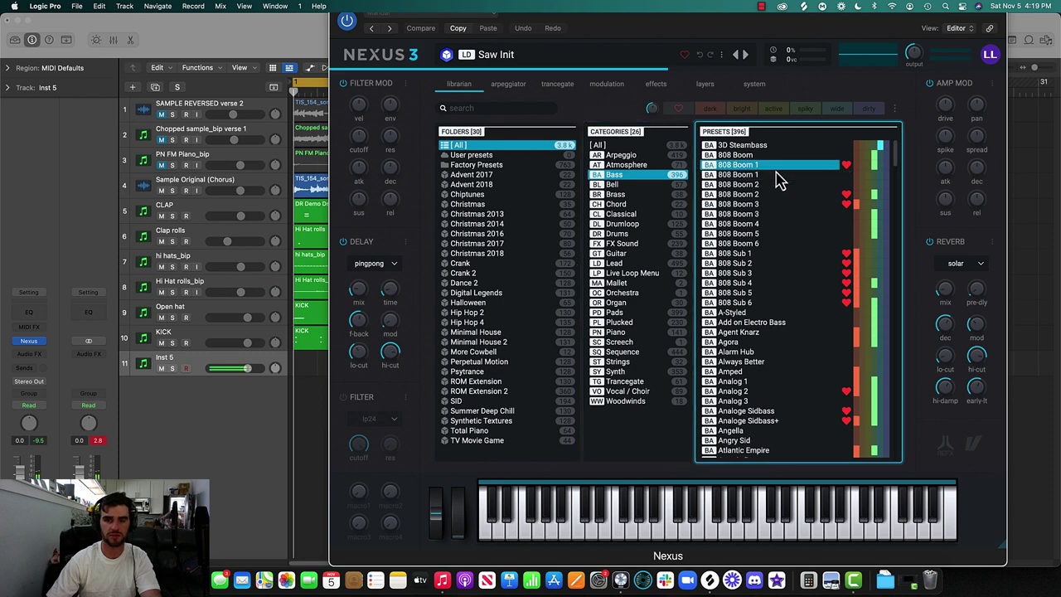
{"action": "left_click", "coordinate": [768, 255]}
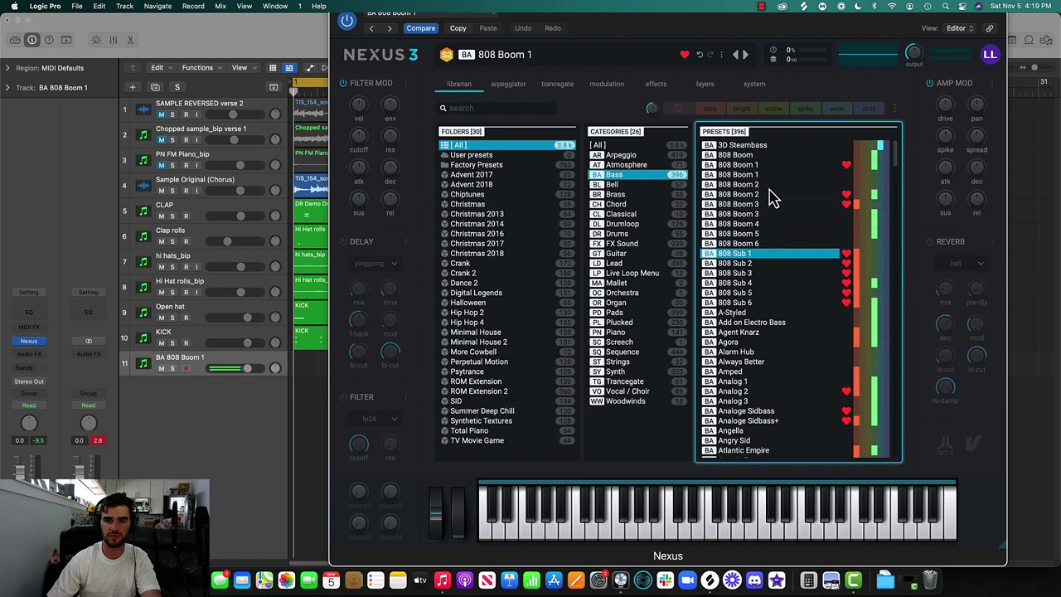
{"action": "left_click", "coordinate": [750, 165]}
{"action": "left_click_drag", "start_coordinate": [617, 43], "coordinate": [657, 104]}
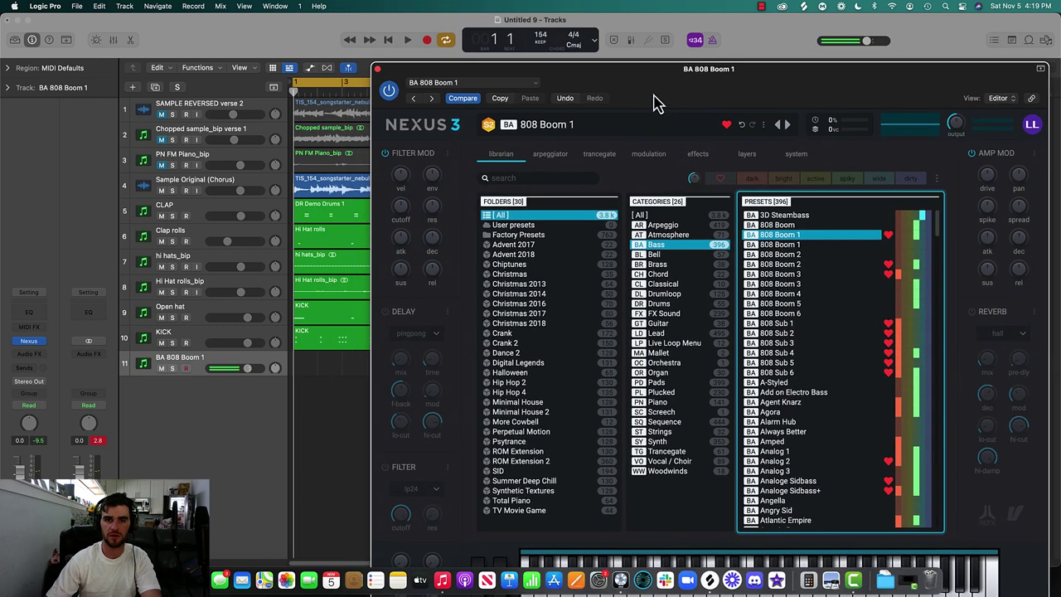
{"action": "left_click", "coordinate": [378, 70]}
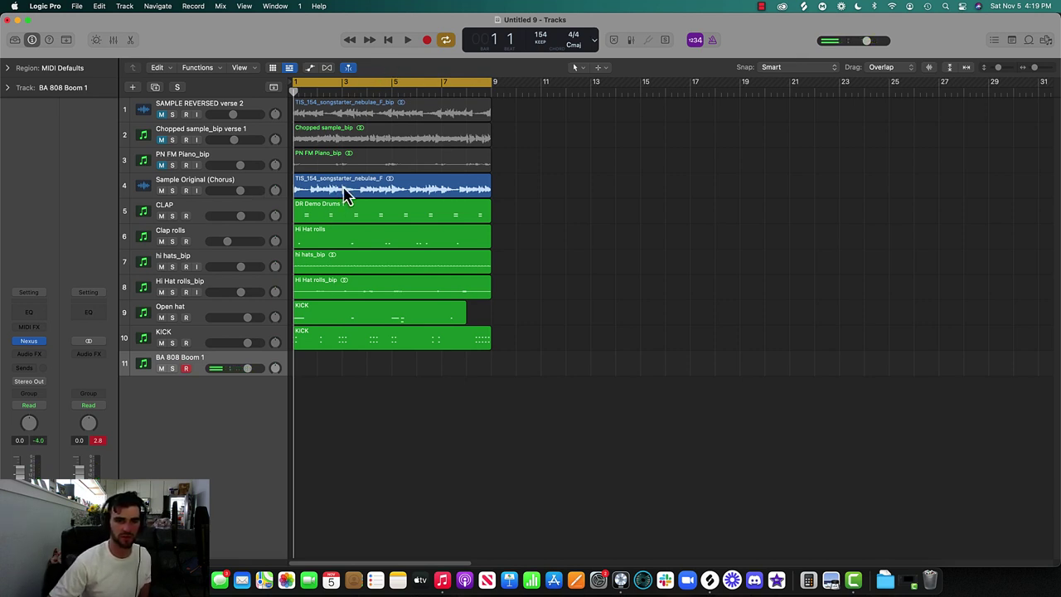
- Try the bass over the beat, lower Sample Original (Chorus) through KICK together, with KICK at -5.0 dB, and set BA 808 Boom 1 to 1.8 dB
{"action": "key", "text": "space"}
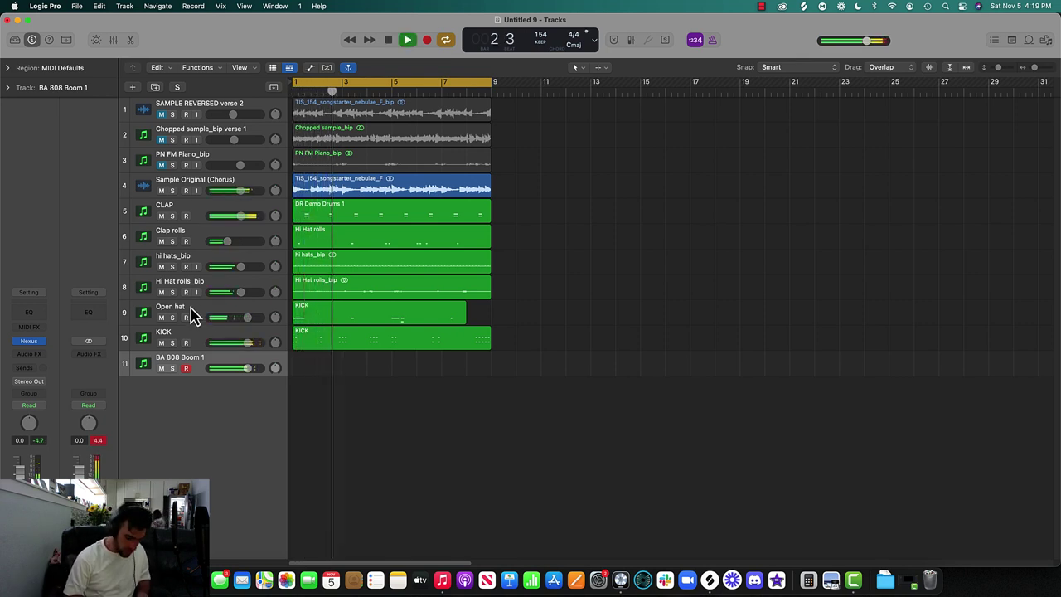
{"action": "key", "text": "space"}
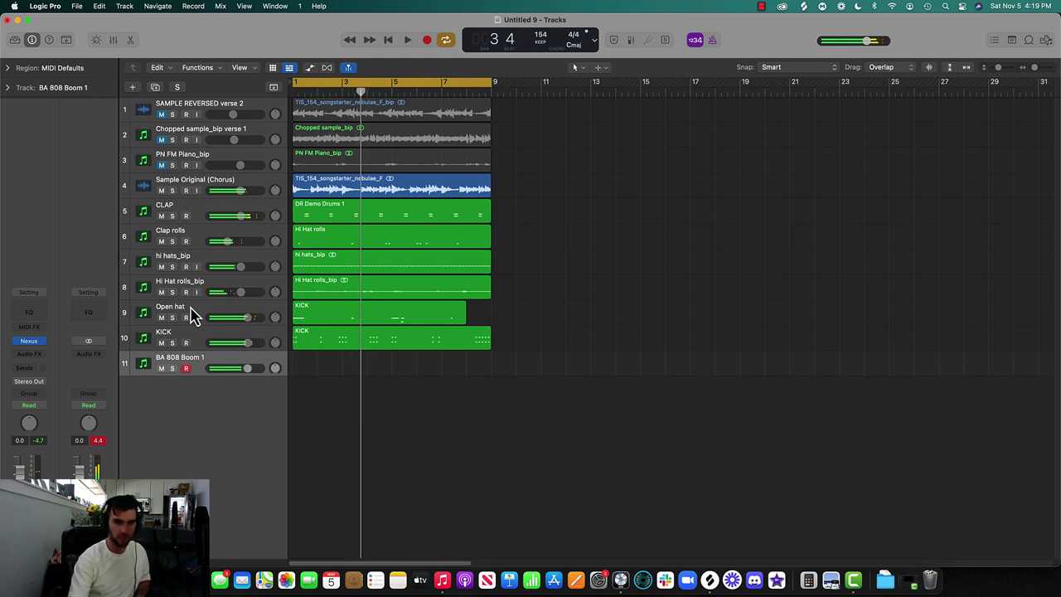
{"action": "left_click", "coordinate": [199, 338]}
{"action": "key", "text": "shift+Up"}
{"action": "key", "text": "shift+Up"}
{"action": "key", "text": "shift+Up"}
{"action": "key", "text": "shift+Up"}
{"action": "key", "text": "shift+Up"}
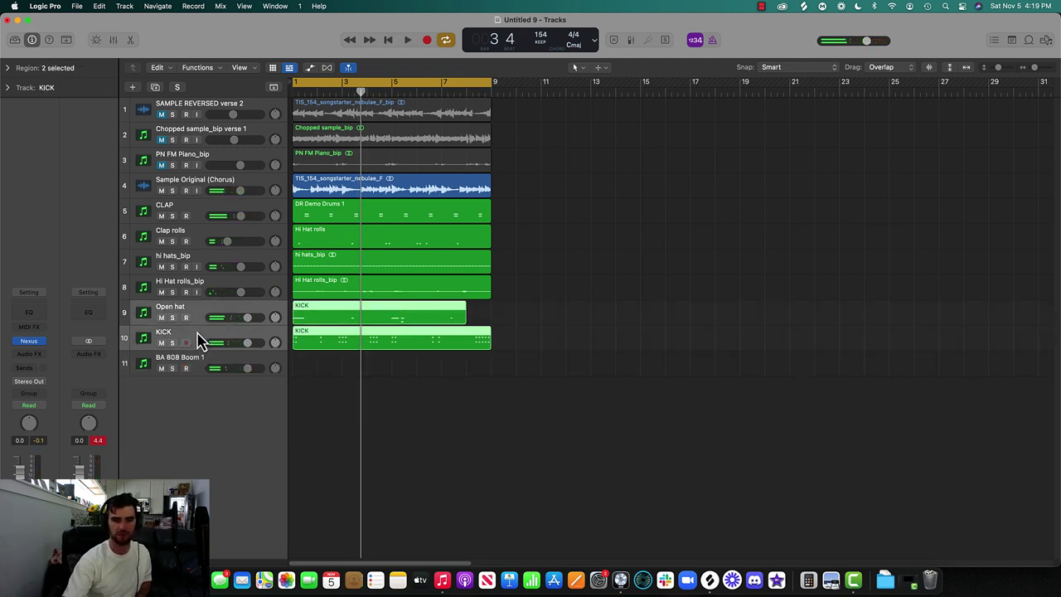
{"action": "key", "text": "shift+Up"}
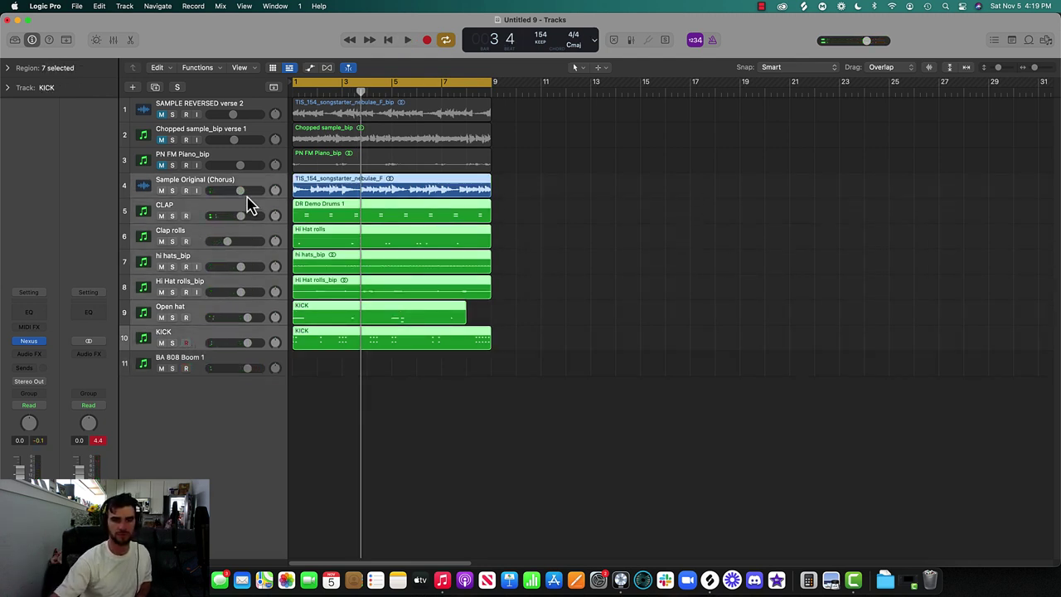
{"action": "left_click_drag", "start_coordinate": [241, 191], "coordinate": [229, 190]}
{"action": "left_click_drag", "start_coordinate": [233, 369], "coordinate": [231, 369]}
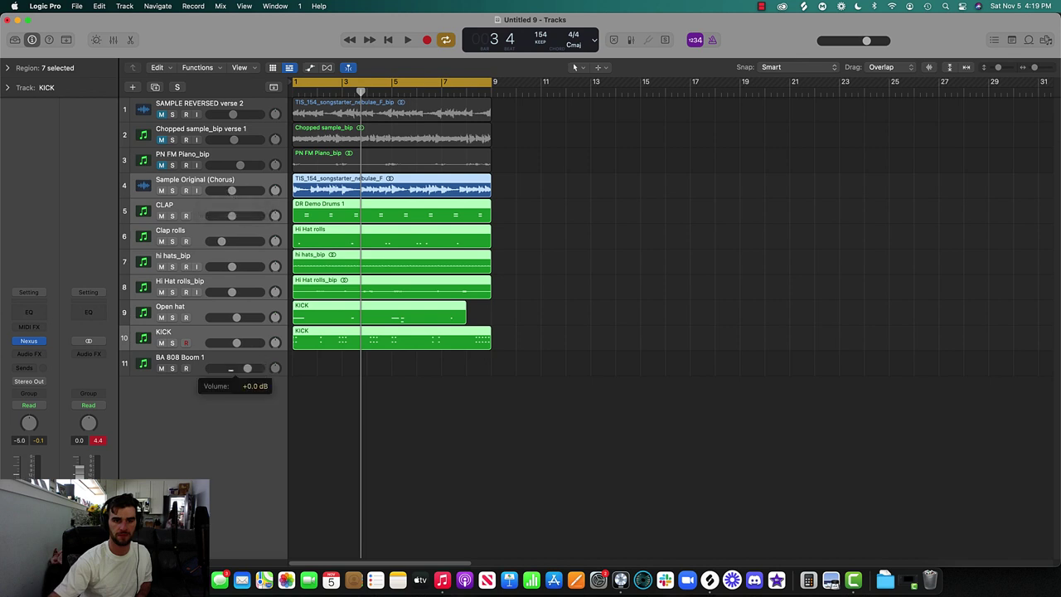
{"action": "left_click", "coordinate": [218, 369]}
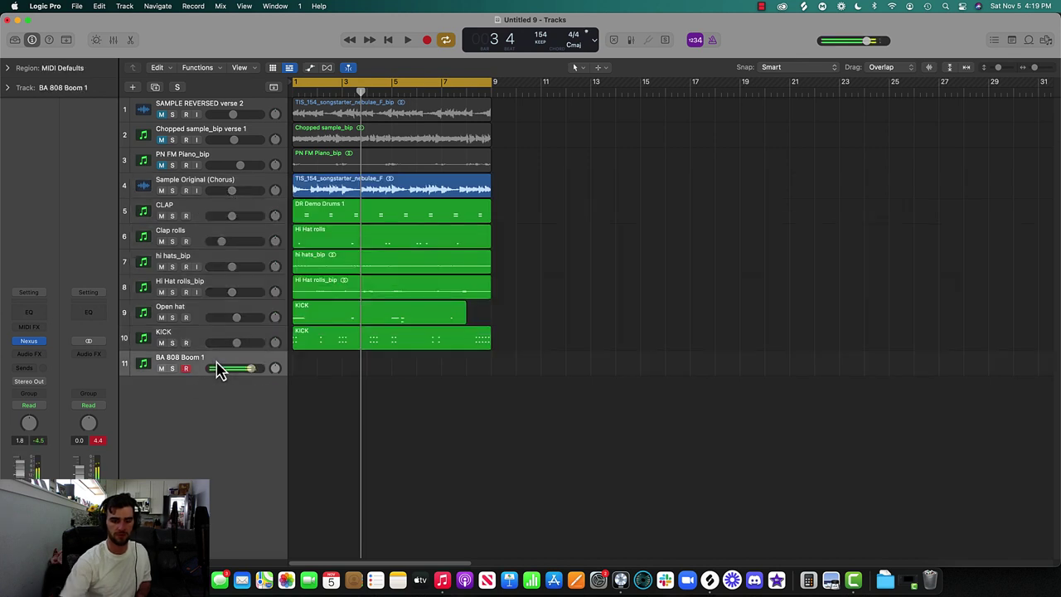
{"action": "key", "text": "r"}
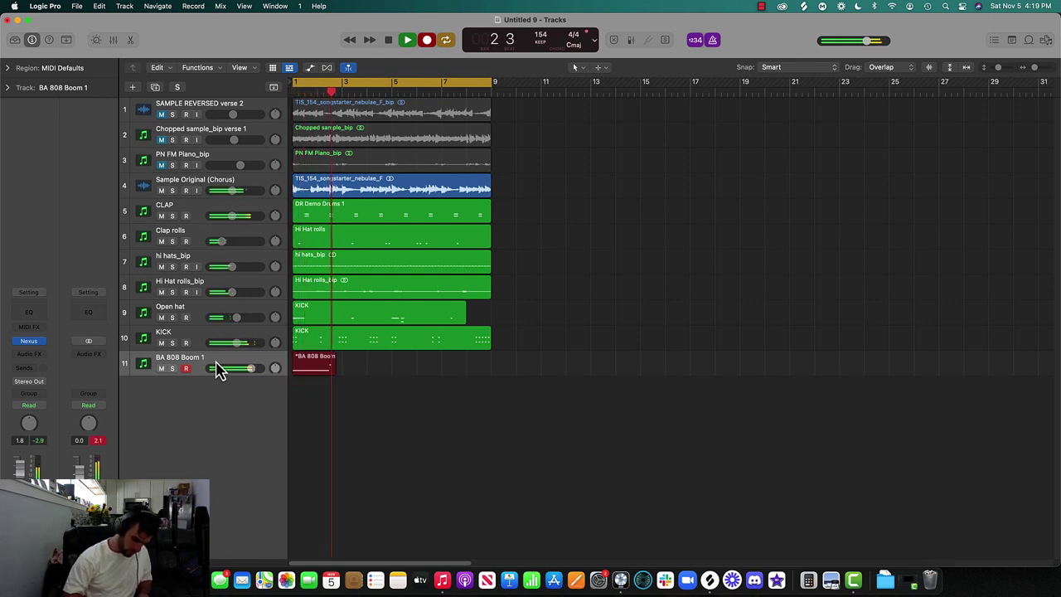
{"action": "key", "text": "space"}
{"action": "key", "text": "Delete"}
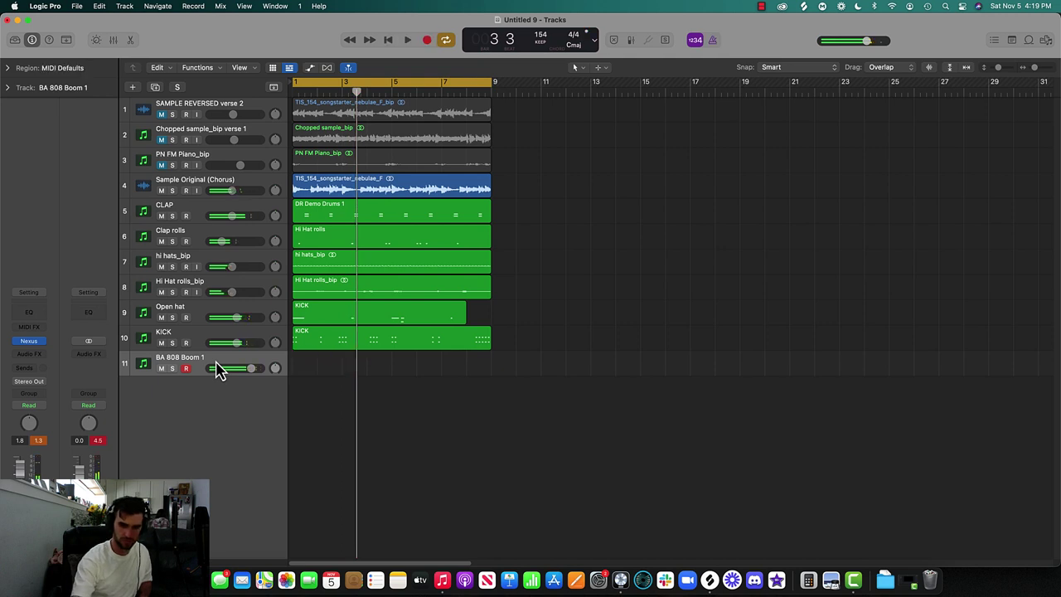
- Record an 808 bass line on the BA 808 Boom 1 track from bar 1 to bar 9
{"action": "key", "text": "r"}
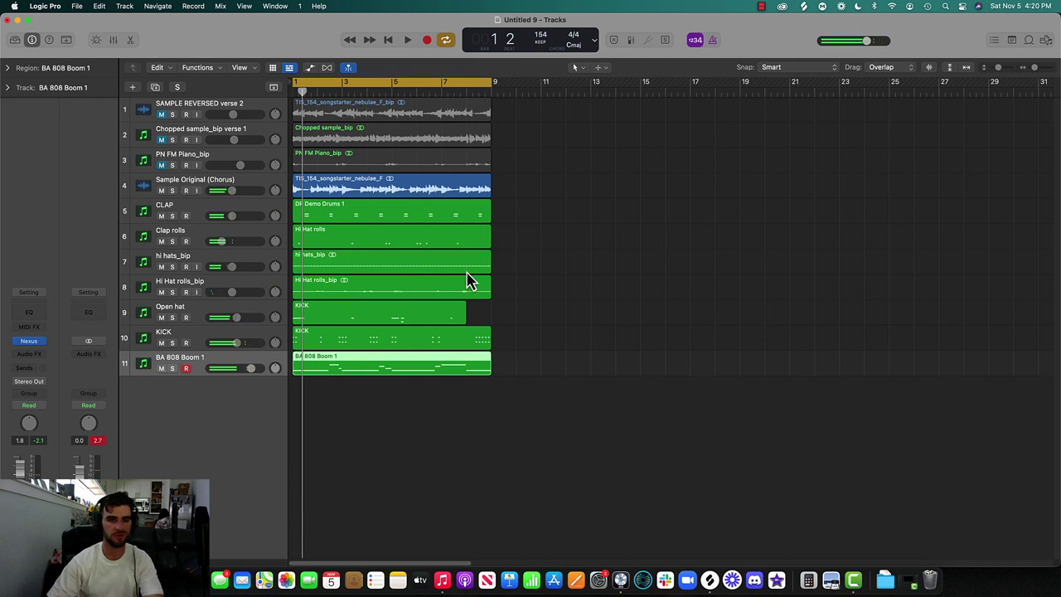
- Add a Channel EQ to the soloed 808 with a 31.5 Hz low cut, a 432 Hz 48 dB/Oct high cut and -0.9 dB at 402 Hz
{"action": "left_click", "coordinate": [36, 324]}
{"action": "key", "text": "space"}
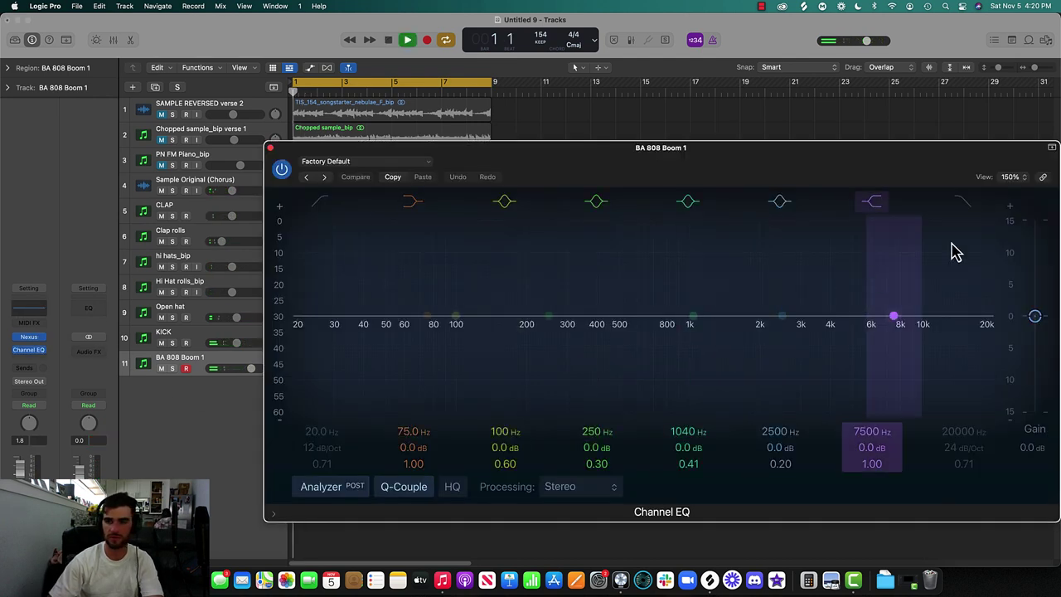
{"action": "left_click_drag", "start_coordinate": [974, 252], "coordinate": [563, 284]}
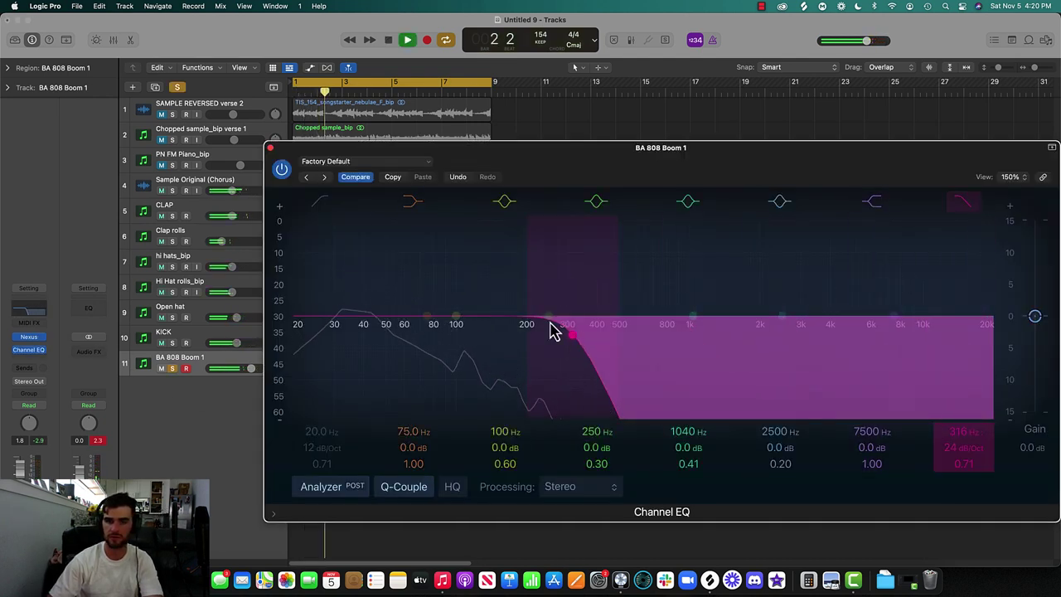
{"action": "left_click_drag", "start_coordinate": [554, 330], "coordinate": [577, 348]}
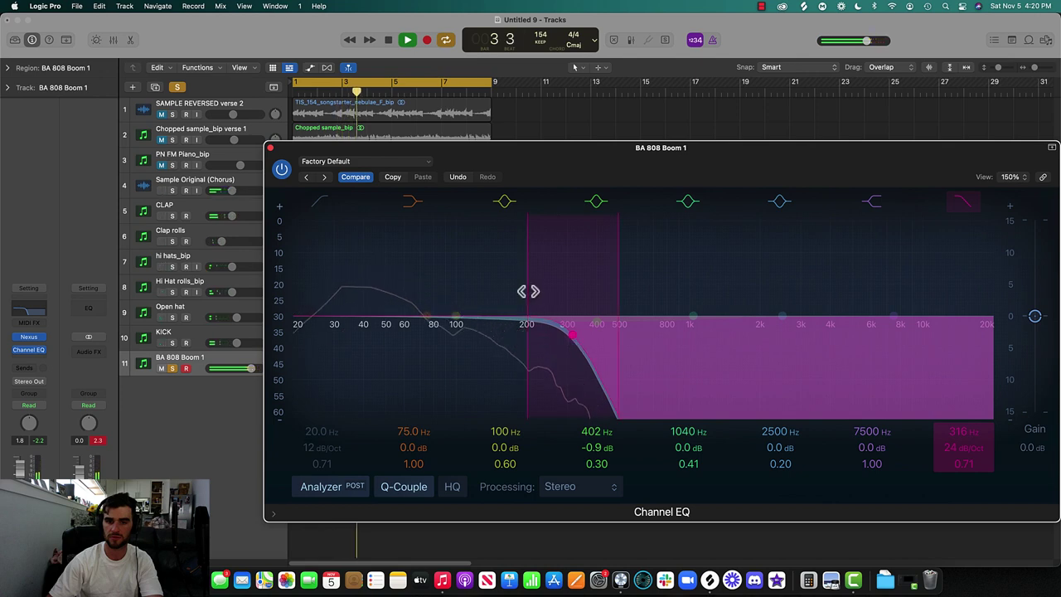
{"action": "left_click_drag", "start_coordinate": [527, 291], "coordinate": [699, 360]}
{"action": "left_click", "coordinate": [311, 201]}
{"action": "left_click_drag", "start_coordinate": [310, 237], "coordinate": [355, 241]}
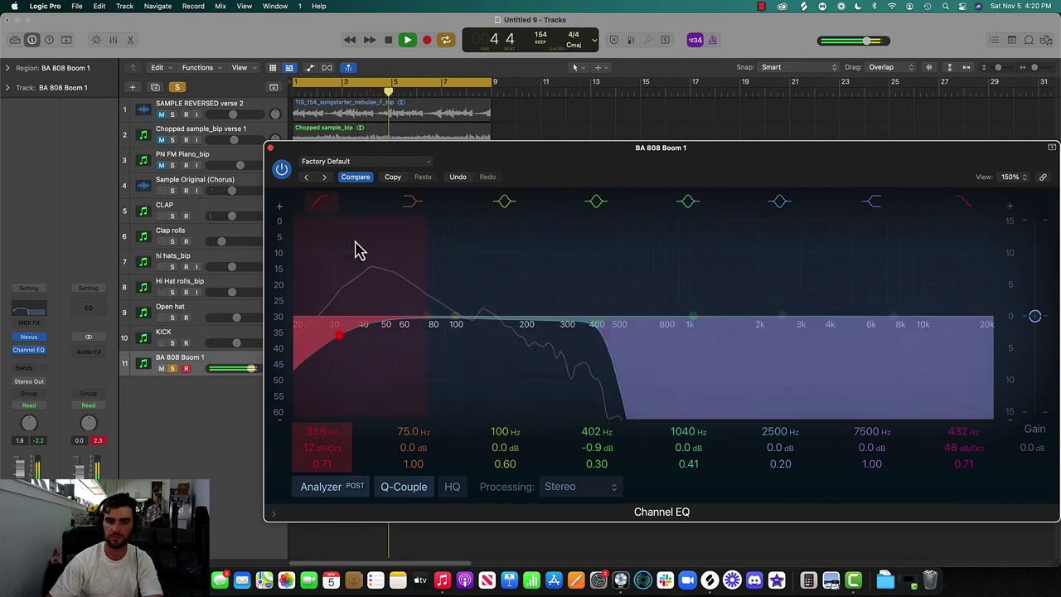
{"action": "left_click", "coordinate": [270, 147]}
{"action": "key", "text": "space"}
- Bounce the BA 808 Boom 1 region in place to a new track named BA 808 Boom 1_bip, with normalizing off
{"action": "right_click", "coordinate": [364, 364]}
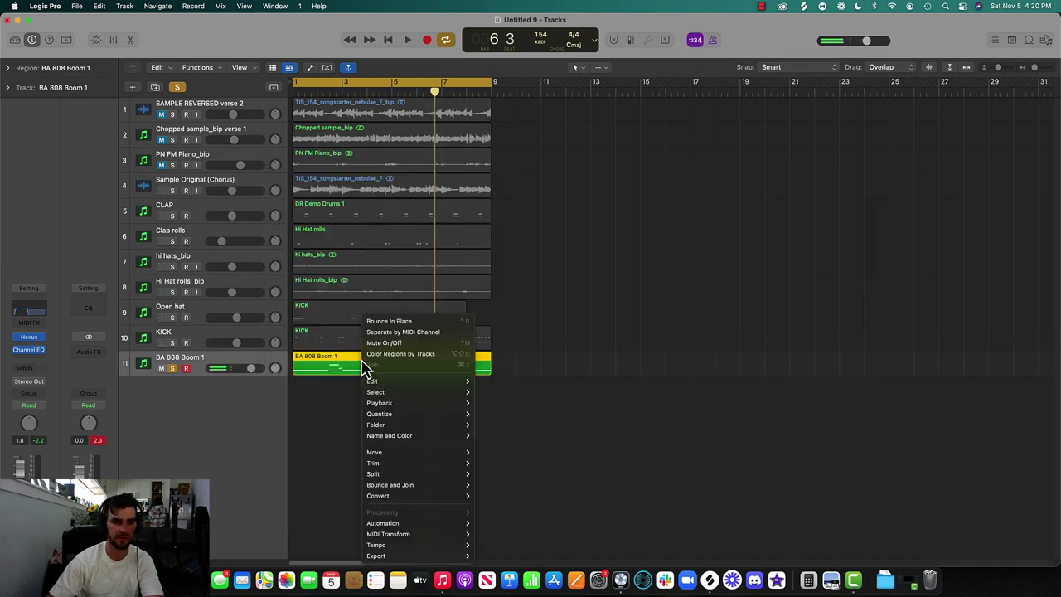
{"action": "left_click", "coordinate": [386, 323]}
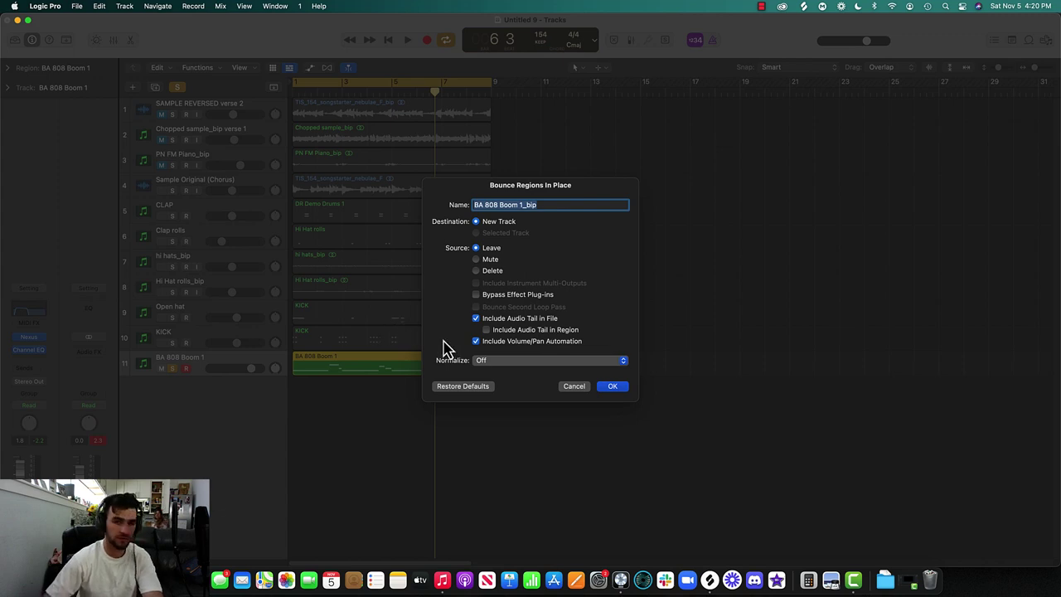
{"action": "left_click", "coordinate": [613, 386]}
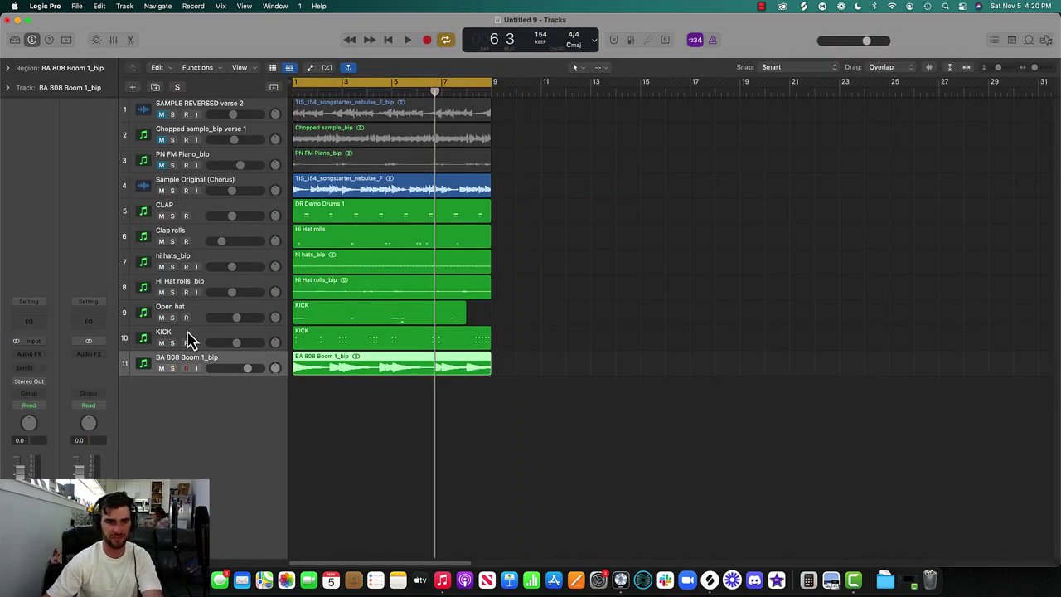
- Add a Channel EQ to the soloed KICK with a 32.2 Hz low cut and an 850 Hz high cut, both at 48 dB/Oct
{"action": "left_click", "coordinate": [173, 342]}
{"action": "key", "text": "space"}
{"action": "left_click", "coordinate": [29, 316]}
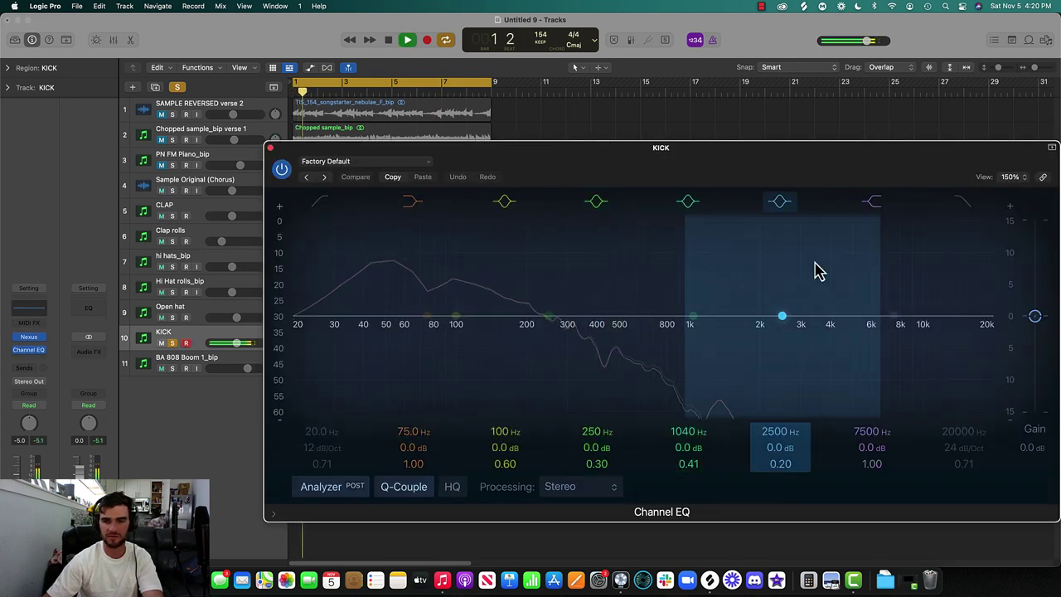
{"action": "left_click", "coordinate": [968, 203]}
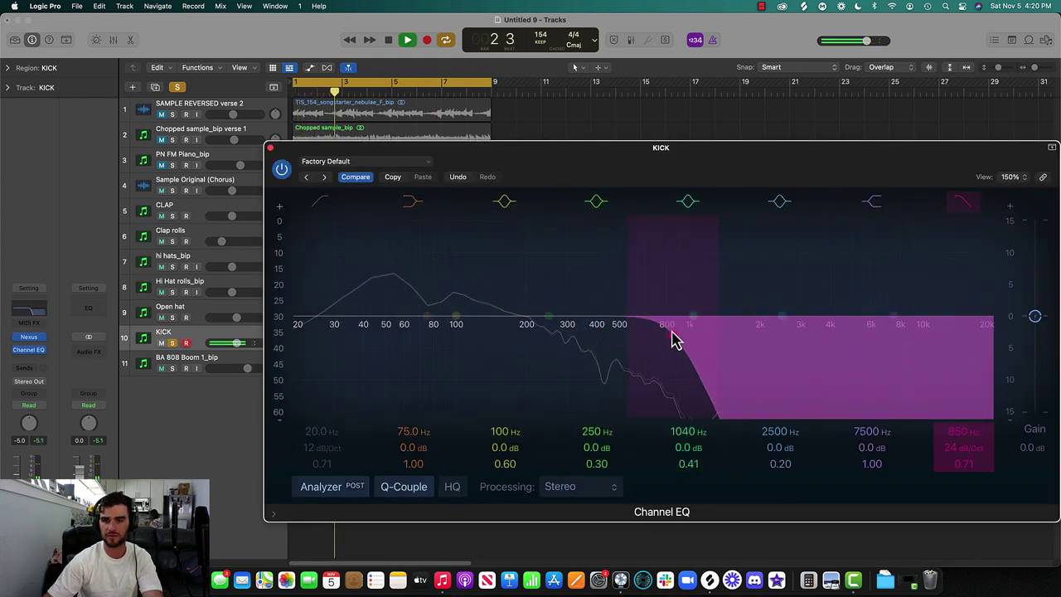
{"action": "left_click_drag", "start_coordinate": [669, 342], "coordinate": [631, 312]}
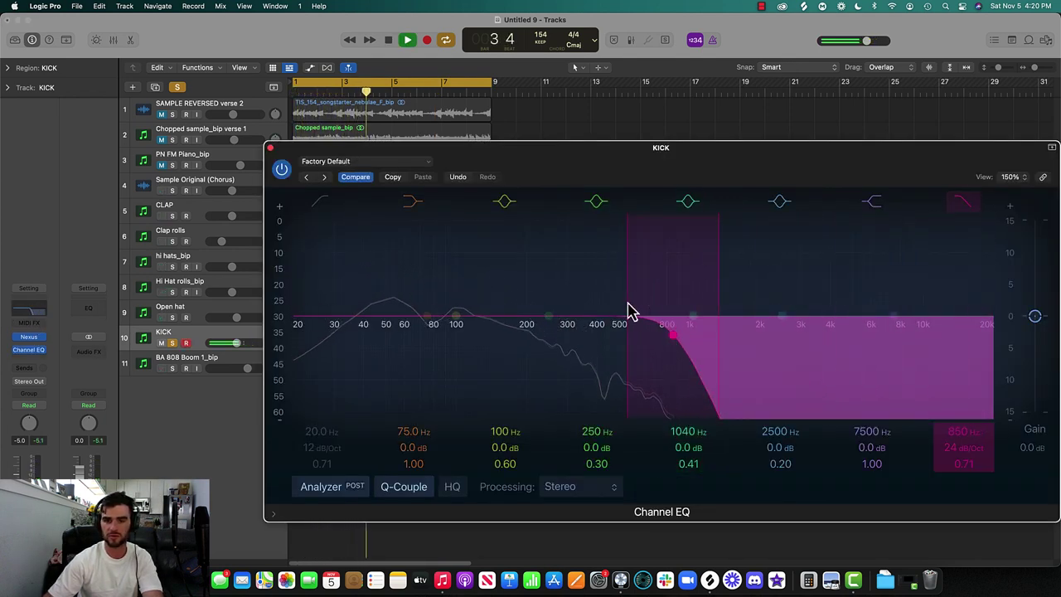
{"action": "left_click", "coordinate": [317, 201]}
{"action": "left_click_drag", "start_coordinate": [309, 241], "coordinate": [340, 332]}
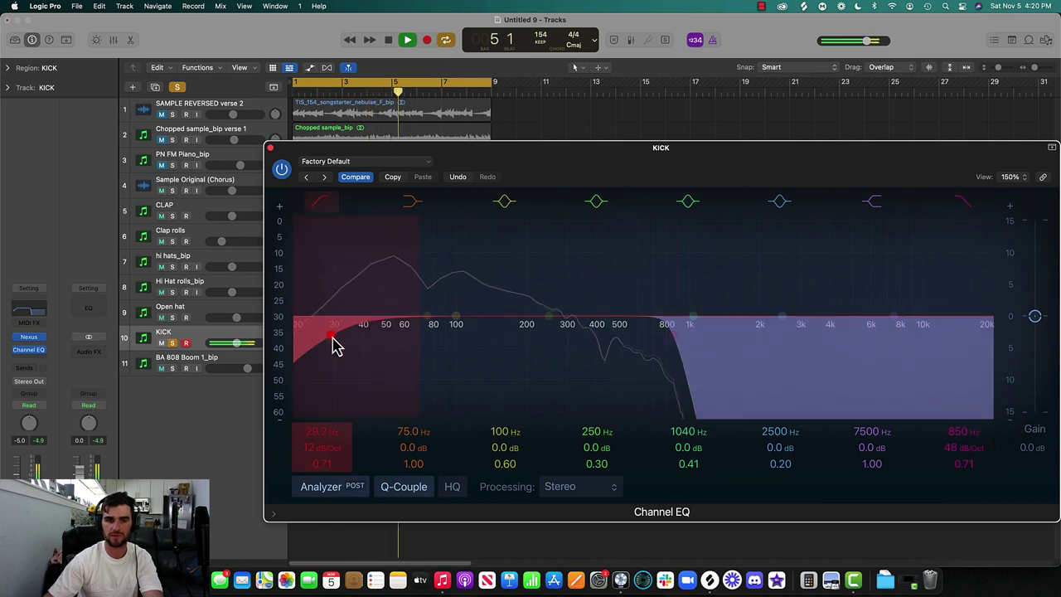
{"action": "mouse_move", "coordinate": [412, 309]}
{"action": "left_mouse_down"}
{"action": "mouse_move", "coordinate": [322, 312]}
{"action": "mouse_move", "coordinate": [319, 342]}
{"action": "left_mouse_up"}
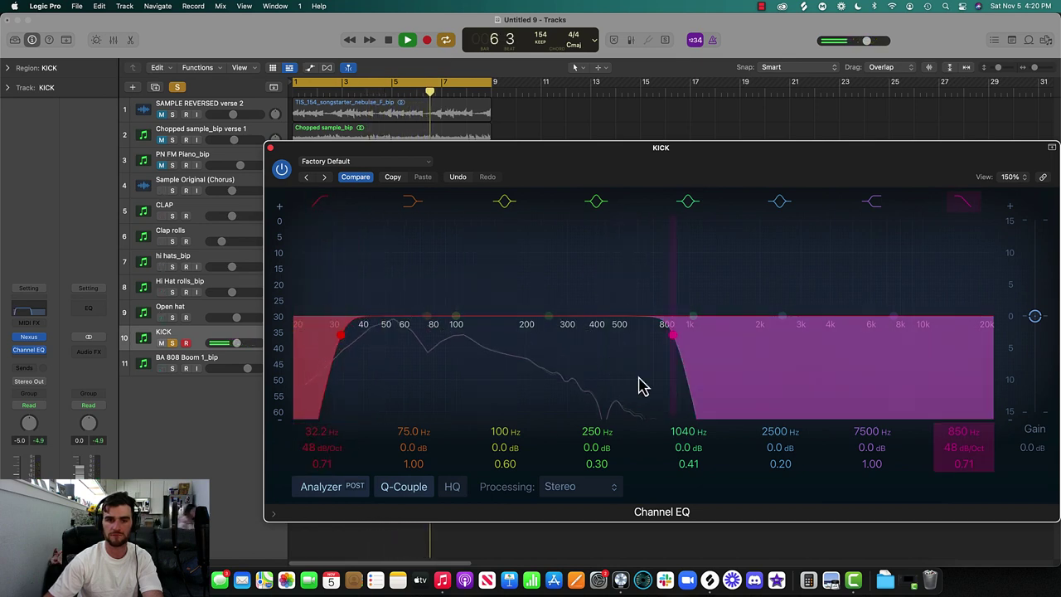
{"action": "left_click", "coordinate": [269, 148]}
{"action": "key", "text": "space"}
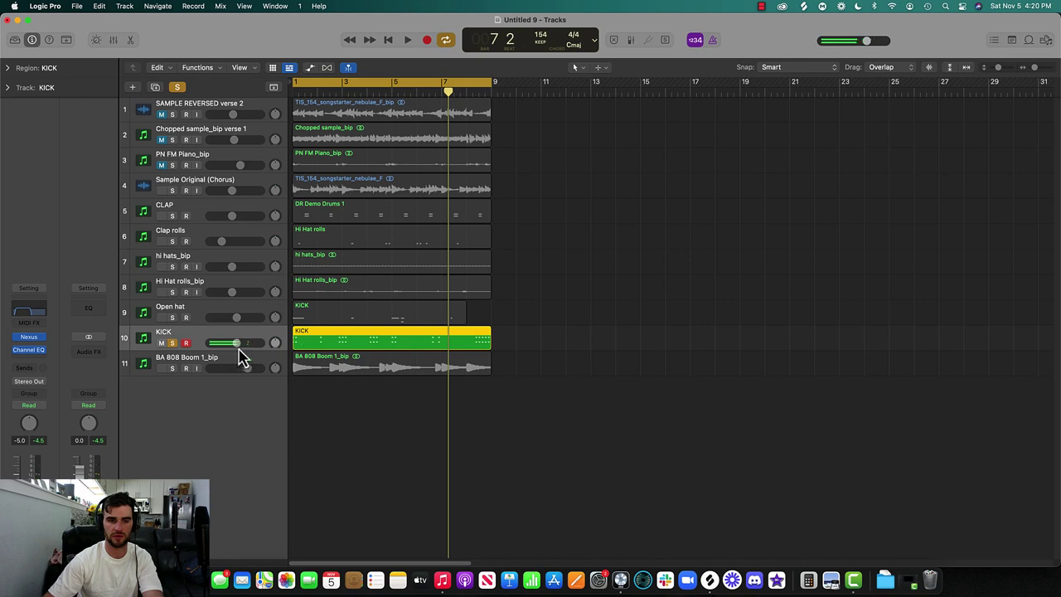
- With KICK at -2.7 dB, bounce its region in place to a new track named KICK_bip and remove the original KICK track
{"action": "right_click", "coordinate": [332, 339]}
{"action": "left_click", "coordinate": [341, 326]}
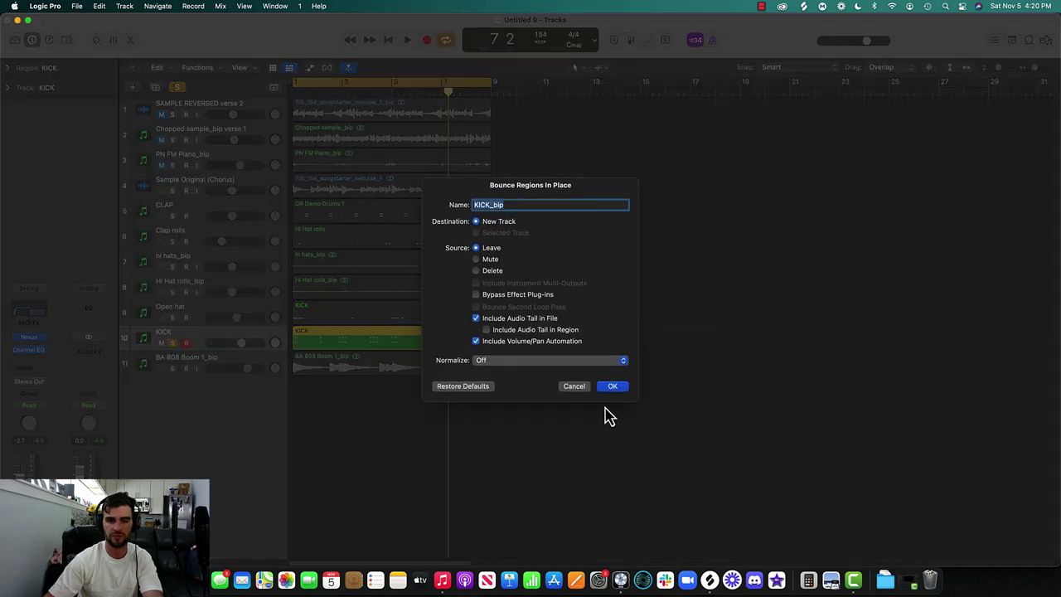
{"action": "left_click", "coordinate": [612, 386]}
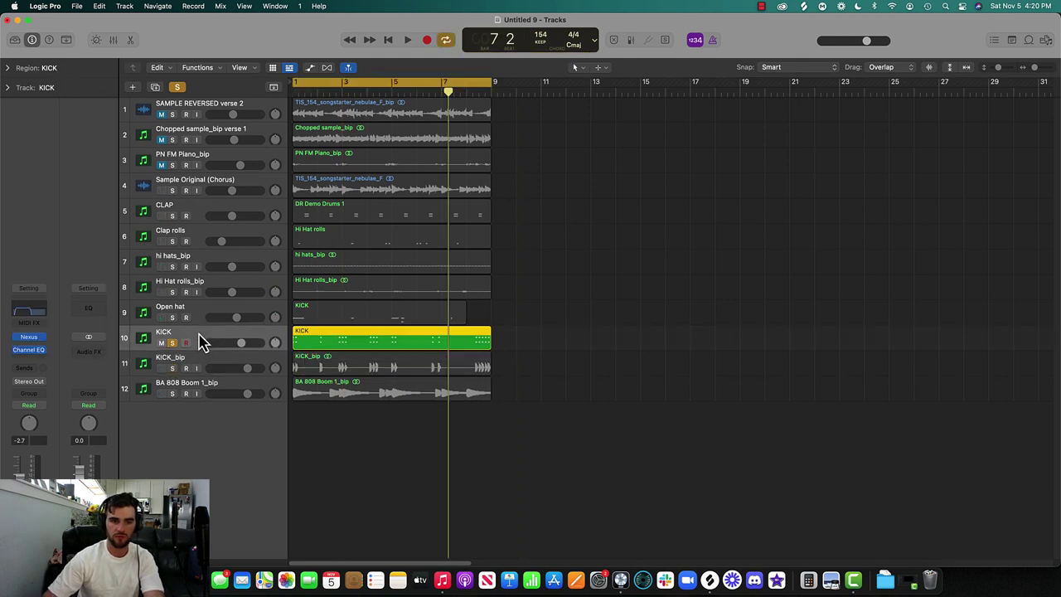
- Add a Channel EQ to the soloed Open hat with an 11800 Hz high cut, -2.4 dB at 2720 Hz and -2.6 dB at 7650 Hz
{"action": "left_click", "coordinate": [198, 319]}
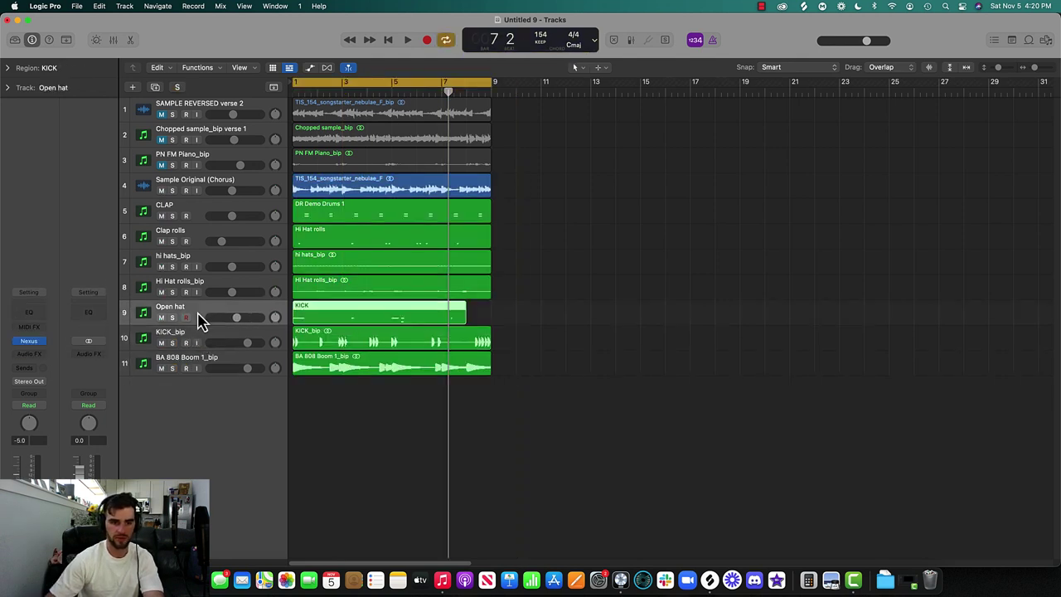
{"action": "left_click", "coordinate": [171, 317]}
{"action": "left_click", "coordinate": [34, 316]}
{"action": "key", "text": "space"}
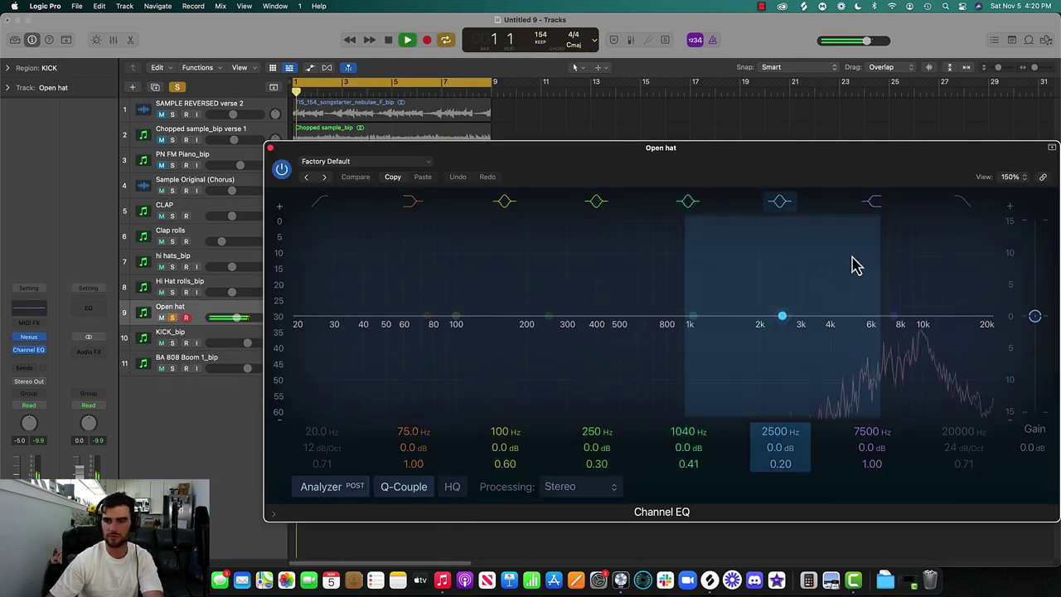
{"action": "left_click_drag", "start_coordinate": [867, 239], "coordinate": [879, 252]}
{"action": "left_click", "coordinate": [967, 202]}
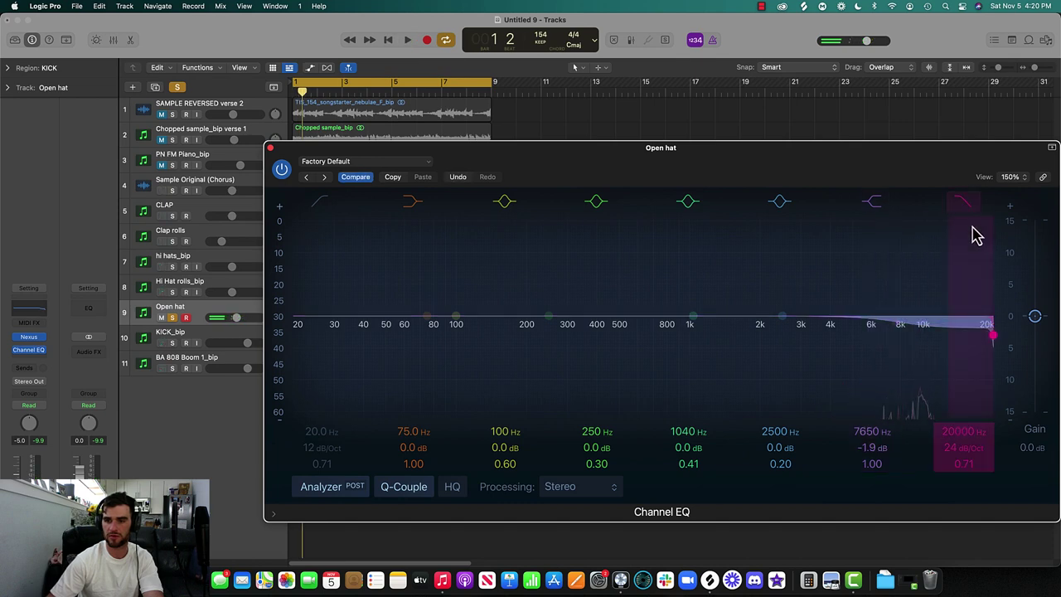
{"action": "left_click_drag", "start_coordinate": [971, 227], "coordinate": [940, 233]}
{"action": "left_click_drag", "start_coordinate": [774, 250], "coordinate": [780, 259]}
{"action": "key", "text": "space"}
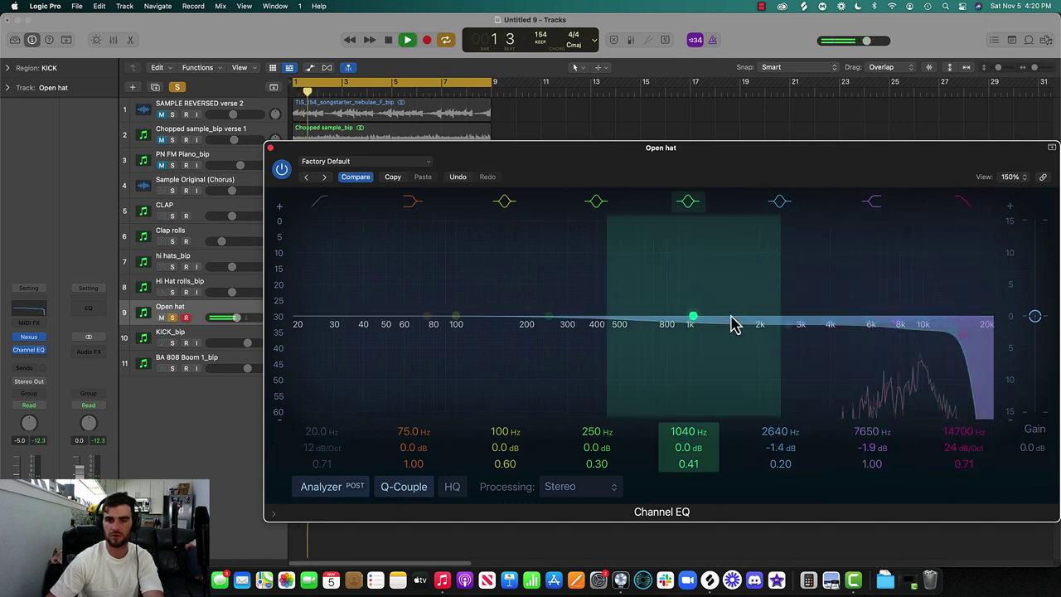
{"action": "left_click_drag", "start_coordinate": [750, 295], "coordinate": [754, 303]}
{"action": "left_click_drag", "start_coordinate": [967, 303], "coordinate": [887, 291]}
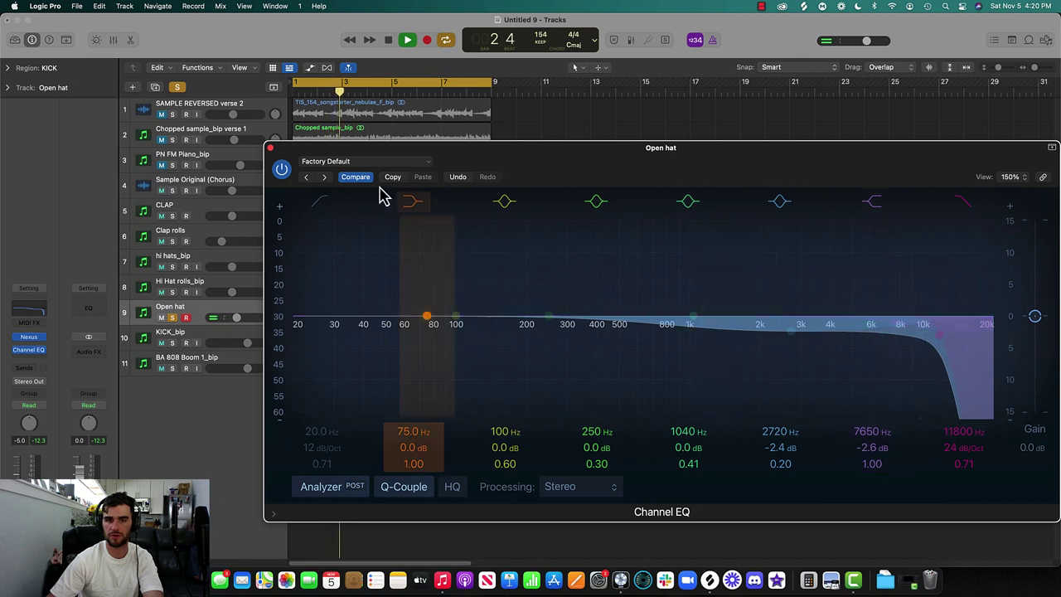
{"action": "left_click", "coordinate": [271, 149]}
{"action": "key", "text": "space"}
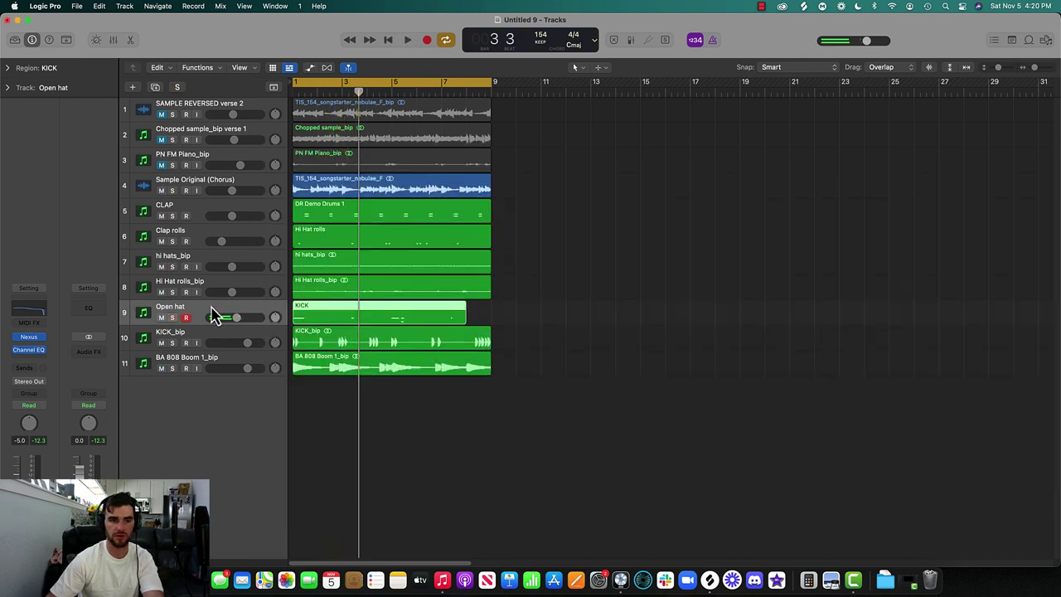
- Bounce the Open hat region in place to a new track named open hat_bip, with normalizing off
{"action": "right_click", "coordinate": [344, 317]}
{"action": "left_click", "coordinate": [348, 313]}
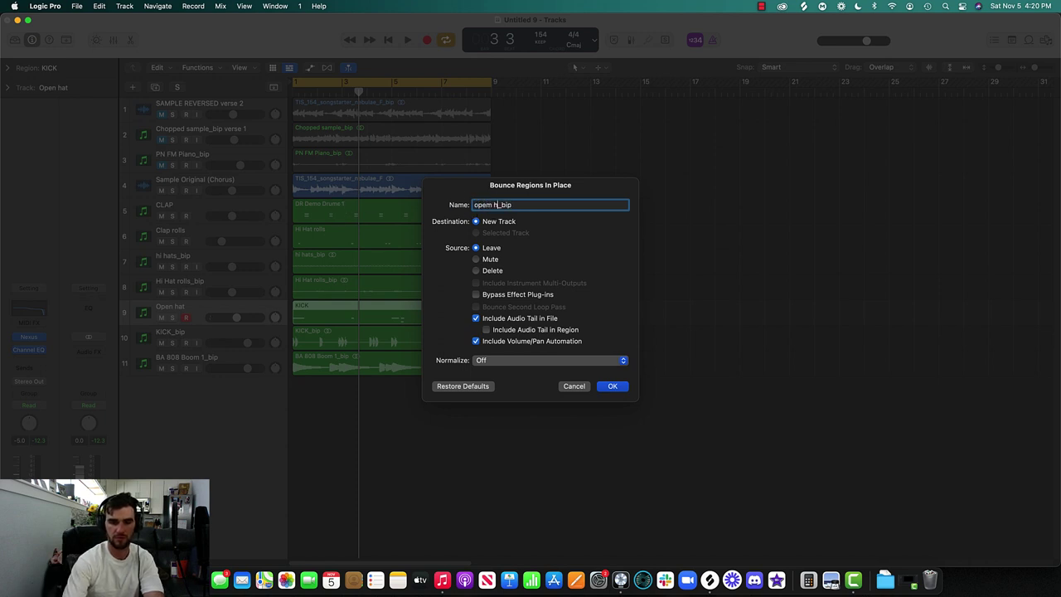
{"action": "type", "text": "open hat"}
{"action": "key", "text": "Return"}
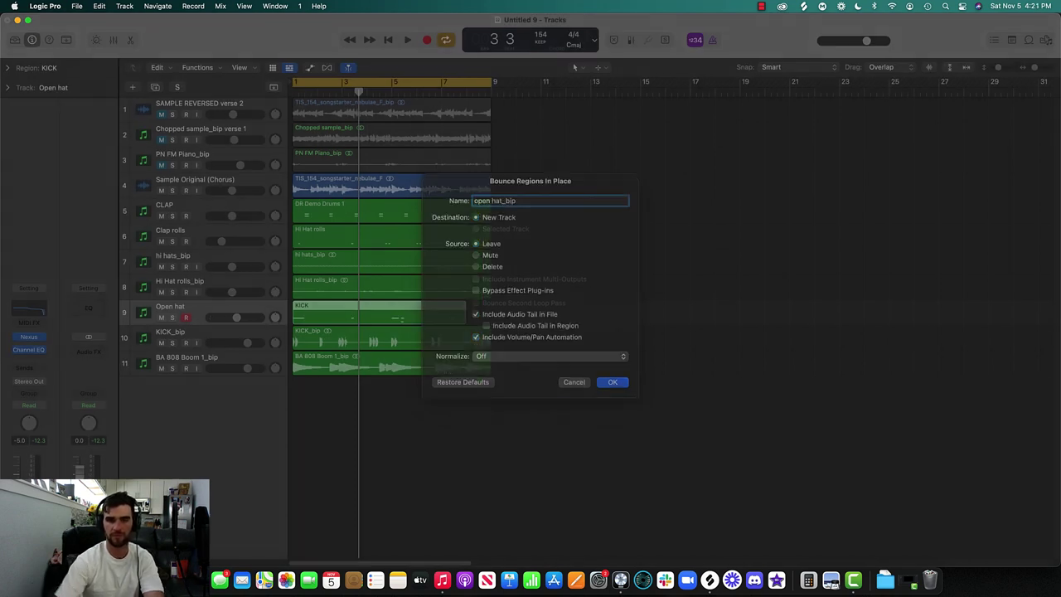
{"action": "left_click", "coordinate": [763, 7]}
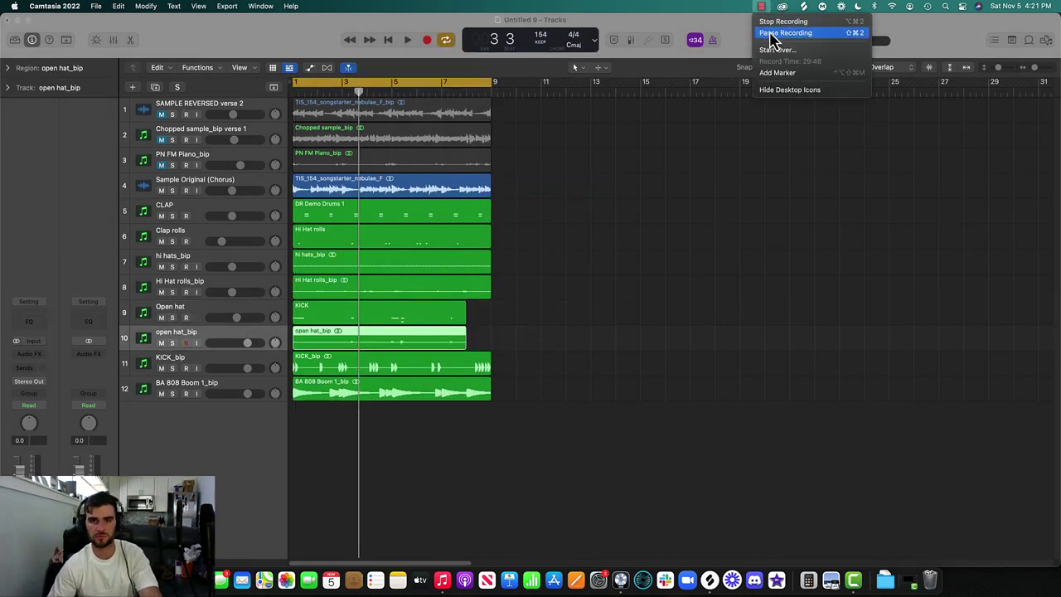
{"action": "left_click", "coordinate": [784, 33]}
- Delete the original Open hat track, keeping the bounced version
{"action": "left_click", "coordinate": [215, 317]}
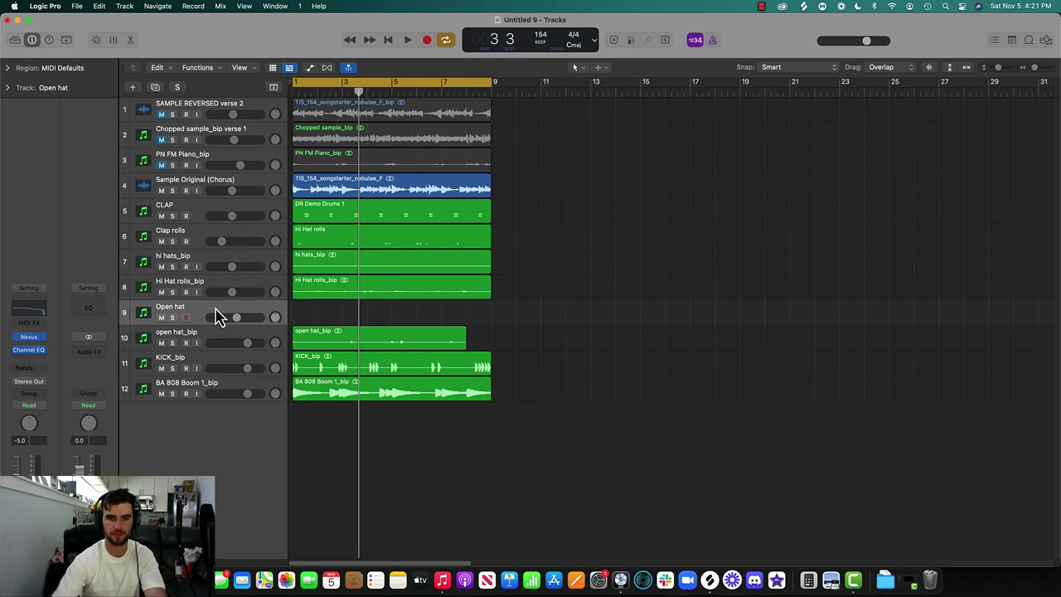
{"action": "key", "text": "super+BackSpace"}
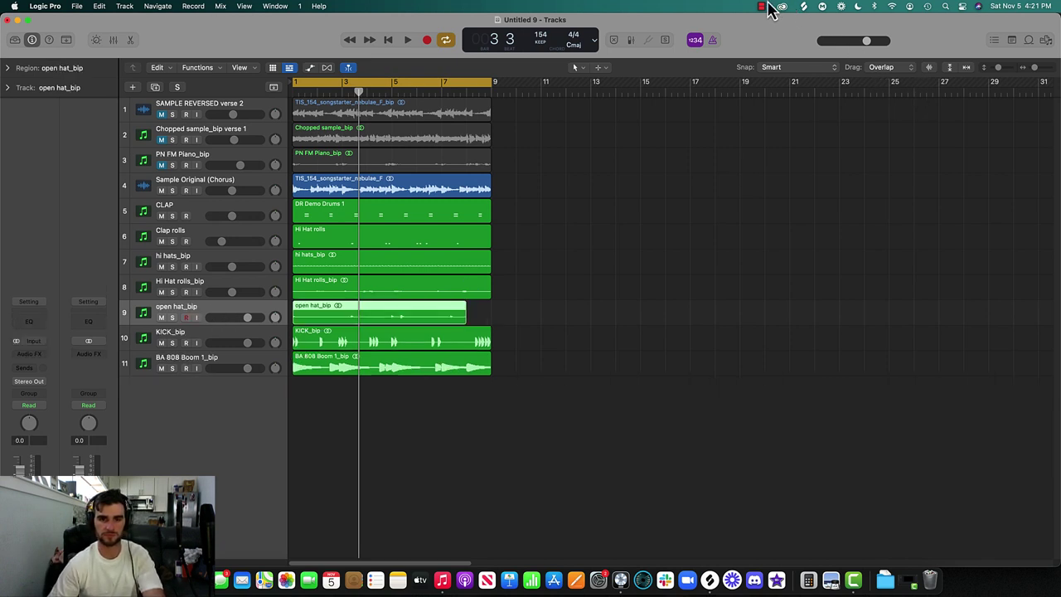
- Add a Channel EQ to the soloed CLAP track with a 138 Hz low cut at 48 dB/Oct
{"action": "left_click", "coordinate": [207, 212]}
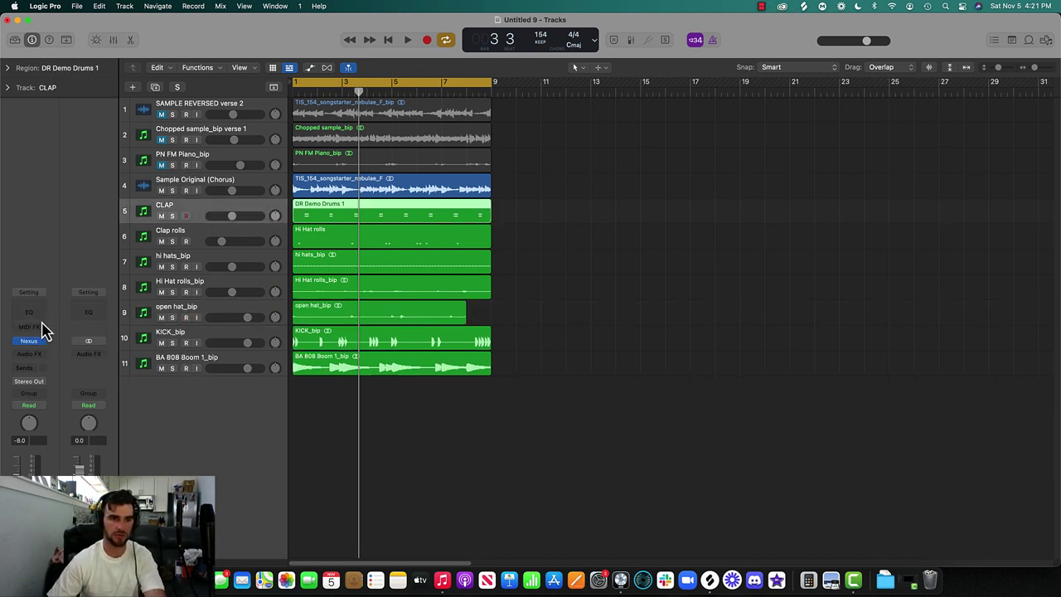
{"action": "left_click", "coordinate": [39, 315]}
{"action": "key", "text": "space"}
{"action": "key", "text": "s"}
{"action": "left_click", "coordinate": [322, 201]}
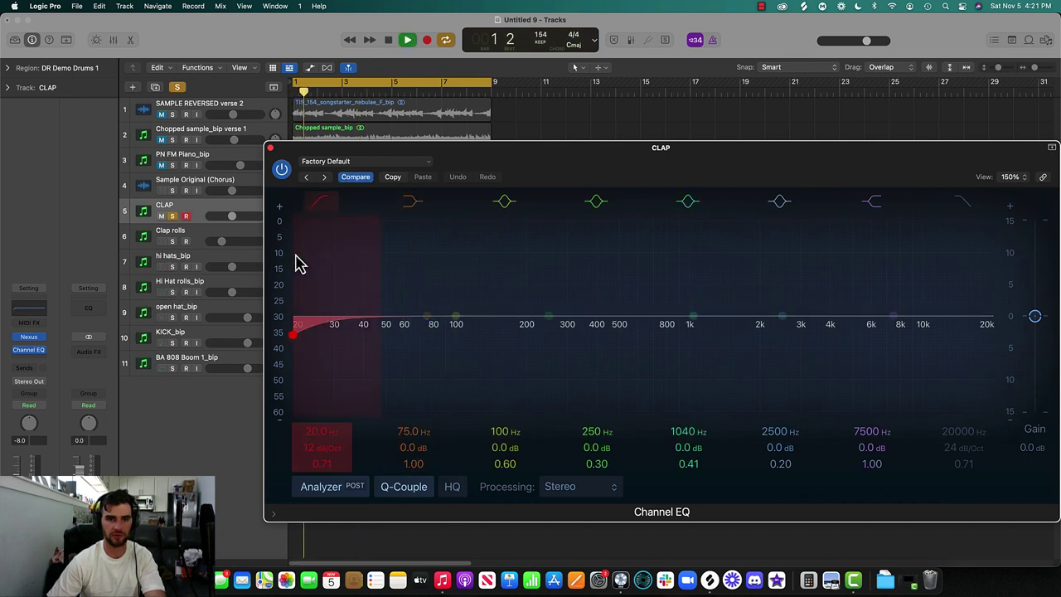
{"action": "left_click_drag", "start_coordinate": [389, 335], "coordinate": [457, 346]}
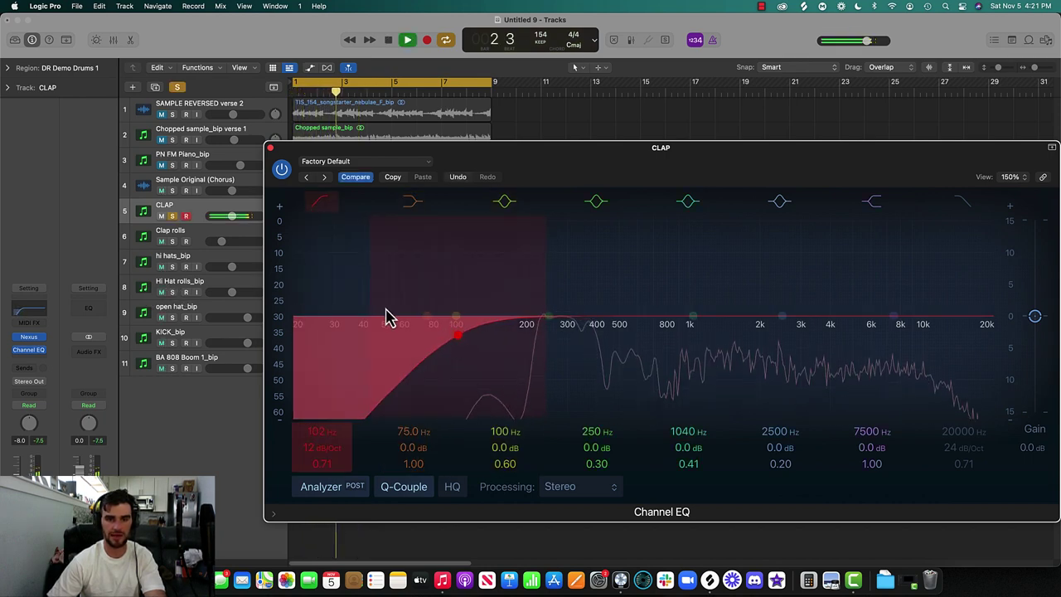
{"action": "left_click_drag", "start_coordinate": [380, 319], "coordinate": [415, 362]}
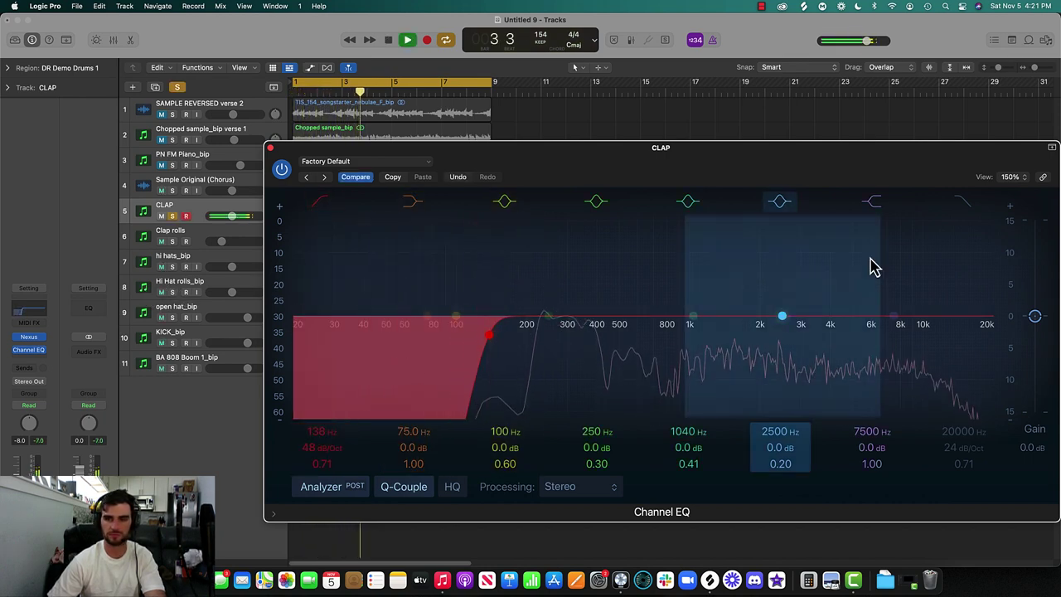
- Shape the CLAP EQ with a 12900 Hz high cut, -1.0 dB at 2780 Hz, -1.3 dB at 7550 Hz and the low cut at 144 Hz
{"action": "left_click", "coordinate": [963, 203]}
{"action": "left_click_drag", "start_coordinate": [958, 232], "coordinate": [891, 242]}
{"action": "left_click_drag", "start_coordinate": [803, 247], "coordinate": [813, 254]}
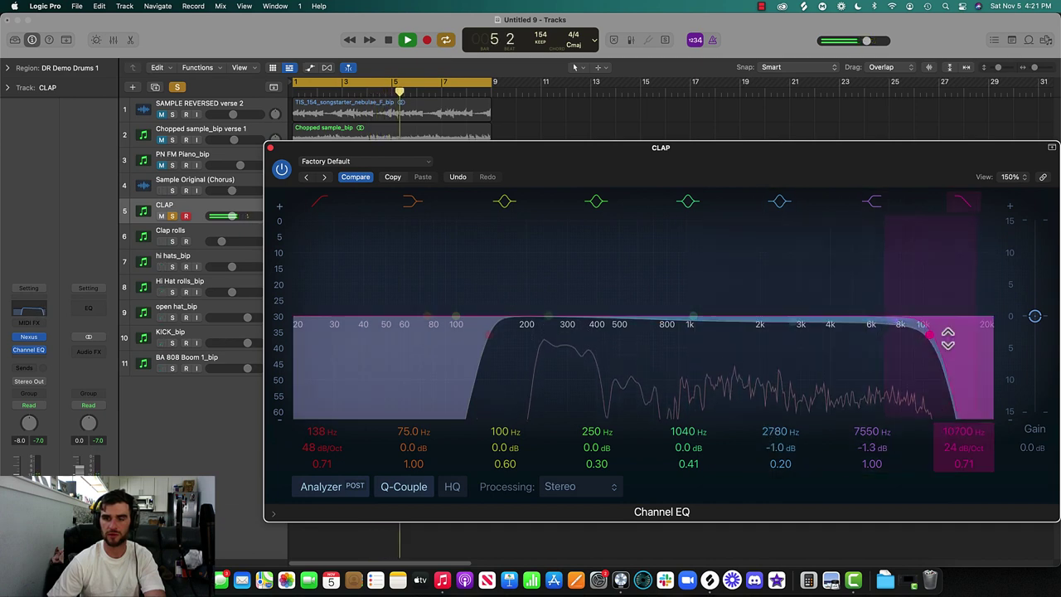
{"action": "left_click_drag", "start_coordinate": [946, 337], "coordinate": [938, 333]}
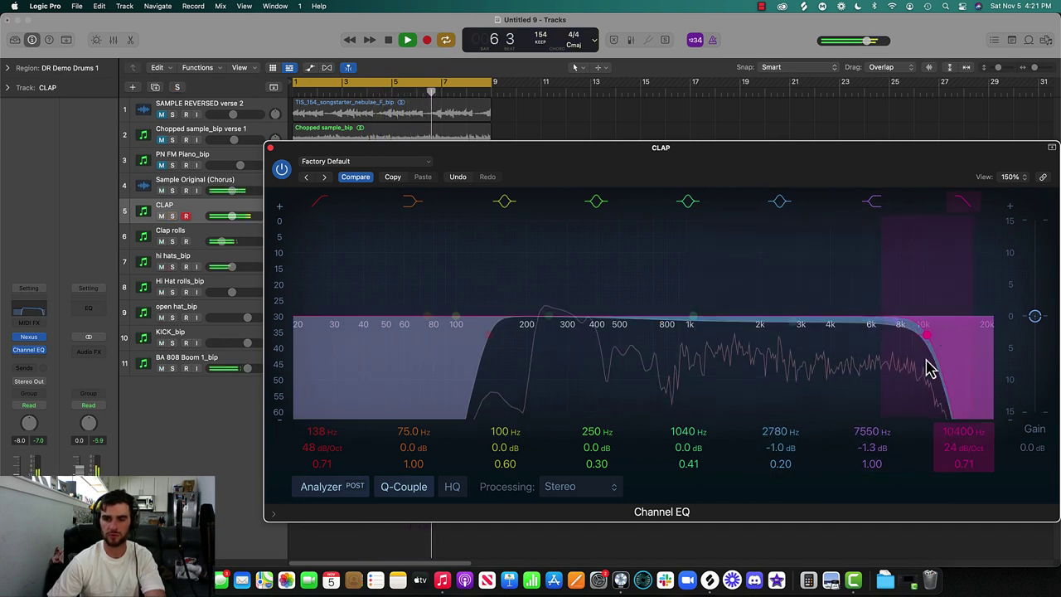
{"action": "left_click_drag", "start_coordinate": [931, 369], "coordinate": [944, 360]}
{"action": "left_click_drag", "start_coordinate": [507, 348], "coordinate": [513, 362]}
{"action": "key", "text": "space"}
{"action": "left_click", "coordinate": [270, 147]}
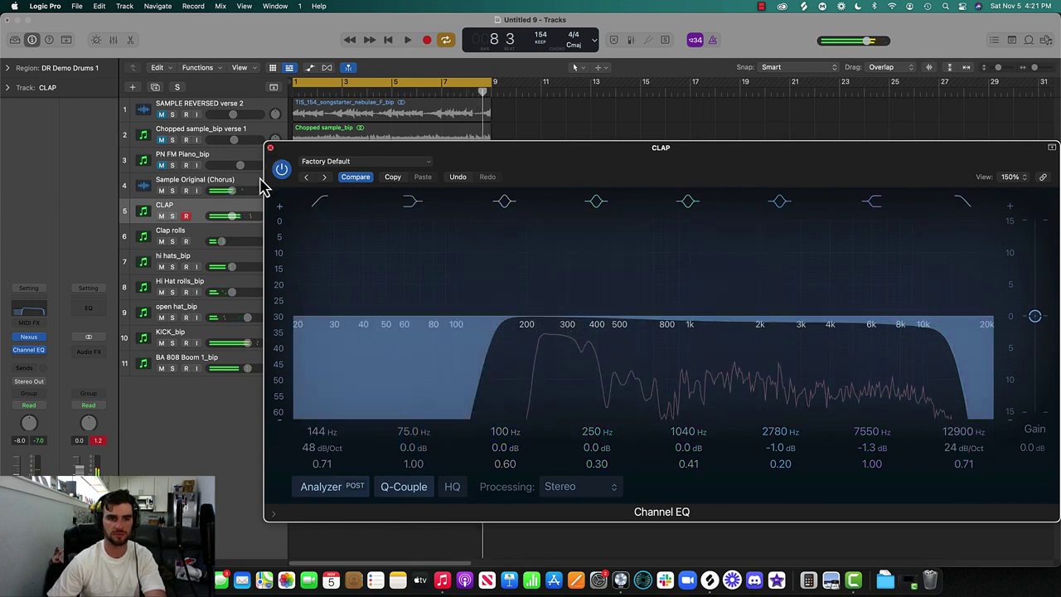
- Set CLAP to -6.2 dB and bounce its region in place to a new track named CLAP_bip, with normalizing off
{"action": "left_click_drag", "start_coordinate": [233, 215], "coordinate": [235, 215]}
{"action": "right_click", "coordinate": [358, 216]}
{"action": "left_click", "coordinate": [362, 217]}
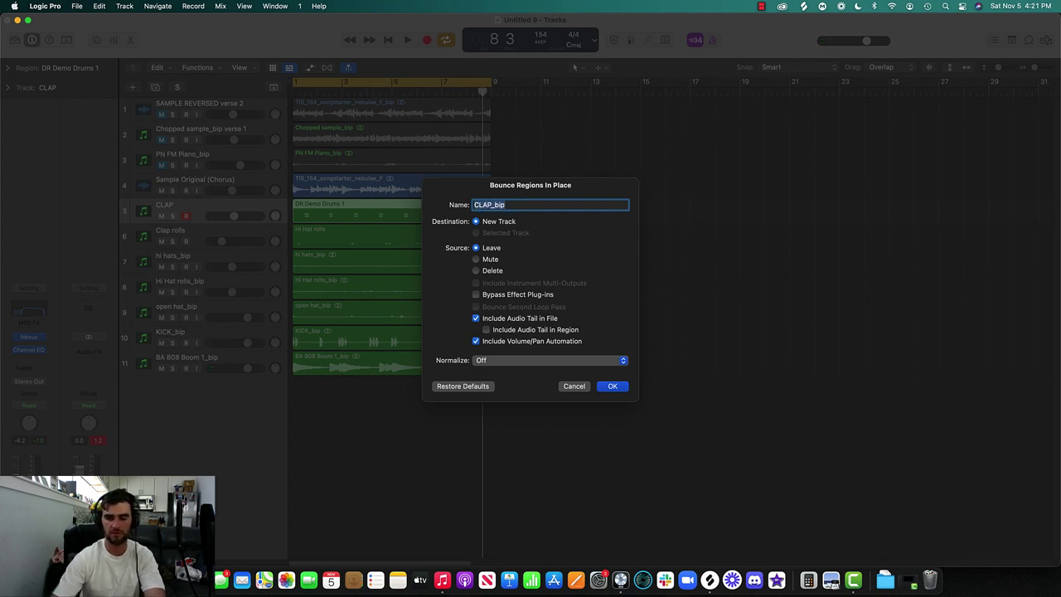
{"action": "key", "text": "Return"}
- Delete the original CLAP region and its track, keeping CLAP_bip
{"action": "left_click", "coordinate": [219, 211]}
{"action": "key", "text": "Delete"}
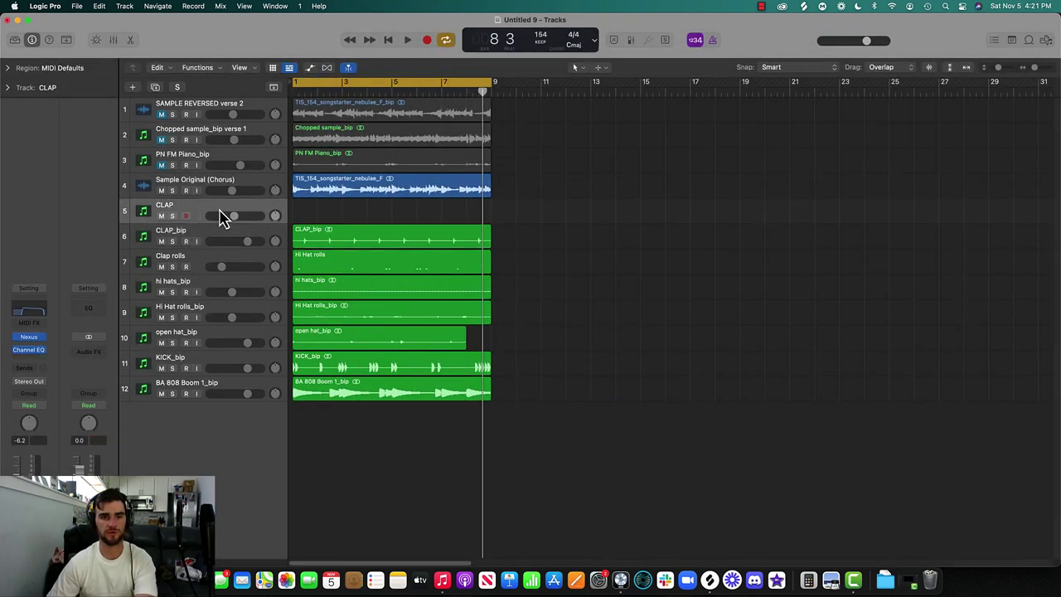
{"action": "key", "text": "Delete"}
{"action": "key", "text": "Return"}
- Add a Channel EQ to the soloed Clap rolls track with a 212 Hz low cut at 48 dB/Oct during playback
{"action": "key", "text": "space"}
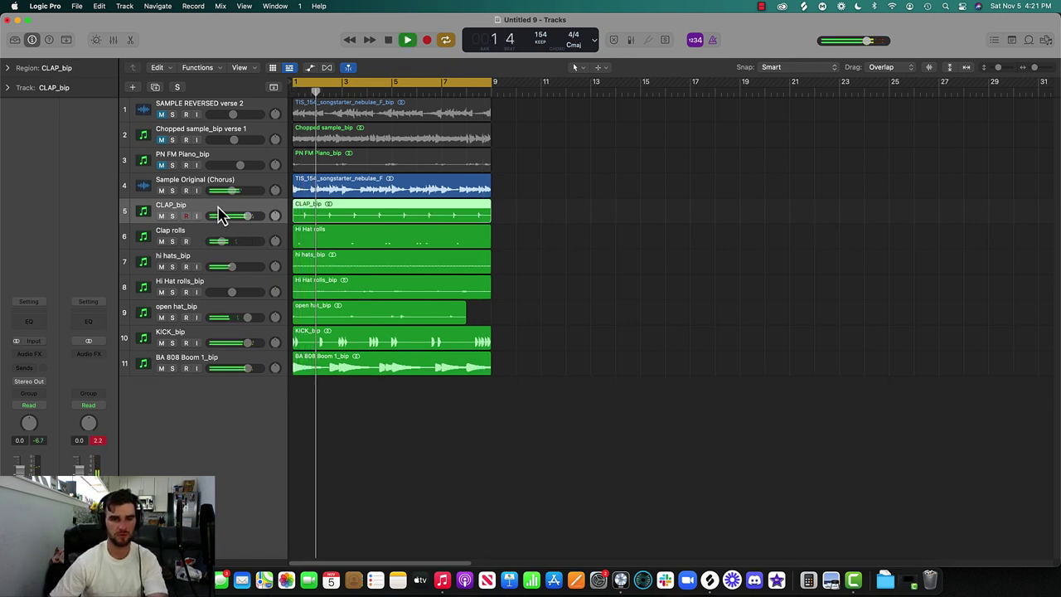
{"action": "left_click", "coordinate": [191, 237]}
{"action": "key", "text": "s"}
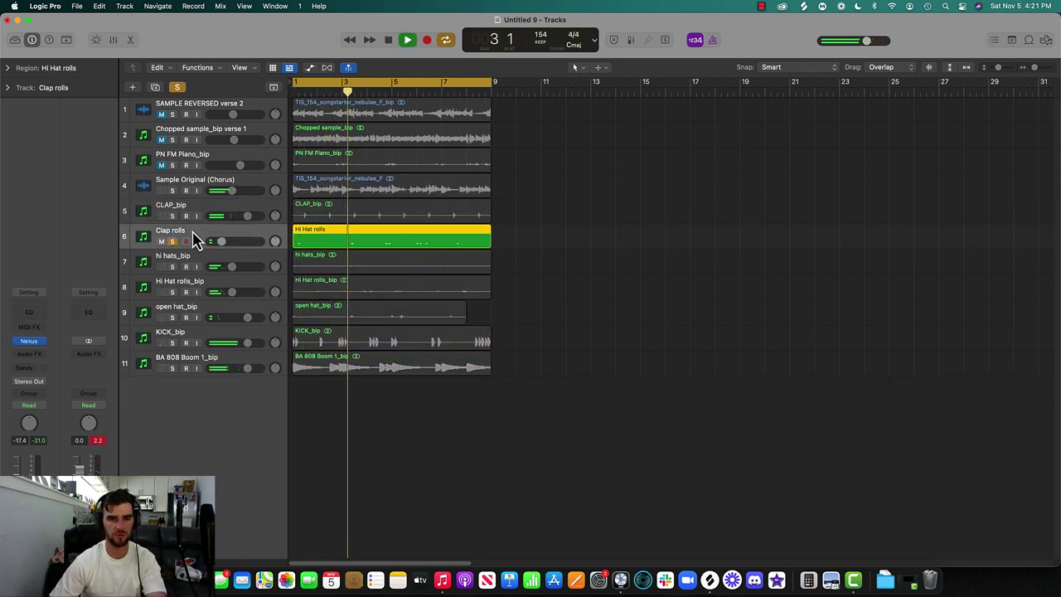
{"action": "left_click", "coordinate": [18, 318]}
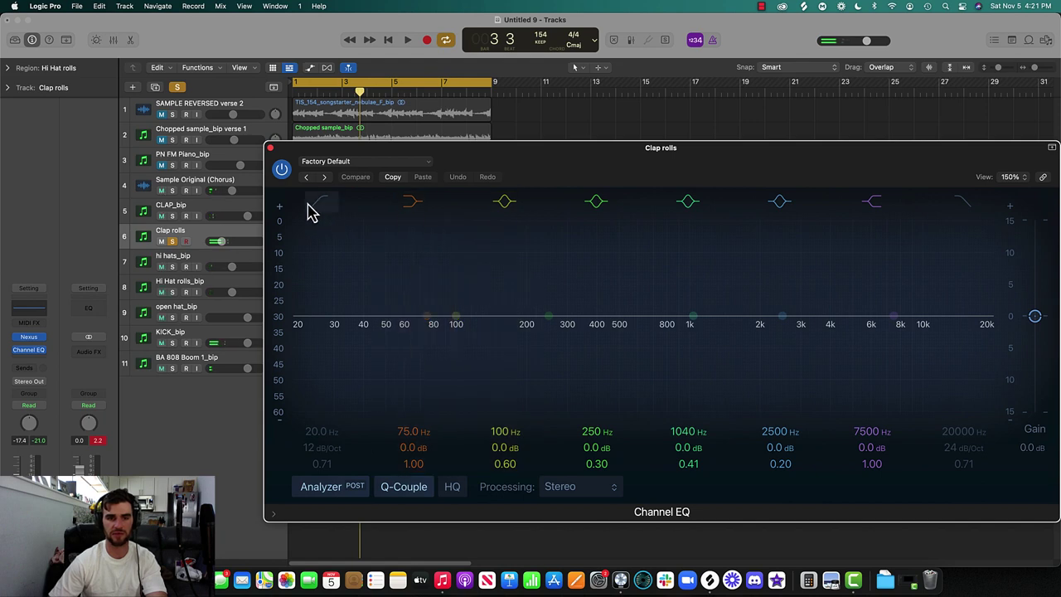
{"action": "left_click_drag", "start_coordinate": [340, 340], "coordinate": [438, 342]}
{"action": "left_click_drag", "start_coordinate": [365, 309], "coordinate": [419, 373]}
- Add an 11800 Hz, 24 dB/Oct high cut to the Clap rolls EQ, with -1.3 dB at 7350 Hz and a slight dip around 2500 Hz
{"action": "left_click", "coordinate": [968, 204]}
{"action": "left_click_drag", "start_coordinate": [969, 219], "coordinate": [931, 229]}
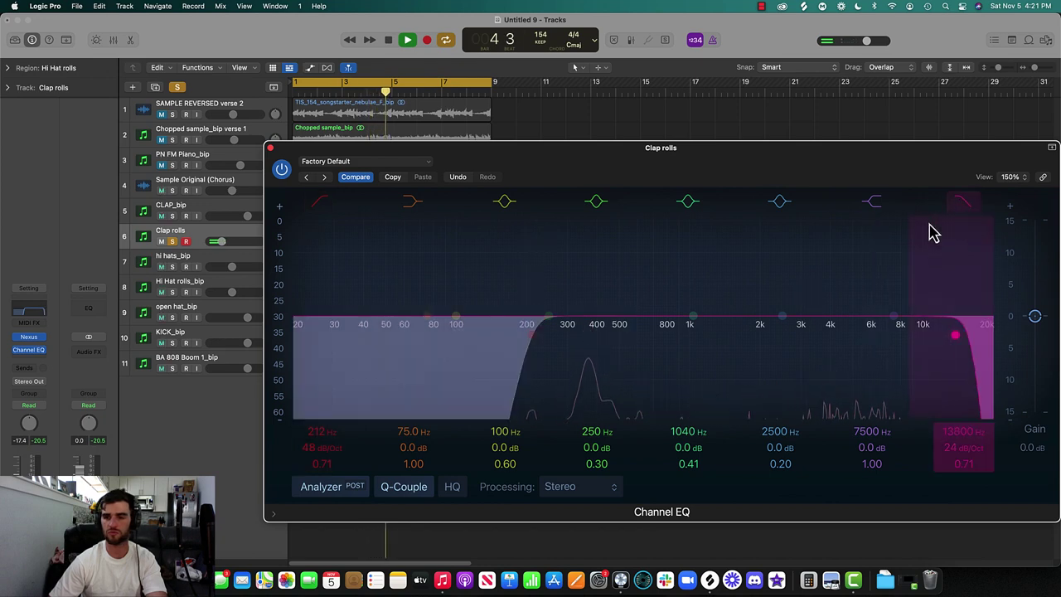
{"action": "left_click_drag", "start_coordinate": [872, 257], "coordinate": [869, 266]}
{"action": "left_click_drag", "start_coordinate": [959, 336], "coordinate": [945, 333]}
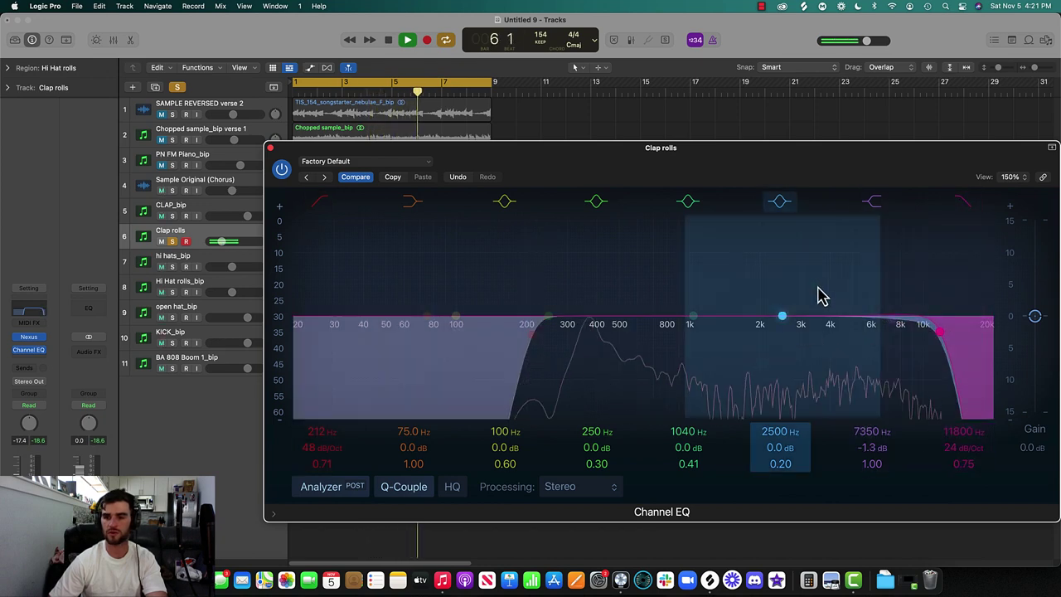
{"action": "left_click_drag", "start_coordinate": [818, 284], "coordinate": [819, 289]}
- Unsolo Clap rolls and balance it against the full beat at -16.0 dB, lowering hi hats_bip as well
{"action": "key", "text": "s"}
{"action": "left_click", "coordinate": [270, 148]}
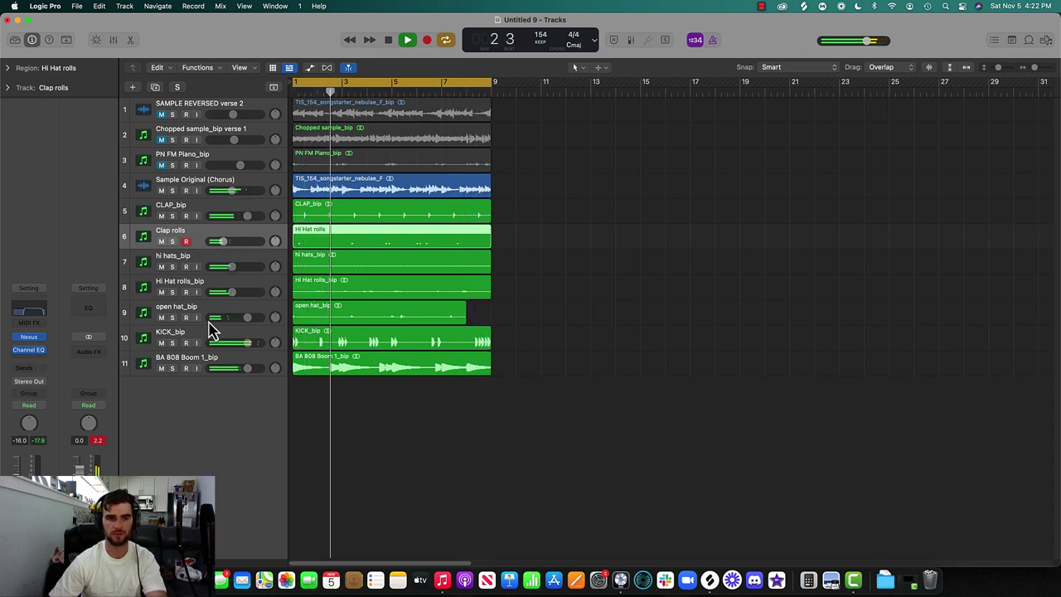
{"action": "left_click", "coordinate": [220, 266]}
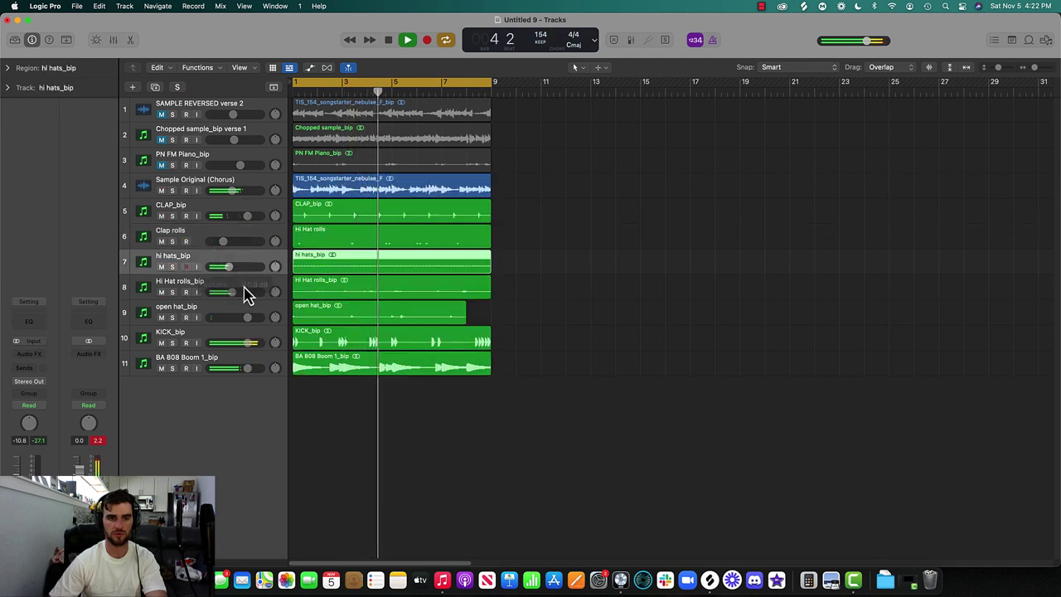
- Lower the Hi Hat rolls_bip, open hat_bip, KICK_bip and BA 808 Boom 1_bip volumes during playback, and set Sample Original (Chorus) to -9.4 dB
{"action": "left_click_drag", "start_coordinate": [239, 292], "coordinate": [236, 318]}
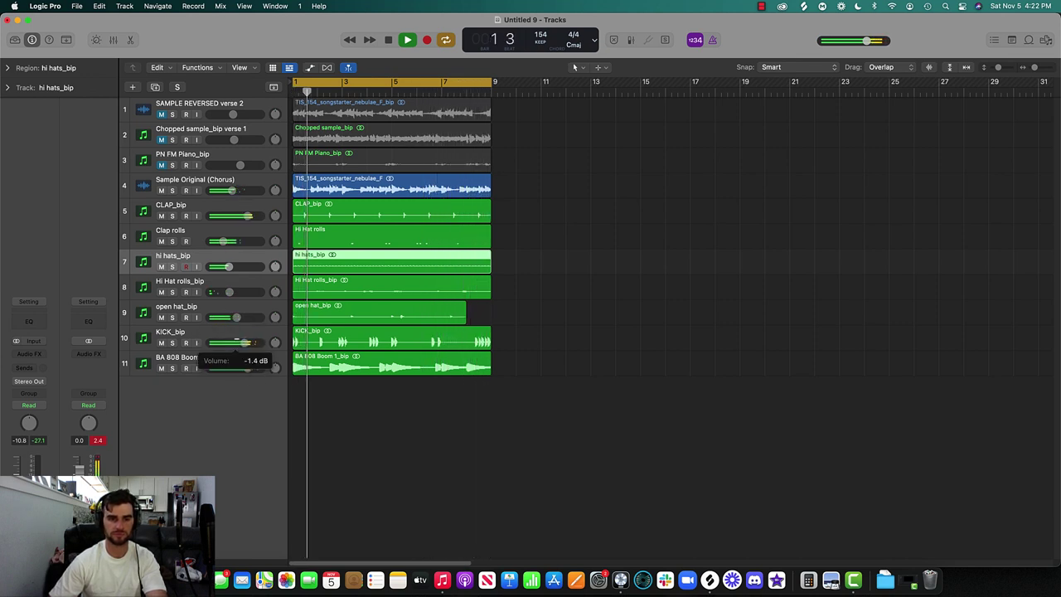
{"action": "left_click_drag", "start_coordinate": [245, 368], "coordinate": [250, 375]}
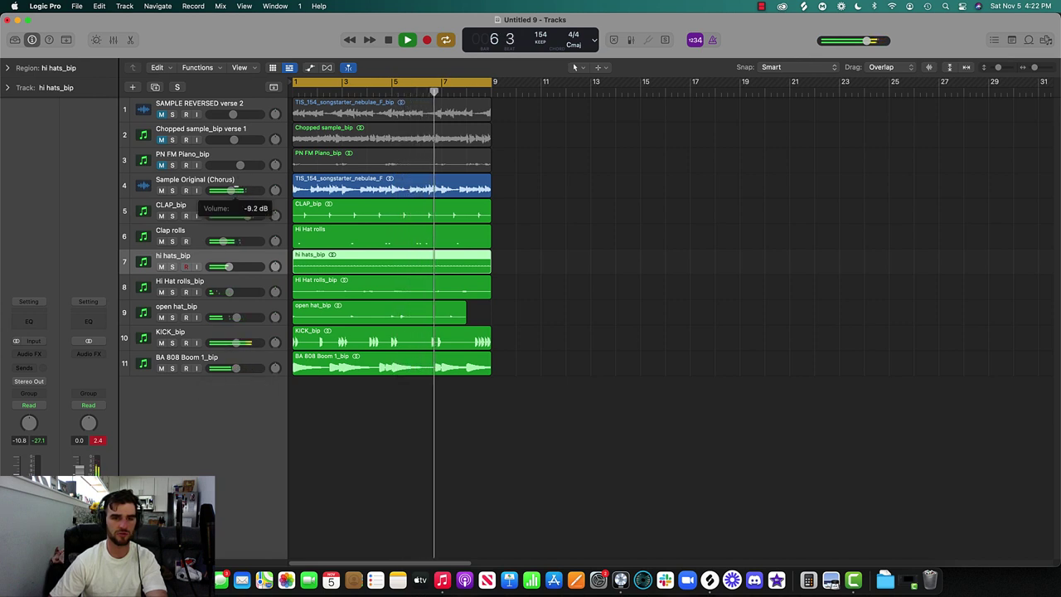
{"action": "left_click_drag", "start_coordinate": [237, 191], "coordinate": [237, 190]}
- Mute Sample Original (Chorus), unmute PN FM Piano_bip and Chopped sample_bip verse 1, and lower both volumes against the playing drums
{"action": "key", "text": "space"}
{"action": "left_click", "coordinate": [162, 190]}
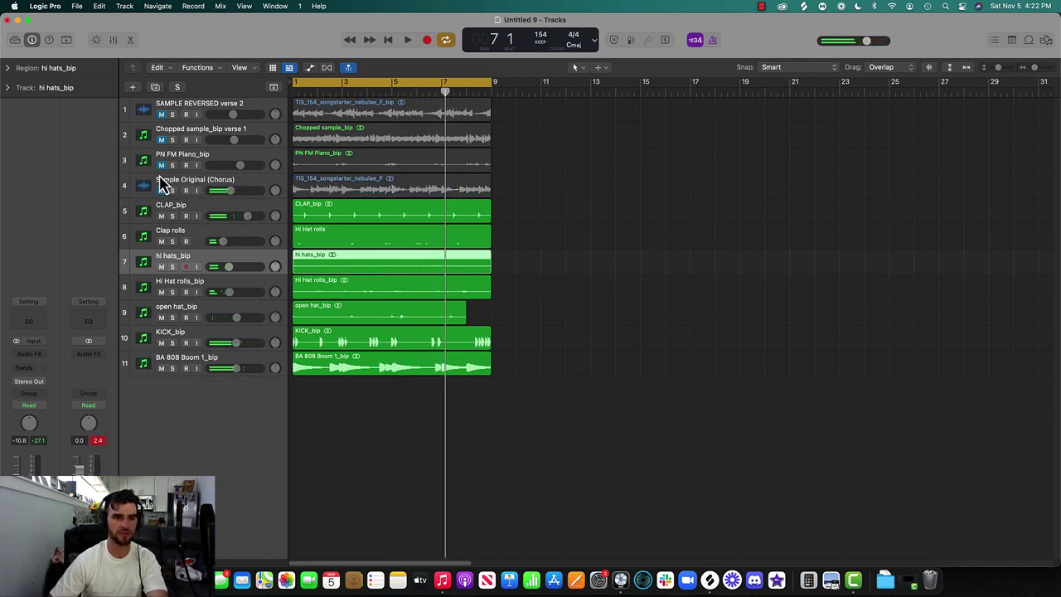
{"action": "left_click", "coordinate": [162, 165]}
{"action": "left_click", "coordinate": [162, 140]}
{"action": "key", "text": "space"}
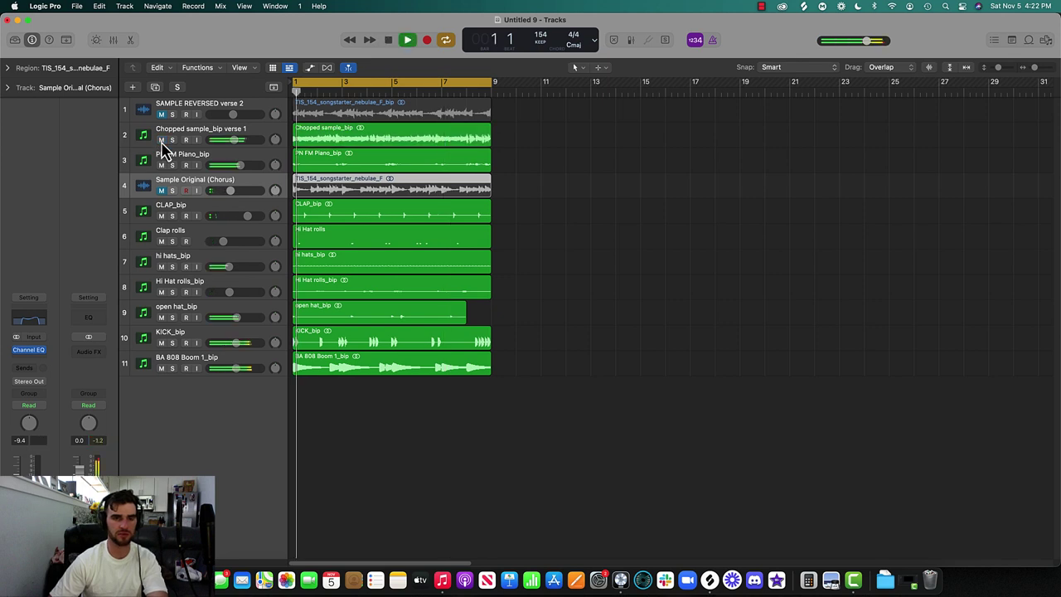
{"action": "left_click_drag", "start_coordinate": [247, 171], "coordinate": [231, 168]}
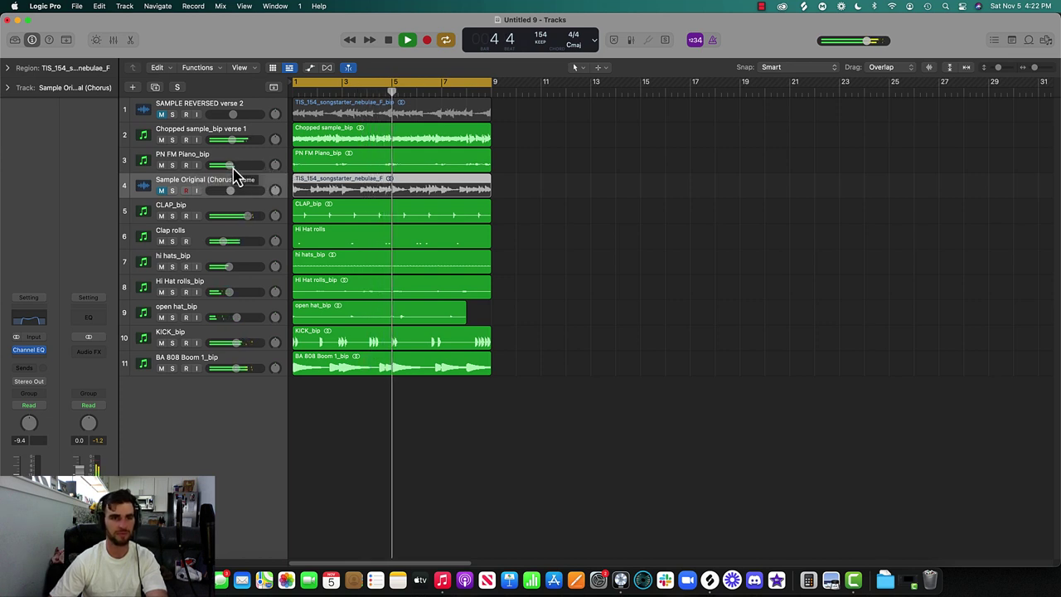
- Mute the piano and chopped sample, unmute SAMPLE REVERSED verse 2, and lower its volume slightly during playback
{"action": "key", "text": "space"}
{"action": "left_click_drag", "start_coordinate": [160, 166], "coordinate": [163, 139]}
{"action": "left_click", "coordinate": [161, 115]}
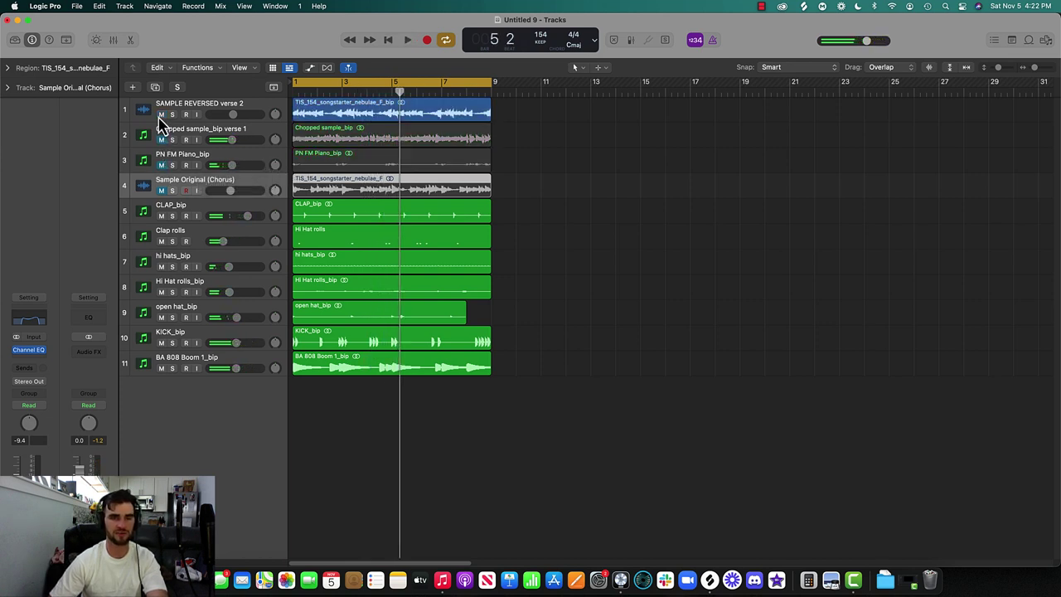
{"action": "key", "text": "space"}
{"action": "left_click_drag", "start_coordinate": [234, 116], "coordinate": [235, 115]}
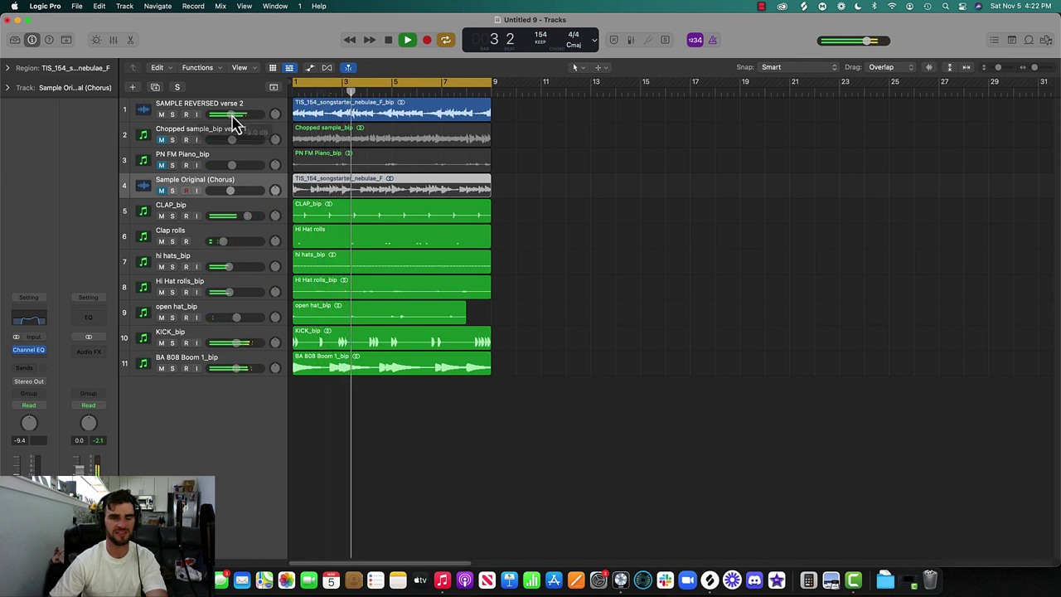
- Swap the reversed sample back for Sample Original (Chorus), setting it to -8.6 dB with the master volume lowered
{"action": "left_click", "coordinate": [161, 114]}
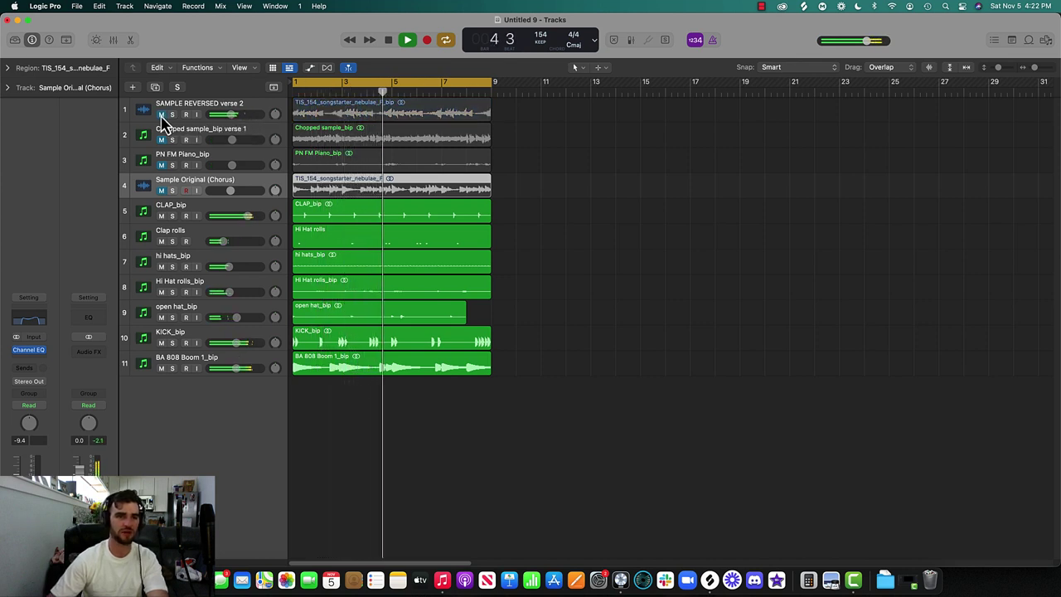
{"action": "left_click", "coordinate": [161, 190]}
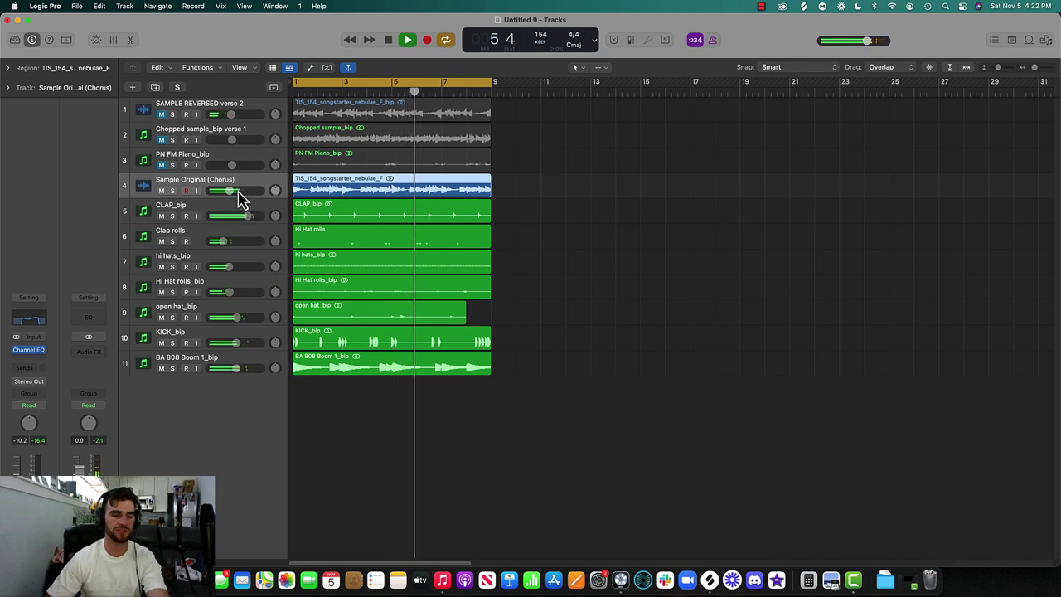
{"action": "left_click_drag", "start_coordinate": [866, 40], "coordinate": [826, 54]}
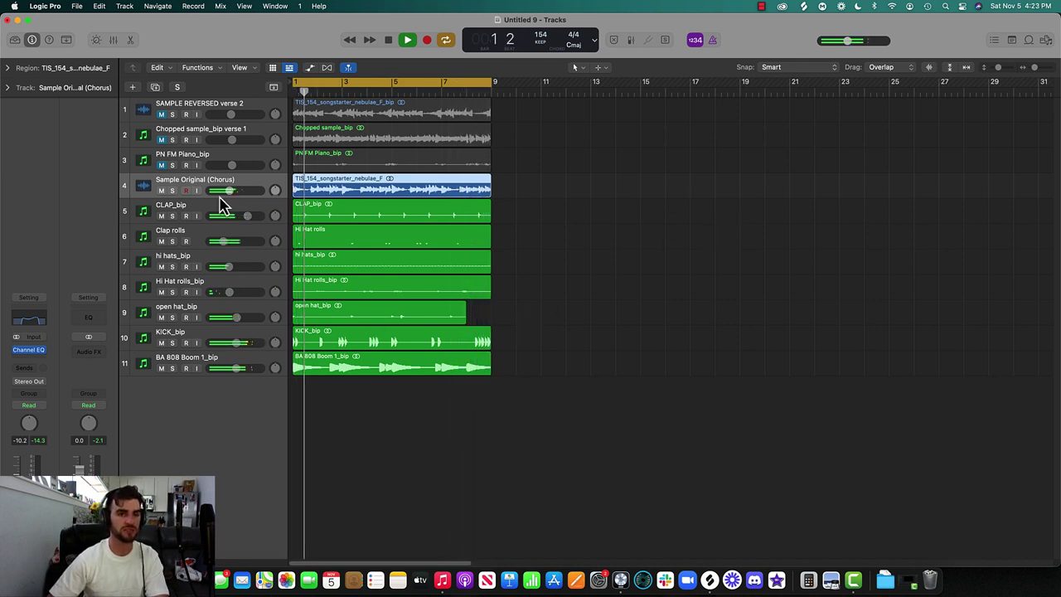
{"action": "left_click_drag", "start_coordinate": [231, 191], "coordinate": [233, 190]}
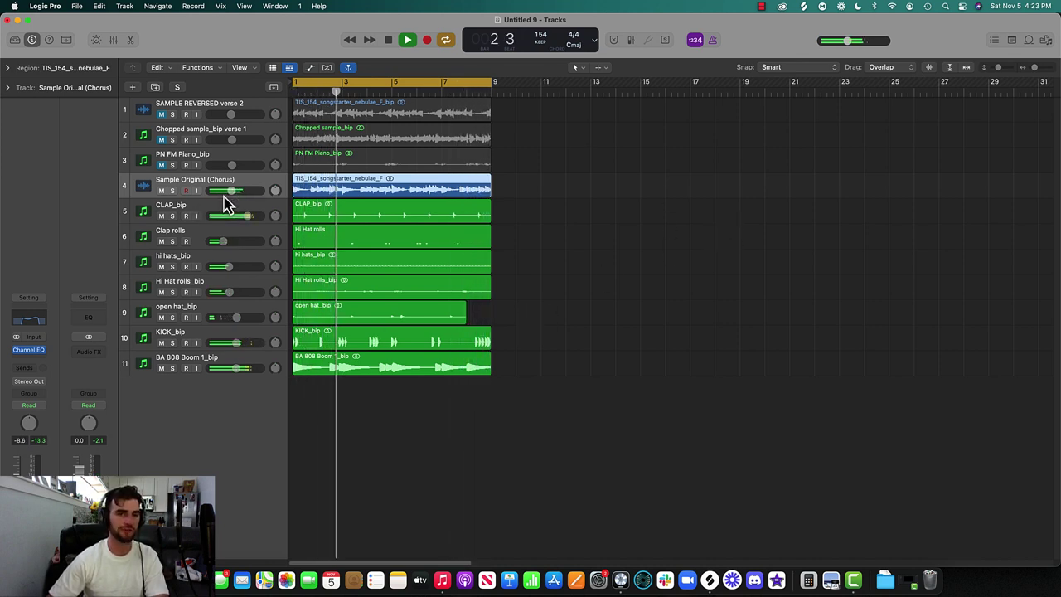